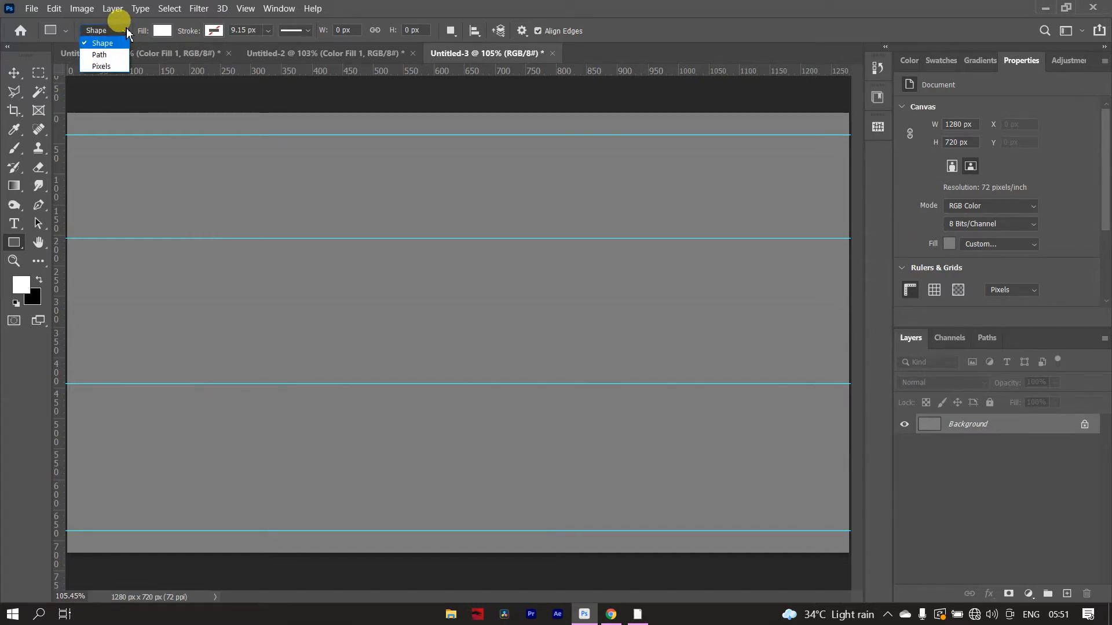
- Draw a white rectangle shape about 68 by 269 px standing on the third horizontal guide and rasterize its layer
{"action": "left_click", "coordinate": [123, 29]}
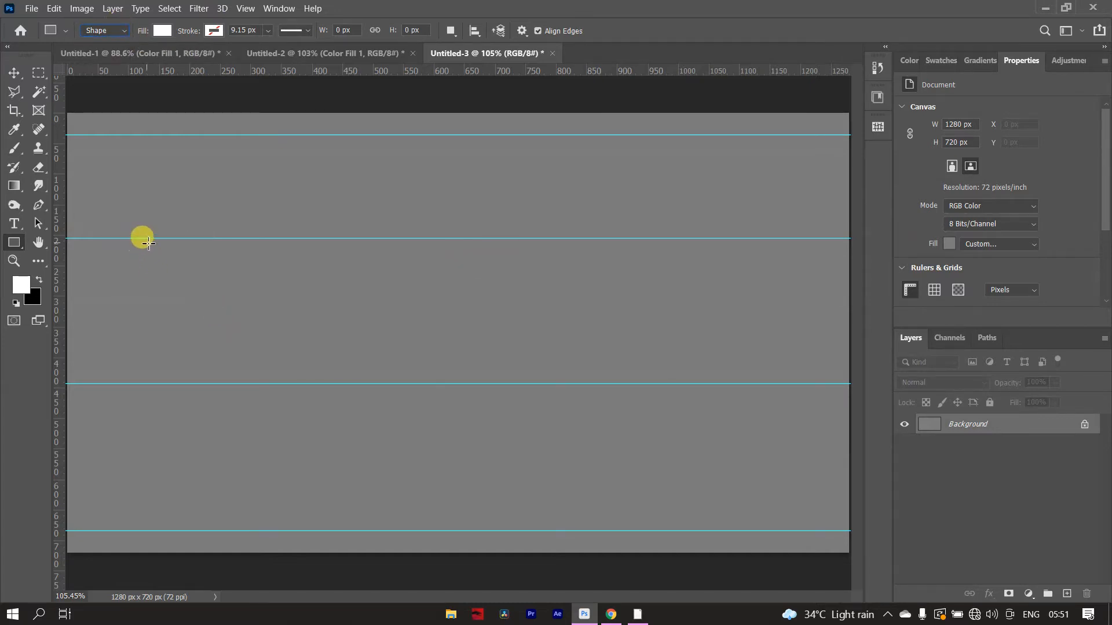
{"action": "left_click_drag", "start_coordinate": [139, 240], "coordinate": [175, 384]}
{"action": "left_click_drag", "start_coordinate": [157, 235], "coordinate": [158, 215]}
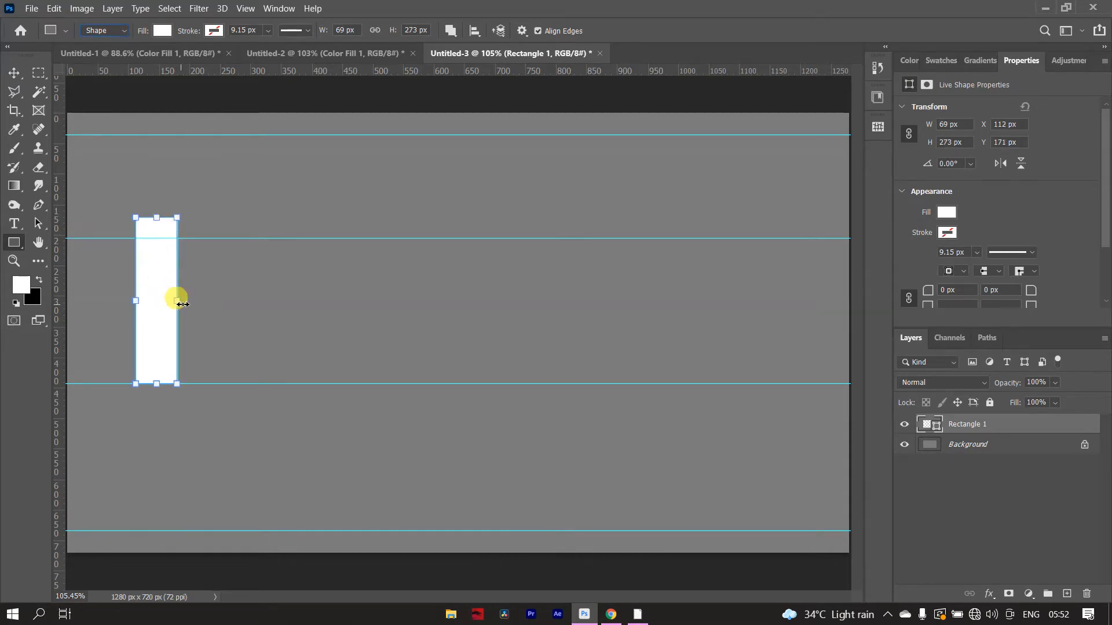
{"action": "left_click_drag", "start_coordinate": [181, 303], "coordinate": [175, 297]}
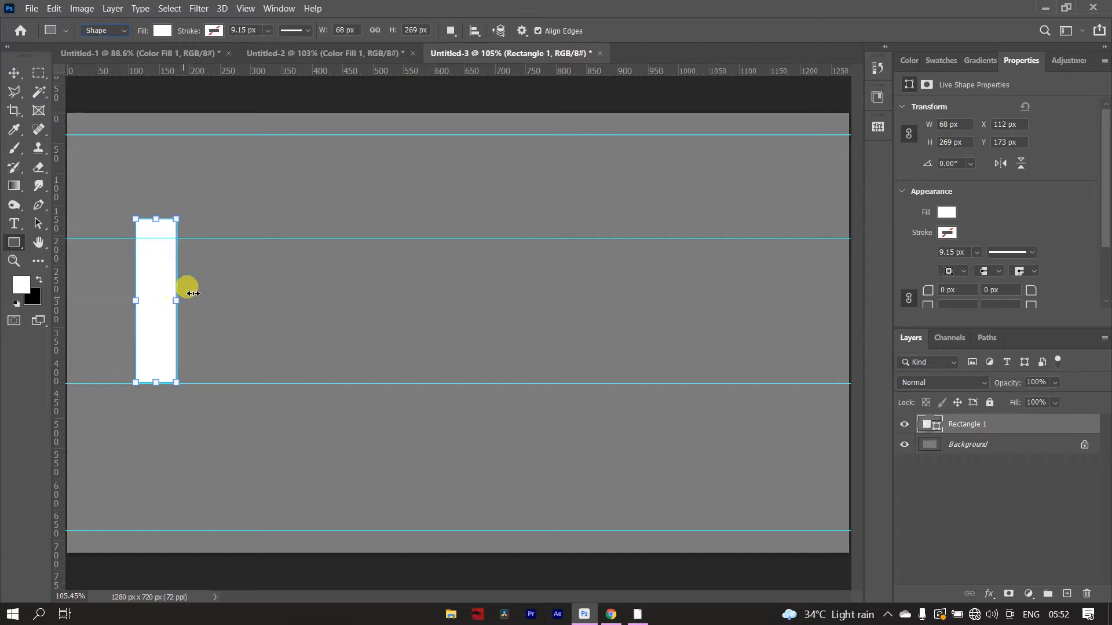
{"action": "right_click", "coordinate": [1010, 421]}
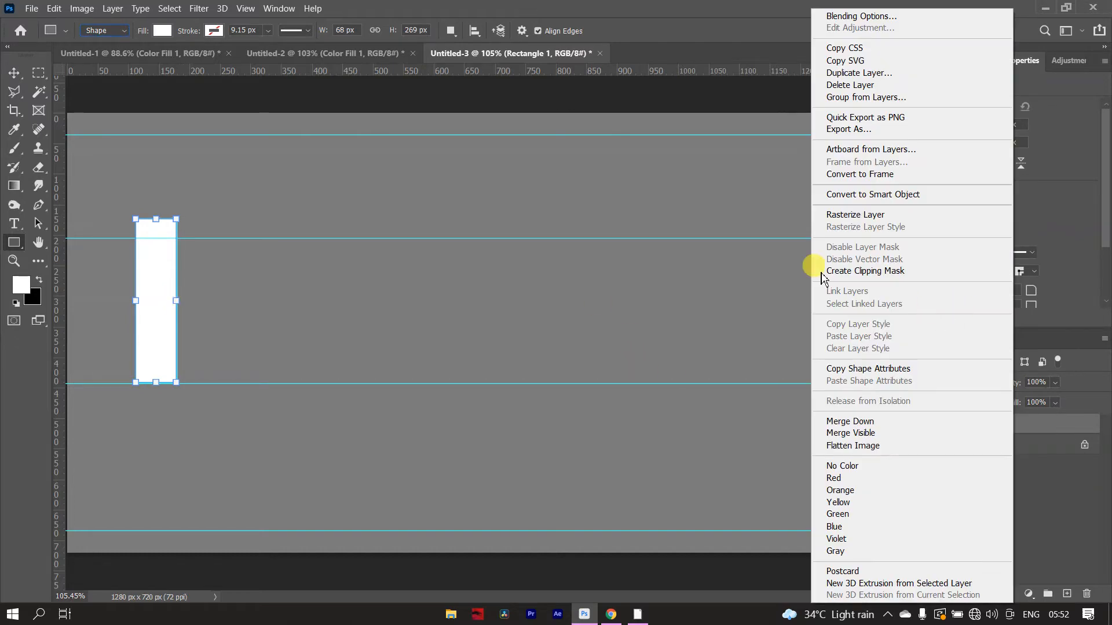
{"action": "left_click", "coordinate": [845, 214]}
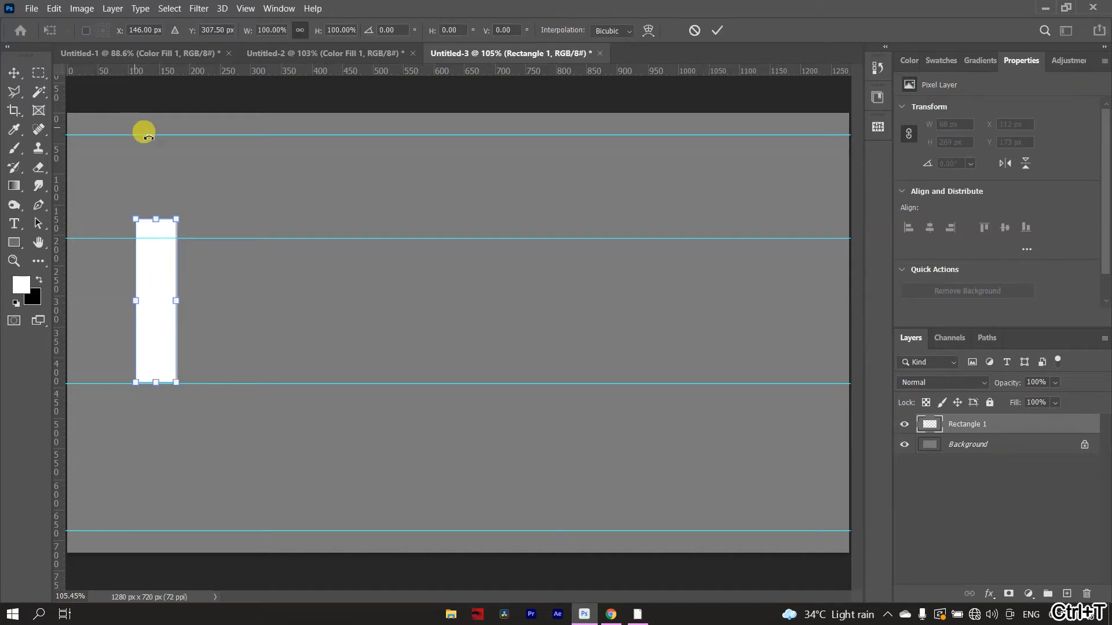
- Move the second horizontal guide up to the rectangle's upper end and shorten the rectangle to about 263 px to meet it
{"action": "left_click_drag", "start_coordinate": [158, 219], "coordinate": [157, 217]}
{"action": "left_click", "coordinate": [719, 30]}
{"action": "key", "text": "v"}
{"action": "left_click_drag", "start_coordinate": [525, 239], "coordinate": [160, 222]}
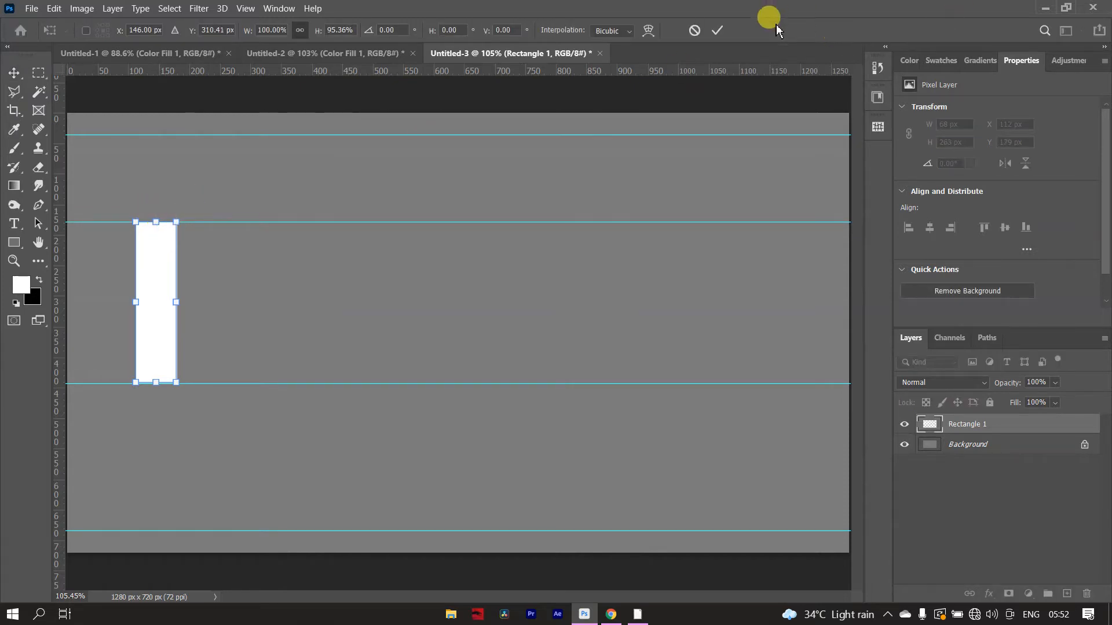
{"action": "left_click", "coordinate": [717, 32]}
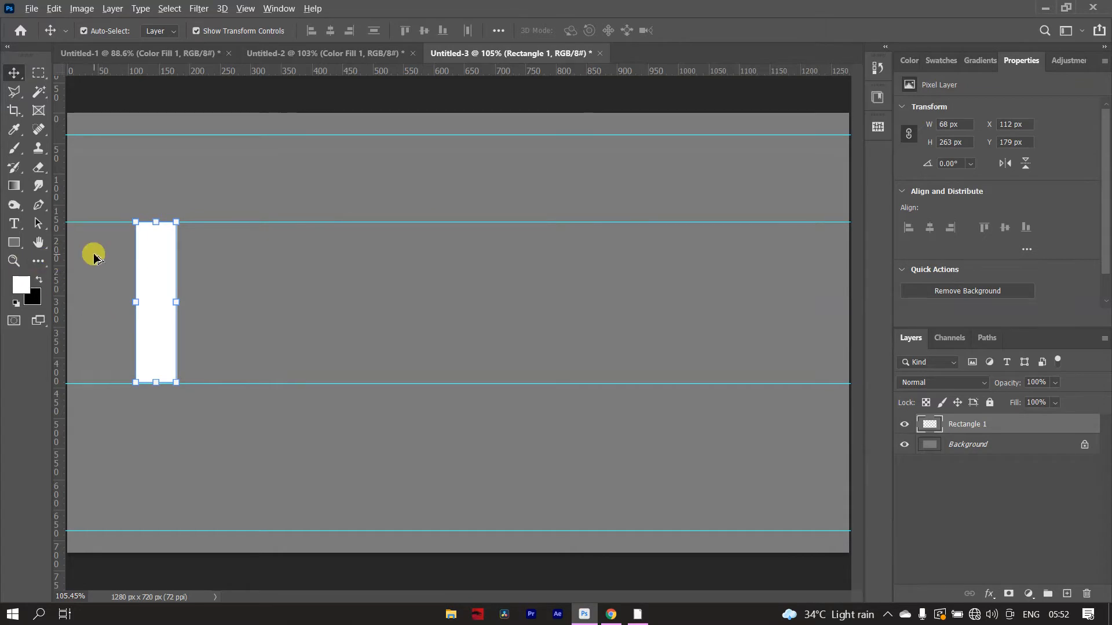
- Duplicate the white bar and move the copy horizontally along the guides to about X 308 px
{"action": "scroll", "coordinate": [95, 258], "scroll_direction": "up", "scroll_amount": 8}
{"action": "key", "text": "p"}
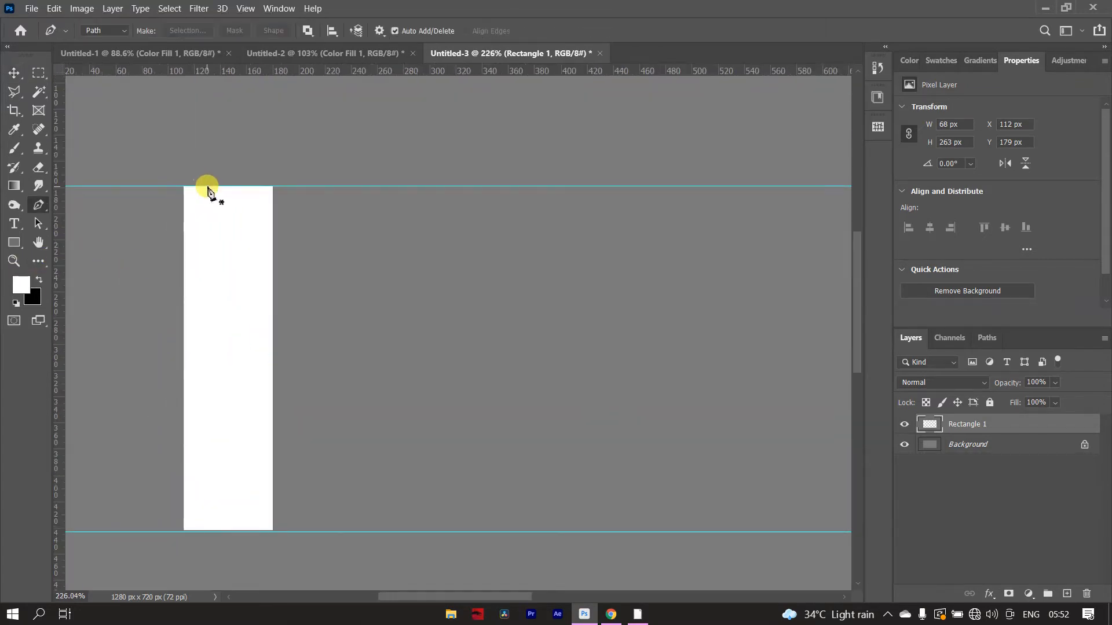
{"action": "key", "text": "ctrl+j"}
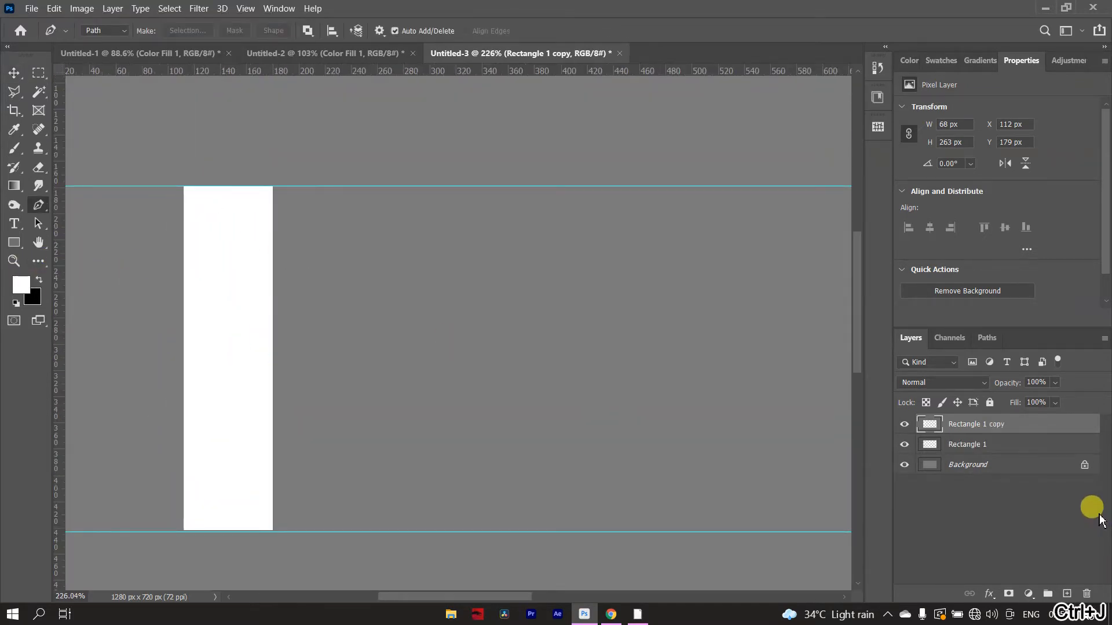
{"action": "key", "text": "ctrl+t"}
{"action": "left_click_drag", "start_coordinate": [237, 437], "coordinate": [499, 436]}
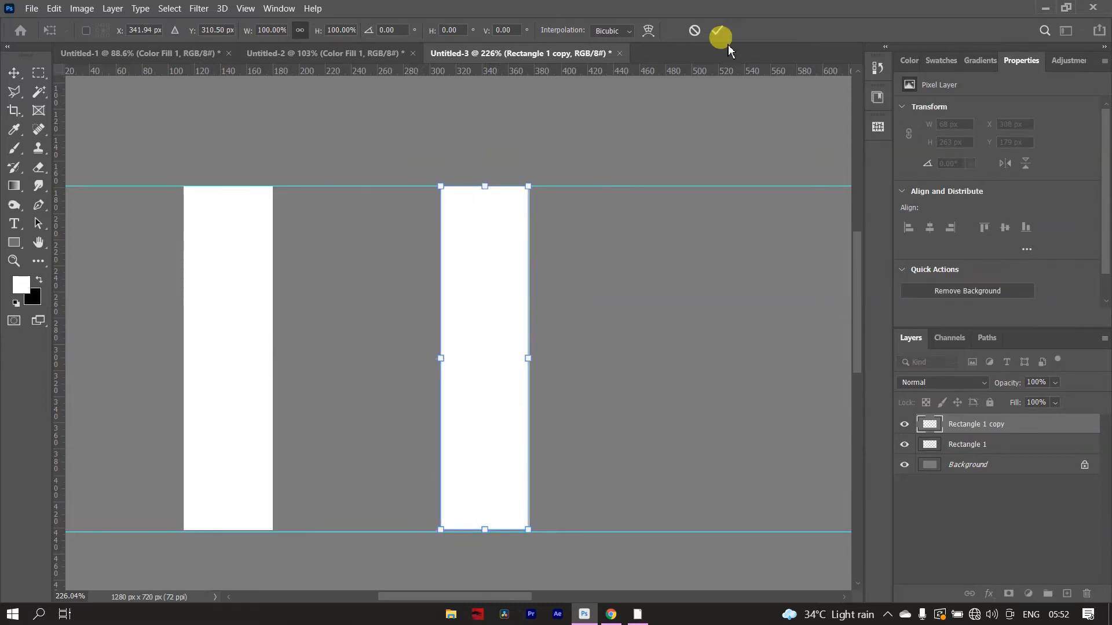
{"action": "left_click", "coordinate": [717, 32]}
- Duplicate the second bar and widen the copy to about 128 px so it fills the gap between the two bars
{"action": "left_click", "coordinate": [37, 206]}
{"action": "scroll", "coordinate": [92, 189], "scroll_direction": "up", "scroll_amount": 4}
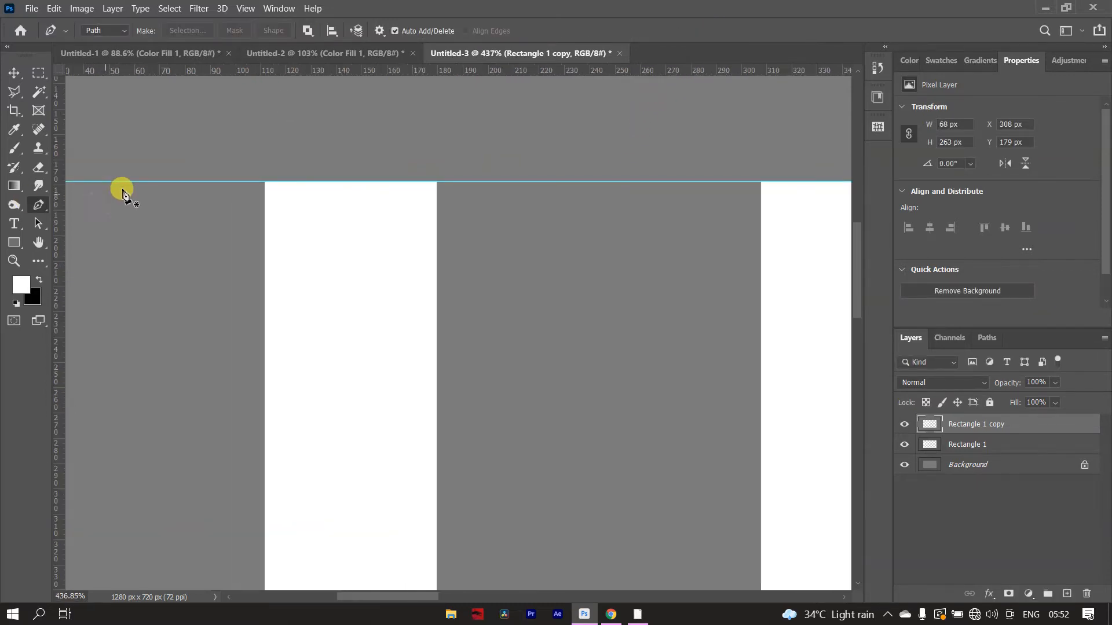
{"action": "scroll", "coordinate": [553, 273], "scroll_direction": "down", "scroll_amount": 5}
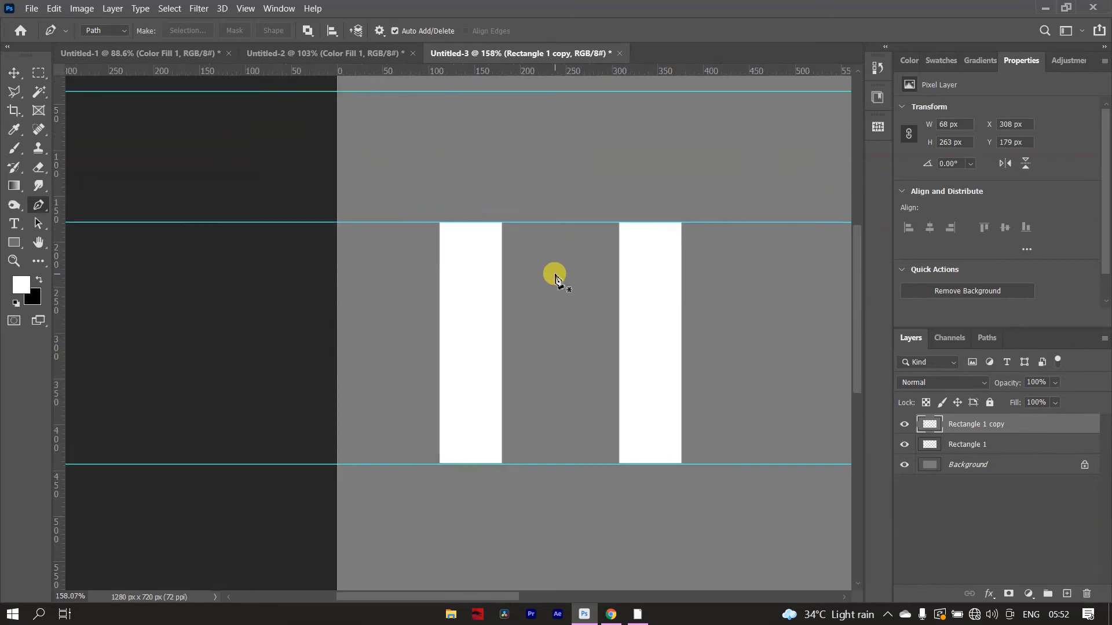
{"action": "key", "text": "v"}
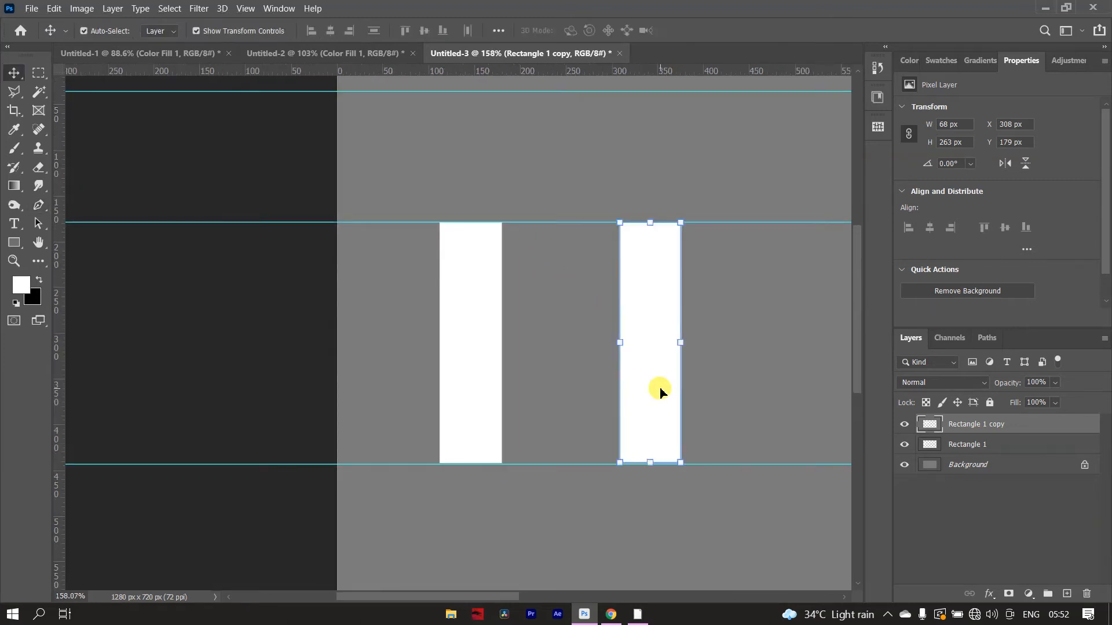
{"action": "key", "text": "ctrl+j"}
{"action": "key", "text": "ctrl+t"}
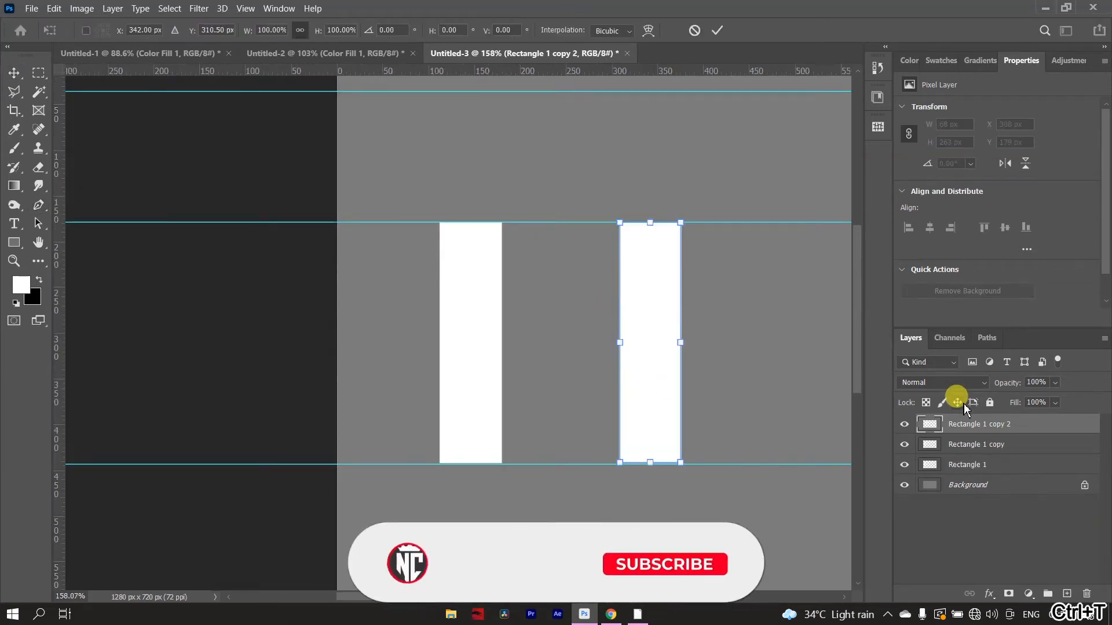
{"action": "left_click_drag", "start_coordinate": [650, 409], "coordinate": [534, 410]}
{"action": "left_click_drag", "start_coordinate": [561, 344], "coordinate": [617, 344]}
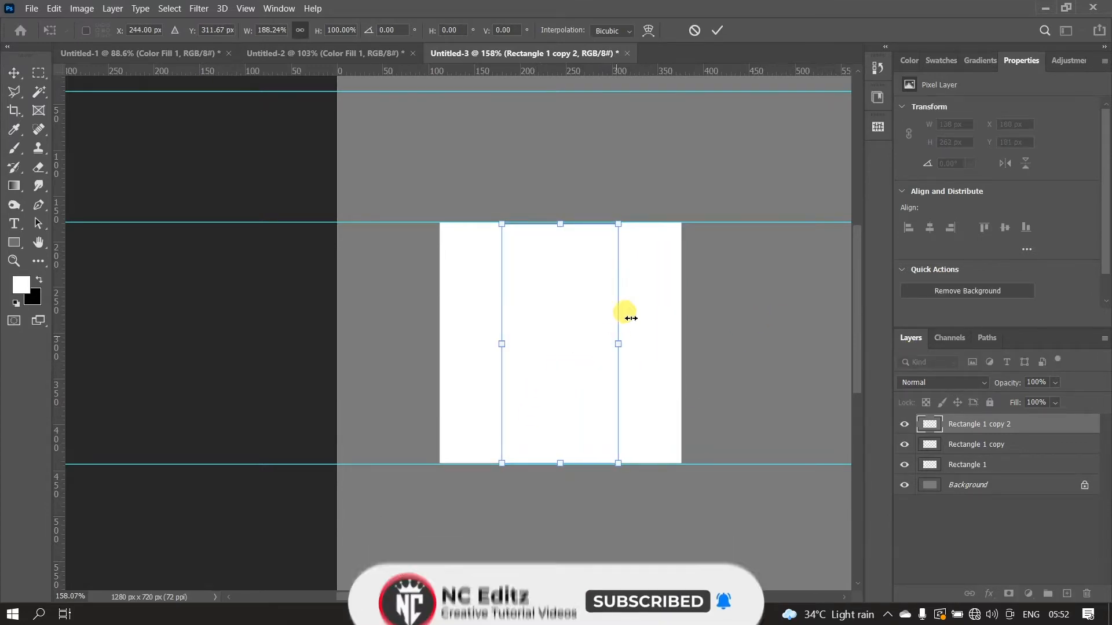
{"action": "left_click", "coordinate": [721, 29]}
- Apply a Color Overlay effect to the middle rectangle's layer and set the overlay colour to dark grey
{"action": "key", "text": "h"}
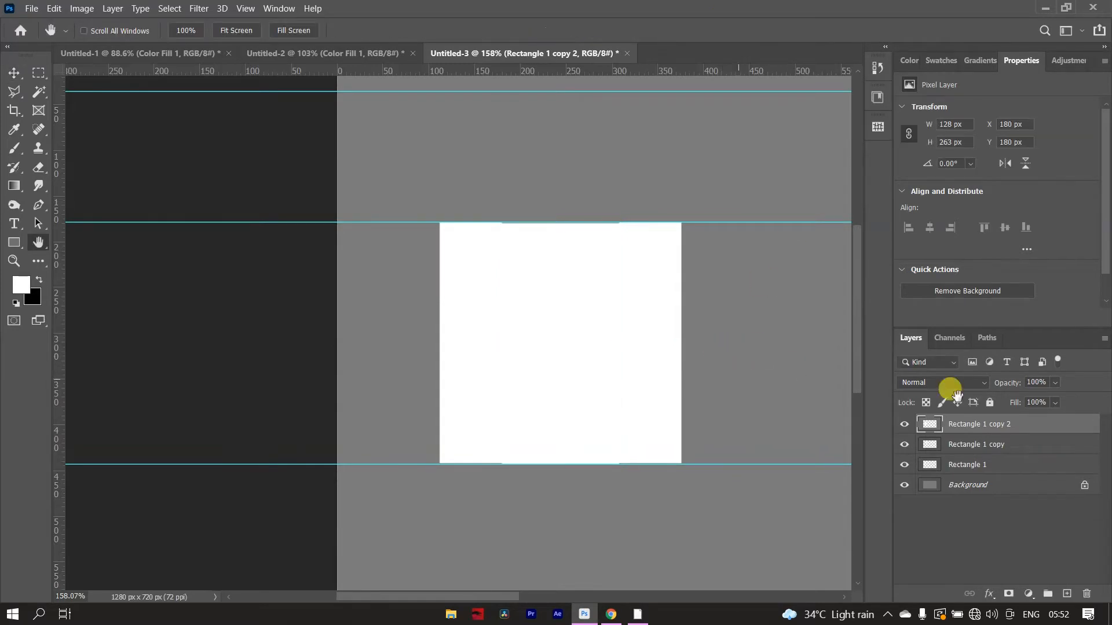
{"action": "double_click", "coordinate": [1040, 433]}
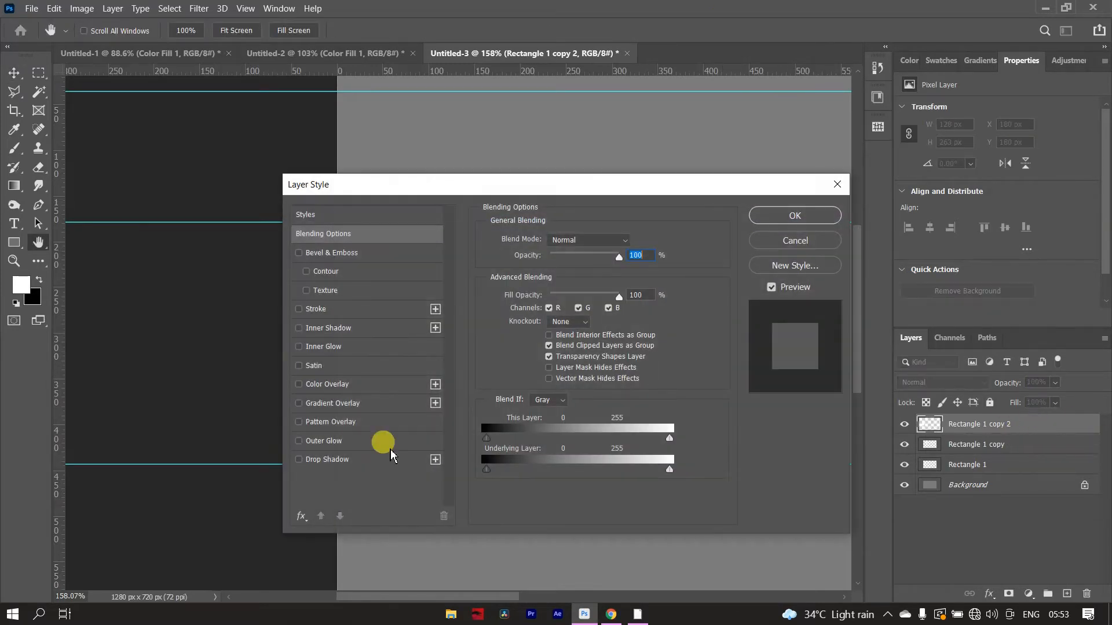
{"action": "left_click", "coordinate": [369, 386]}
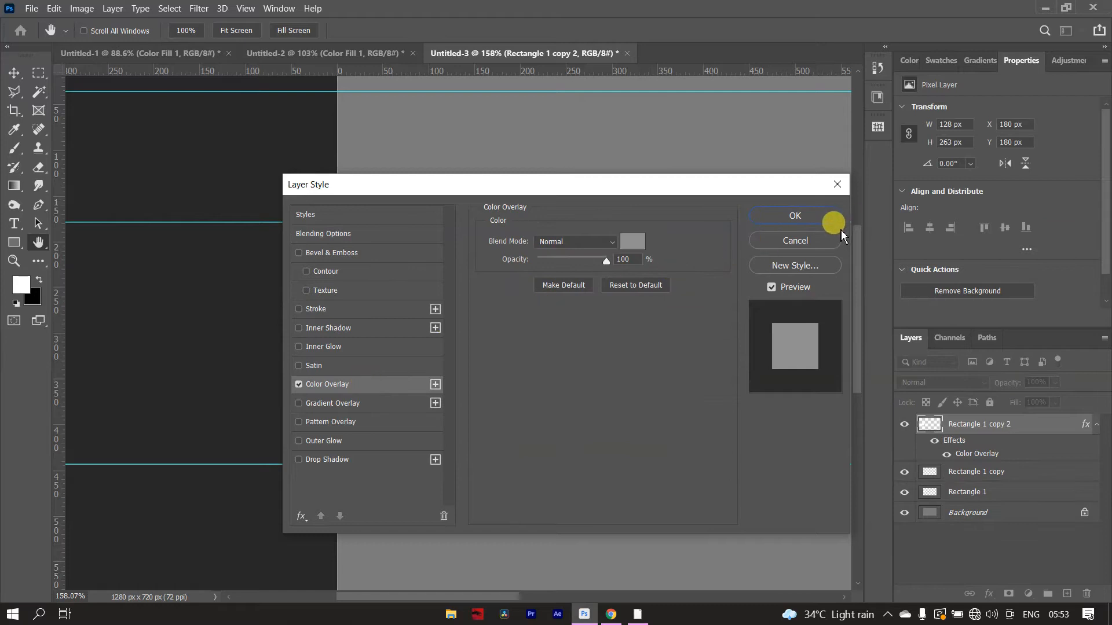
{"action": "left_click", "coordinate": [813, 216]}
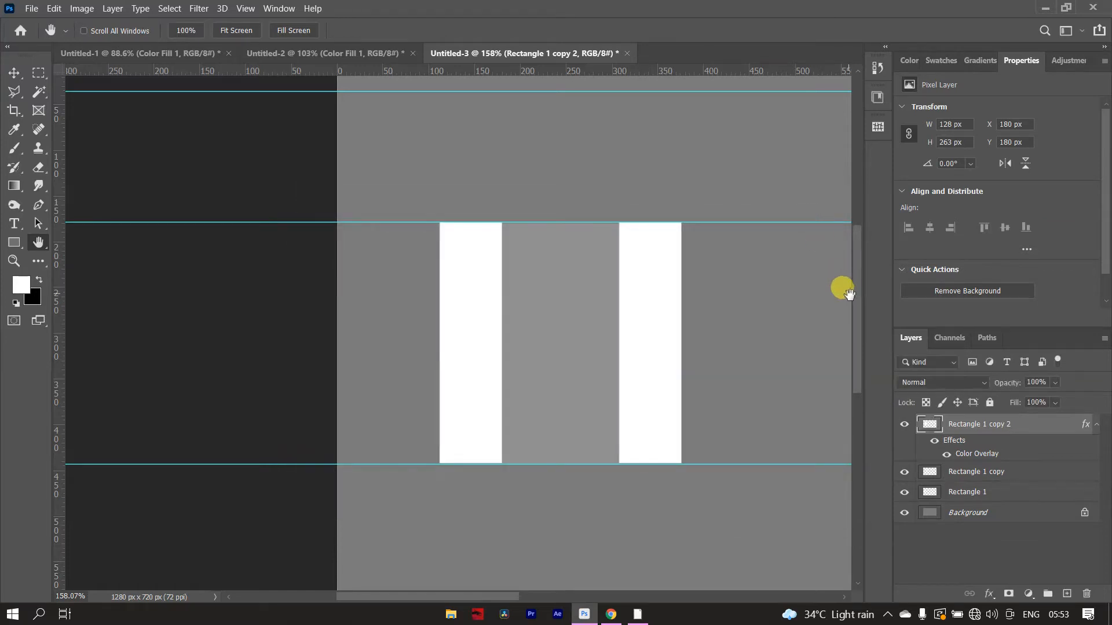
{"action": "double_click", "coordinate": [970, 457]}
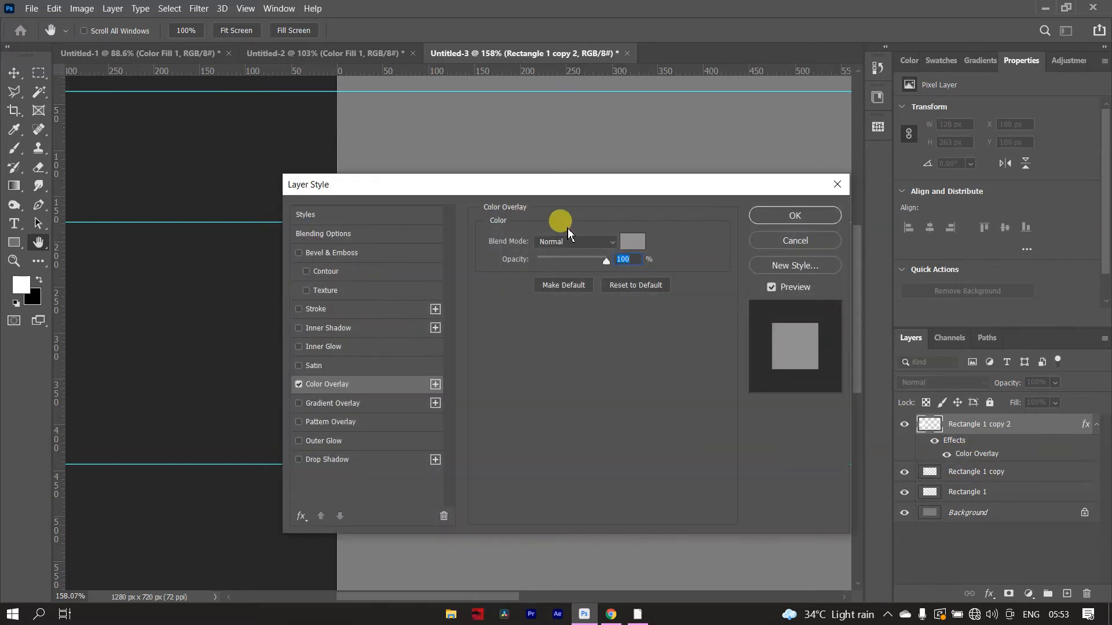
{"action": "left_click", "coordinate": [621, 246]}
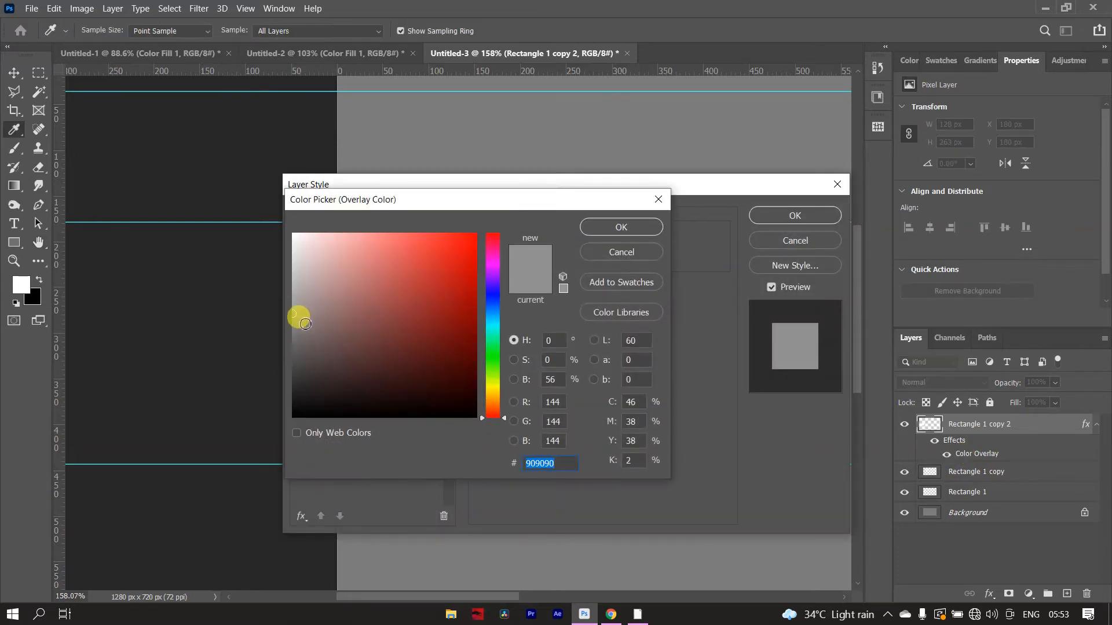
{"action": "left_click_drag", "start_coordinate": [297, 317], "coordinate": [295, 361]}
{"action": "left_click", "coordinate": [618, 226]}
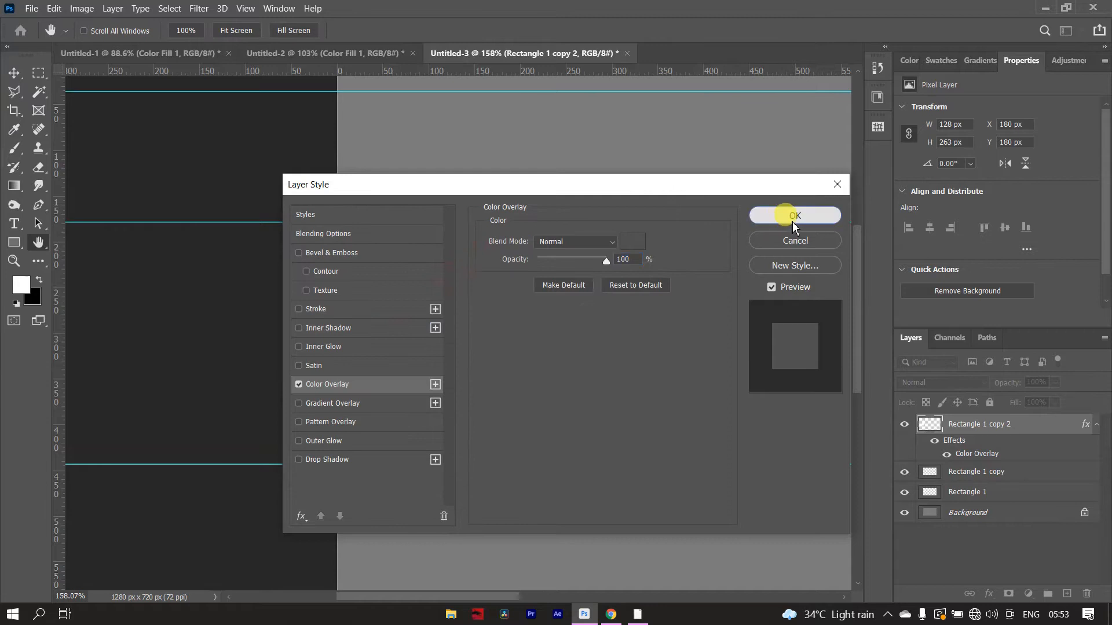
{"action": "left_click", "coordinate": [793, 217]}
- Add a vertical guide through the middle rectangle's centre and a horizontal guide across the bars at about 285 px
{"action": "scroll", "coordinate": [697, 293], "scroll_direction": "down", "scroll_amount": 3, "text": "alt"}
{"action": "scroll", "coordinate": [621, 278], "scroll_direction": "up", "scroll_amount": 4, "text": "alt"}
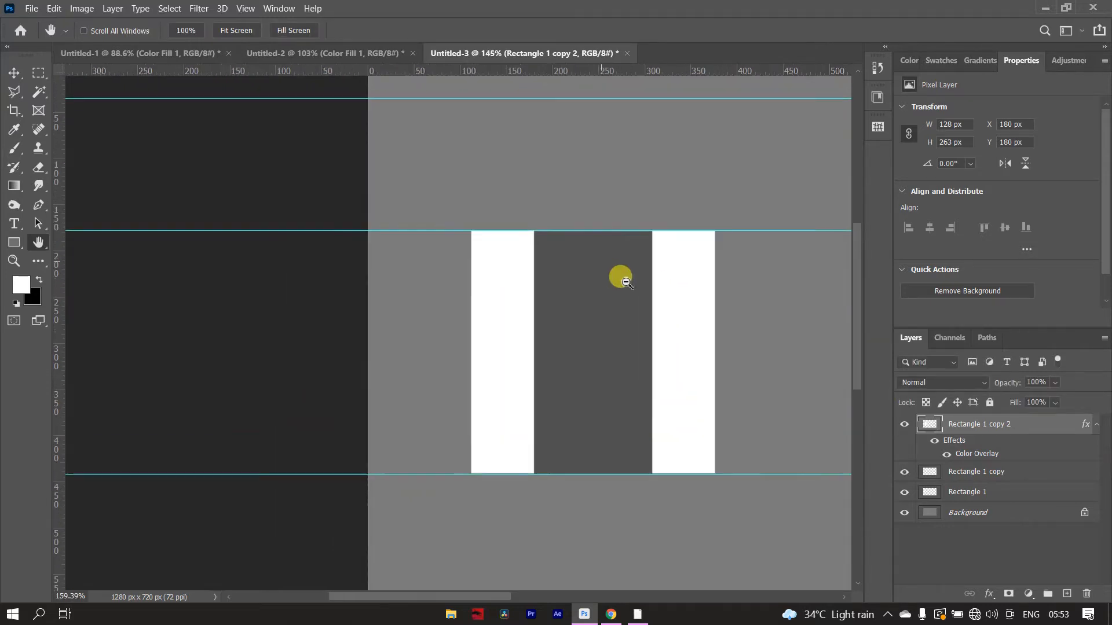
{"action": "scroll", "coordinate": [600, 272], "scroll_direction": "up", "scroll_amount": 1, "text": "alt"}
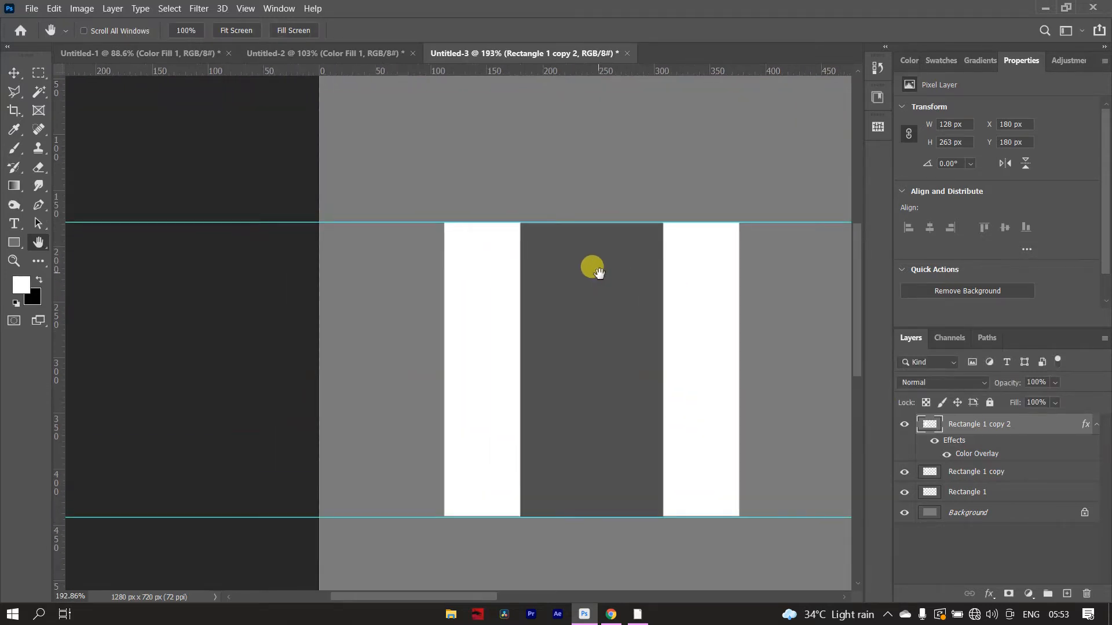
{"action": "key", "text": "p"}
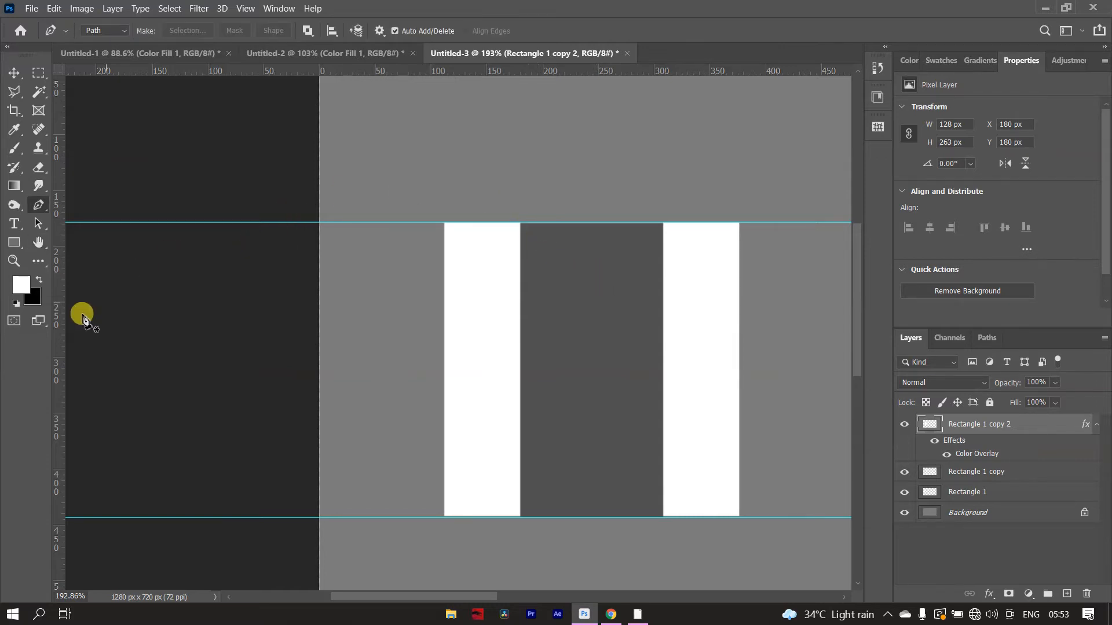
{"action": "left_click_drag", "start_coordinate": [62, 338], "coordinate": [591, 344]}
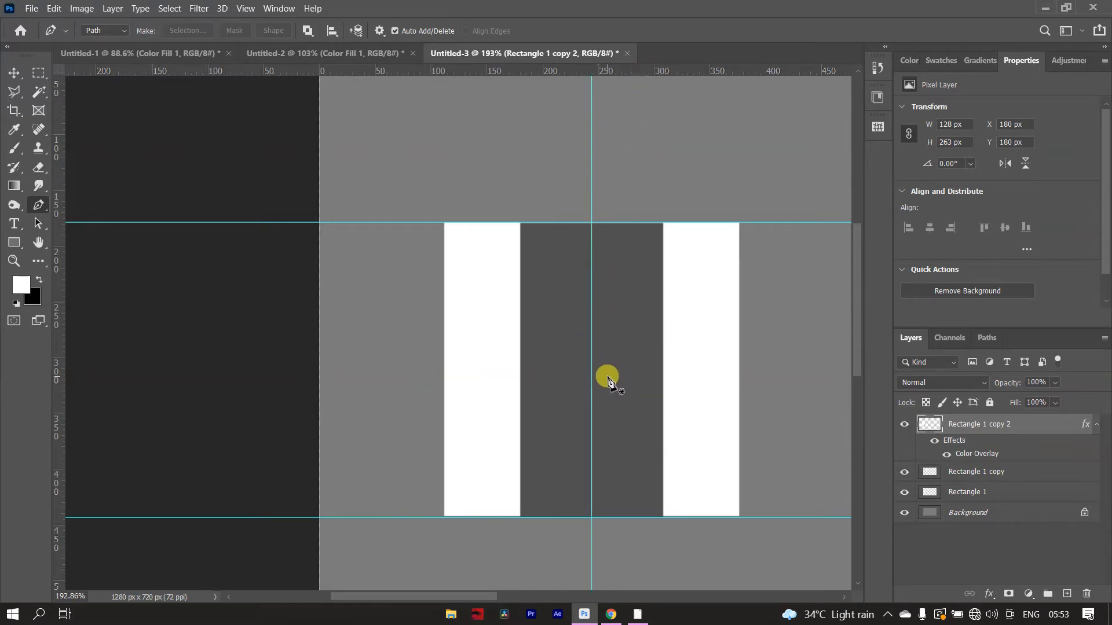
{"action": "key", "text": "v"}
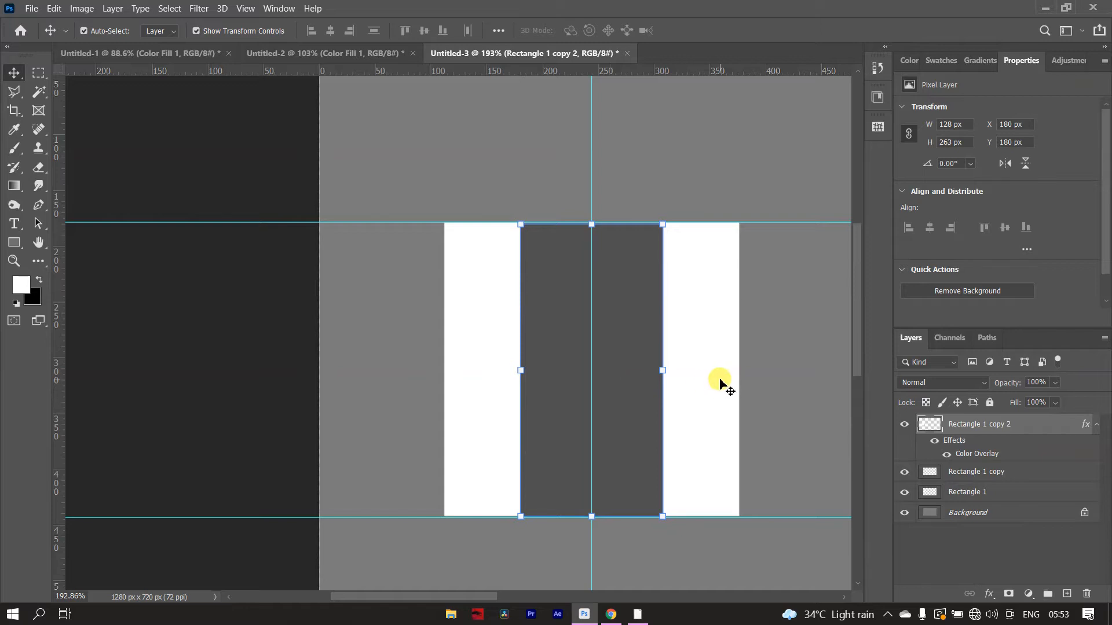
{"action": "left_click_drag", "start_coordinate": [707, 71], "coordinate": [728, 341]}
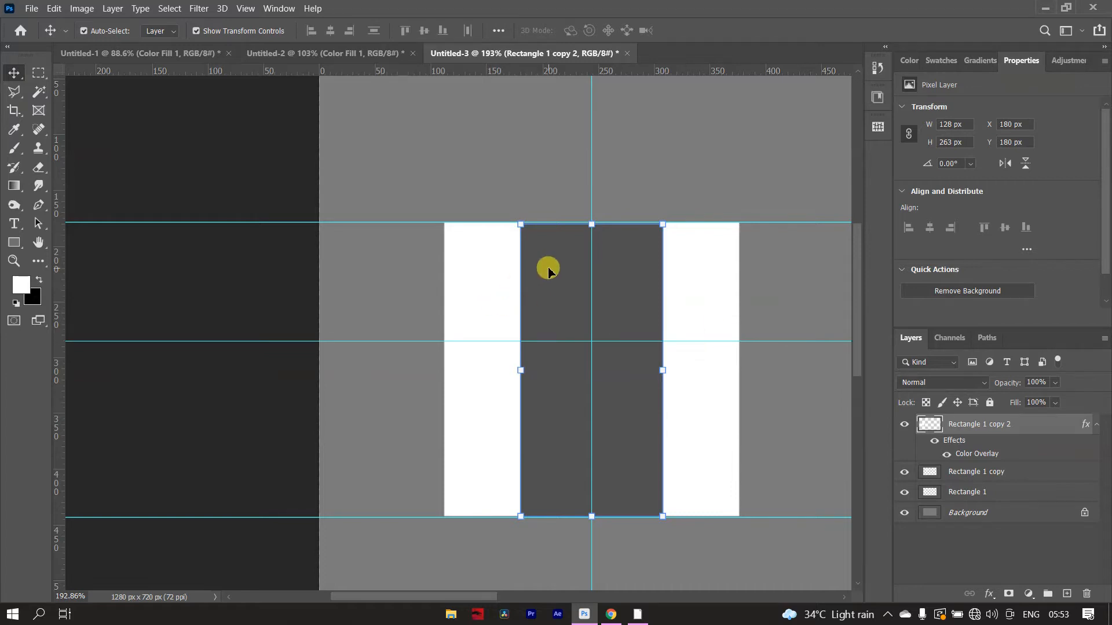
{"action": "key", "text": "h"}
{"action": "key", "text": "p"}
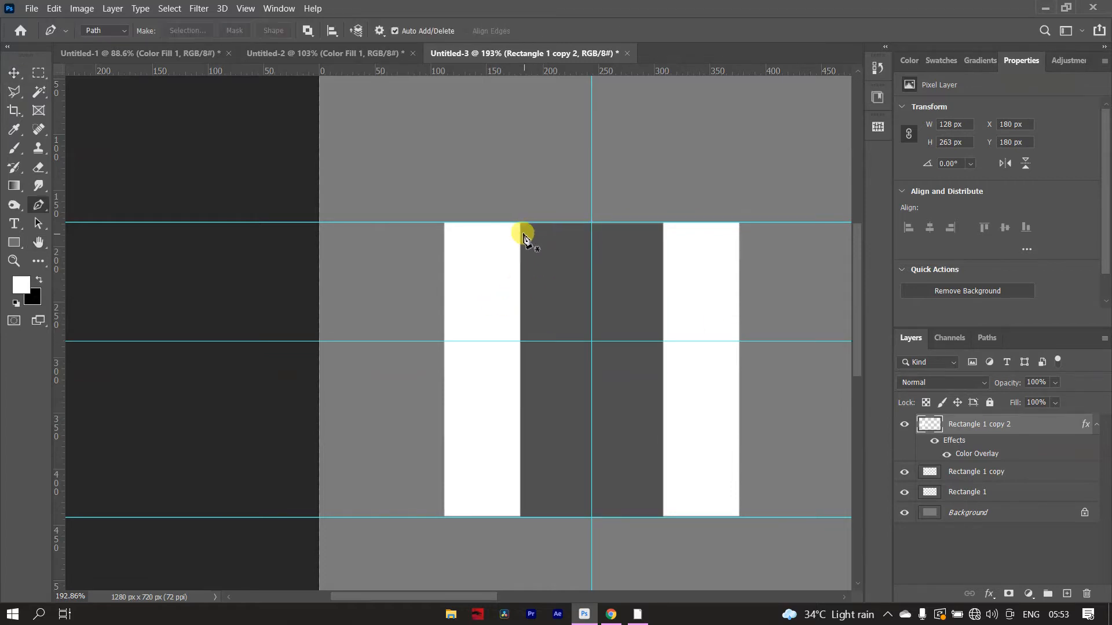
{"action": "left_click", "coordinate": [536, 223]}
{"action": "key", "text": "ctrl+z"}
{"action": "left_click", "coordinate": [557, 223]}
{"action": "left_click", "coordinate": [590, 337]}
{"action": "key", "text": "ctrl+z"}
{"action": "key", "text": "ctrl+z"}
- Start a Pen path with a V notch from the bars' upper guide to the centre guide crossing, curving to the right bar's inner upper corner
{"action": "left_click", "coordinate": [571, 223]}
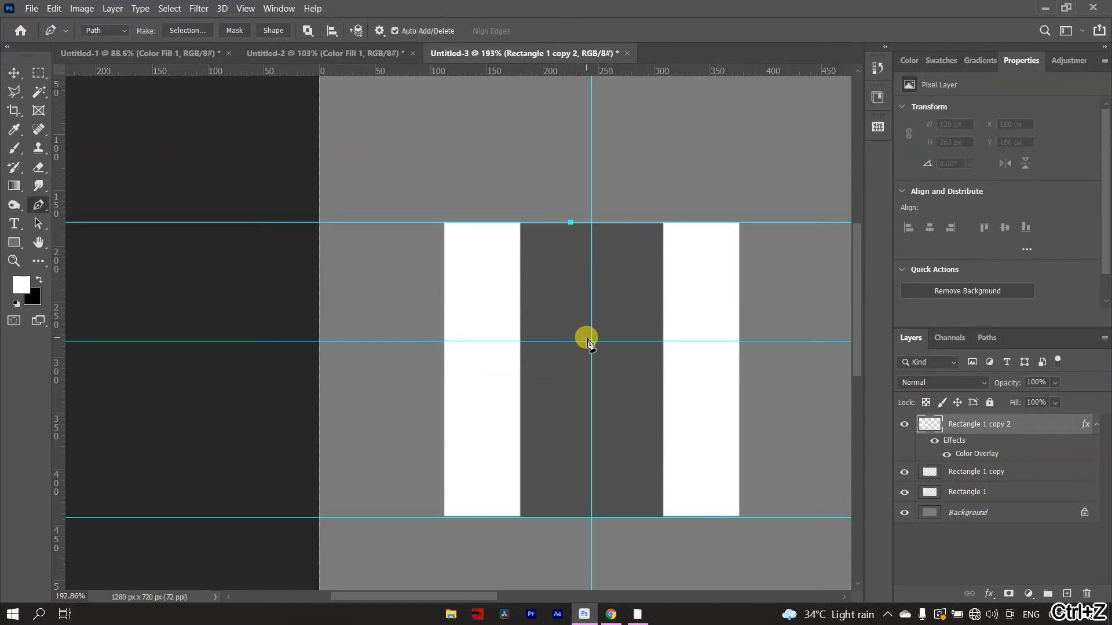
{"action": "left_click", "coordinate": [592, 340]}
{"action": "left_click", "coordinate": [609, 244]}
{"action": "left_click_drag", "start_coordinate": [662, 224], "coordinate": [702, 226]}
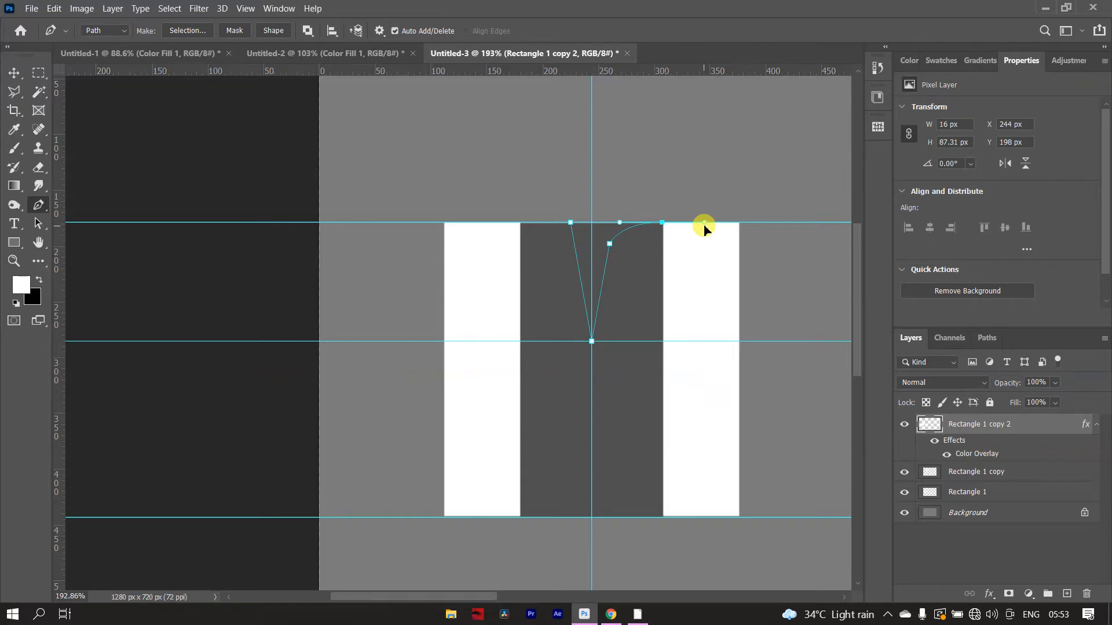
- Continue the path around the right bar: outer upper corner, both lower corners, and up its inner edge to the middle guide
{"action": "left_click", "coordinate": [739, 223]}
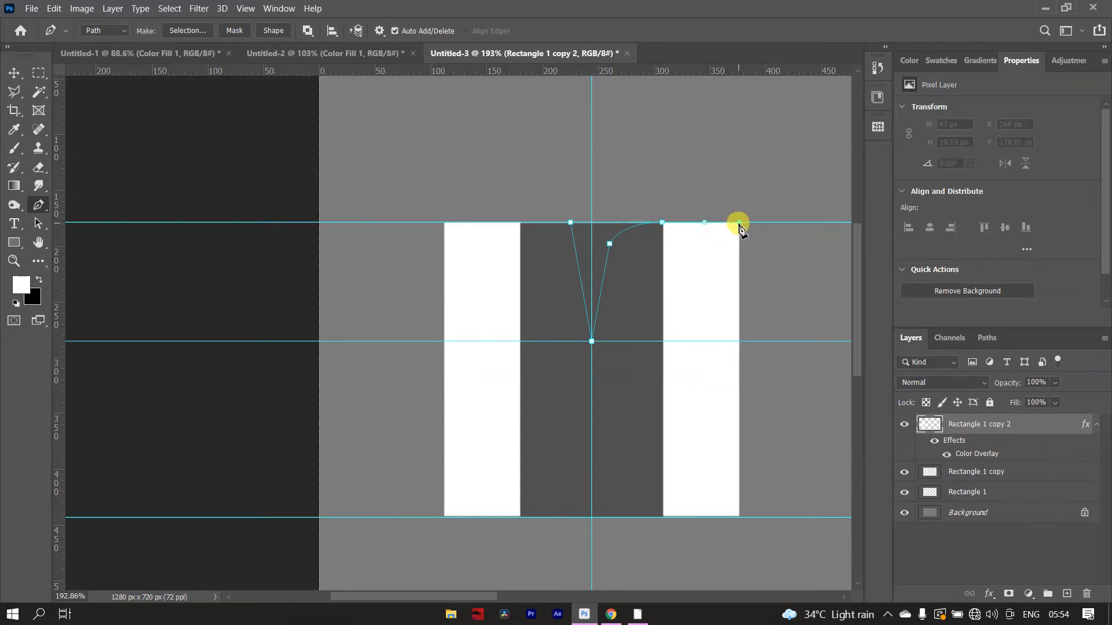
{"action": "left_click", "coordinate": [738, 517]}
{"action": "key", "text": "ctrl+z"}
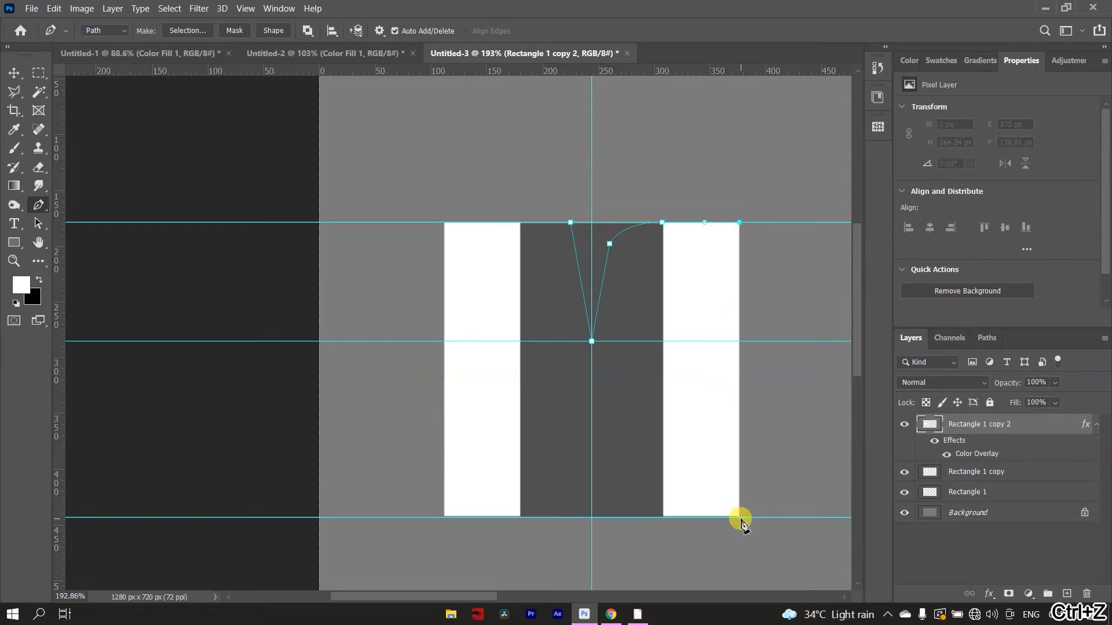
{"action": "left_click", "coordinate": [740, 518]}
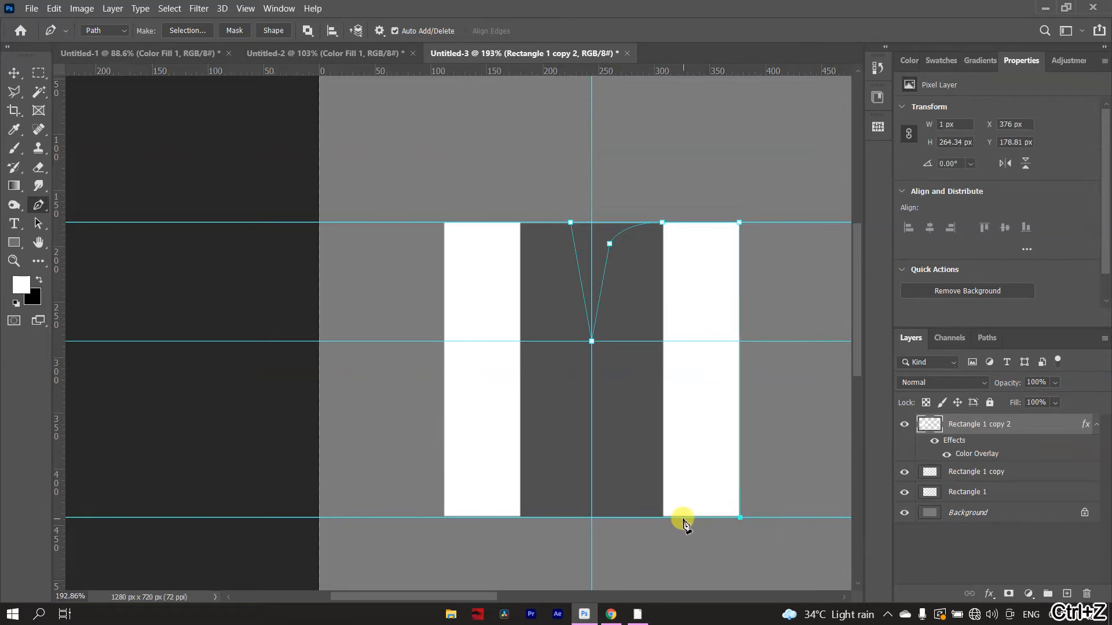
{"action": "left_click", "coordinate": [662, 517]}
{"action": "left_click", "coordinate": [664, 341]}
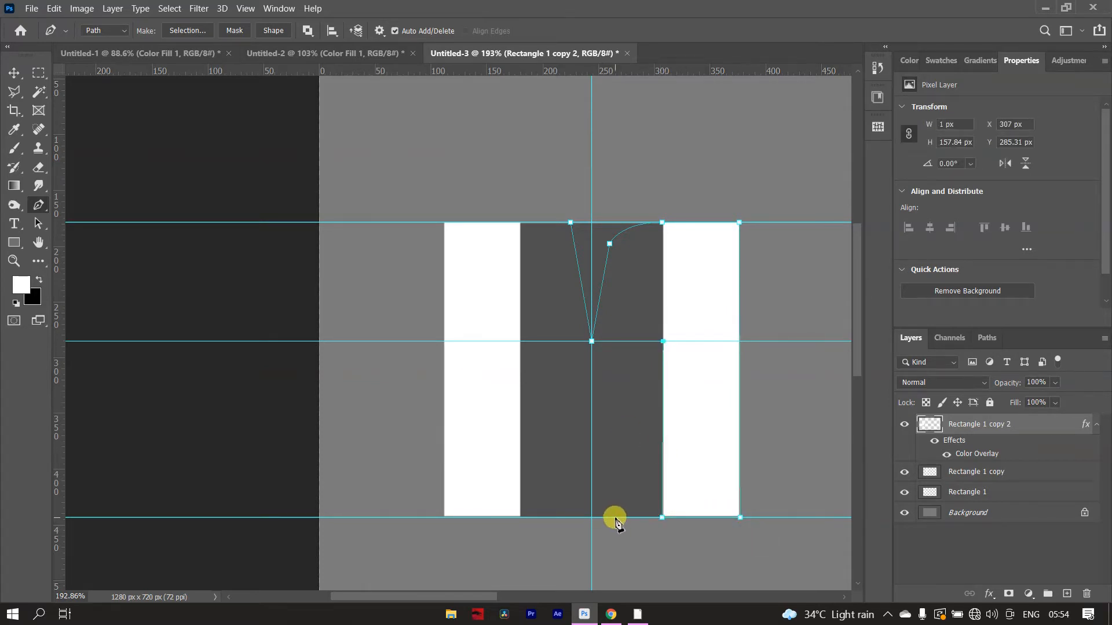
- Trace the middle block's lower V to the left bar's inner edge at the middle guide, continuing around the bar's lower corners
{"action": "left_click", "coordinate": [613, 517]}
{"action": "left_click", "coordinate": [574, 517]}
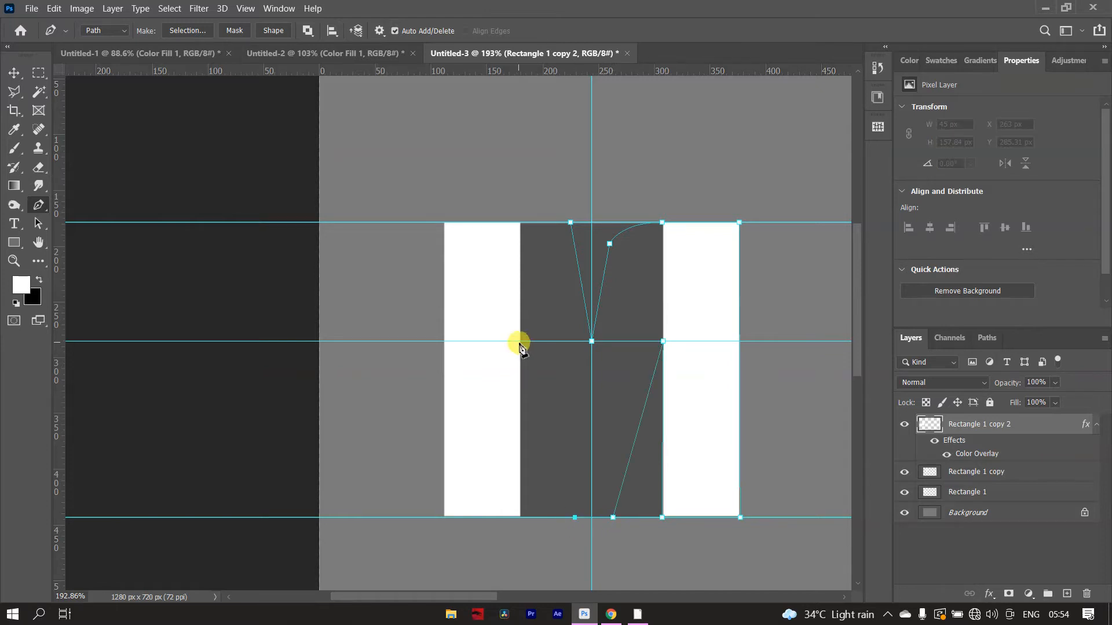
{"action": "left_click", "coordinate": [519, 341]}
{"action": "left_click", "coordinate": [520, 517]}
{"action": "left_click", "coordinate": [443, 517]}
{"action": "key", "text": "ctrl+z"}
{"action": "left_click_drag", "start_coordinate": [456, 223], "coordinate": [474, 222]}
{"action": "scroll", "coordinate": [450, 193], "scroll_direction": "up", "scroll_amount": 5}
{"action": "scroll", "coordinate": [462, 254], "scroll_direction": "up", "scroll_amount": 7}
{"action": "scroll", "coordinate": [464, 258], "scroll_direction": "down", "scroll_amount": 8}
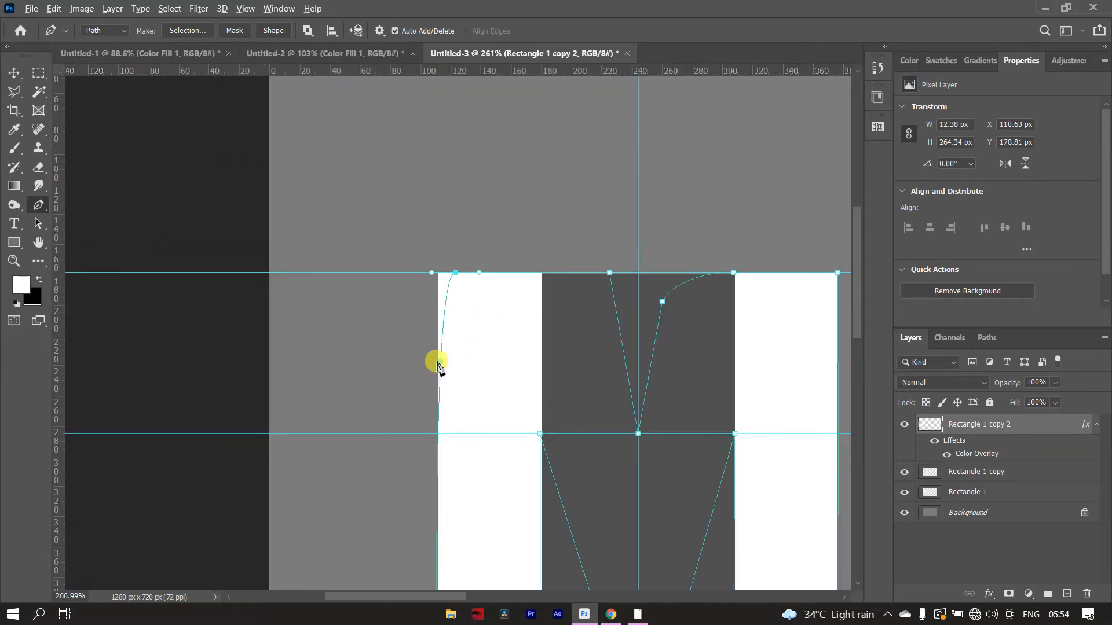
{"action": "scroll", "coordinate": [440, 366], "scroll_direction": "up", "scroll_amount": 3}
{"action": "scroll", "coordinate": [434, 367], "scroll_direction": "down", "scroll_amount": 7}
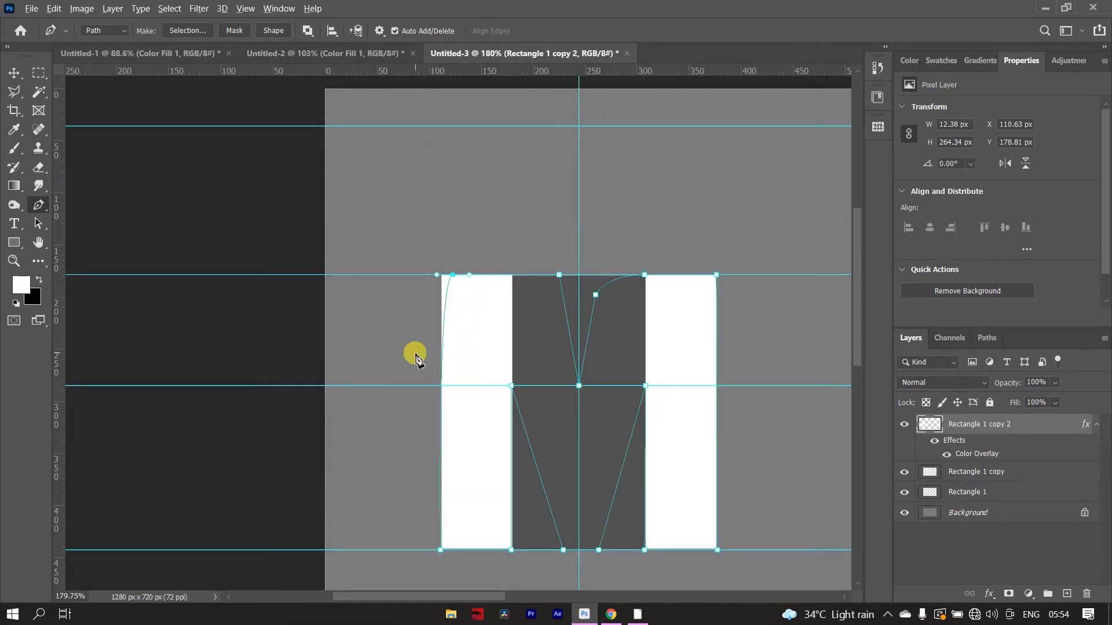
{"action": "scroll", "coordinate": [417, 356], "scroll_direction": "up", "scroll_amount": 4}
{"action": "key", "text": "ctrl+z"}
{"action": "scroll", "coordinate": [489, 375], "scroll_direction": "down", "scroll_amount": 2}
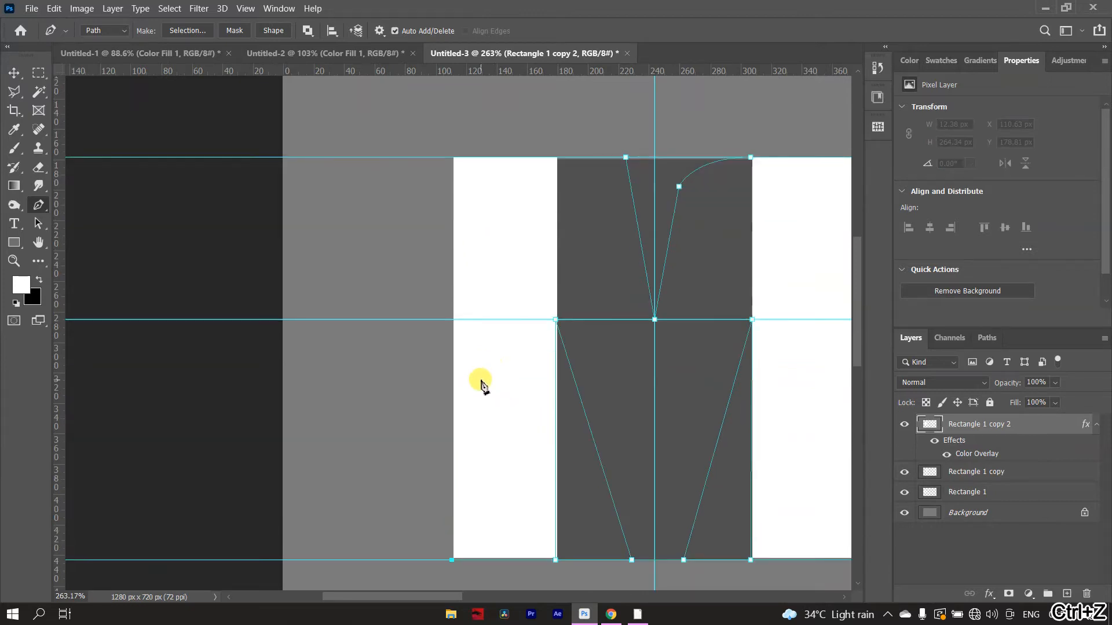
- Add a horizontal guide just below the bars' upper edge and close the path with a small rounded corner on the left bar
{"action": "left_click_drag", "start_coordinate": [699, 68], "coordinate": [708, 172]}
{"action": "left_click", "coordinate": [454, 173]}
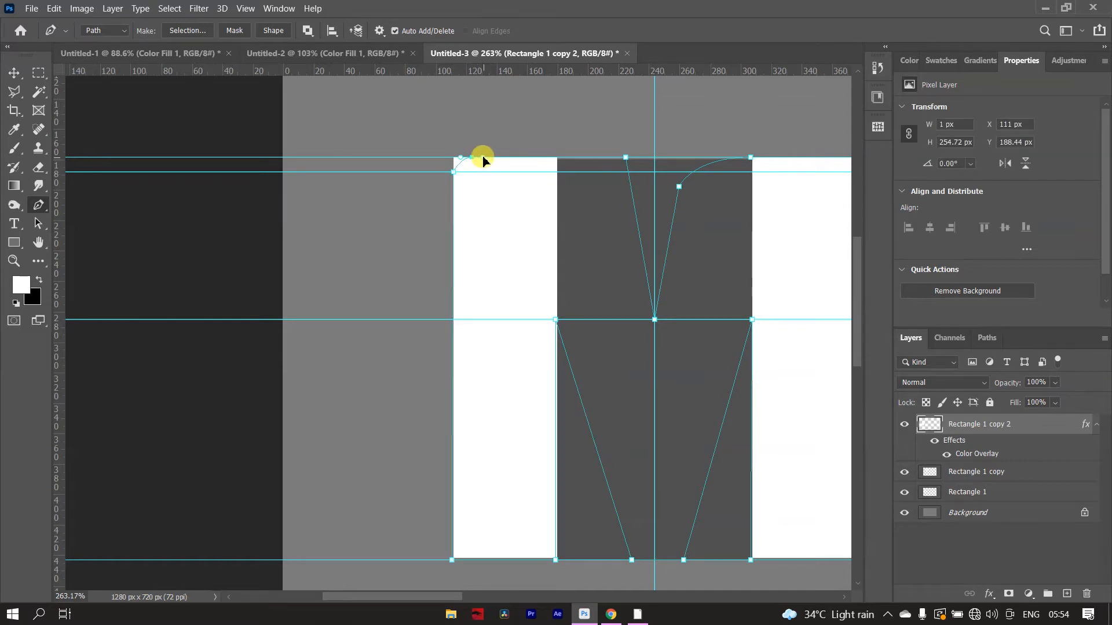
{"action": "left_click_drag", "start_coordinate": [484, 158], "coordinate": [485, 157]}
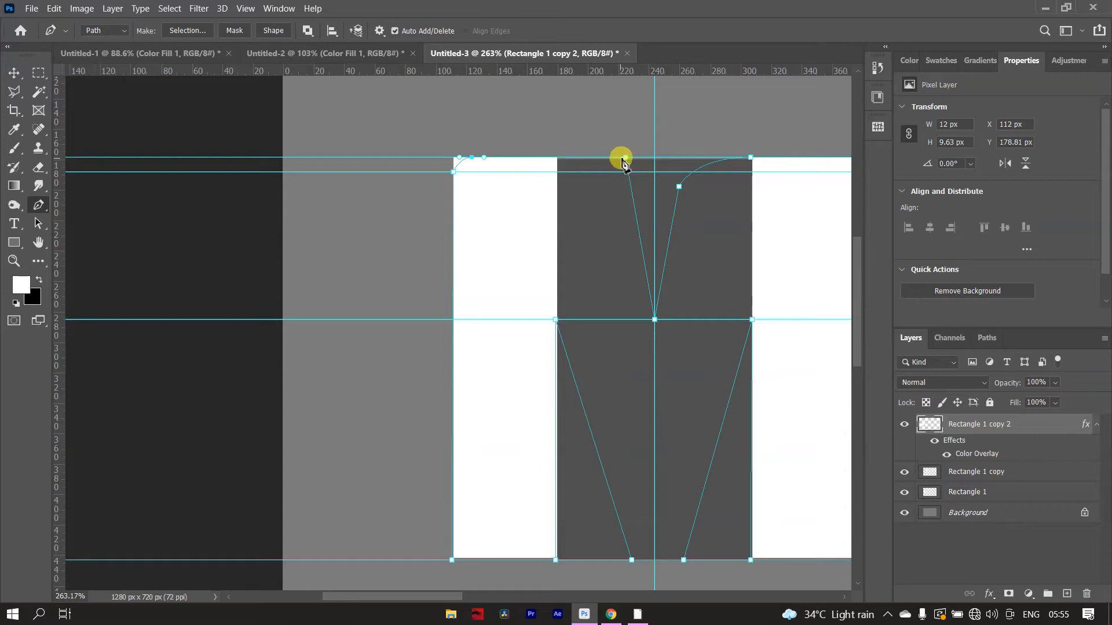
{"action": "scroll", "coordinate": [622, 170], "scroll_direction": "down", "scroll_amount": 3}
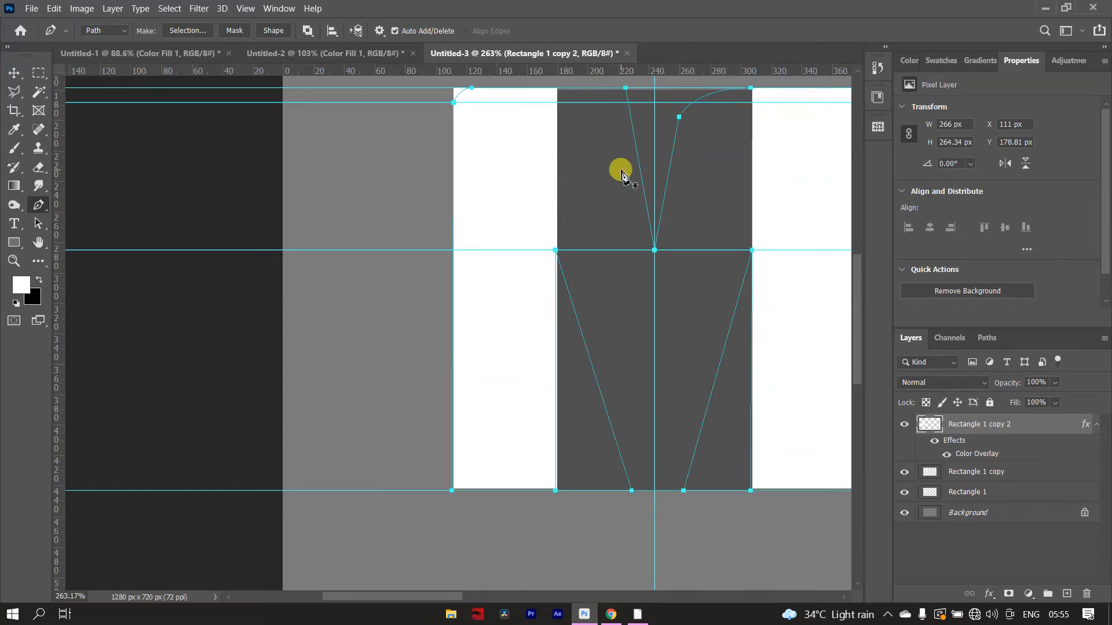
{"action": "scroll", "coordinate": [623, 174], "scroll_direction": "down", "scroll_amount": 4}
- Convert the path to a selection, invert it, and delete everything outside the M outline from the rectangle layers
{"action": "key", "text": "ctrl+Return"}
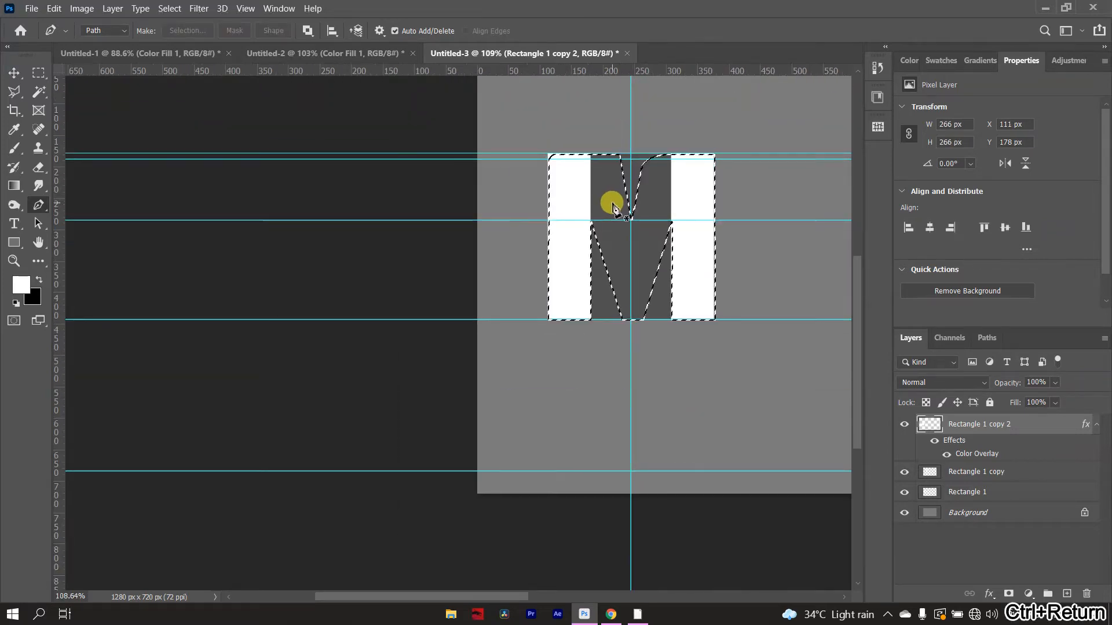
{"action": "left_click", "coordinate": [1012, 501]}
{"action": "key", "text": "Delete"}
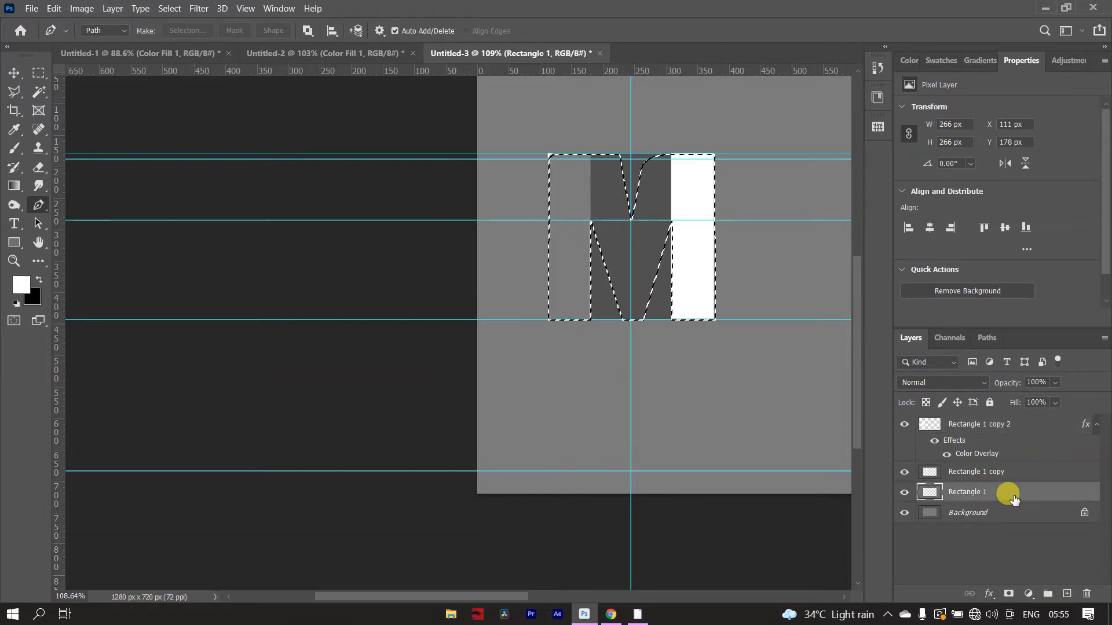
{"action": "key", "text": "ctrl+z"}
{"action": "key", "text": "ctrl+shift+i"}
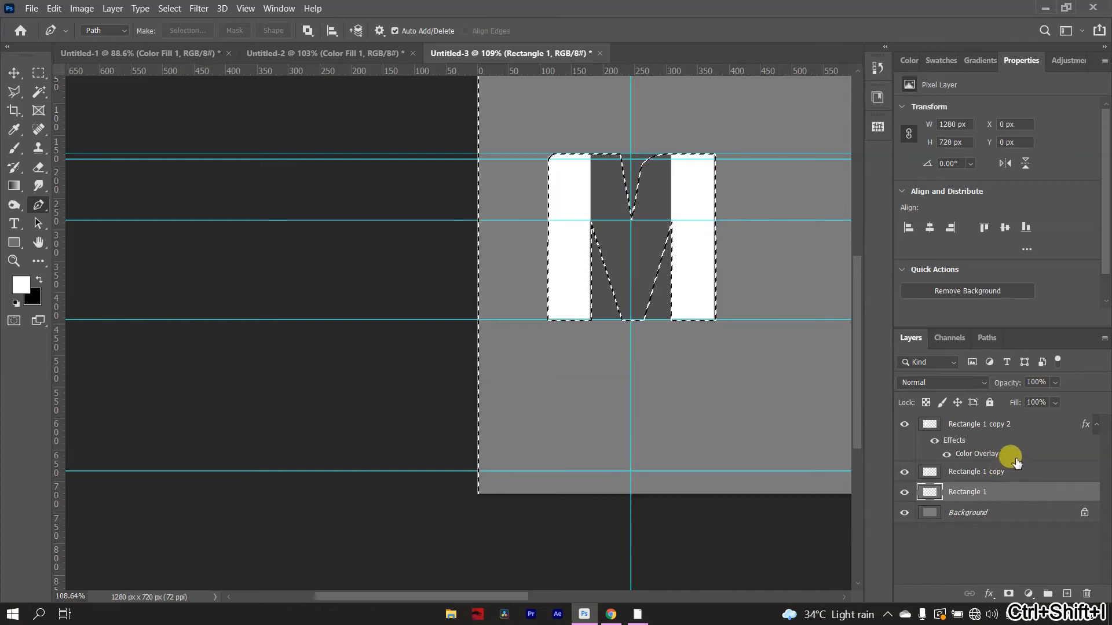
{"action": "left_click", "coordinate": [979, 425]}
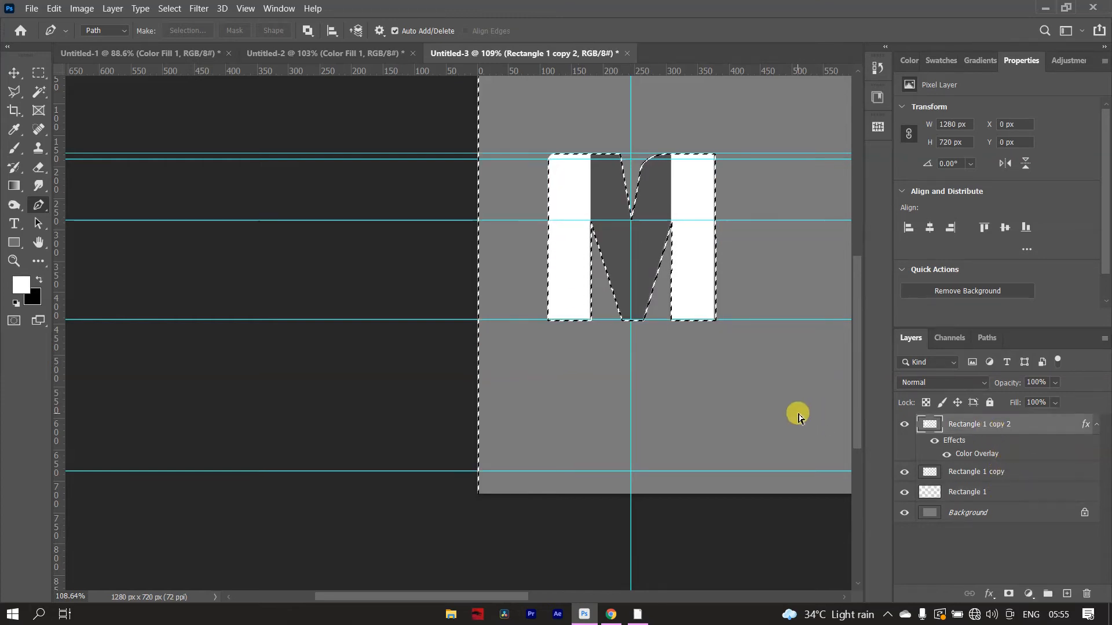
{"action": "key", "text": "ctrl+d"}
- Turn off the middle rectangle's Color Overlay effect and group the three rectangle layers
{"action": "left_click", "coordinate": [947, 454]}
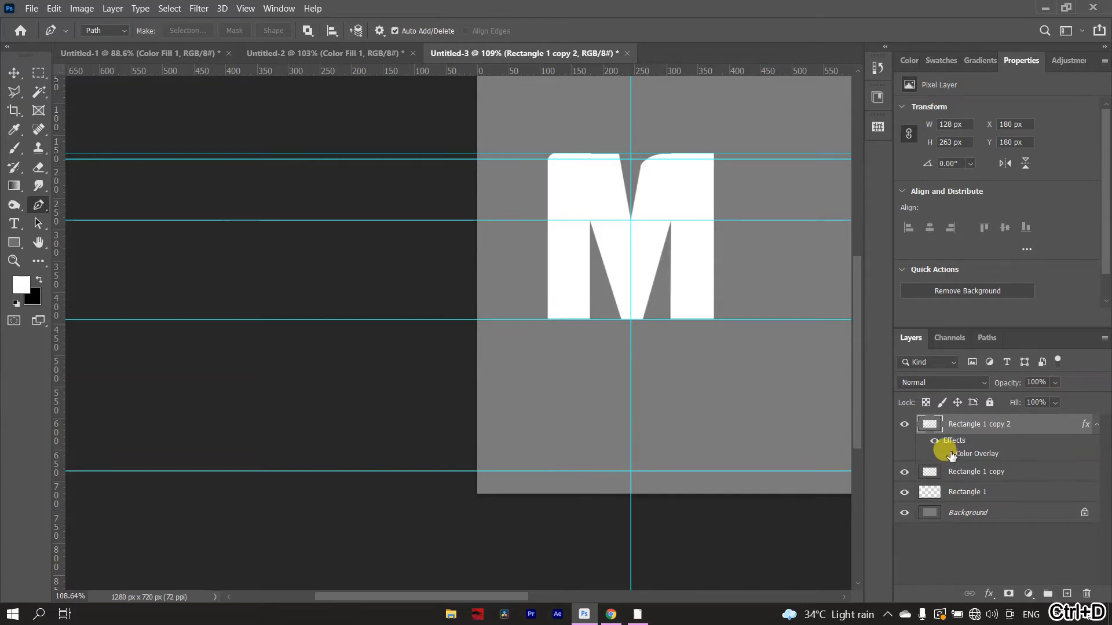
{"action": "scroll", "coordinate": [678, 217], "scroll_direction": "up", "scroll_amount": 2}
{"action": "scroll", "coordinate": [680, 213], "scroll_direction": "up", "scroll_amount": 1}
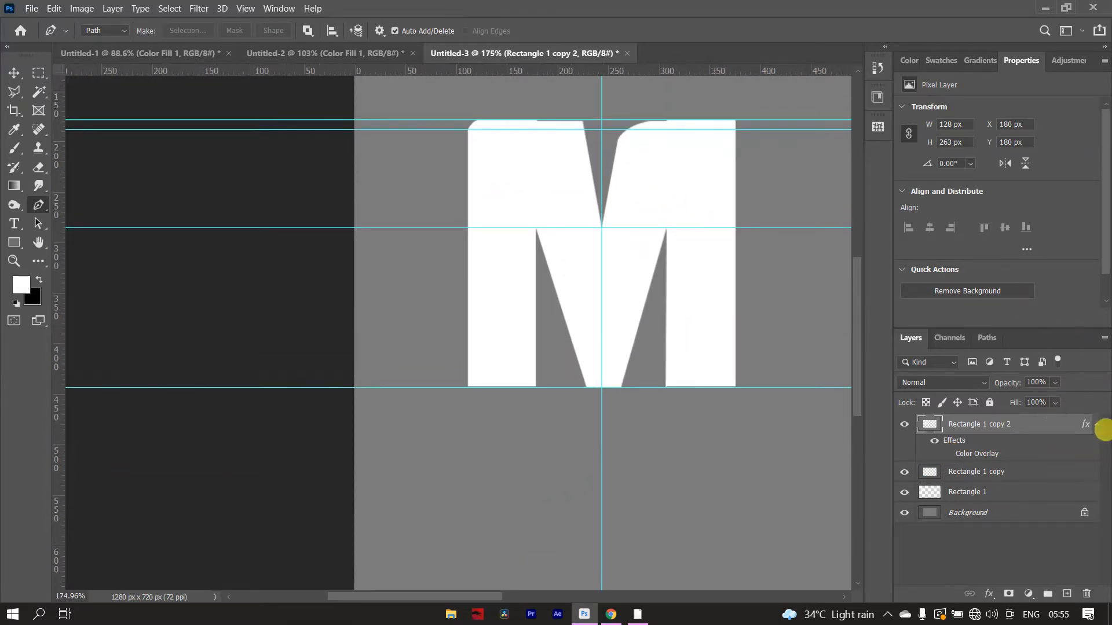
{"action": "left_click", "coordinate": [996, 472]}
{"action": "left_click", "coordinate": [1009, 492], "text": "shift"}
{"action": "key", "text": "ctrl+g"}
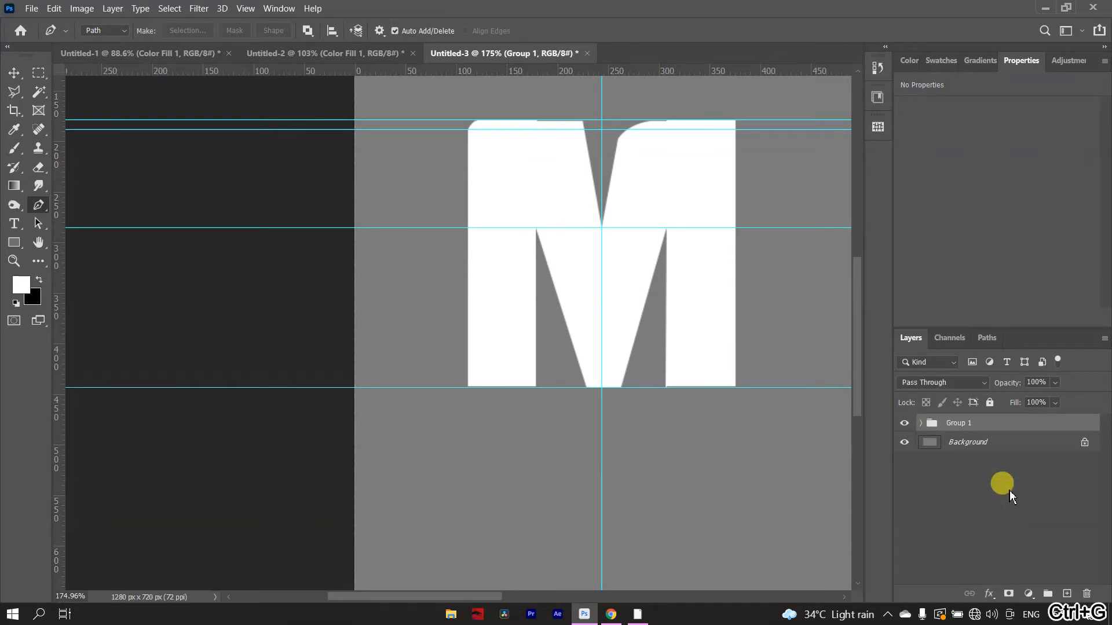
- Free-transform the M group to about 210 px wide and move it so its left edge meets the vertical guide
{"action": "key", "text": "ctrl+t"}
{"action": "left_click_drag", "start_coordinate": [741, 255], "coordinate": [687, 259]}
{"action": "left_click_drag", "start_coordinate": [572, 305], "coordinate": [705, 297]}
{"action": "left_click", "coordinate": [717, 30]}
{"action": "key", "text": "p"}
{"action": "scroll", "coordinate": [658, 395], "scroll_direction": "down", "scroll_amount": 2}
{"action": "scroll", "coordinate": [658, 396], "scroll_direction": "down", "scroll_amount": 3}
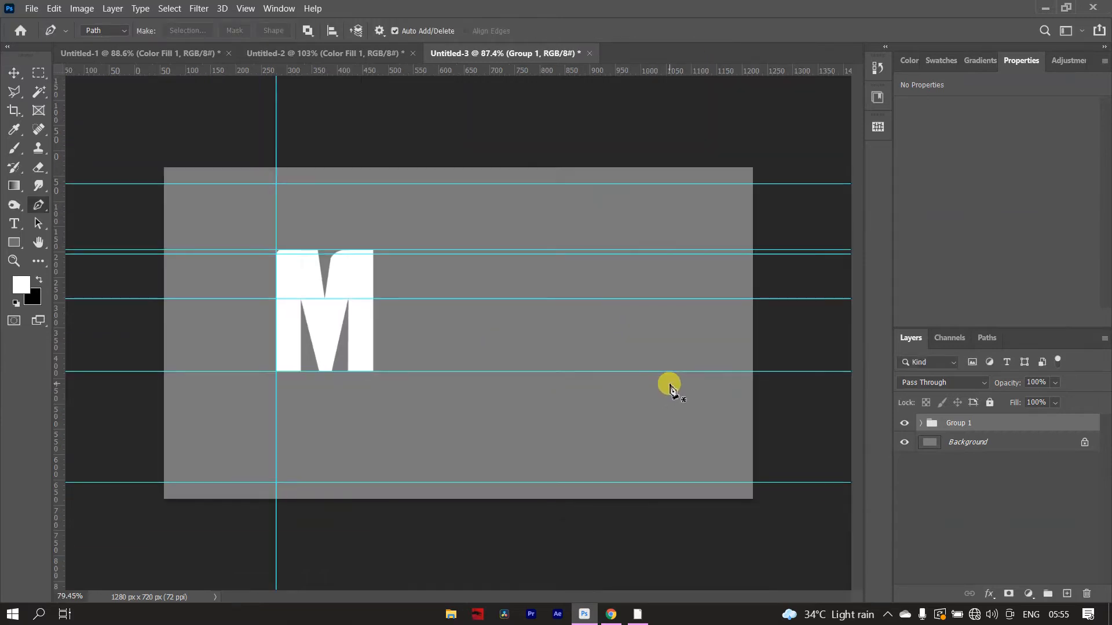
- Transform the M's middle piece to 100.44% height to reach the guides and narrow it to 91.45% width from its right edge
{"action": "scroll", "coordinate": [335, 272], "scroll_direction": "up", "scroll_amount": 5}
{"action": "scroll", "coordinate": [280, 227], "scroll_direction": "up", "scroll_amount": 1}
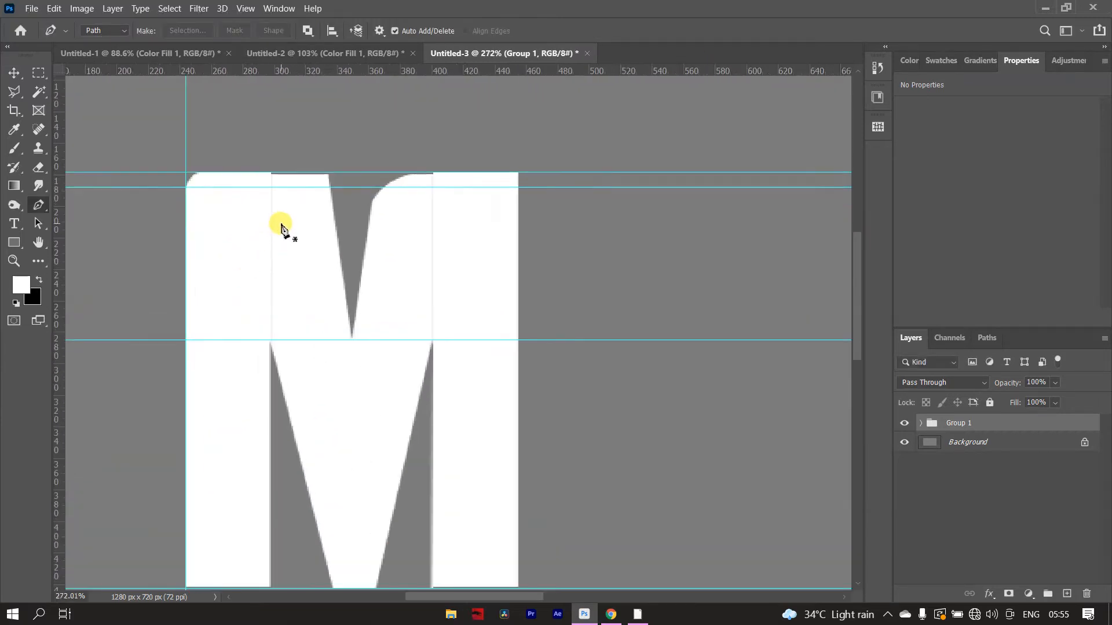
{"action": "scroll", "coordinate": [303, 236], "scroll_direction": "up", "scroll_amount": 4}
{"action": "scroll", "coordinate": [310, 239], "scroll_direction": "down", "scroll_amount": 3}
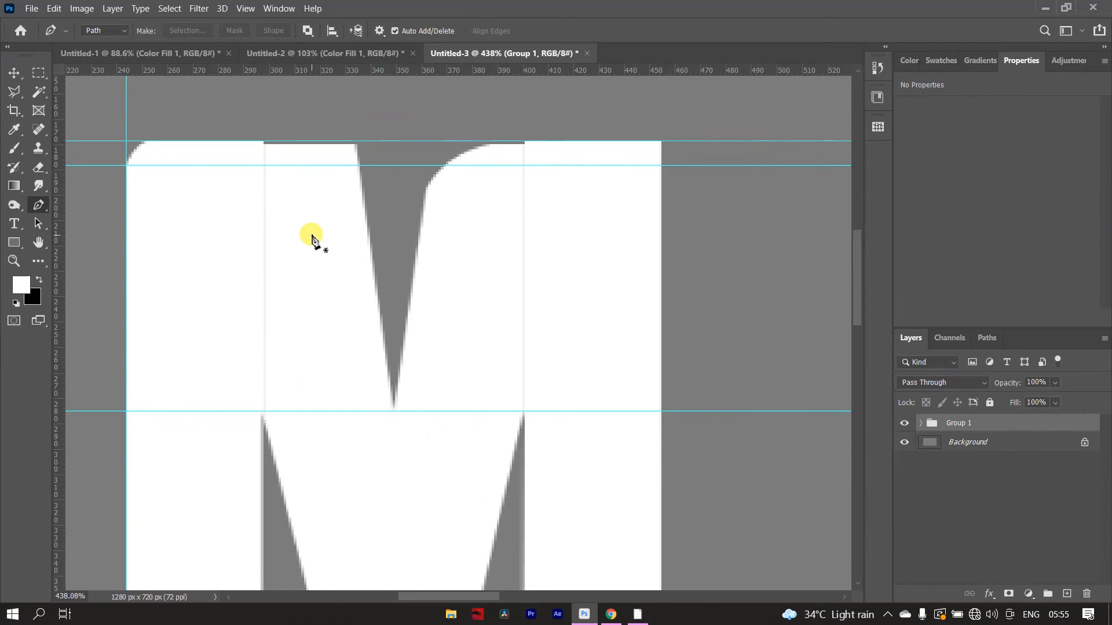
{"action": "scroll", "coordinate": [313, 240], "scroll_direction": "down", "scroll_amount": 4}
{"action": "key", "text": "v"}
{"action": "left_click", "coordinate": [346, 382]}
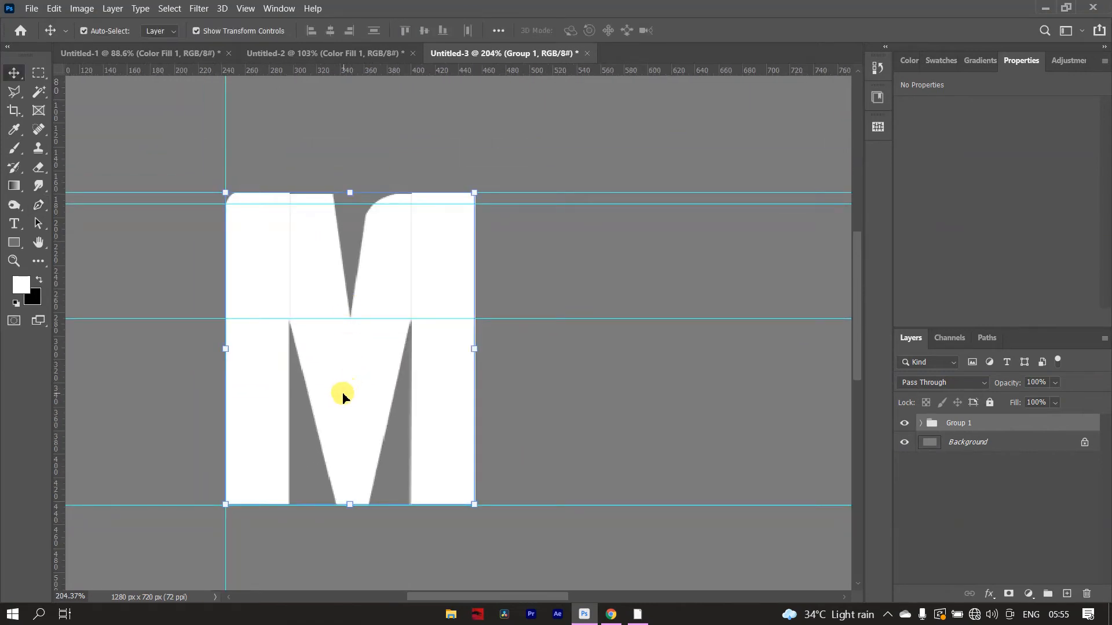
{"action": "left_click_drag", "start_coordinate": [349, 404], "coordinate": [348, 404]}
{"action": "left_click_drag", "start_coordinate": [355, 505], "coordinate": [350, 499]}
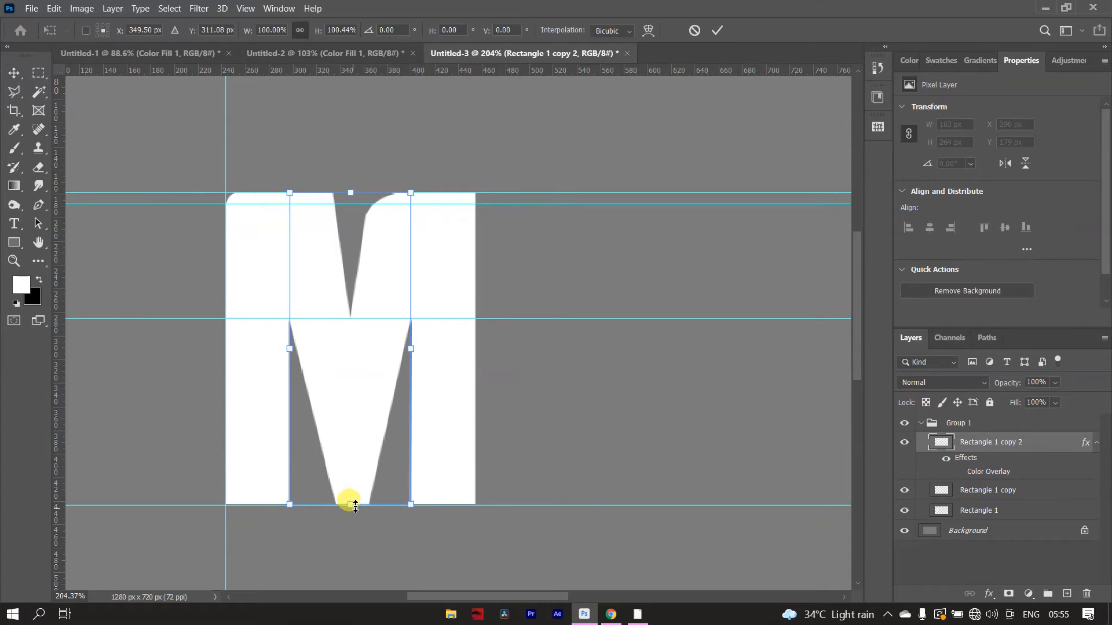
{"action": "left_click_drag", "start_coordinate": [411, 349], "coordinate": [410, 351]}
{"action": "left_click_drag", "start_coordinate": [401, 353], "coordinate": [400, 354]}
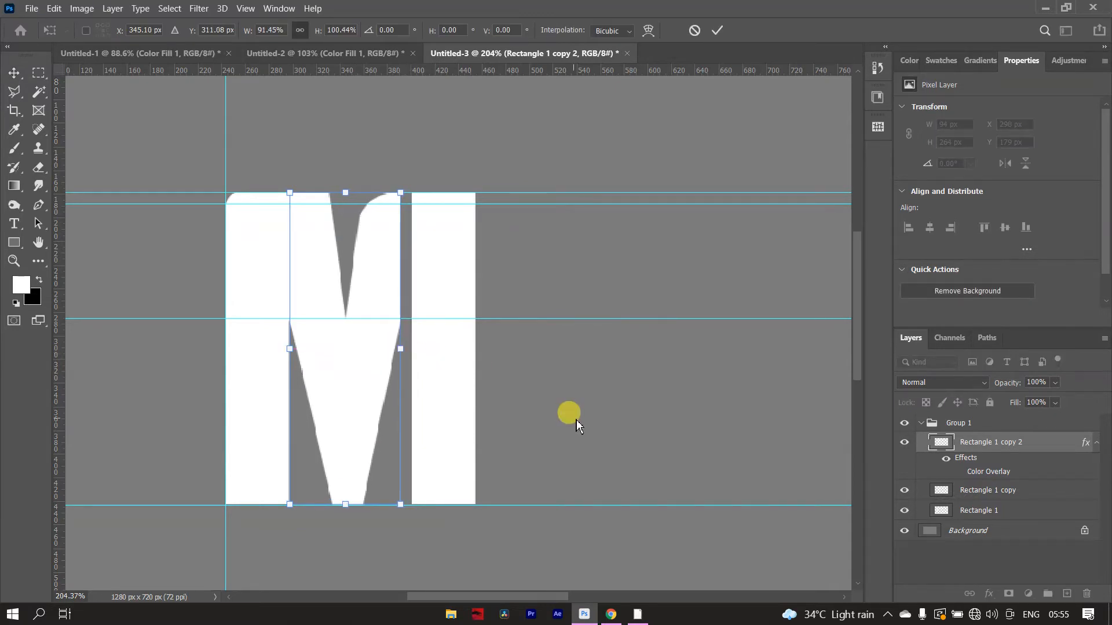
{"action": "left_click", "coordinate": [716, 30]}
- Move the M's right bar left until it meets the narrowed middle piece
{"action": "left_click_drag", "start_coordinate": [442, 397], "coordinate": [429, 402]}
{"action": "left_click", "coordinate": [581, 410]}
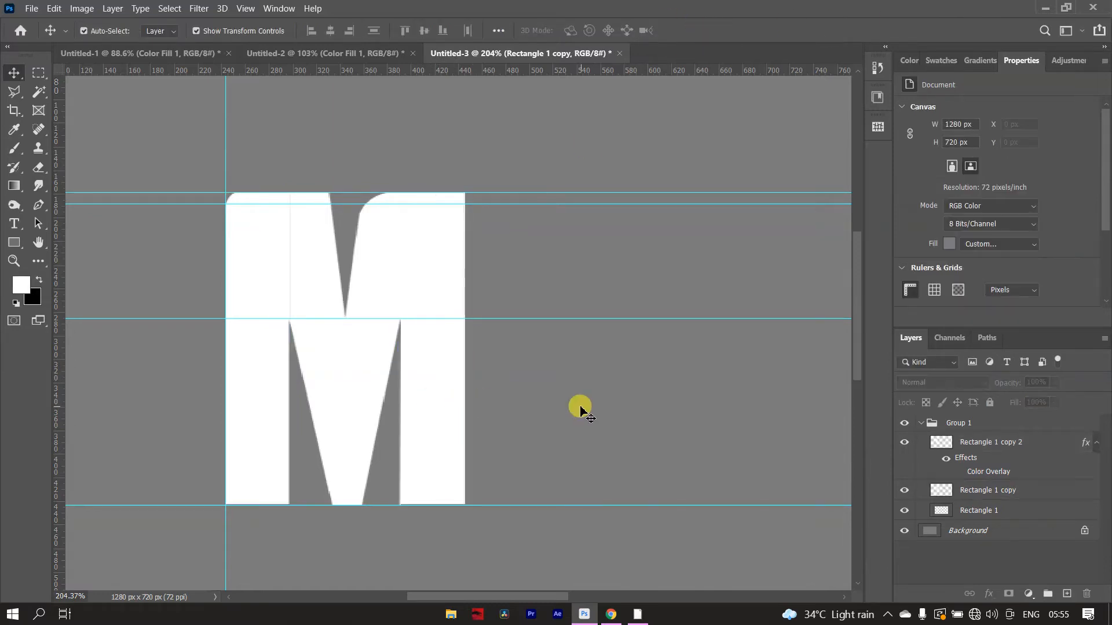
{"action": "scroll", "coordinate": [580, 410], "scroll_direction": "down", "scroll_amount": 2}
{"action": "scroll", "coordinate": [359, 249], "scroll_direction": "down", "scroll_amount": 1}
{"action": "scroll", "coordinate": [188, 234], "scroll_direction": "up", "scroll_amount": 1}
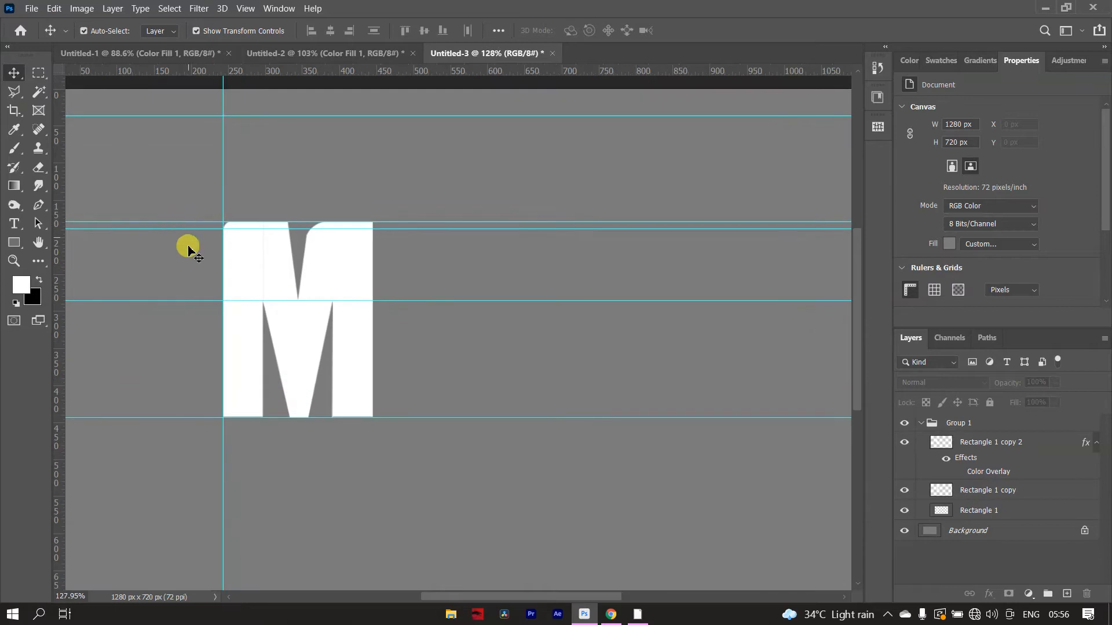
{"action": "scroll", "coordinate": [188, 233], "scroll_direction": "up", "scroll_amount": 1}
{"action": "scroll", "coordinate": [322, 209], "scroll_direction": "up", "scroll_amount": 2}
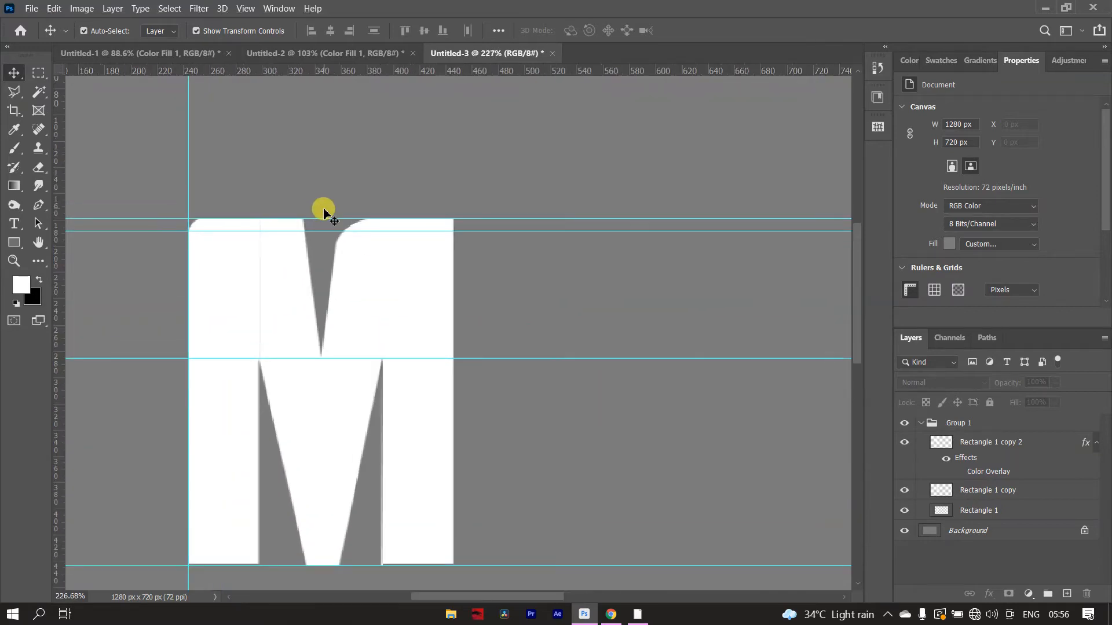
{"action": "scroll", "coordinate": [321, 215], "scroll_direction": "down", "scroll_amount": 1}
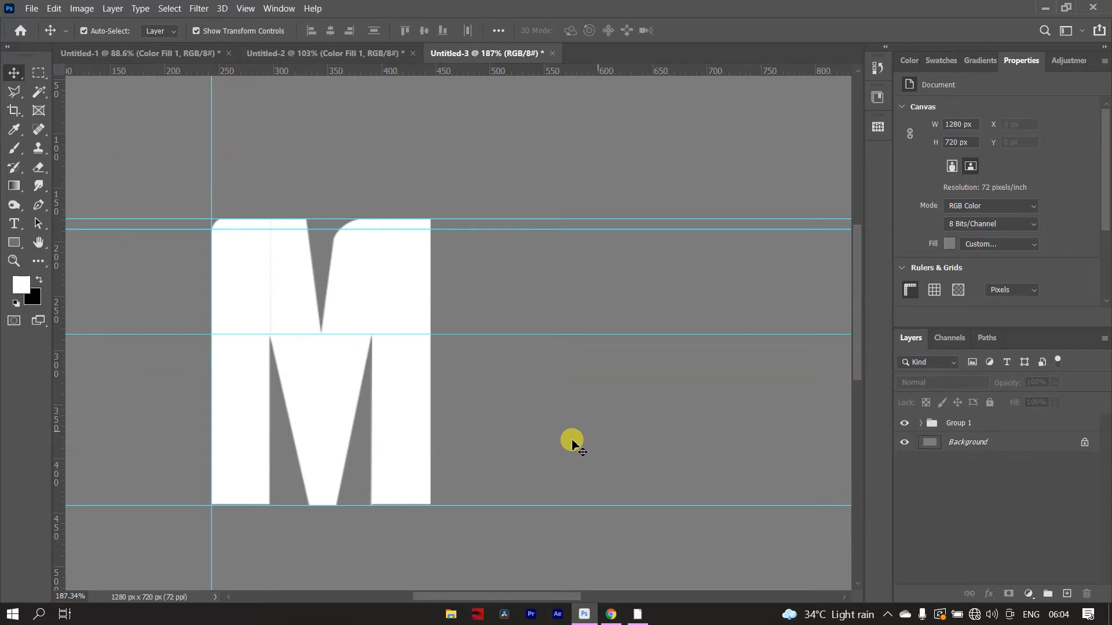
- Start a Pen path for the next letter, slanting from the lower guide right of the M up to the upper guide
{"action": "key", "text": "p"}
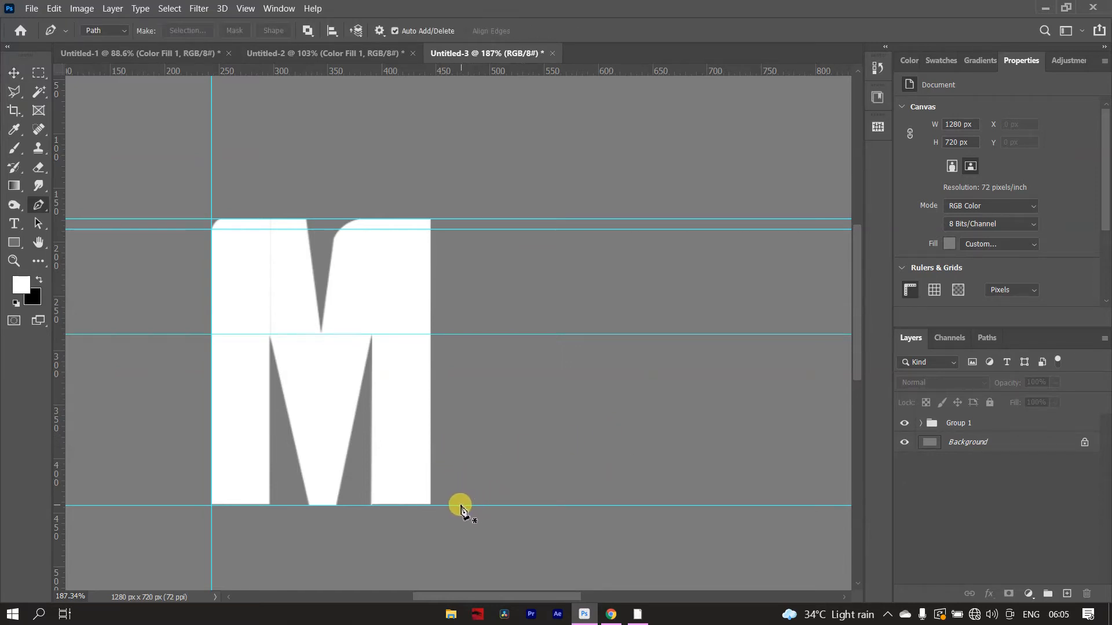
{"action": "left_click", "coordinate": [463, 506]}
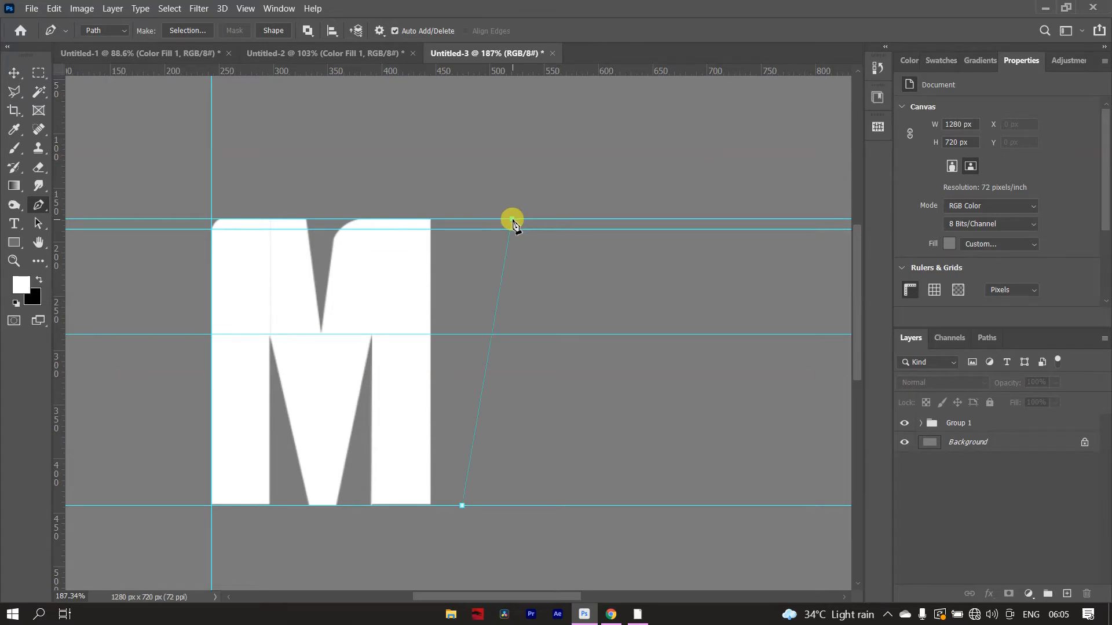
{"action": "key", "text": "ctrl+z"}
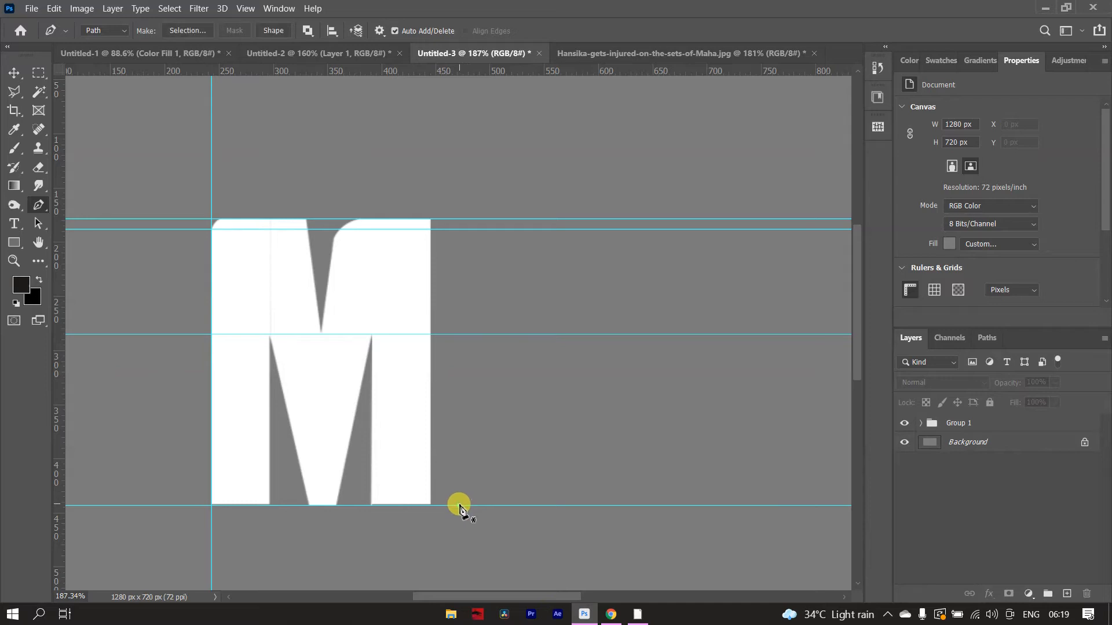
{"action": "left_click", "coordinate": [460, 506]}
{"action": "left_click", "coordinate": [508, 220]}
{"action": "left_click", "coordinate": [622, 219]}
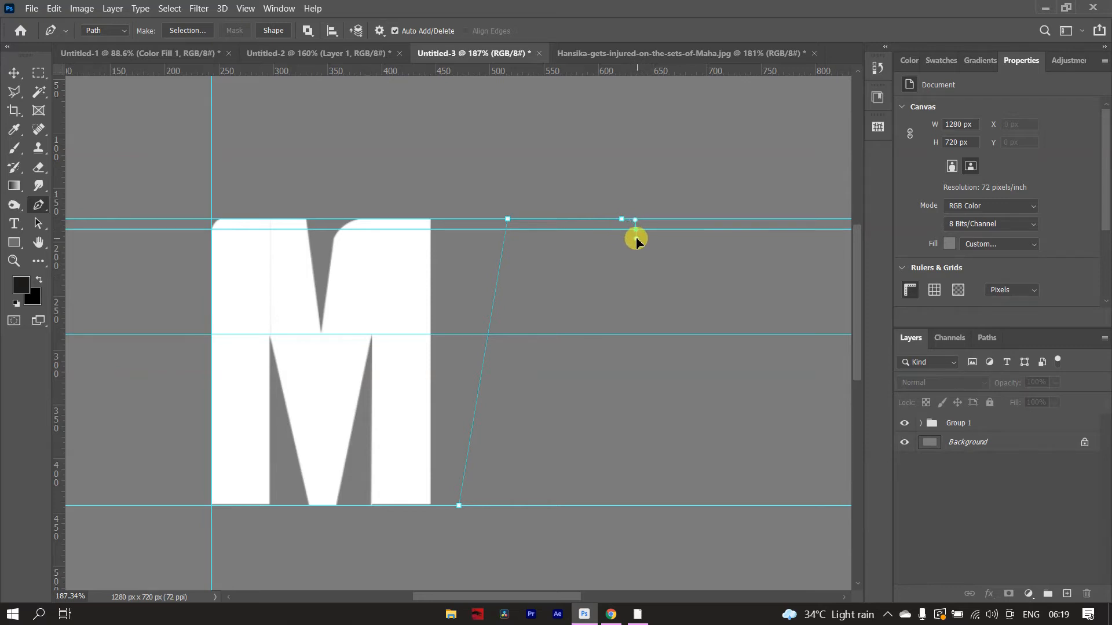
{"action": "left_click", "coordinate": [665, 506]}
{"action": "key", "text": "ctrl+z"}
{"action": "key", "text": "ctrl+z"}
{"action": "key", "text": "ctrl+z"}
{"action": "key", "text": "ctrl+z"}
- Extend the new path about 90 px along the upper guide and add a curved anchor just below its right end
{"action": "left_click", "coordinate": [605, 219]}
{"action": "left_click_drag", "start_coordinate": [619, 238], "coordinate": [621, 249]}
{"action": "left_click", "coordinate": [650, 506]}
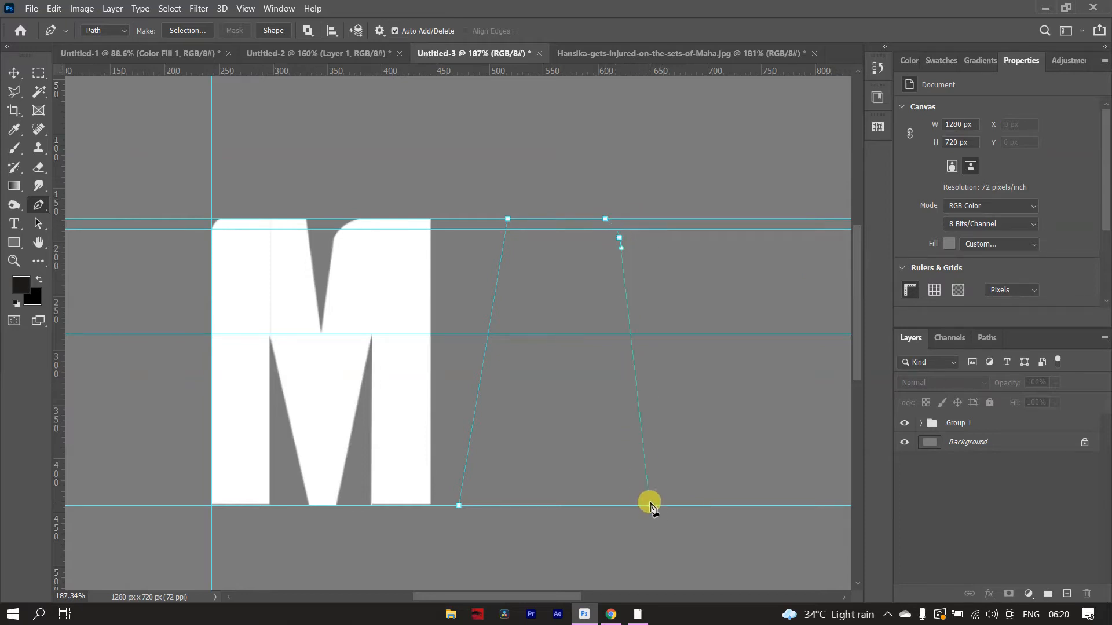
{"action": "key", "text": "ctrl+h"}
{"action": "key", "text": "ctrl+z"}
{"action": "key", "text": "ctrl+h"}
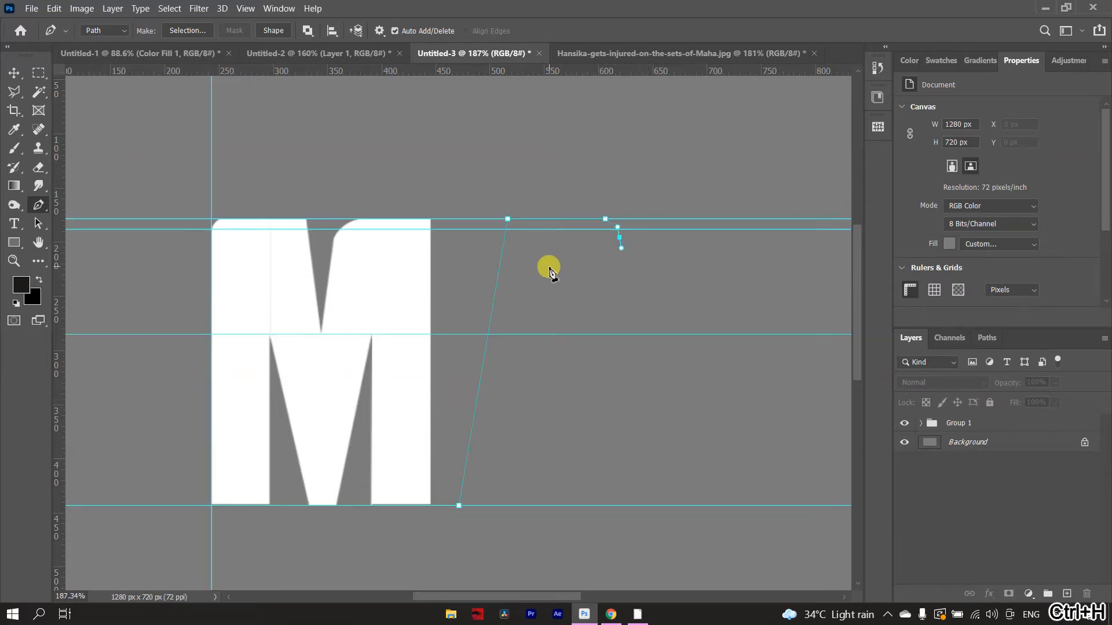
- Move the two upper horizontal guides above the M's top edge and shift the new path's upper-left anchor slightly left
{"action": "scroll", "coordinate": [506, 193], "scroll_direction": "up", "scroll_amount": 5}
{"action": "key", "text": "v"}
{"action": "left_click_drag", "start_coordinate": [586, 286], "coordinate": [579, 235]}
{"action": "left_click_drag", "start_coordinate": [565, 313], "coordinate": [567, 251]}
{"action": "left_click_drag", "start_coordinate": [514, 287], "coordinate": [499, 288]}
{"action": "scroll", "coordinate": [505, 289], "scroll_direction": "down", "scroll_amount": 3}
{"action": "scroll", "coordinate": [504, 290], "scroll_direction": "down", "scroll_amount": 3}
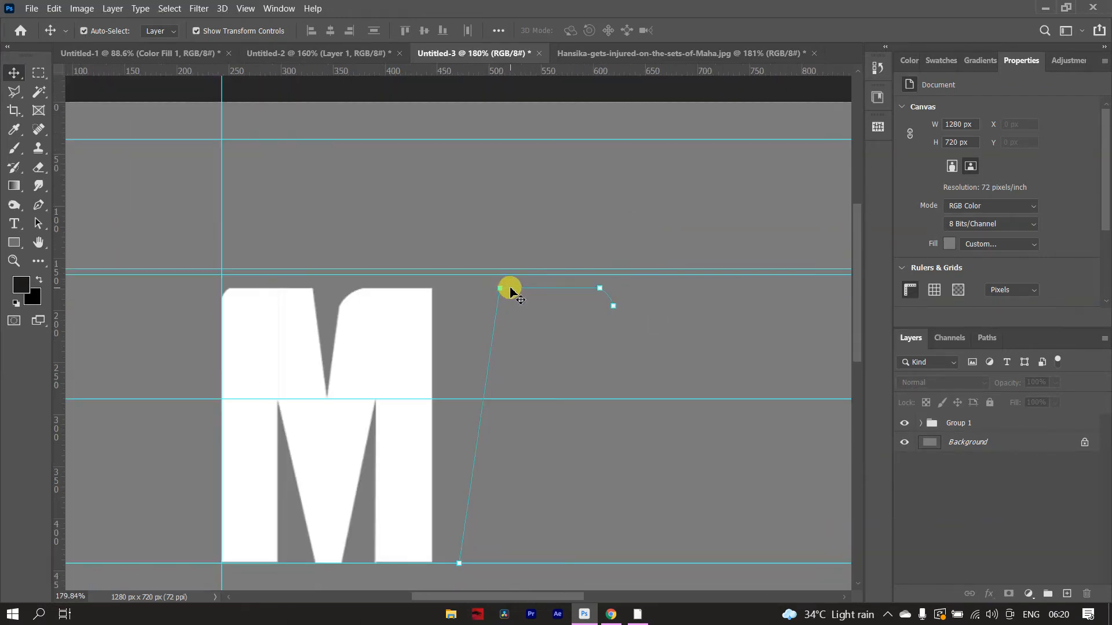
- Move the curved anchor below the new path's upper-right corner slightly left to tighten the rounded corner
{"action": "scroll", "coordinate": [616, 255], "scroll_direction": "up", "scroll_amount": 1}
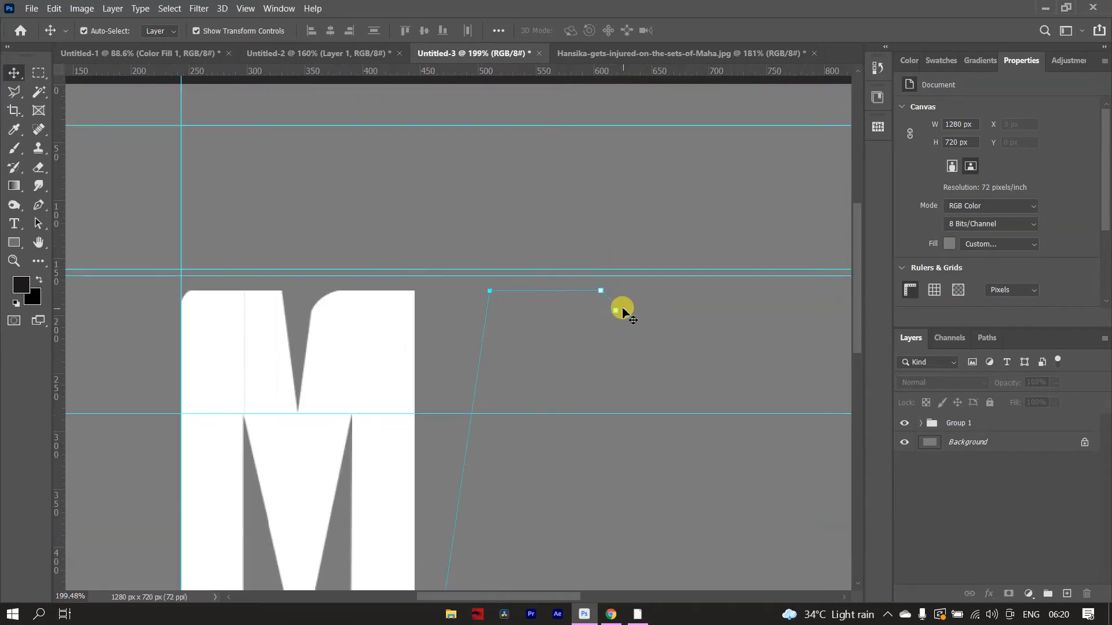
{"action": "scroll", "coordinate": [612, 304], "scroll_direction": "down", "scroll_amount": 3}
{"action": "scroll", "coordinate": [611, 302], "scroll_direction": "up", "scroll_amount": 3}
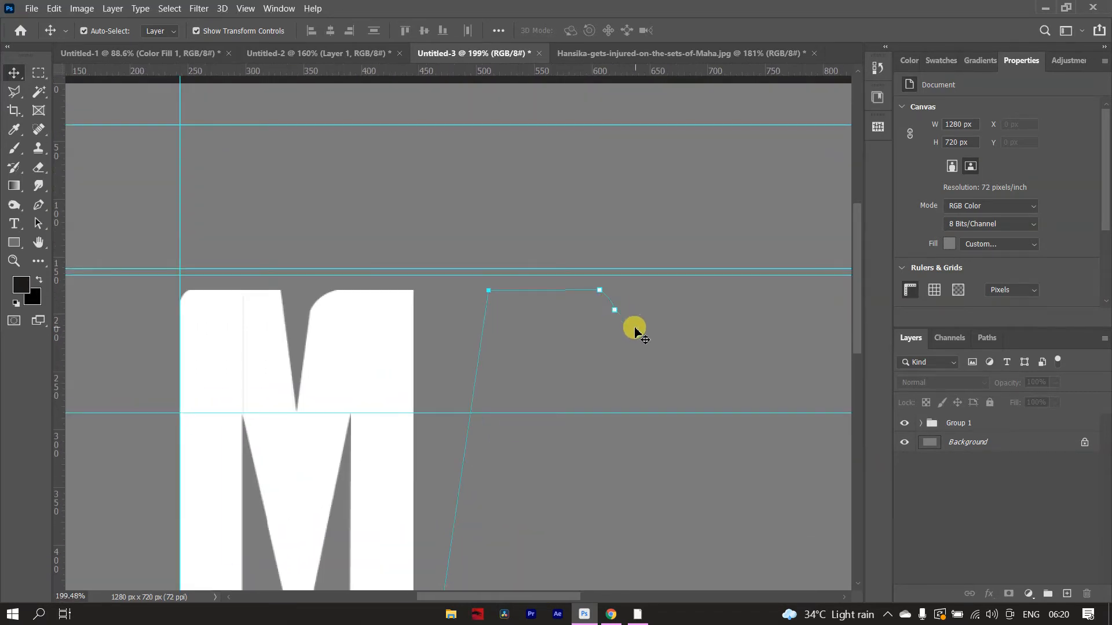
{"action": "scroll", "coordinate": [634, 324], "scroll_direction": "down", "scroll_amount": 2}
{"action": "scroll", "coordinate": [633, 315], "scroll_direction": "up", "scroll_amount": 4}
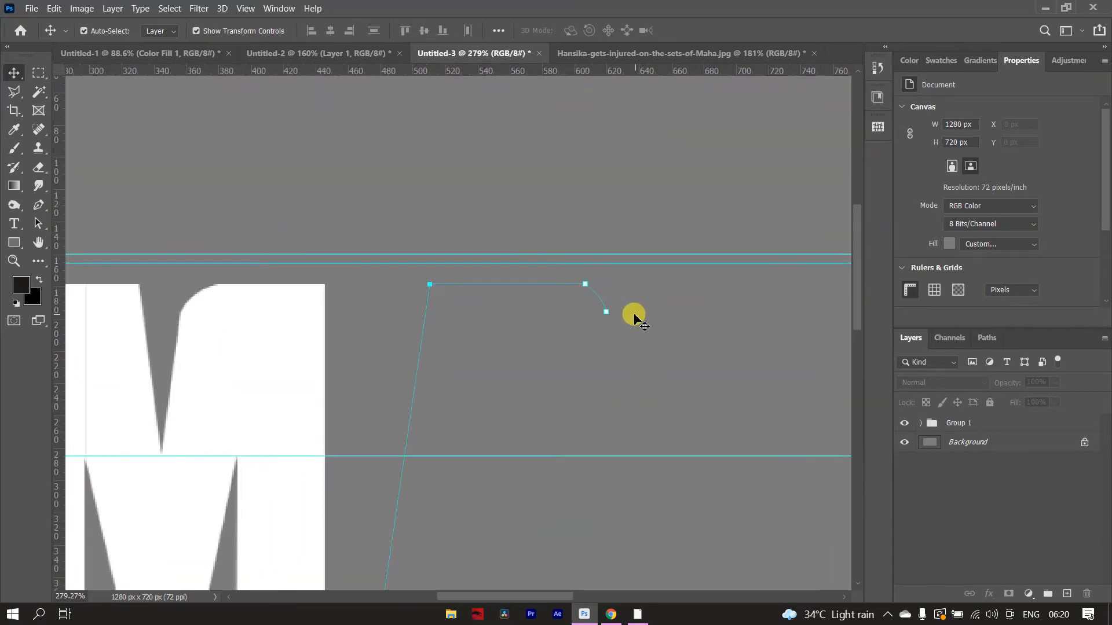
{"action": "left_click", "coordinate": [601, 311]}
{"action": "left_click", "coordinate": [598, 309]}
{"action": "left_click_drag", "start_coordinate": [594, 311], "coordinate": [597, 308]}
{"action": "scroll", "coordinate": [597, 309], "scroll_direction": "down", "scroll_amount": 6}
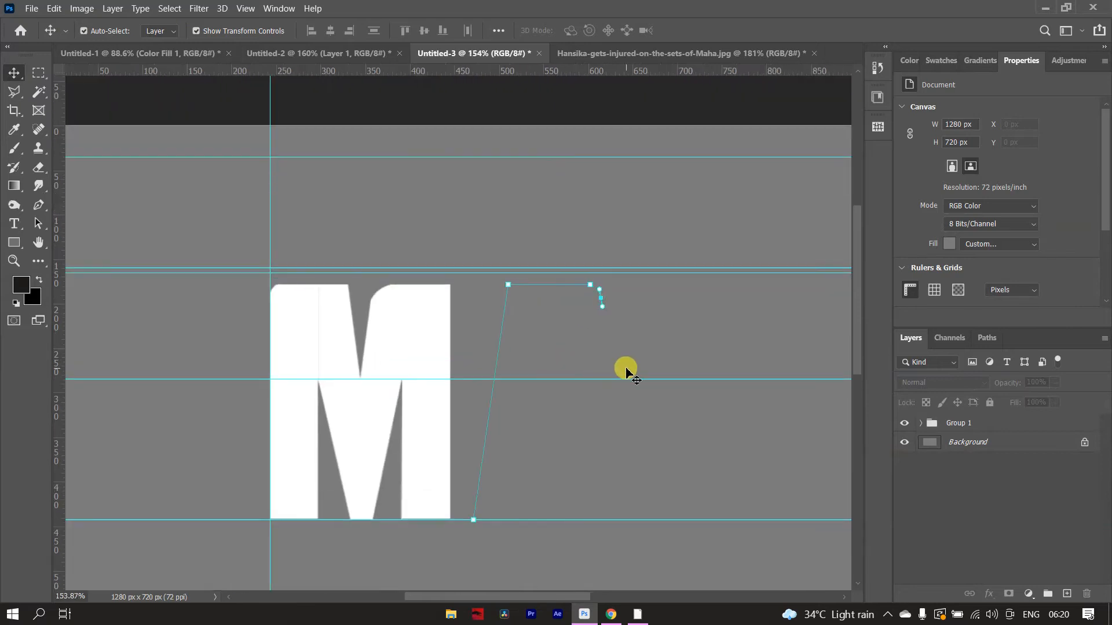
- Extend the path down its right side to the lower guide, and move that guide below the M's base
{"action": "left_click", "coordinate": [637, 520]}
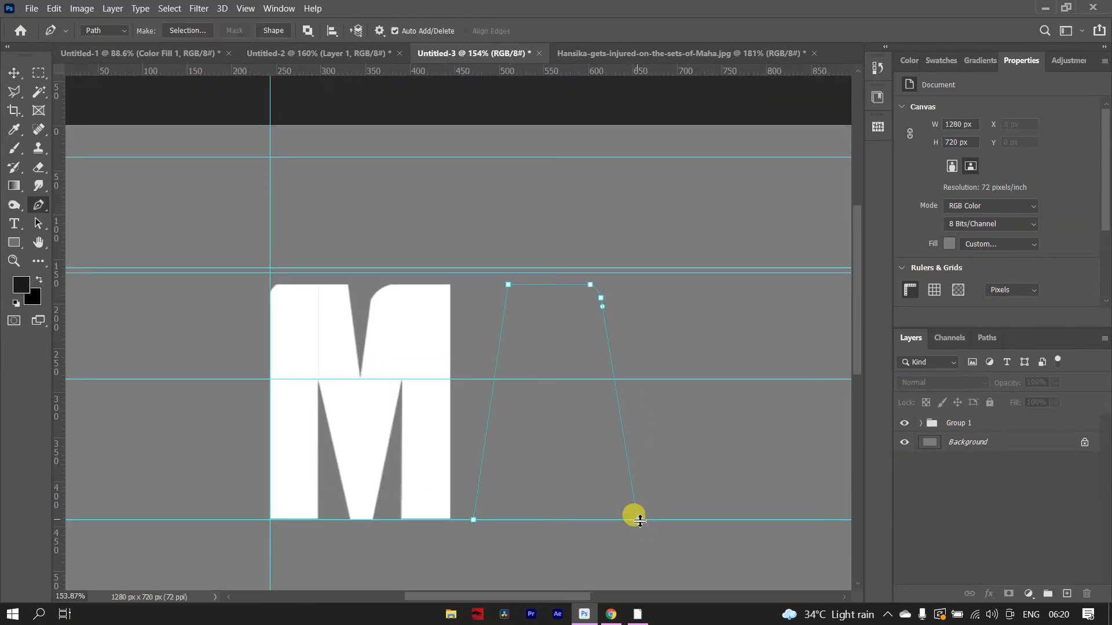
{"action": "key", "text": "v"}
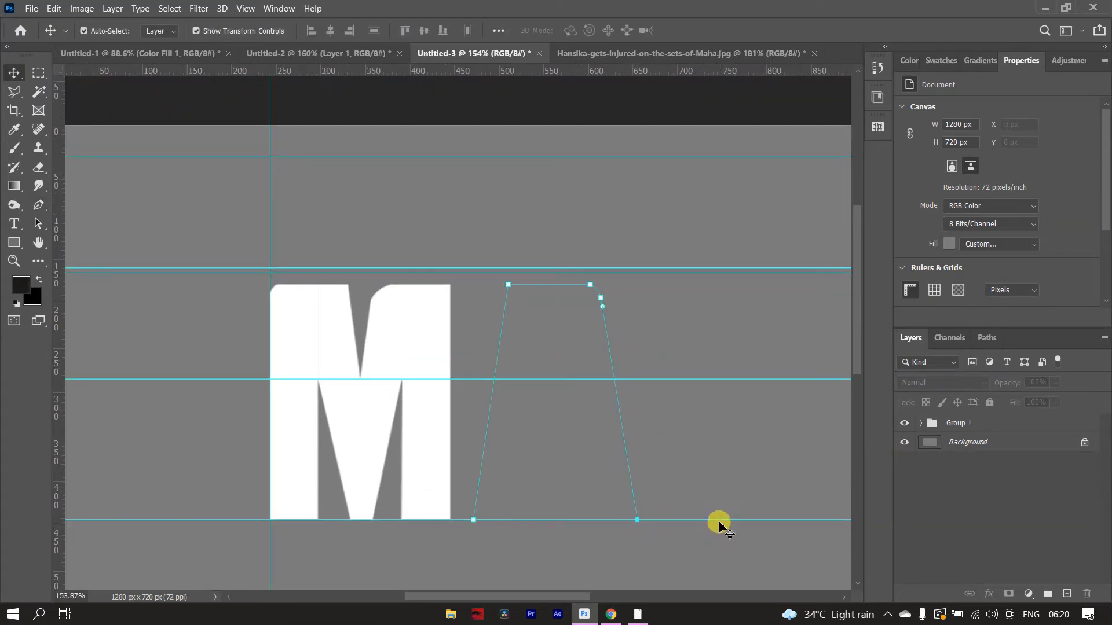
{"action": "left_click_drag", "start_coordinate": [721, 522], "coordinate": [715, 545]}
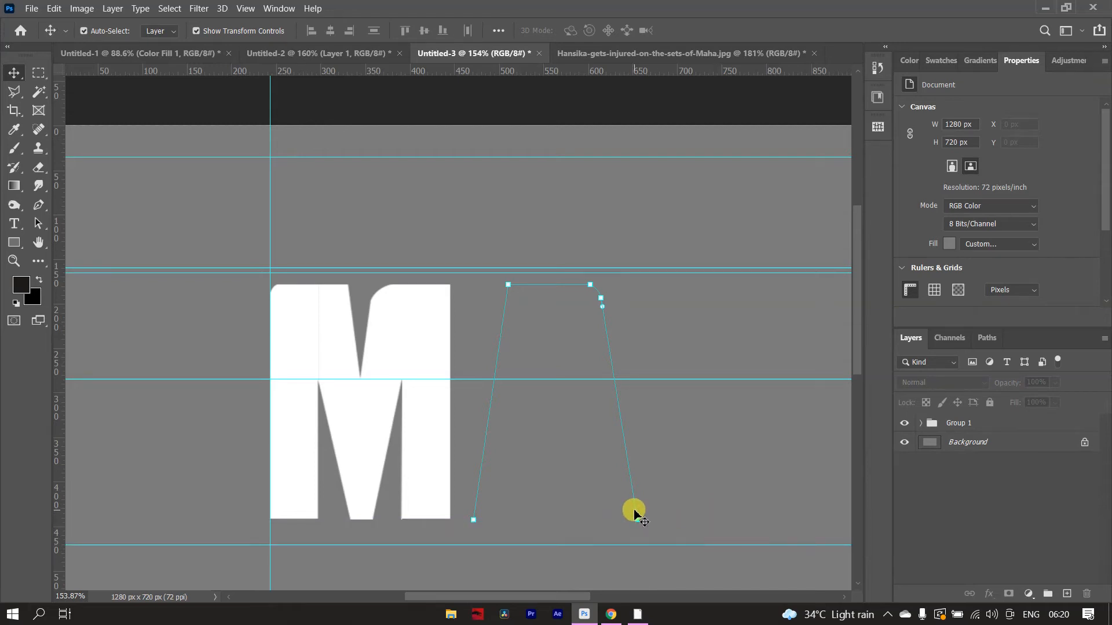
- Shift the path's upper-left anchor slightly left and its lower-right anchor inward, level with the M's base, with the lower guide farther down
{"action": "key", "text": "ctrl"}
{"action": "left_click_drag", "start_coordinate": [508, 284], "coordinate": [503, 284]}
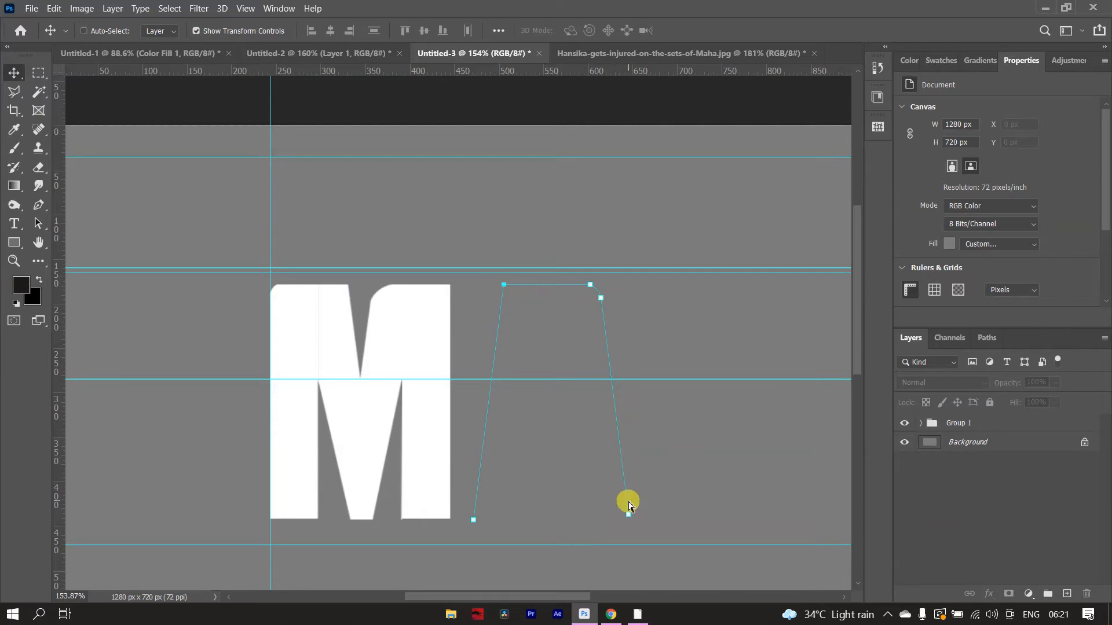
{"action": "left_click_drag", "start_coordinate": [623, 513], "coordinate": [630, 505]}
{"action": "scroll", "coordinate": [590, 452], "scroll_direction": "down", "scroll_amount": 7}
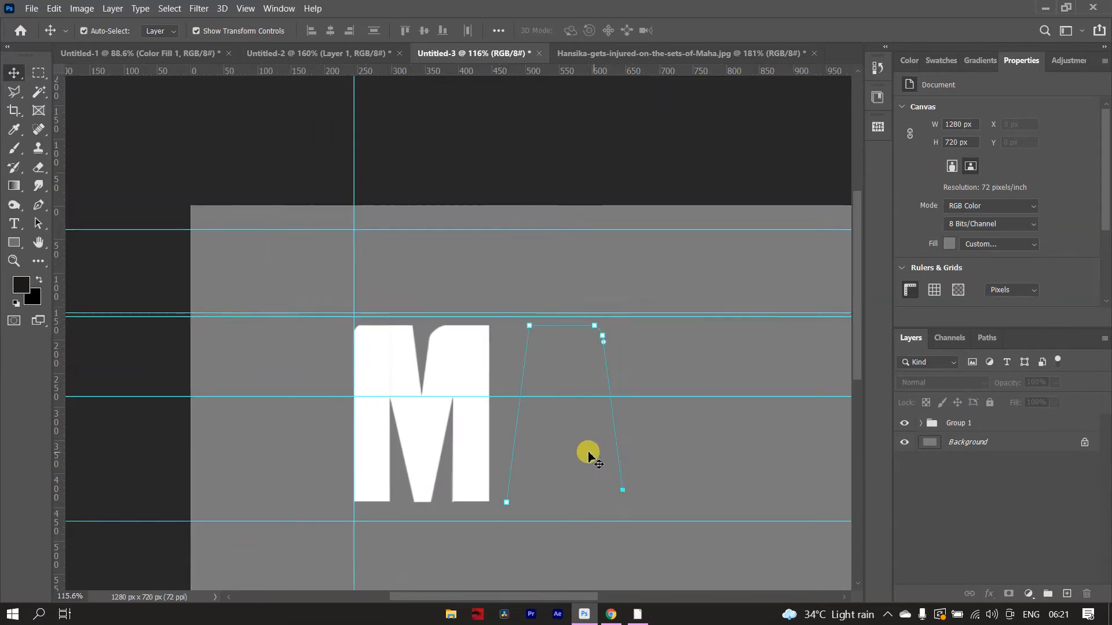
{"action": "scroll", "coordinate": [333, 324], "scroll_direction": "up", "scroll_amount": 7}
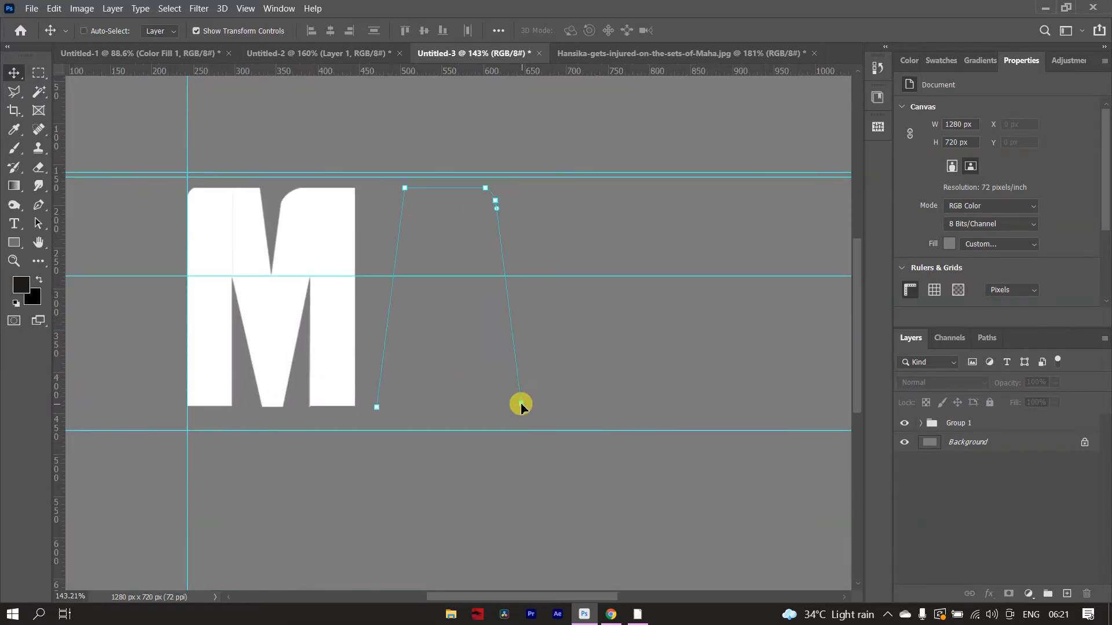
{"action": "left_click_drag", "start_coordinate": [542, 430], "coordinate": [547, 458]}
{"action": "scroll", "coordinate": [531, 382], "scroll_direction": "down", "scroll_amount": 3}
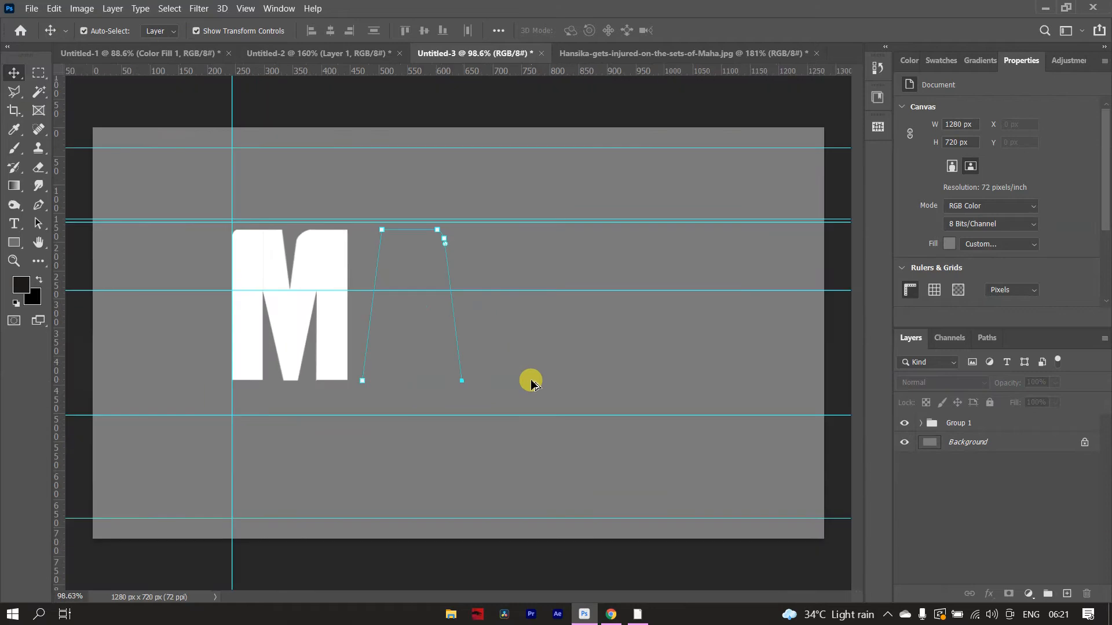
{"action": "scroll", "coordinate": [337, 268], "scroll_direction": "up", "scroll_amount": 3}
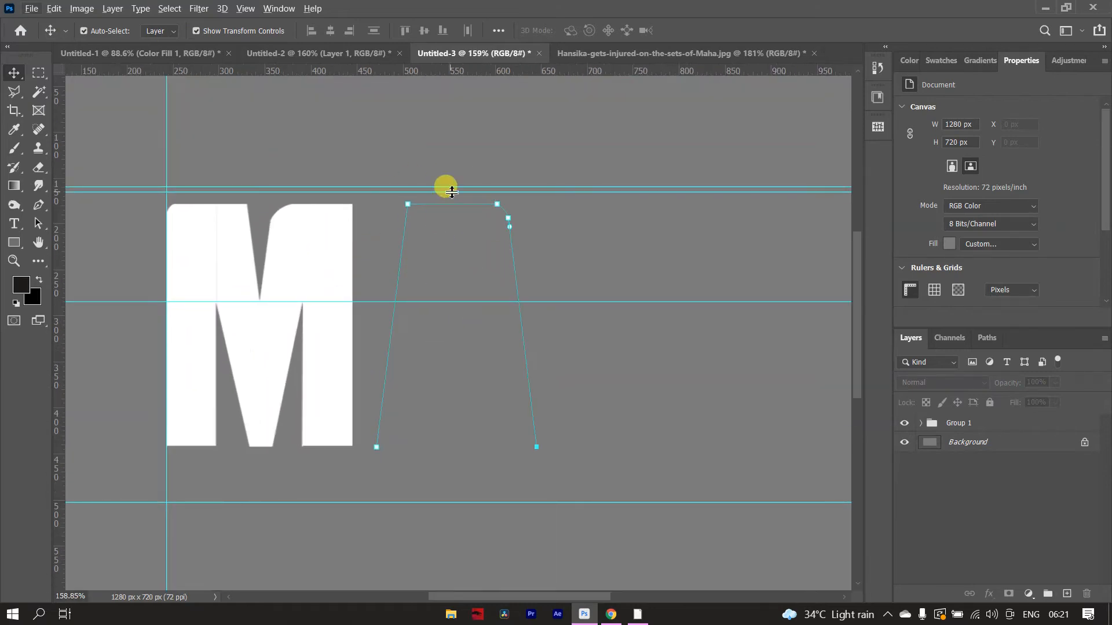
{"action": "scroll", "coordinate": [452, 191], "scroll_direction": "up", "scroll_amount": 4}
{"action": "scroll", "coordinate": [403, 387], "scroll_direction": "down", "scroll_amount": 4}
{"action": "scroll", "coordinate": [421, 389], "scroll_direction": "up", "scroll_amount": 2}
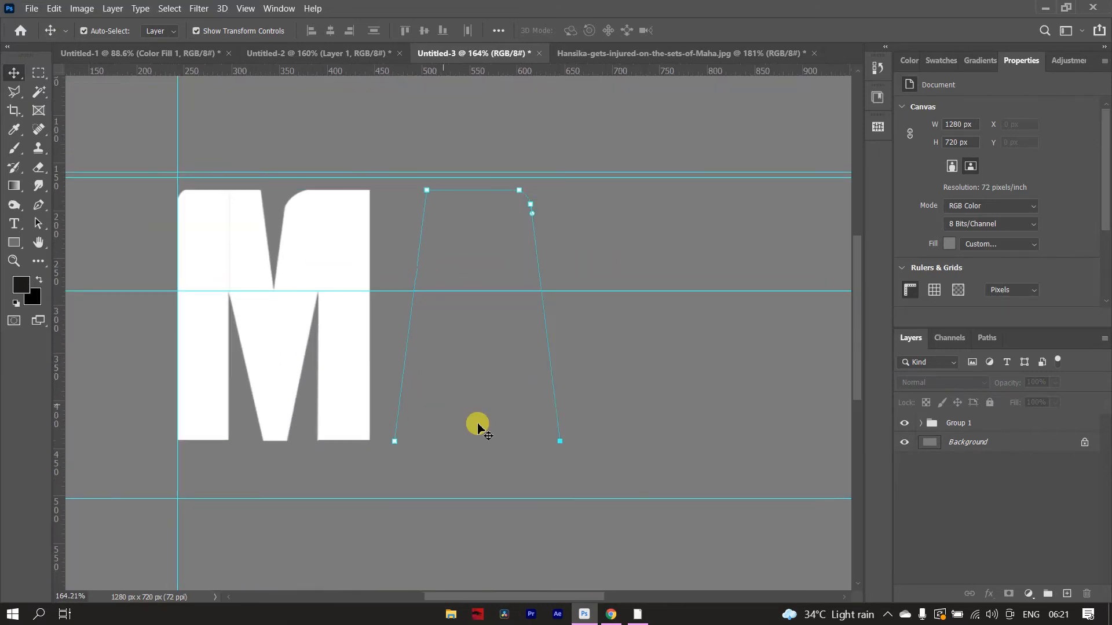
- Add a horizontal guide across the letter's lower half and outline the right leg's foot and the notch top against it
{"action": "key", "text": "p"}
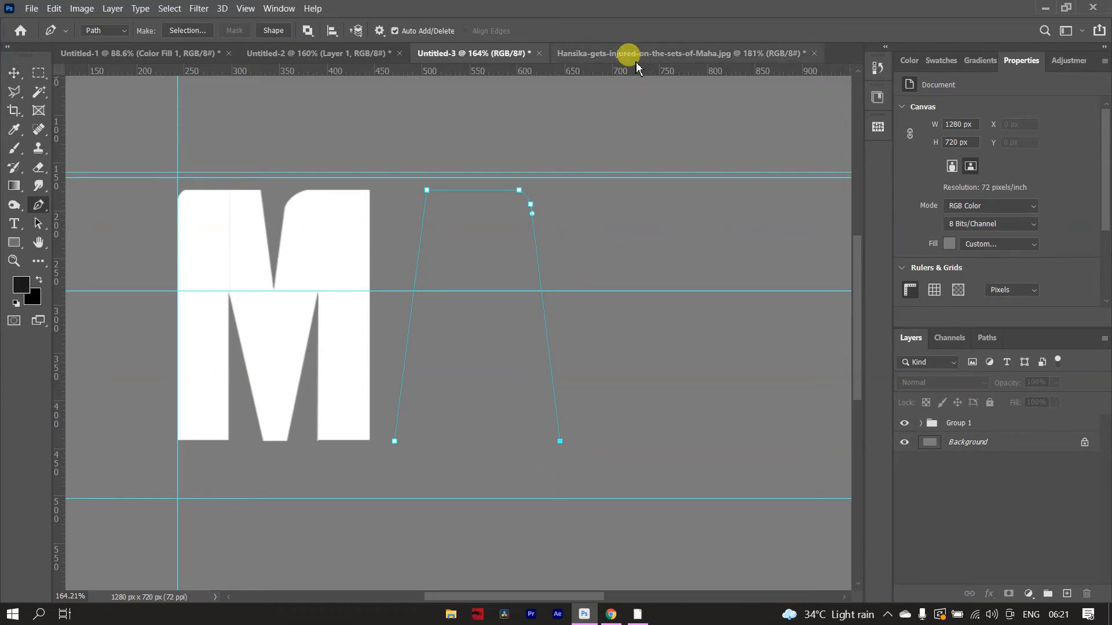
{"action": "left_click_drag", "start_coordinate": [599, 71], "coordinate": [604, 369]}
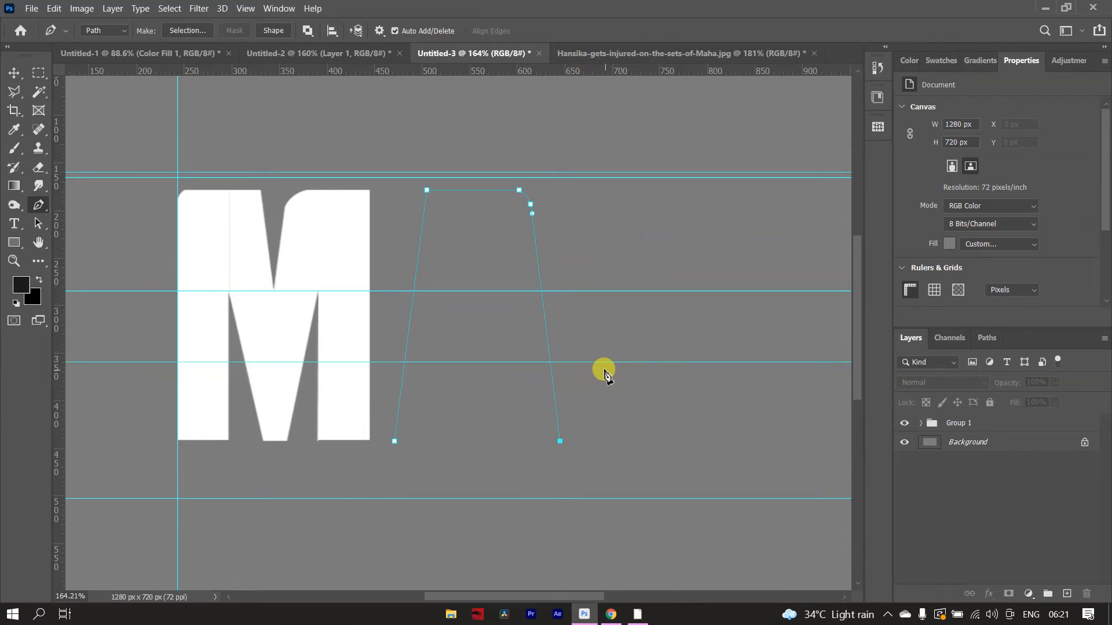
{"action": "left_click", "coordinate": [508, 441]}
{"action": "left_click", "coordinate": [458, 362]}
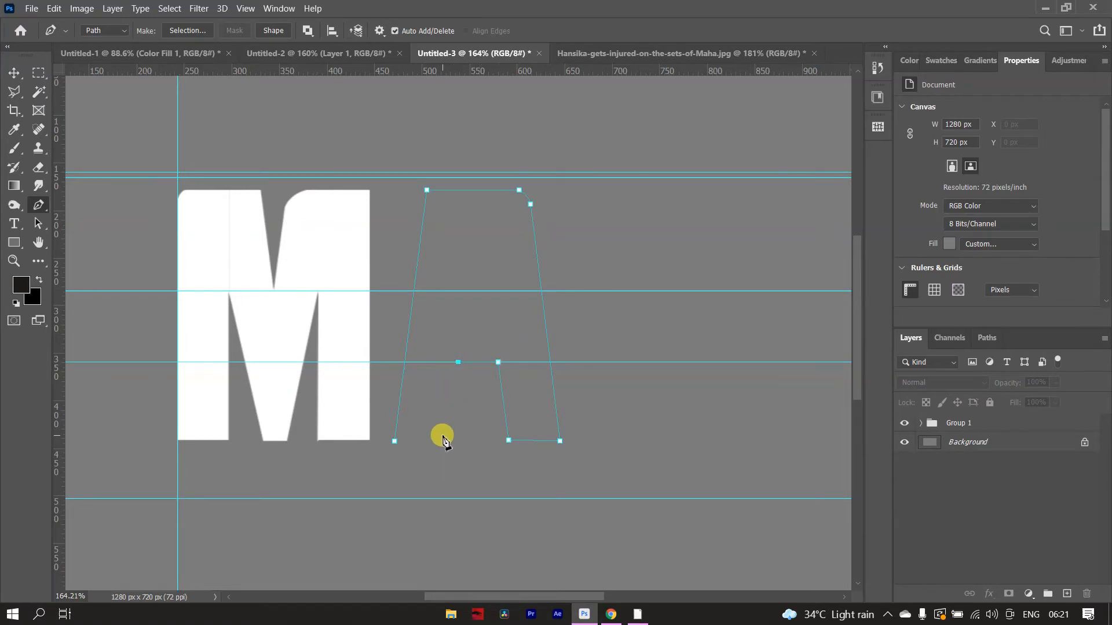
- Redraw the notch top along a lowered leg guide and add an anchor partway down the left leg's inner edge
{"action": "key", "text": "ctrl+z"}
{"action": "key", "text": "ctrl+z"}
{"action": "key", "text": "v"}
{"action": "left_click_drag", "start_coordinate": [523, 363], "coordinate": [529, 387]}
{"action": "key", "text": "p"}
{"action": "left_click", "coordinate": [502, 386]}
{"action": "left_click", "coordinate": [454, 387]}
{"action": "left_click", "coordinate": [446, 424]}
{"action": "left_click_drag", "start_coordinate": [395, 441], "coordinate": [340, 443]}
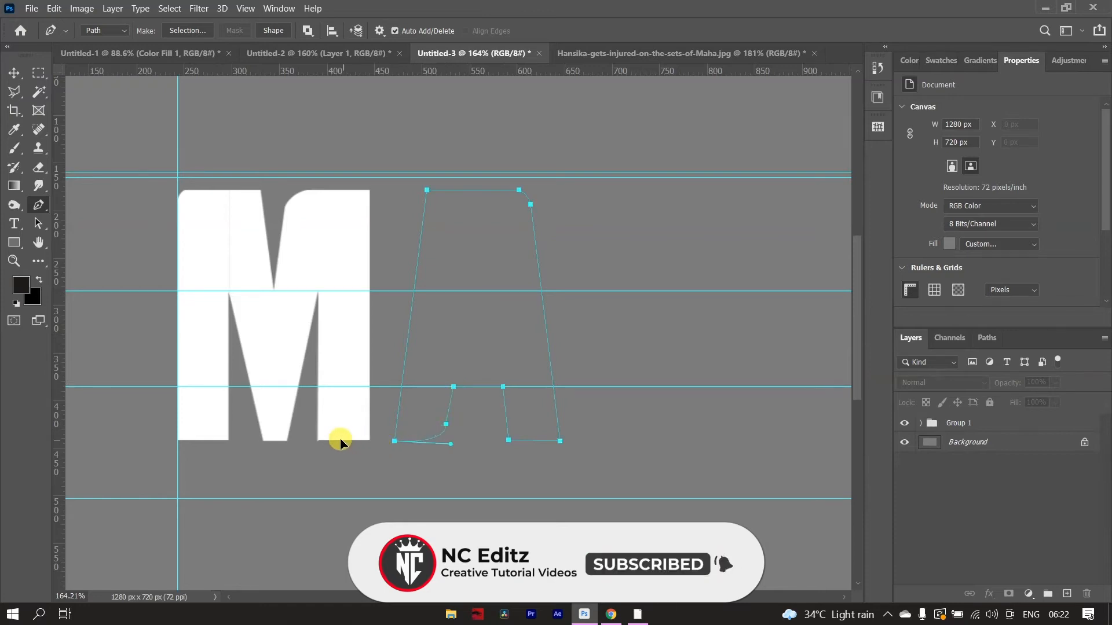
{"action": "scroll", "coordinate": [440, 432], "scroll_direction": "up", "scroll_amount": 5}
{"action": "left_click_drag", "start_coordinate": [461, 362], "coordinate": [464, 371]}
{"action": "scroll", "coordinate": [458, 394], "scroll_direction": "down", "scroll_amount": 2}
{"action": "key", "text": "ctrl+z"}
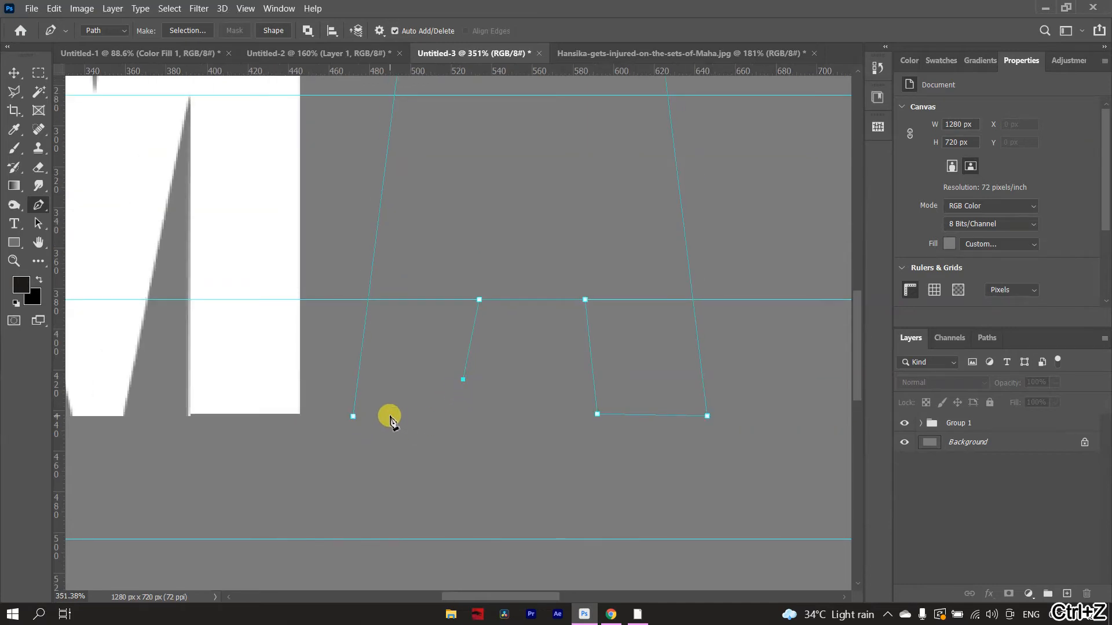
- Close the A's path at its lower-left anchor, with a small rounded corner at the left leg's inner foot
{"action": "left_click_drag", "start_coordinate": [352, 424], "coordinate": [413, 420]}
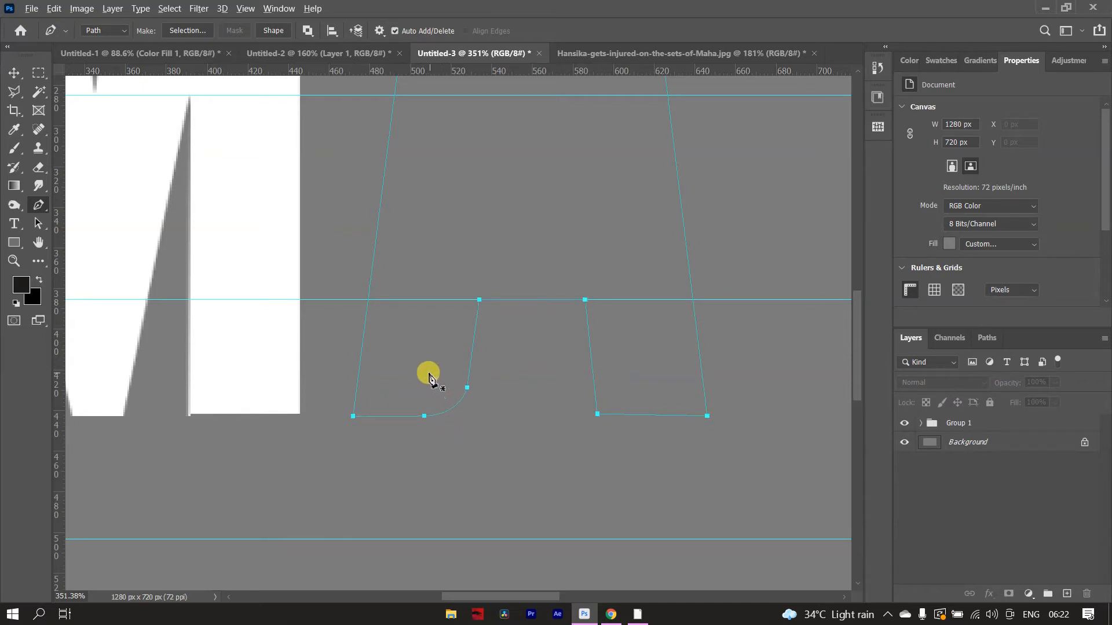
{"action": "scroll", "coordinate": [532, 323], "scroll_direction": "down", "scroll_amount": 4, "text": "alt"}
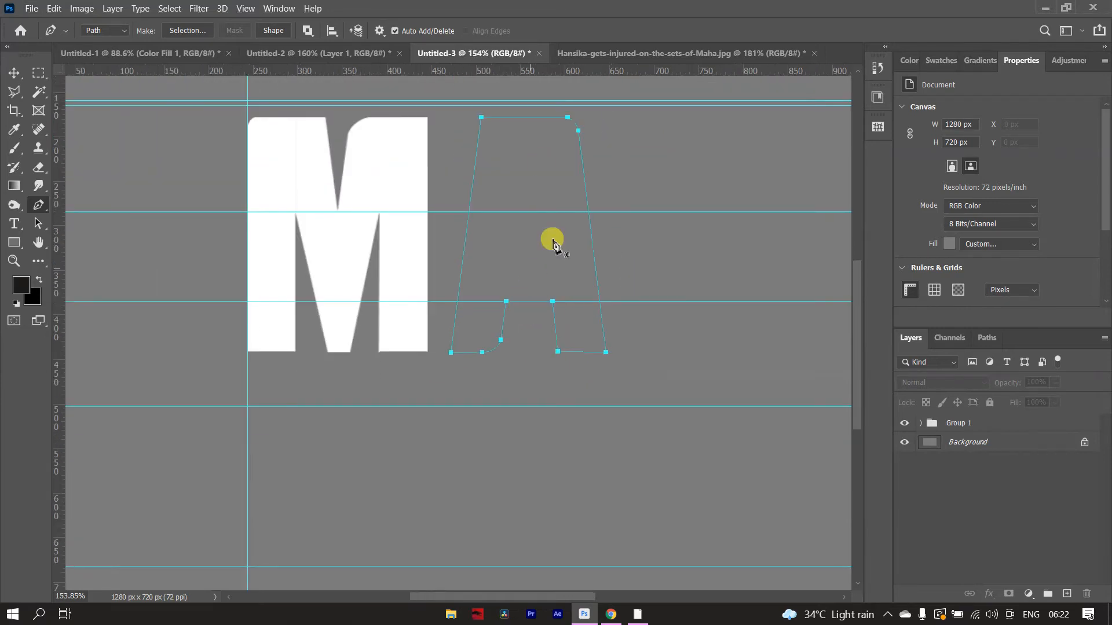
{"action": "scroll", "coordinate": [529, 173], "scroll_direction": "up", "scroll_amount": 2, "text": "alt"}
{"action": "scroll", "coordinate": [504, 266], "scroll_direction": "down", "scroll_amount": 1, "text": "alt"}
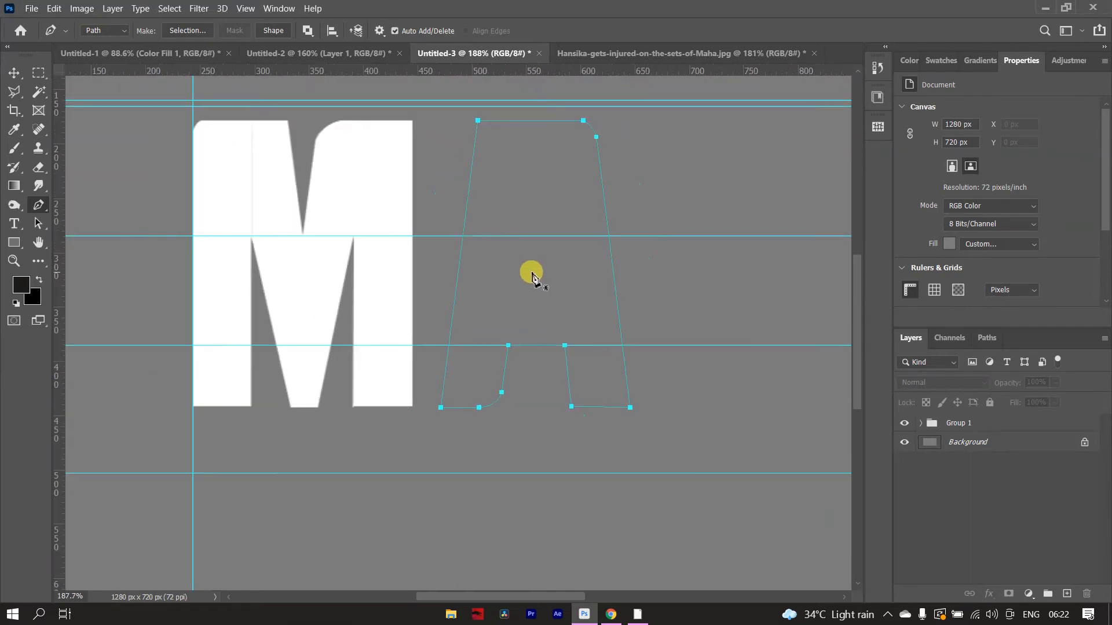
{"action": "scroll", "coordinate": [525, 151], "scroll_direction": "up", "scroll_amount": 1, "text": "alt"}
{"action": "scroll", "coordinate": [527, 159], "scroll_direction": "down", "scroll_amount": 2, "text": "alt"}
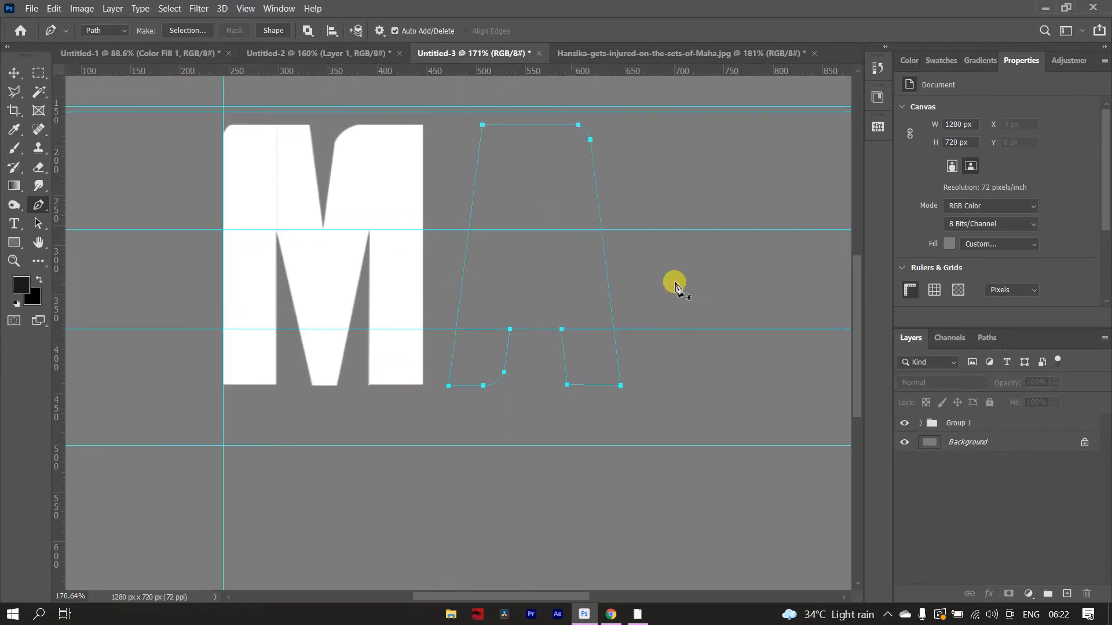
- Turn the A's path into a selection above Group 1 and fill it with a white (ffffff) Solid Color layer
{"action": "left_click", "coordinate": [1047, 429]}
{"action": "key", "text": "ctrl+Return"}
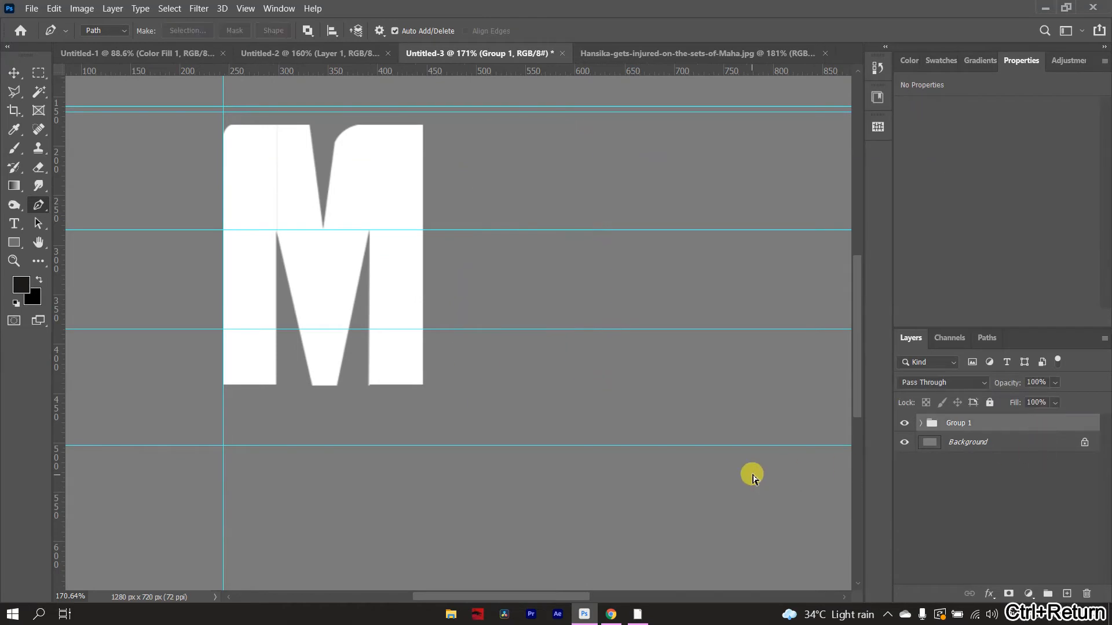
{"action": "left_click", "coordinate": [1028, 593]}
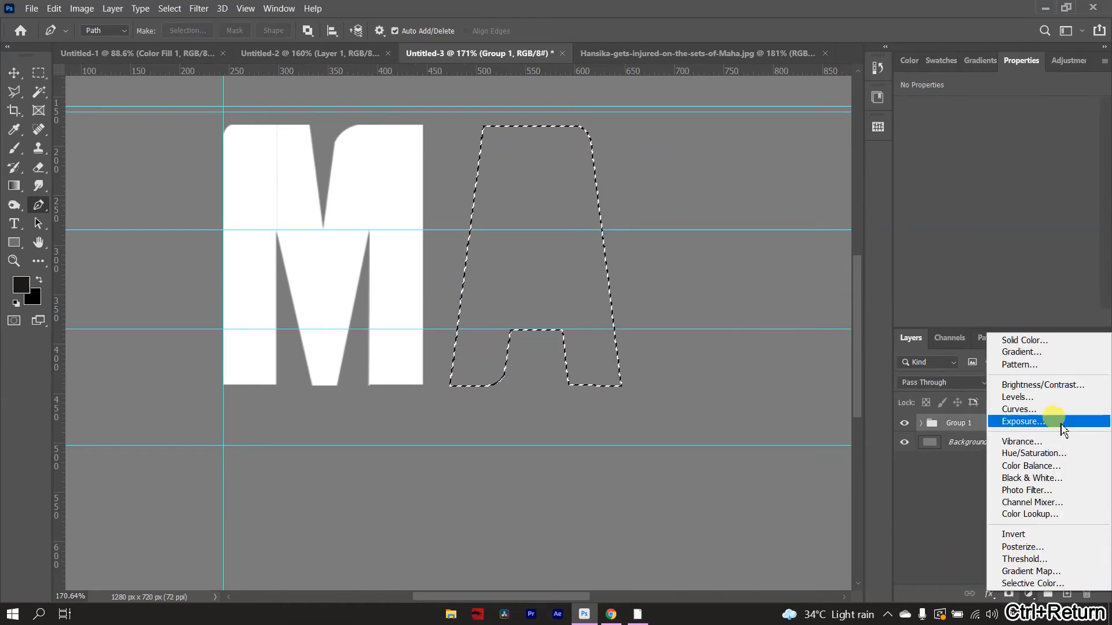
{"action": "left_click", "coordinate": [1098, 340]}
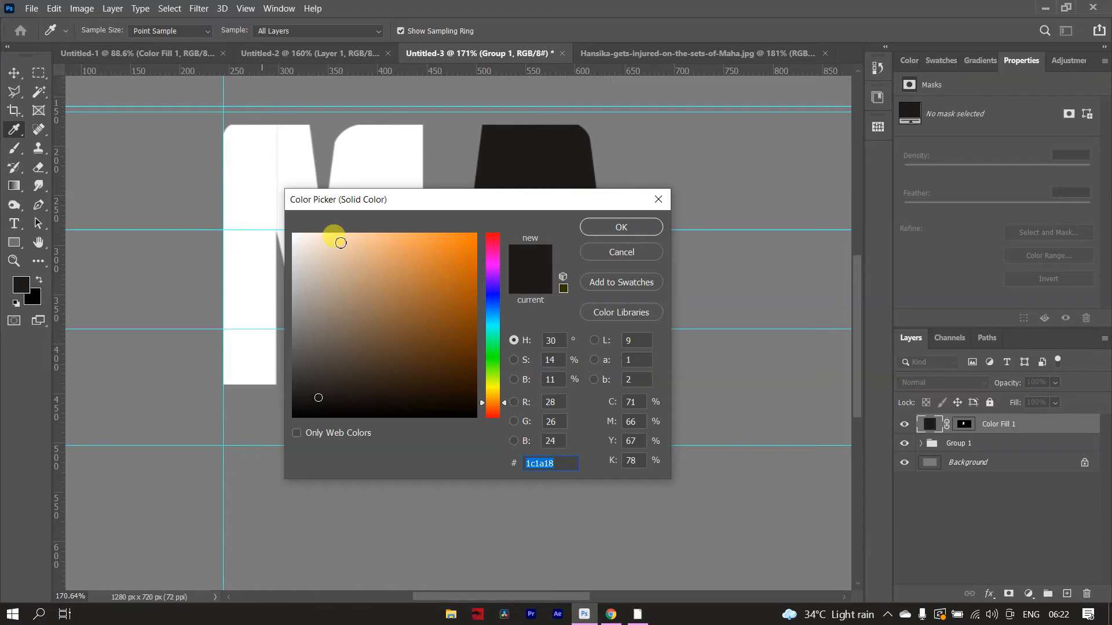
{"action": "left_click", "coordinate": [334, 258]}
{"action": "left_click", "coordinate": [676, 215]}
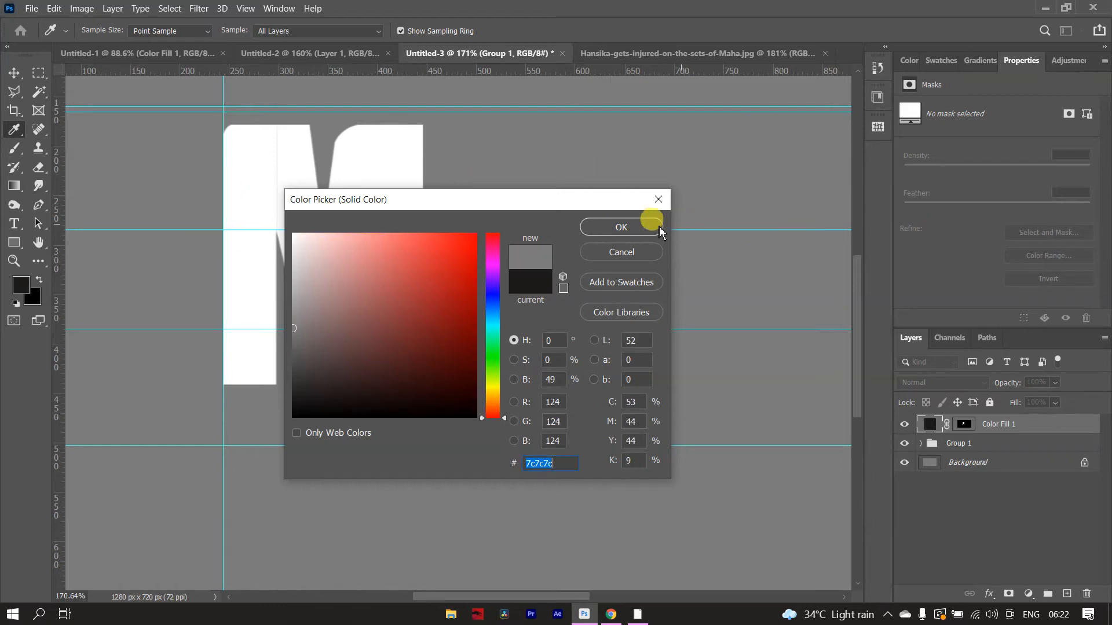
{"action": "left_click", "coordinate": [294, 235]}
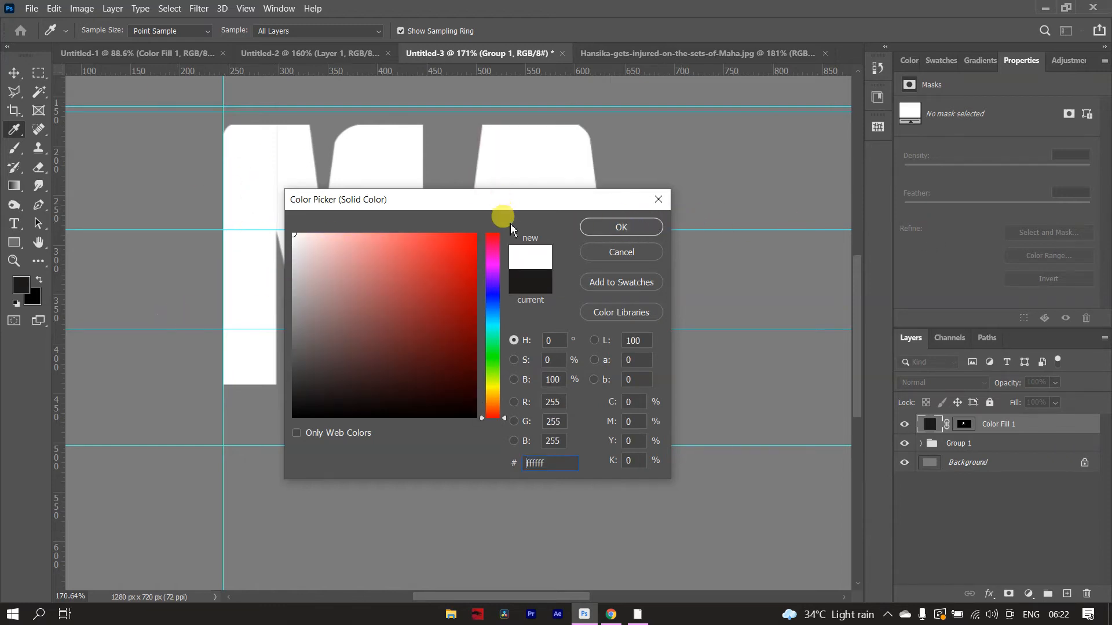
{"action": "left_click", "coordinate": [615, 230]}
{"action": "scroll", "coordinate": [626, 254], "scroll_direction": "down", "scroll_amount": 5}
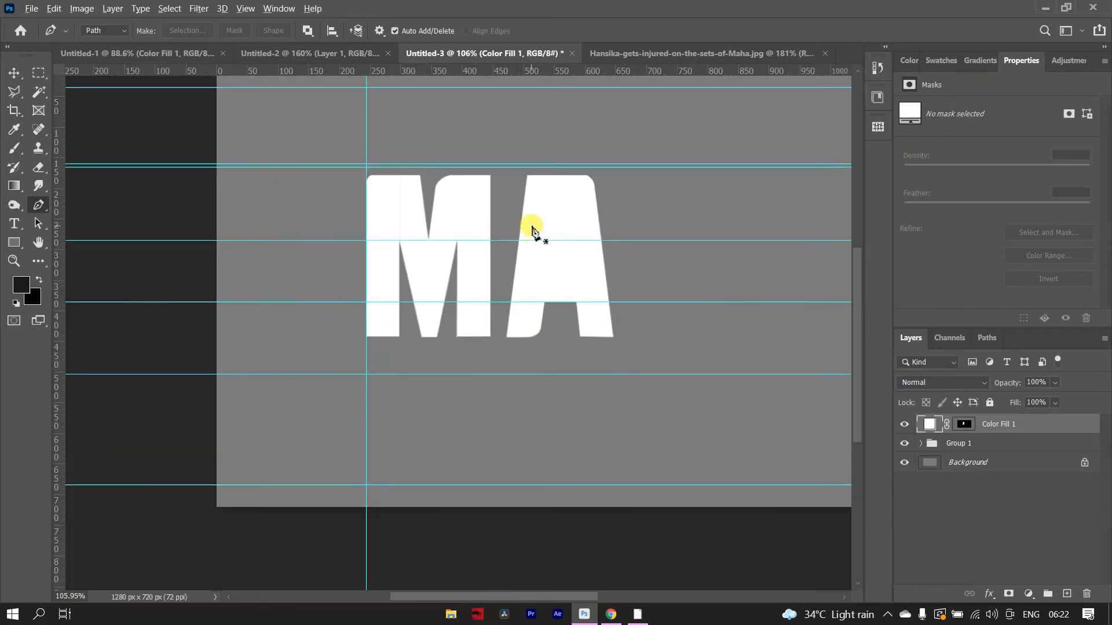
{"action": "scroll", "coordinate": [531, 228], "scroll_direction": "up", "scroll_amount": 5}
{"action": "scroll", "coordinate": [613, 278], "scroll_direction": "up", "scroll_amount": 2}
{"action": "scroll", "coordinate": [573, 239], "scroll_direction": "up", "scroll_amount": 2}
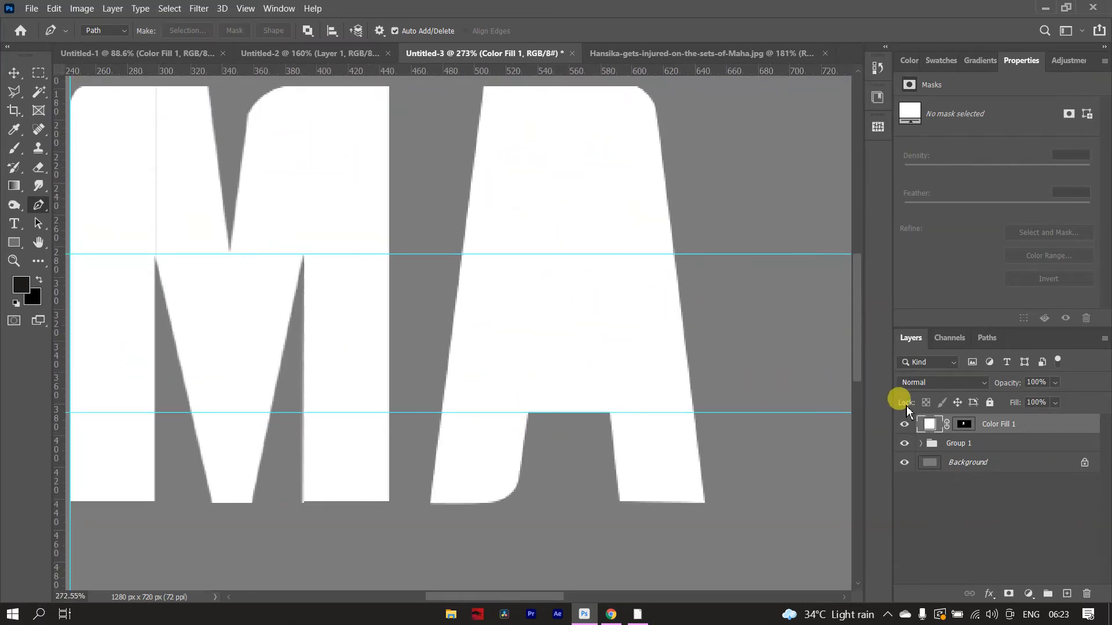
{"action": "left_click", "coordinate": [963, 424]}
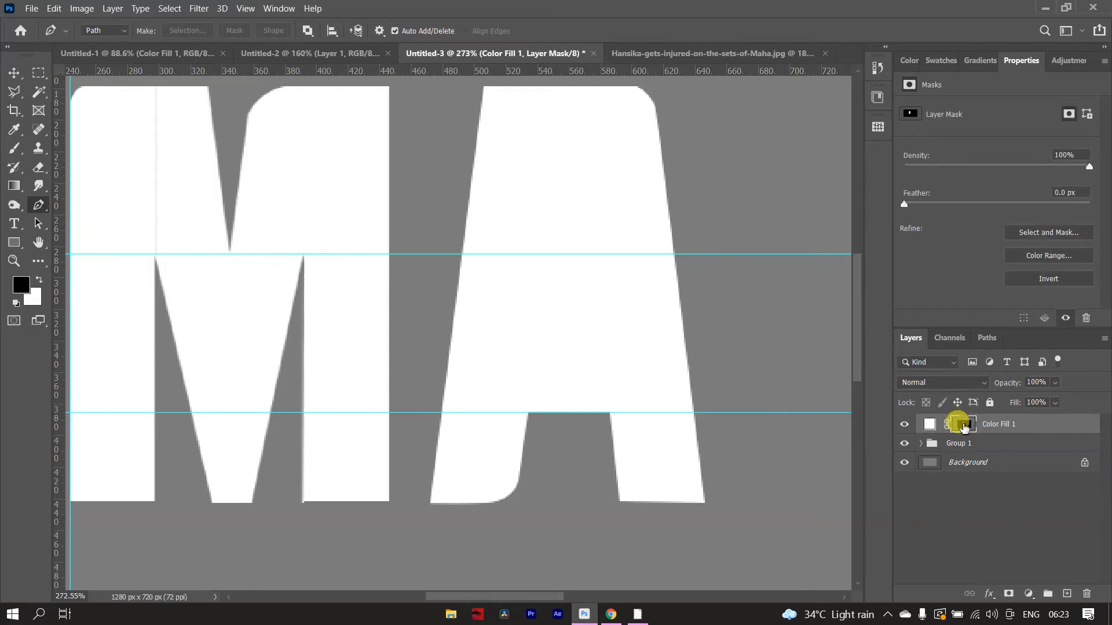
{"action": "right_click", "coordinate": [963, 426]}
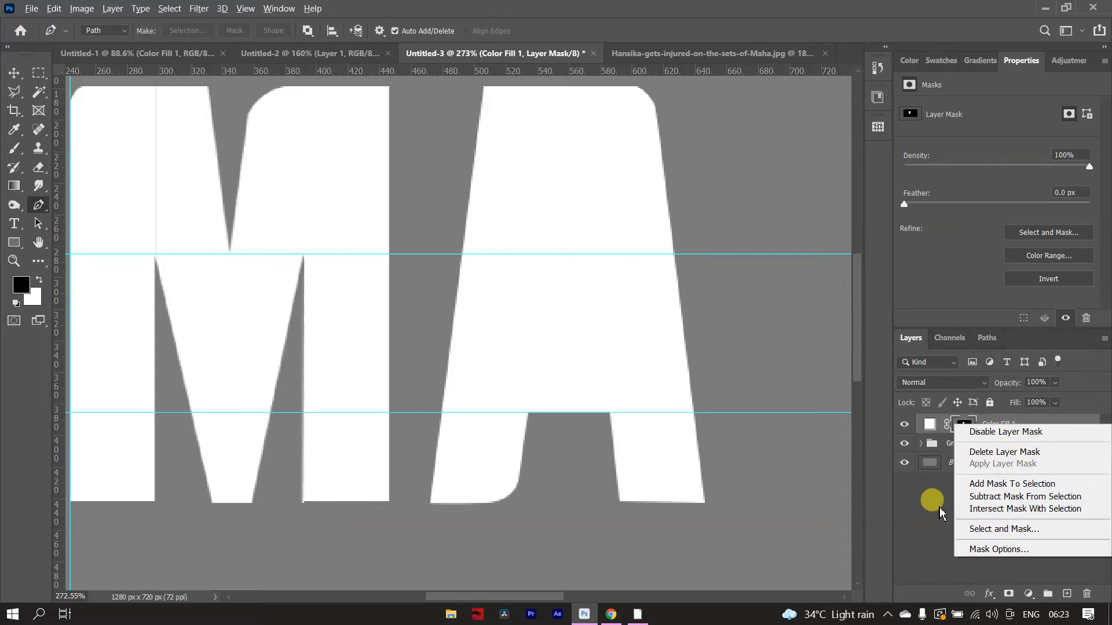
{"action": "left_click", "coordinate": [968, 426]}
{"action": "right_click", "coordinate": [970, 427]}
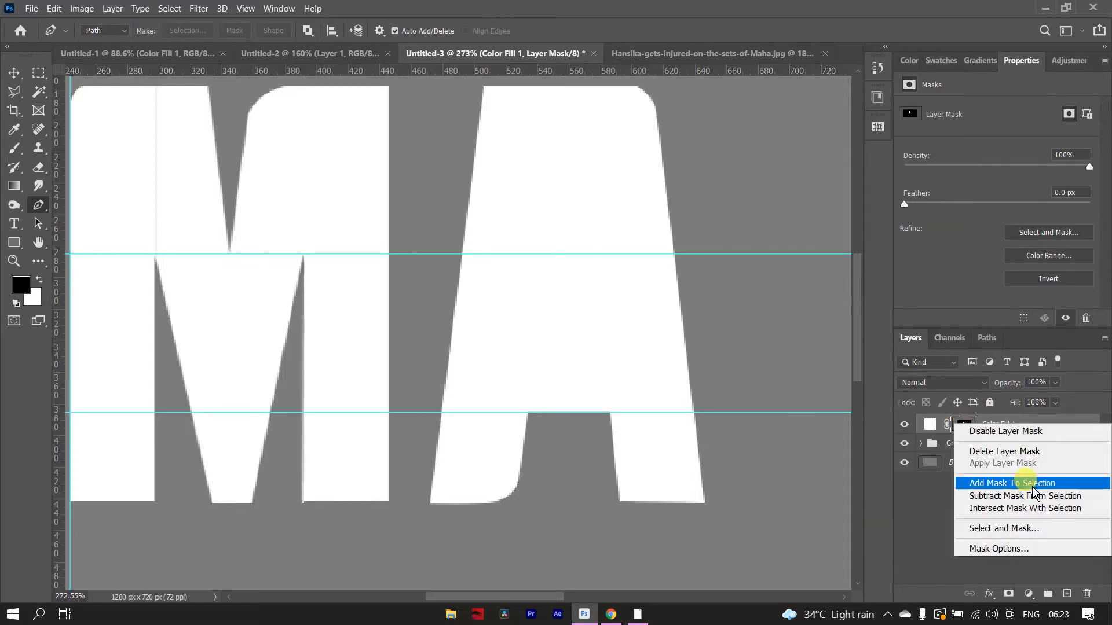
{"action": "left_click", "coordinate": [930, 529]}
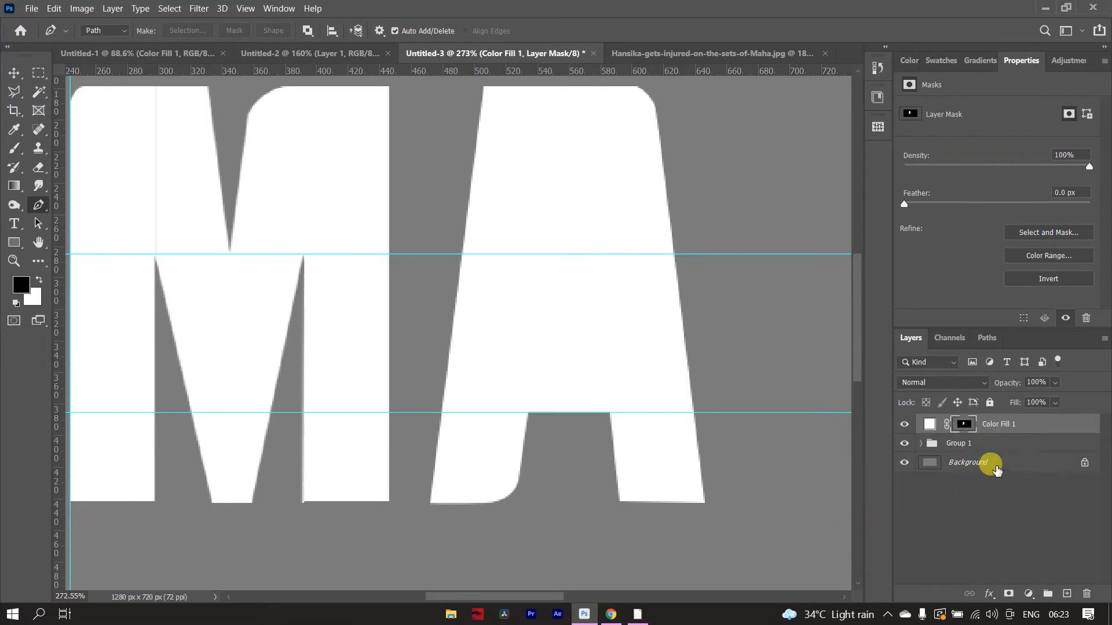
- Rasterize the A's Color Fill 1 layer
{"action": "right_click", "coordinate": [1029, 425]}
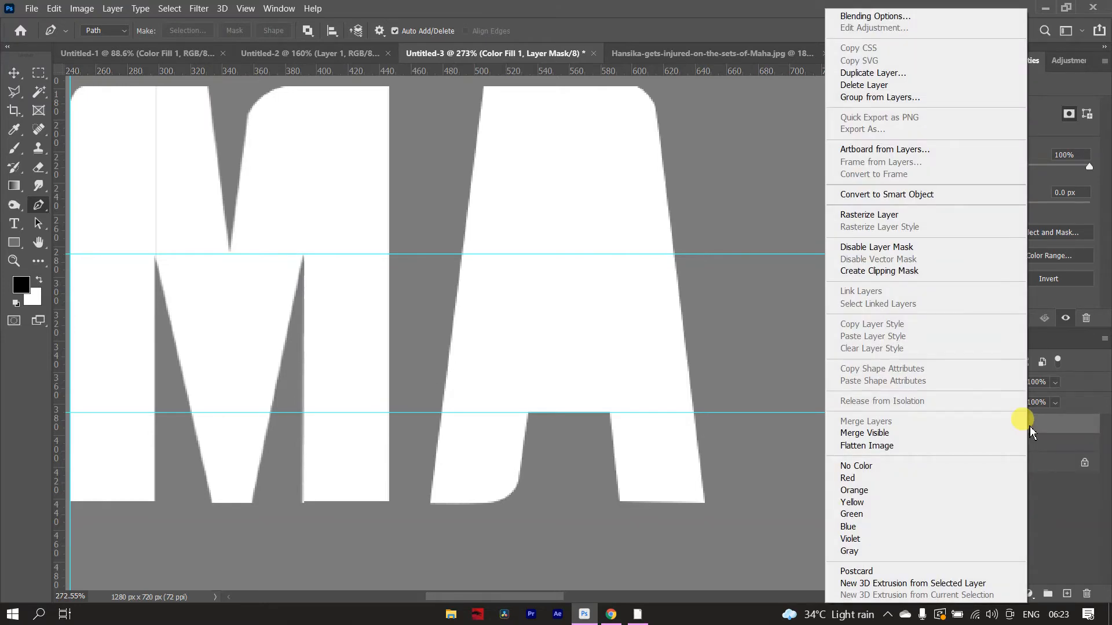
{"action": "left_click", "coordinate": [928, 217]}
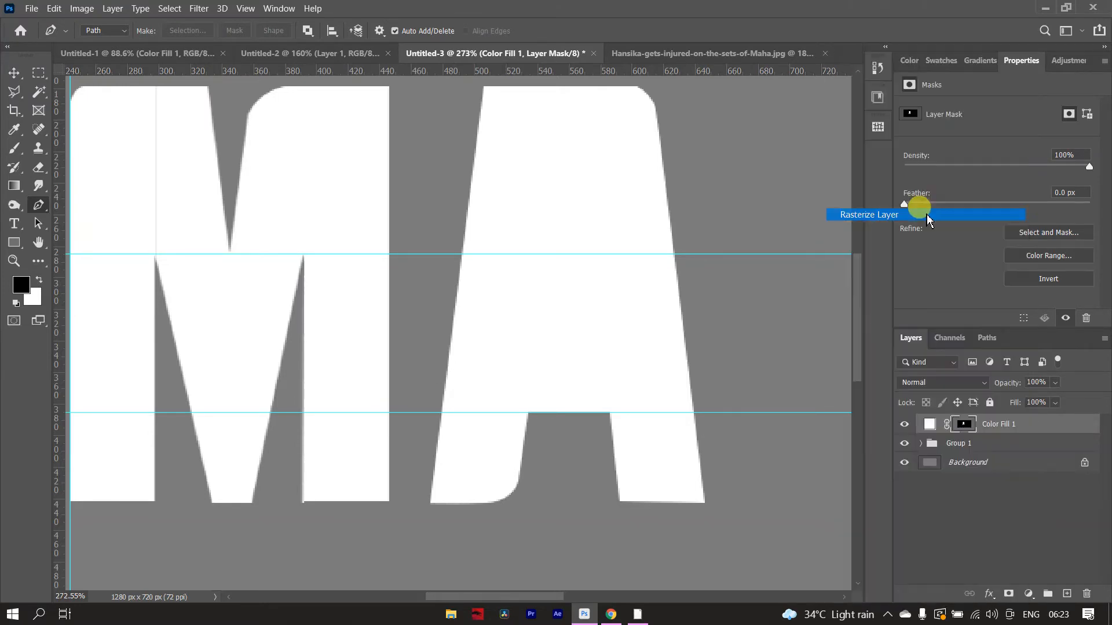
- Lower the middle horizontal guide to the crossbar's top level in the A and add a vertical guide through the letter's centre
{"action": "scroll", "coordinate": [504, 330], "scroll_direction": "down", "scroll_amount": 2}
{"action": "scroll", "coordinate": [499, 288], "scroll_direction": "up", "scroll_amount": 2}
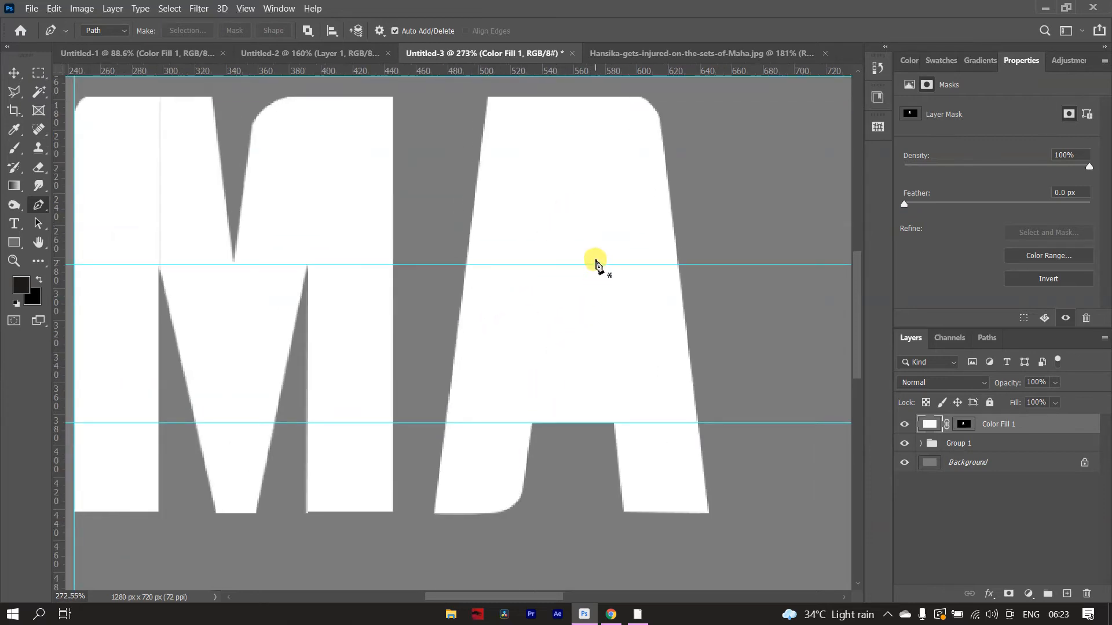
{"action": "key", "text": "v"}
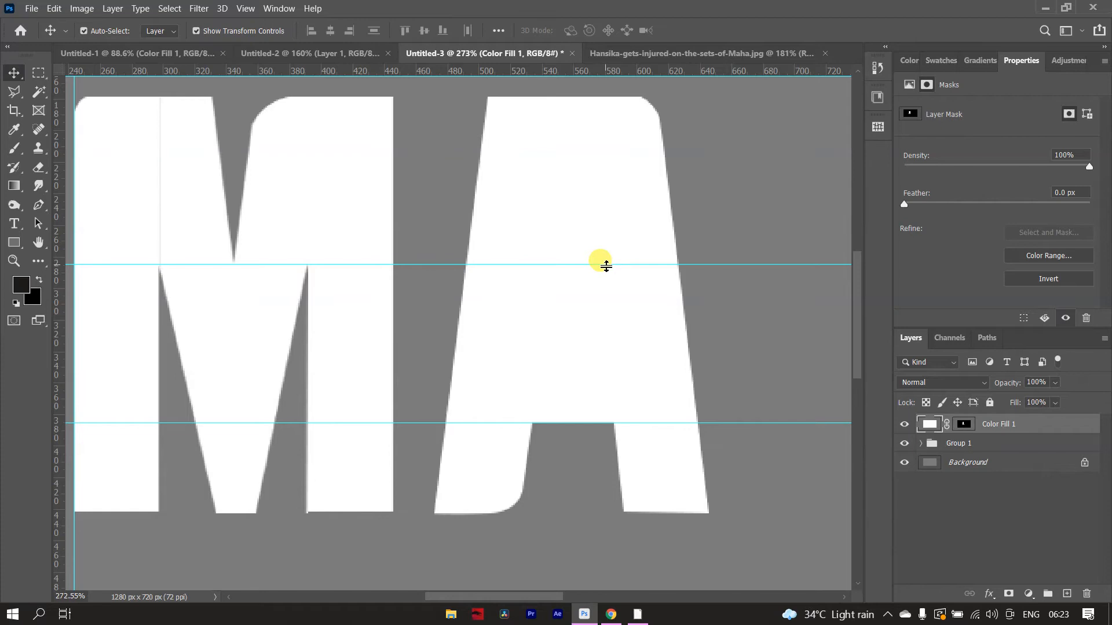
{"action": "left_click_drag", "start_coordinate": [605, 266], "coordinate": [573, 372]}
{"action": "key", "text": "p"}
{"action": "key", "text": "ctrl+z"}
{"action": "left_click", "coordinate": [548, 373]}
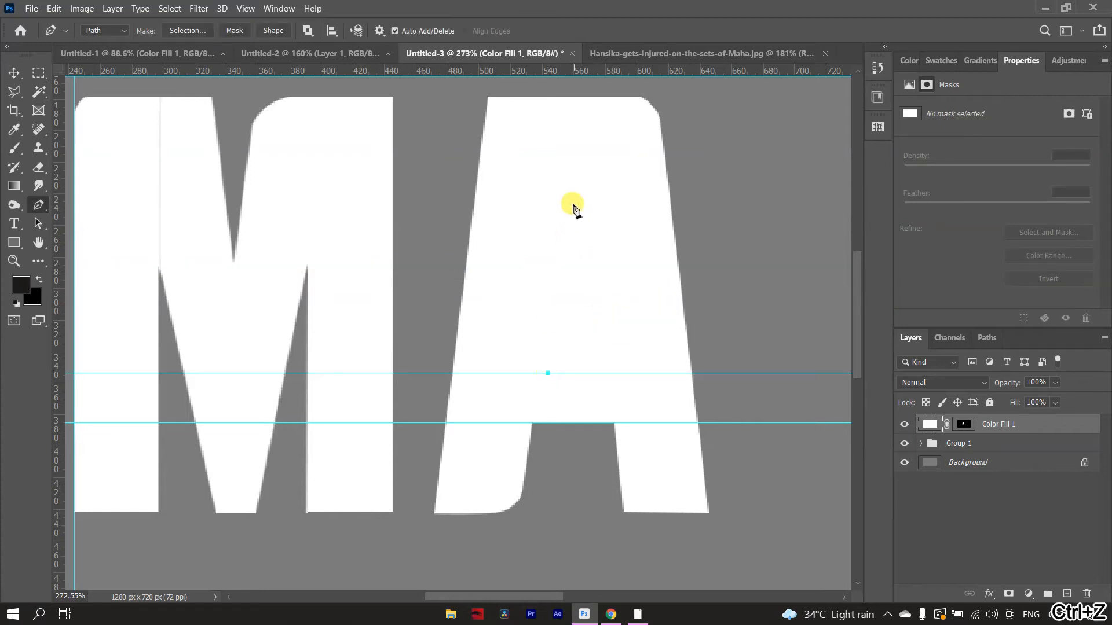
{"action": "left_click_drag", "start_coordinate": [58, 443], "coordinate": [576, 392]}
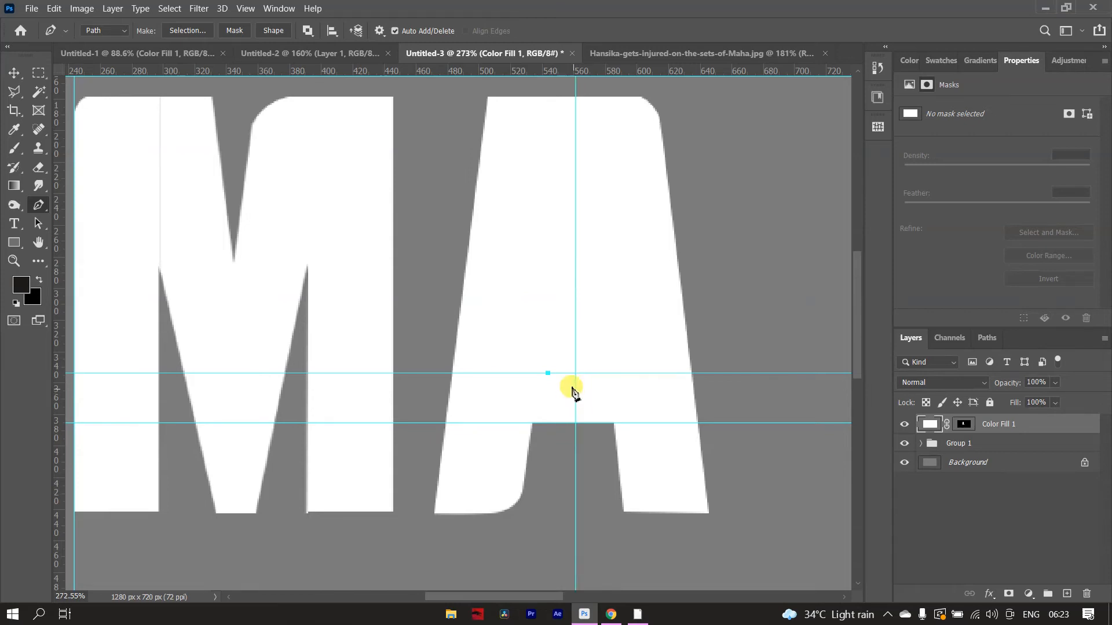
- Draw a narrow triangular path with its apex on the centre guide and base on the crossbar guide, and cut it out of the A
{"action": "left_click", "coordinate": [575, 194]}
{"action": "left_click", "coordinate": [550, 376]}
{"action": "scroll", "coordinate": [547, 371], "scroll_direction": "down", "scroll_amount": 3}
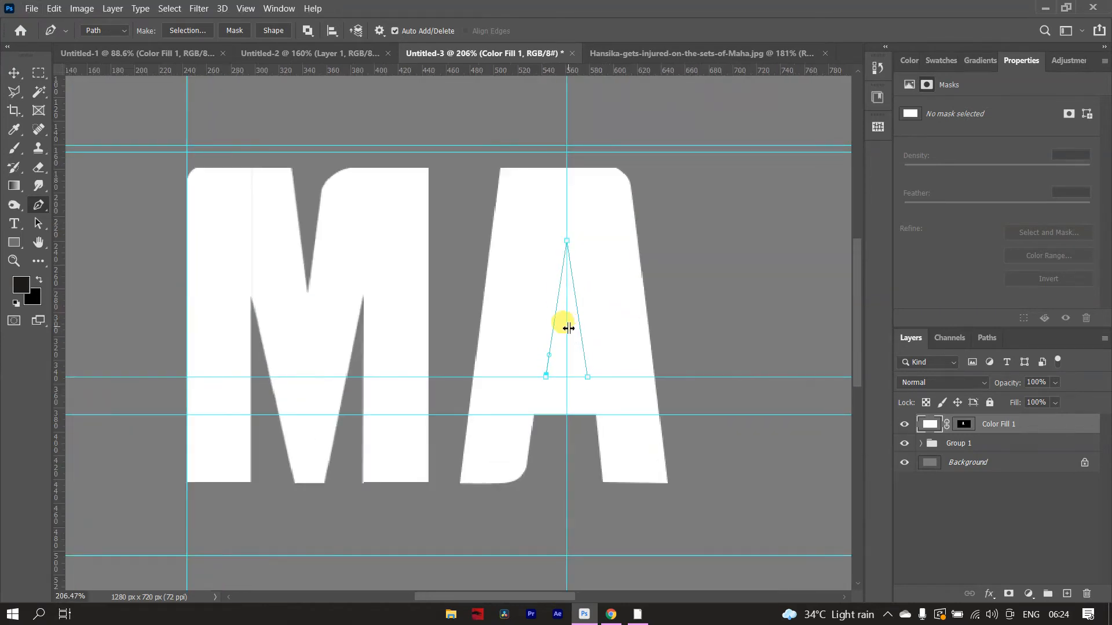
{"action": "key", "text": "ctrl+Return"}
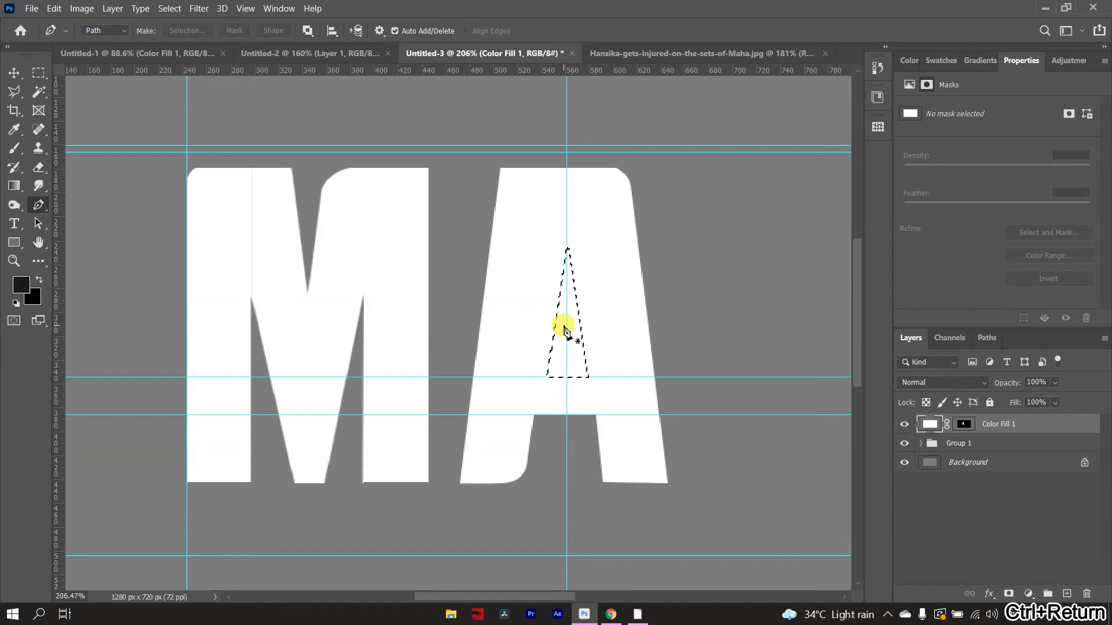
{"action": "key", "text": "Delete"}
{"action": "key", "text": "ctrl+d"}
{"action": "scroll", "coordinate": [568, 301], "scroll_direction": "down", "scroll_amount": 3}
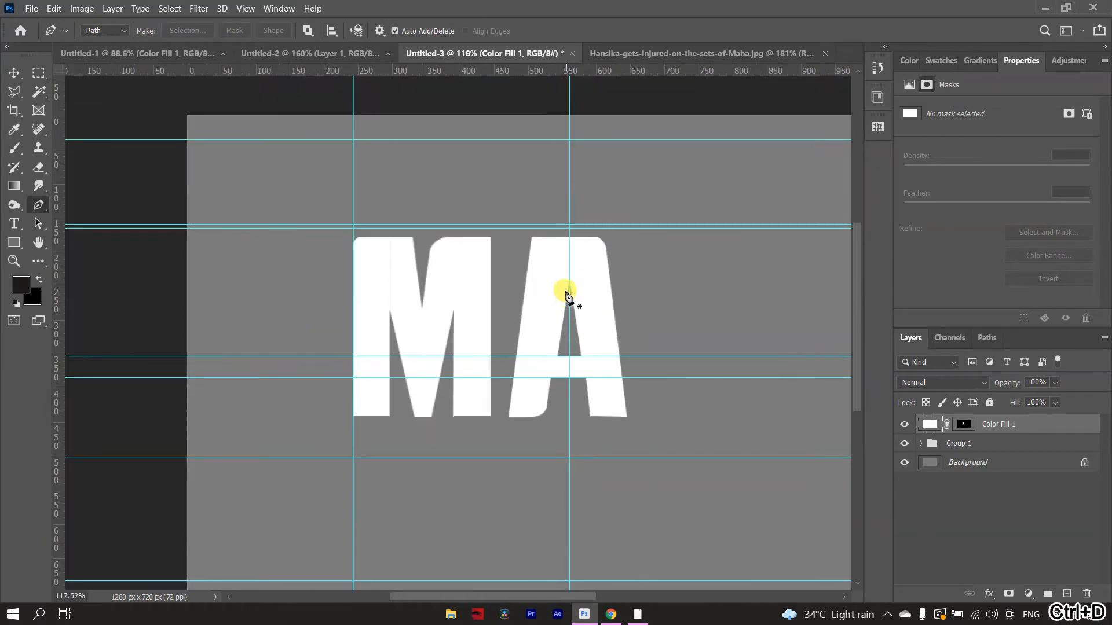
{"action": "scroll", "coordinate": [567, 288], "scroll_direction": "up", "scroll_amount": 2}
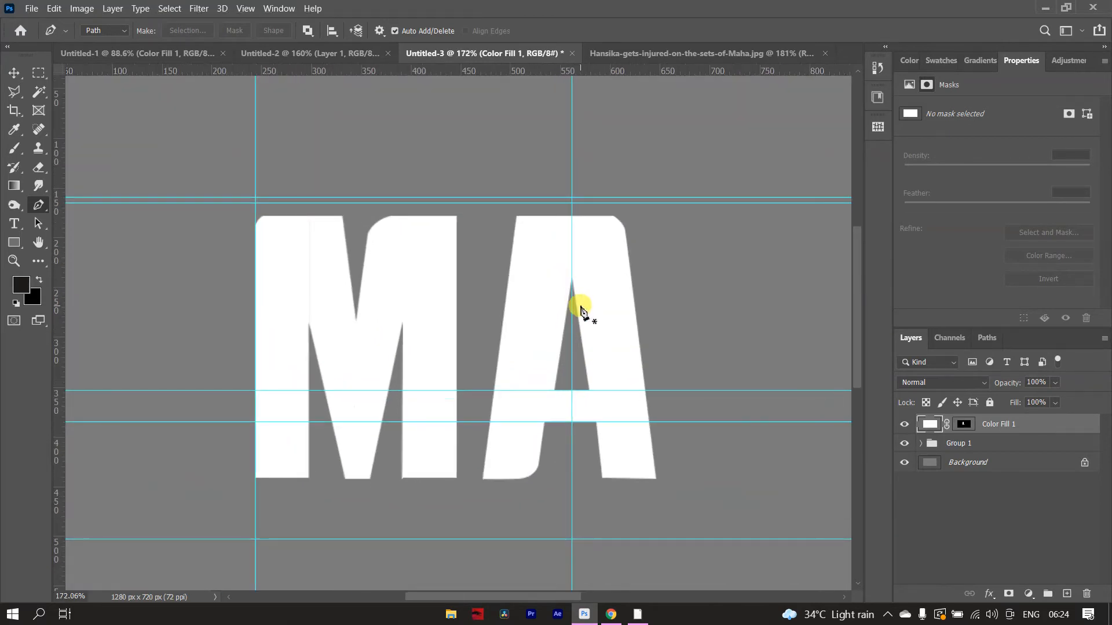
{"action": "scroll", "coordinate": [581, 309], "scroll_direction": "up", "scroll_amount": 3}
- Undo the A's triangular cutout back to its path's apex
{"action": "key", "text": "ctrl+z"}
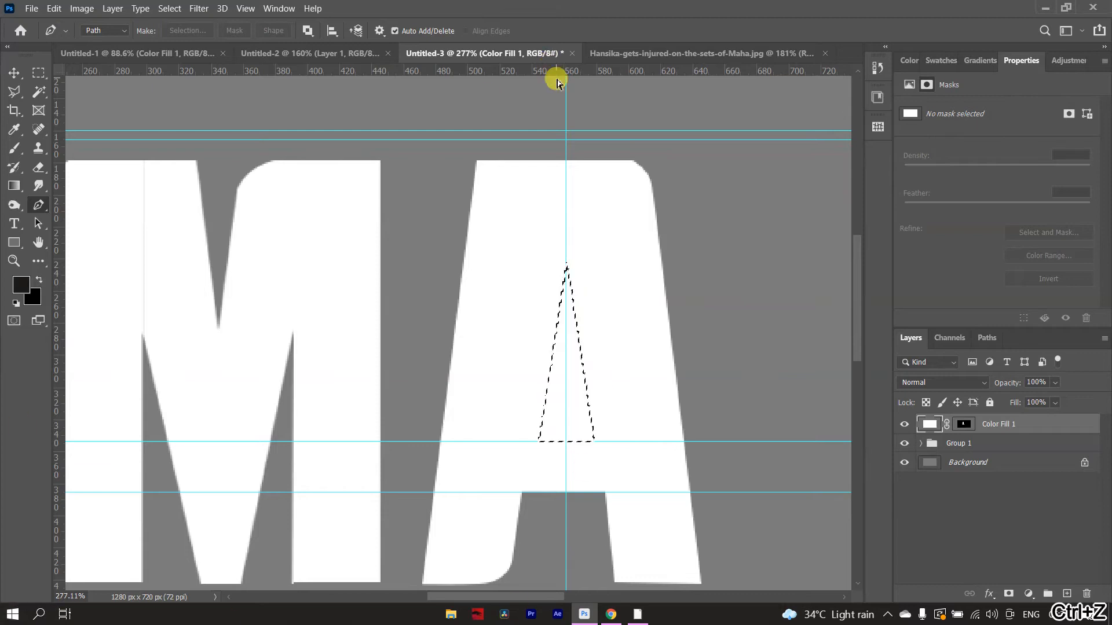
{"action": "key", "text": "ctrl+z"}
{"action": "key", "text": "ctrl+z"}
{"action": "key", "text": "ctrl+z"}
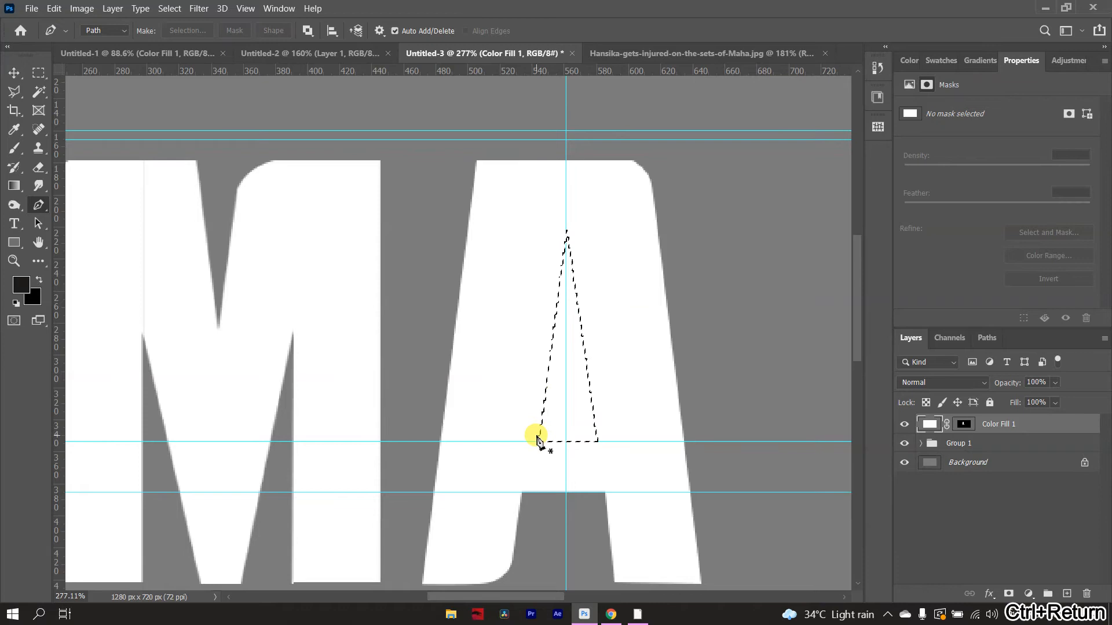
- Cut a taller triangular counter out of the A above its crossbar and clear the selection
{"action": "key", "text": "Delete"}
{"action": "key", "text": "ctrl+d"}
{"action": "scroll", "coordinate": [536, 432], "scroll_direction": "down", "scroll_amount": 5}
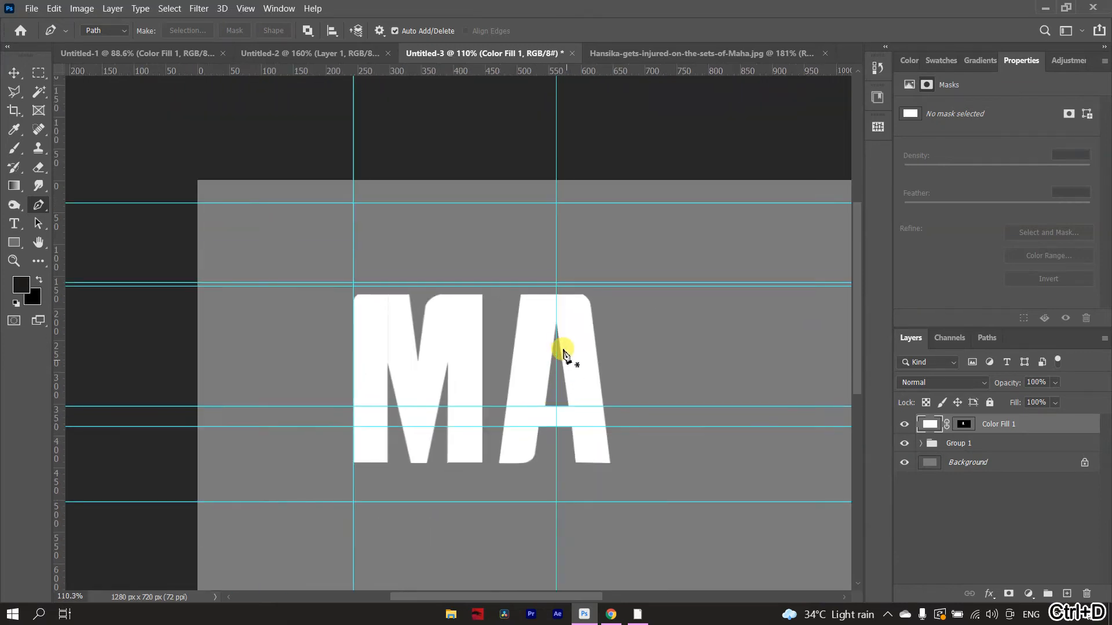
{"action": "scroll", "coordinate": [564, 350], "scroll_direction": "up", "scroll_amount": 1}
- Apply the layer mask of the A's Color Fill 1 layer
{"action": "key", "text": "v"}
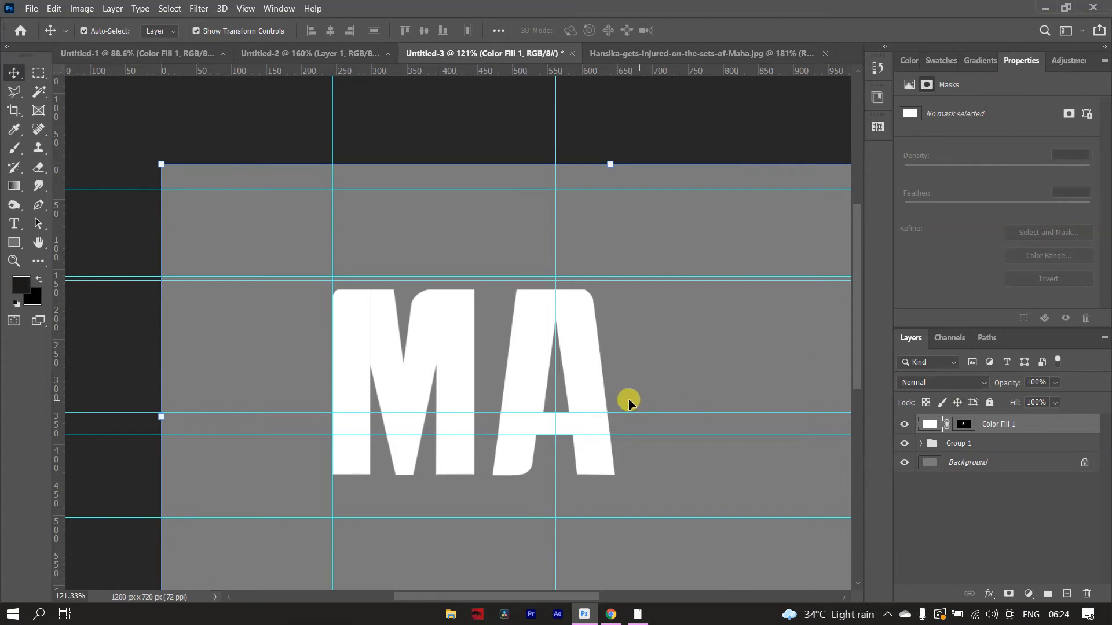
{"action": "right_click", "coordinate": [963, 425]}
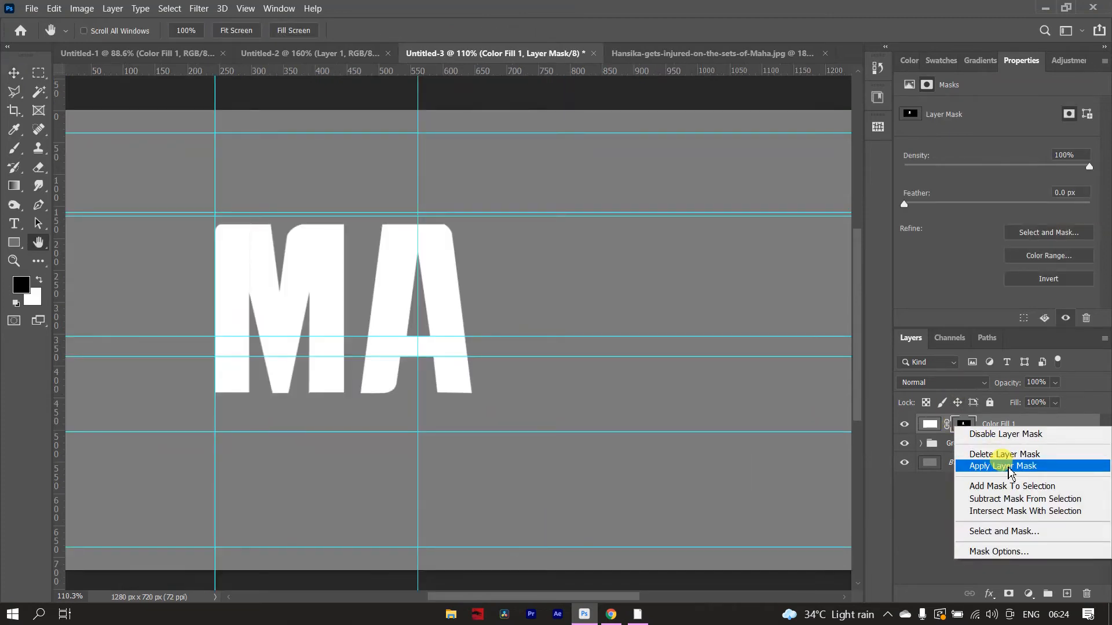
{"action": "left_click", "coordinate": [1011, 470]}
- Narrow the A to about 90% of its width with Free Transform, keeping its height
{"action": "key", "text": "ctrl+t"}
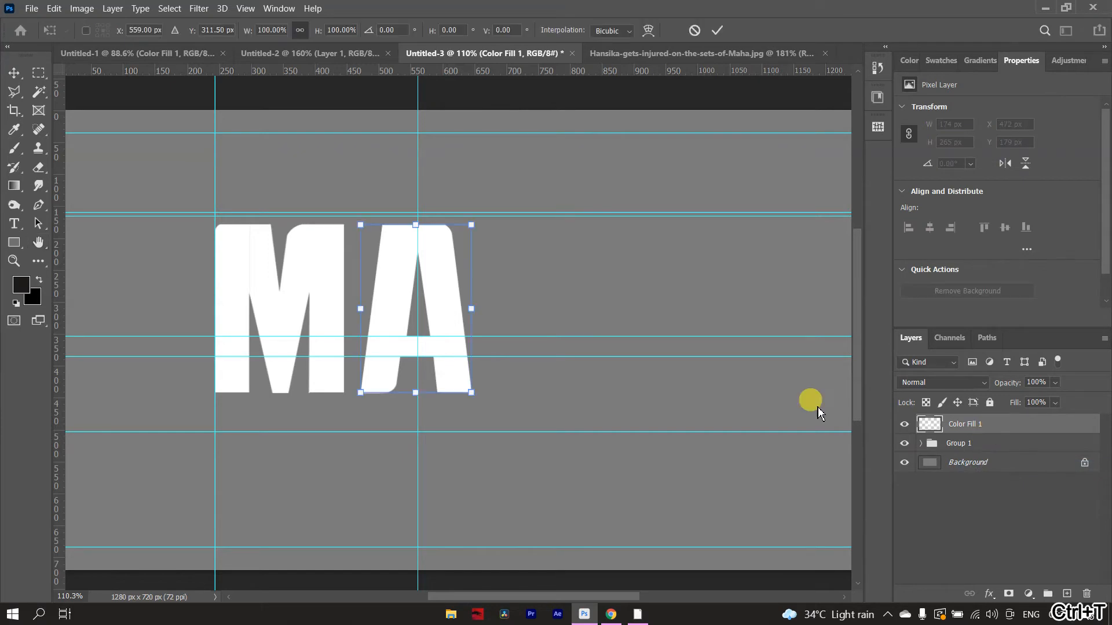
{"action": "left_click_drag", "start_coordinate": [472, 308], "coordinate": [428, 311]}
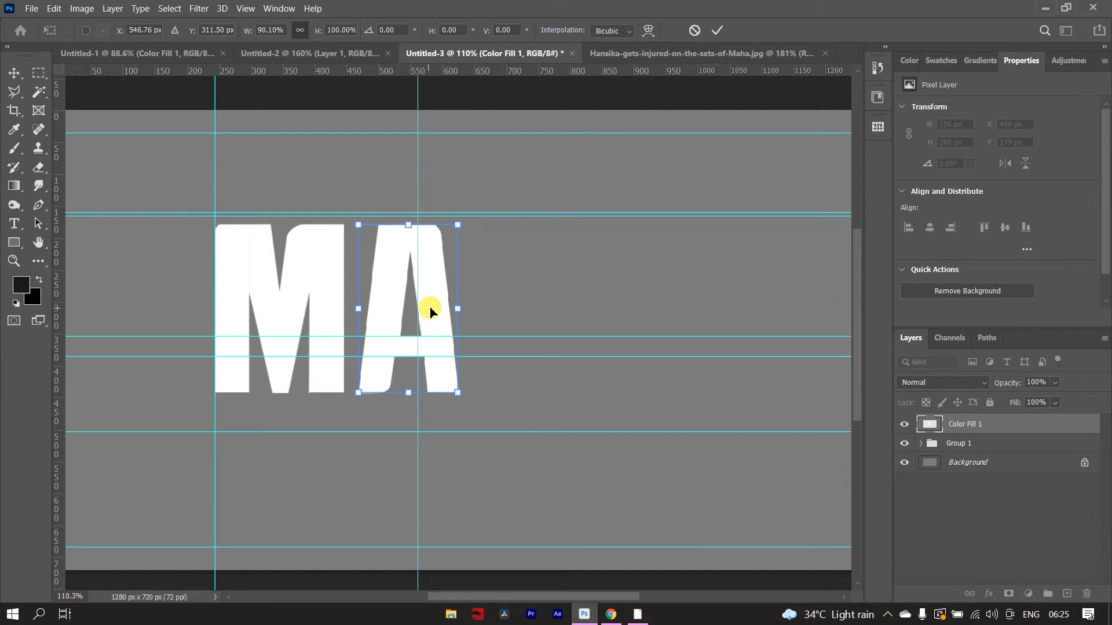
{"action": "left_click", "coordinate": [719, 29]}
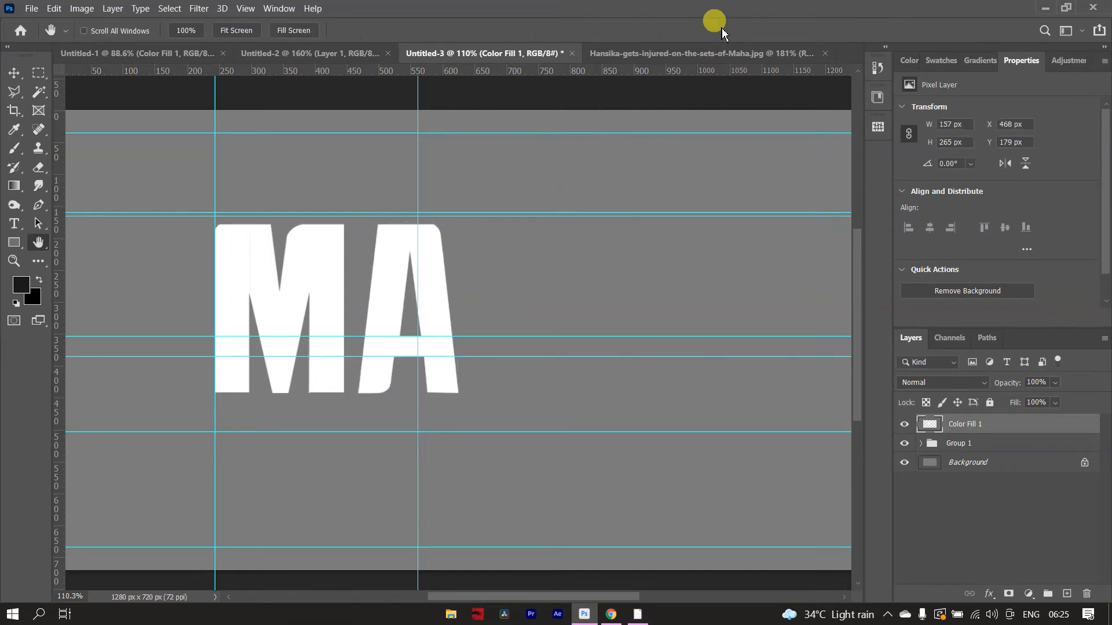
- Examine the A's proportions and its spacing from the M, both up close and in the whole composition
{"action": "scroll", "coordinate": [423, 333], "scroll_direction": "down", "scroll_amount": 5}
{"action": "scroll", "coordinate": [414, 274], "scroll_direction": "up", "scroll_amount": 5}
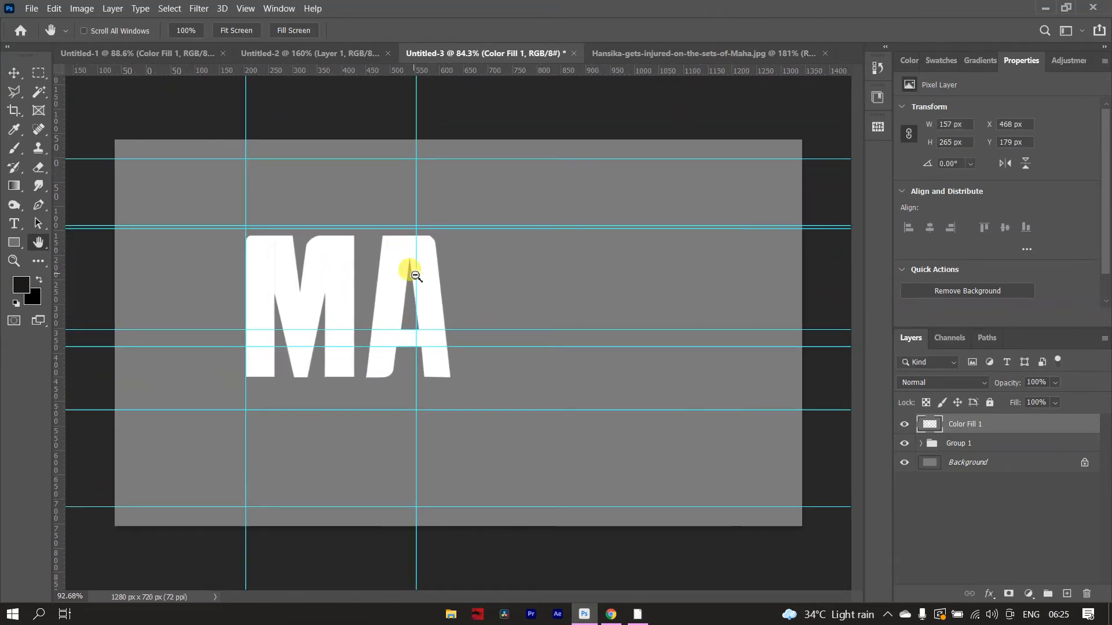
{"action": "scroll", "coordinate": [419, 286], "scroll_direction": "up", "scroll_amount": 4}
{"action": "scroll", "coordinate": [445, 295], "scroll_direction": "up", "scroll_amount": 2}
{"action": "scroll", "coordinate": [440, 301], "scroll_direction": "down", "scroll_amount": 2}
{"action": "scroll", "coordinate": [427, 320], "scroll_direction": "up", "scroll_amount": 2}
{"action": "scroll", "coordinate": [427, 324], "scroll_direction": "down", "scroll_amount": 5}
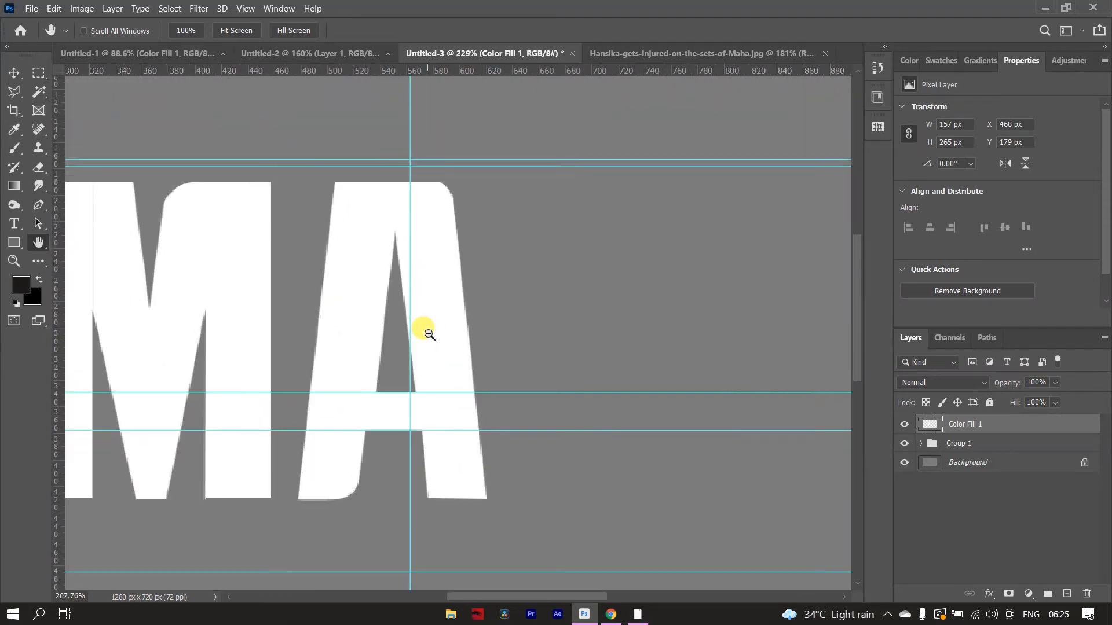
{"action": "scroll", "coordinate": [427, 325], "scroll_direction": "up", "scroll_amount": 1}
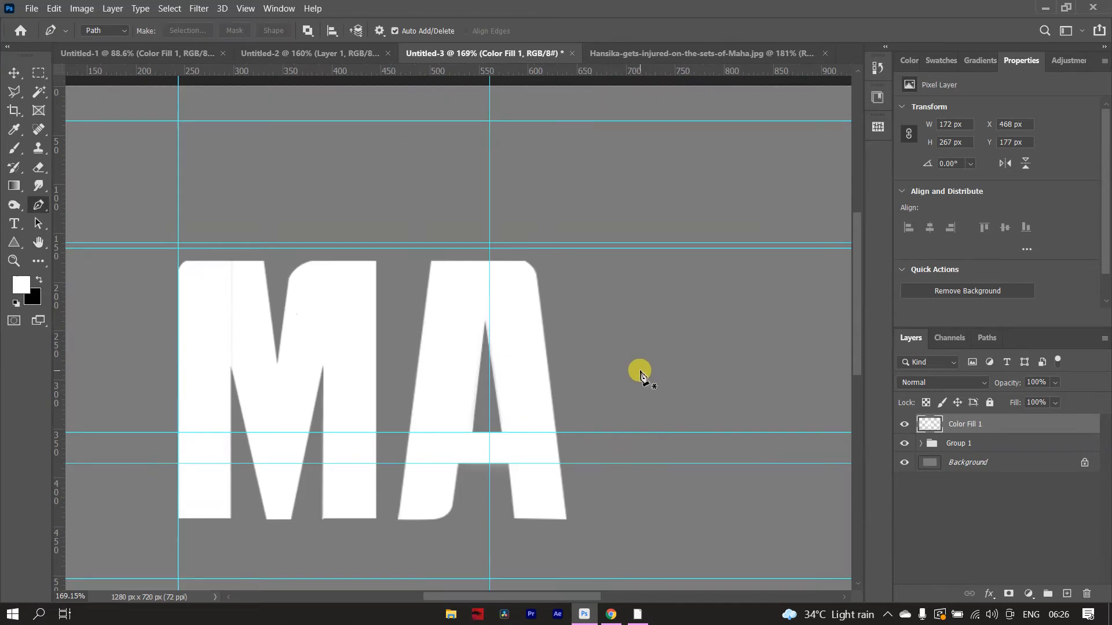
{"action": "scroll", "coordinate": [641, 376], "scroll_direction": "down", "scroll_amount": 2}
{"action": "scroll", "coordinate": [636, 317], "scroll_direction": "up", "scroll_amount": 1}
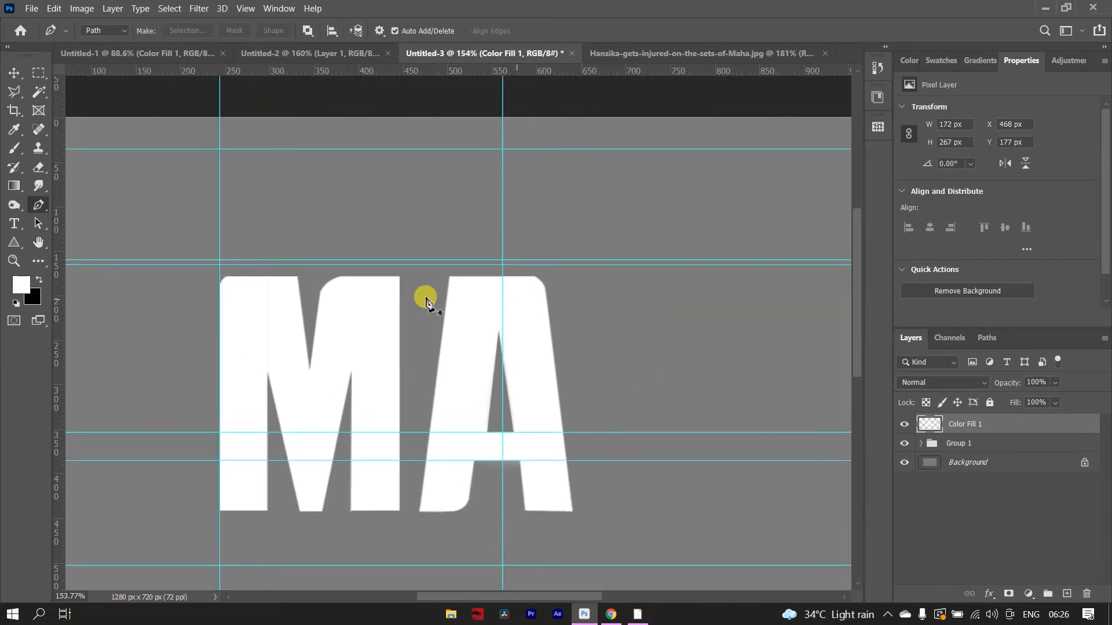
- Align horizontal guides with the top and bottom edges of the M and A
{"action": "right_click", "coordinate": [14, 242]}
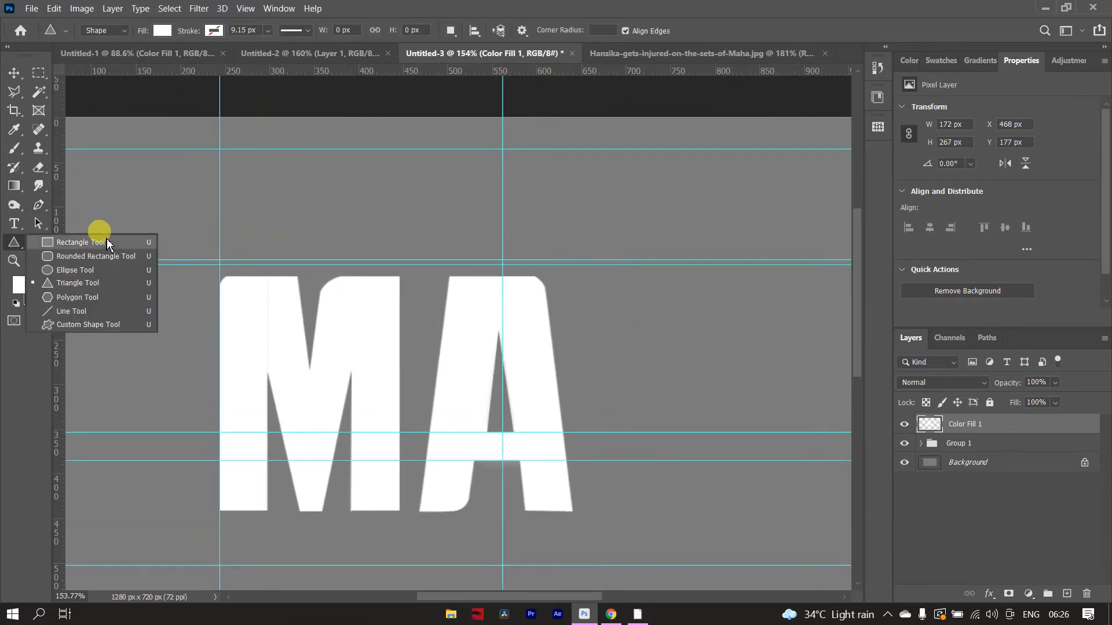
{"action": "left_click", "coordinate": [84, 242]}
{"action": "scroll", "coordinate": [466, 323], "scroll_direction": "down", "scroll_amount": 3}
{"action": "scroll", "coordinate": [539, 295], "scroll_direction": "up", "scroll_amount": 3}
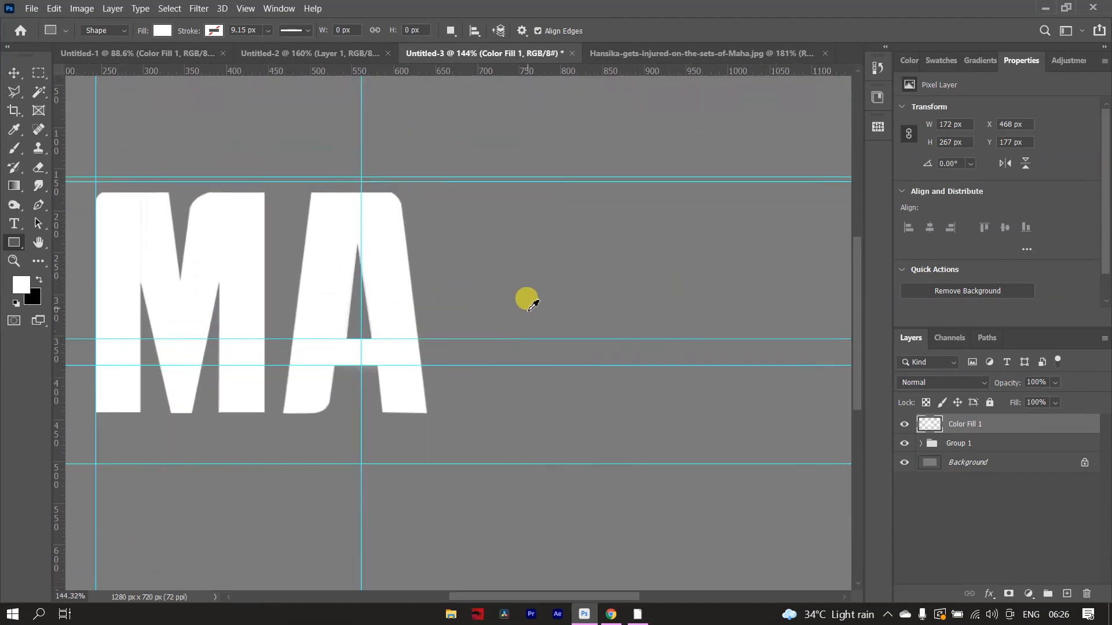
{"action": "key", "text": "v"}
{"action": "left_click_drag", "start_coordinate": [525, 169], "coordinate": [530, 178]}
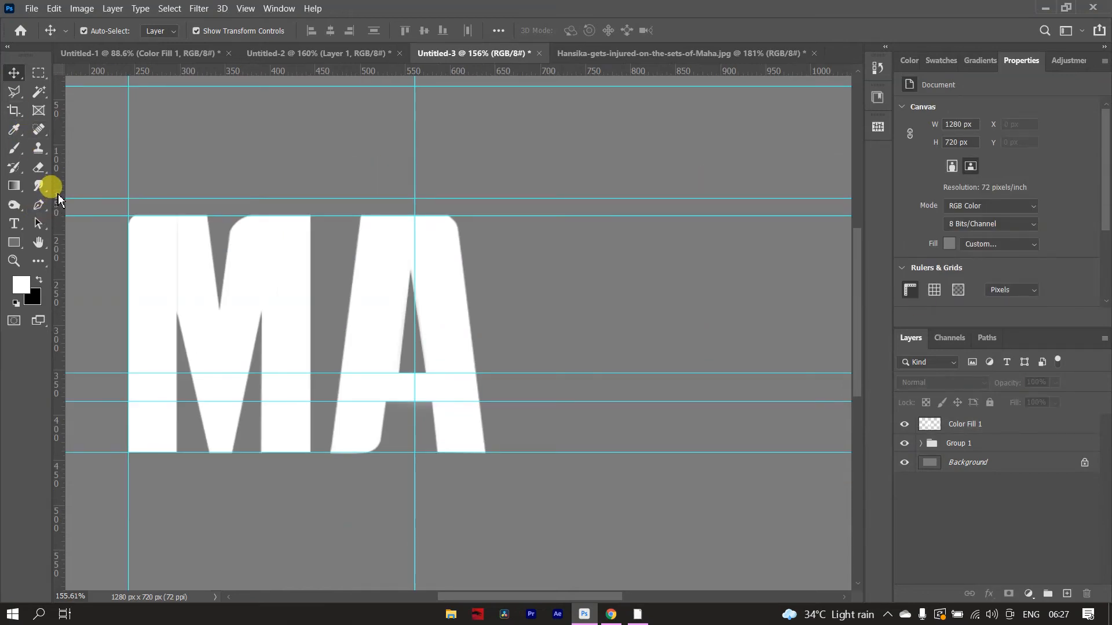
- Draw a white rectangle about 184 × 264 px beside the A, between the letters' top and bottom guides
{"action": "left_click", "coordinate": [21, 248]}
{"action": "right_click", "coordinate": [21, 247]}
{"action": "left_click", "coordinate": [99, 246]}
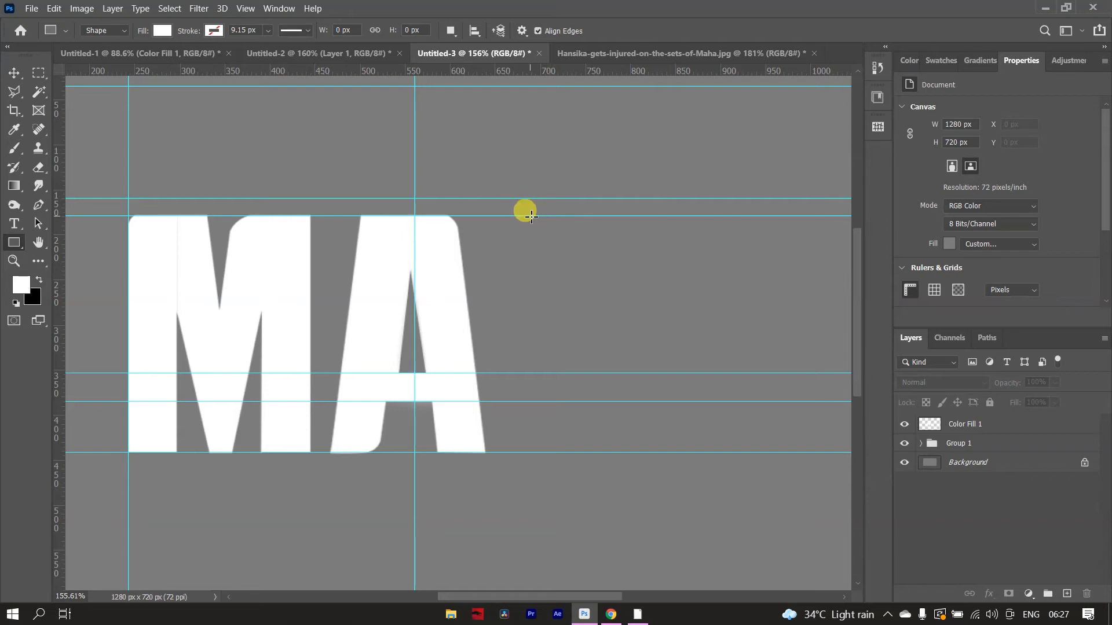
{"action": "left_click_drag", "start_coordinate": [530, 216], "coordinate": [695, 454]}
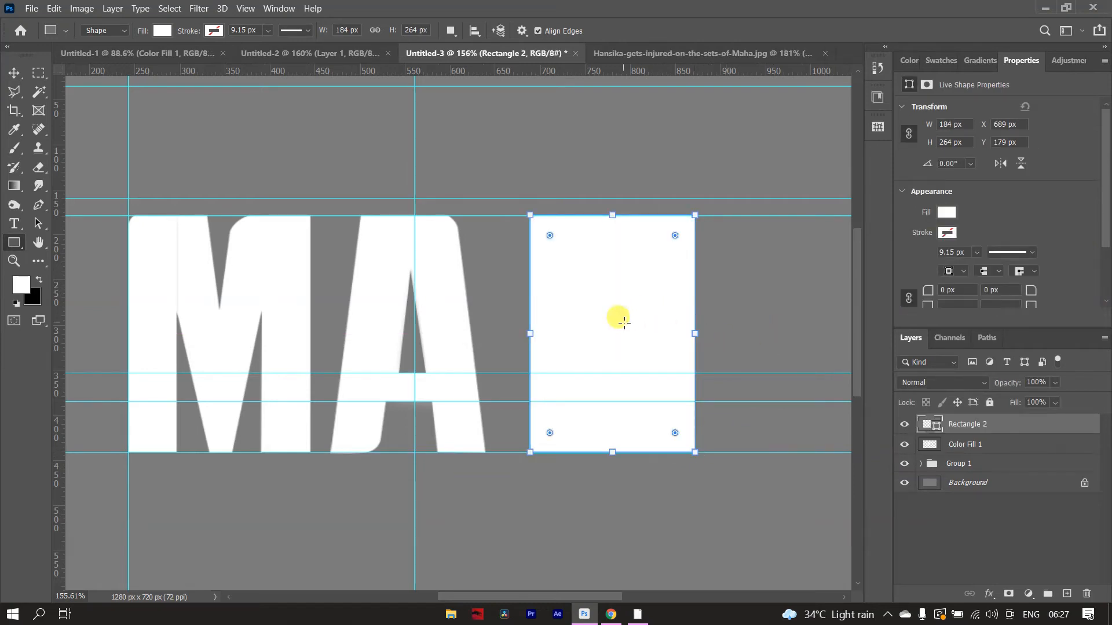
- Move the white rectangle closer to the A, to about X 662 px, and rasterize its Rectangle 2 layer
{"action": "key", "text": "v"}
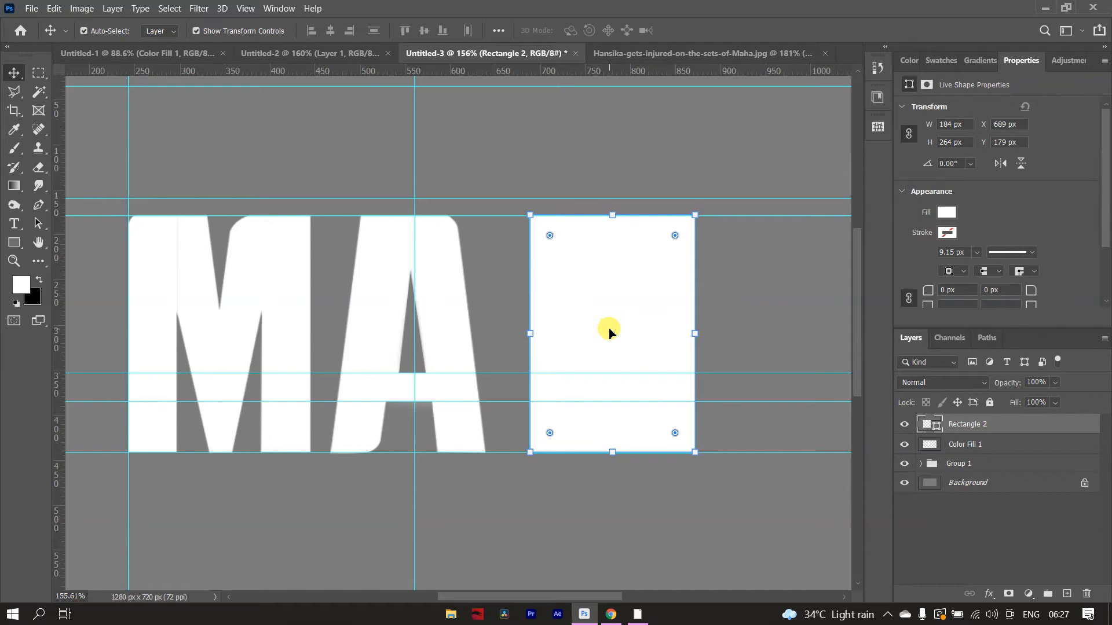
{"action": "left_click_drag", "start_coordinate": [612, 334], "coordinate": [588, 333]}
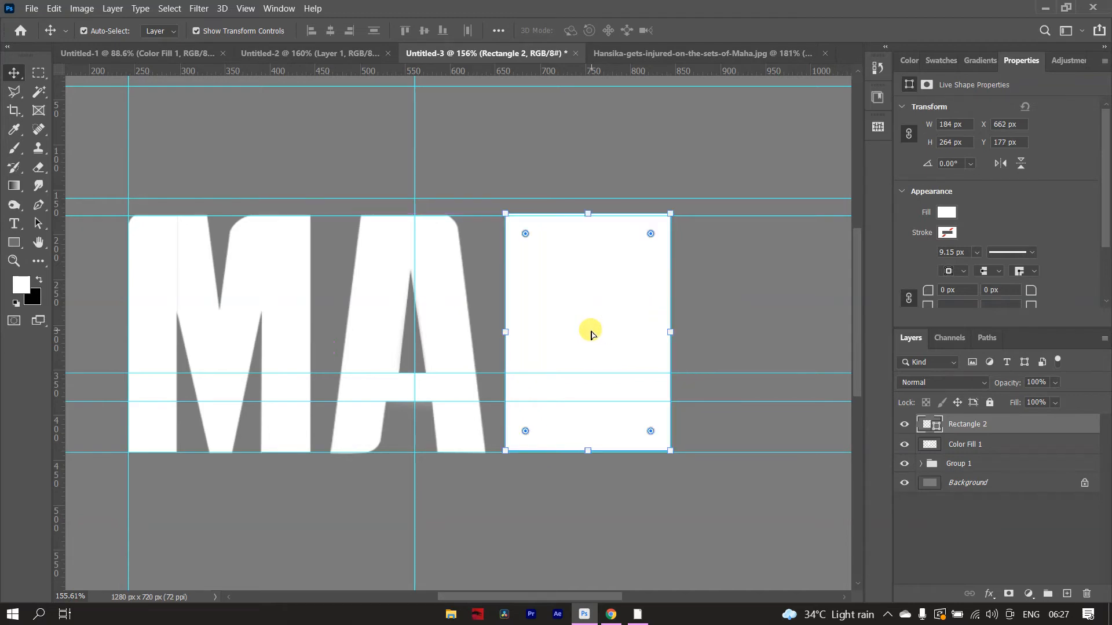
{"action": "left_click", "coordinate": [755, 316]}
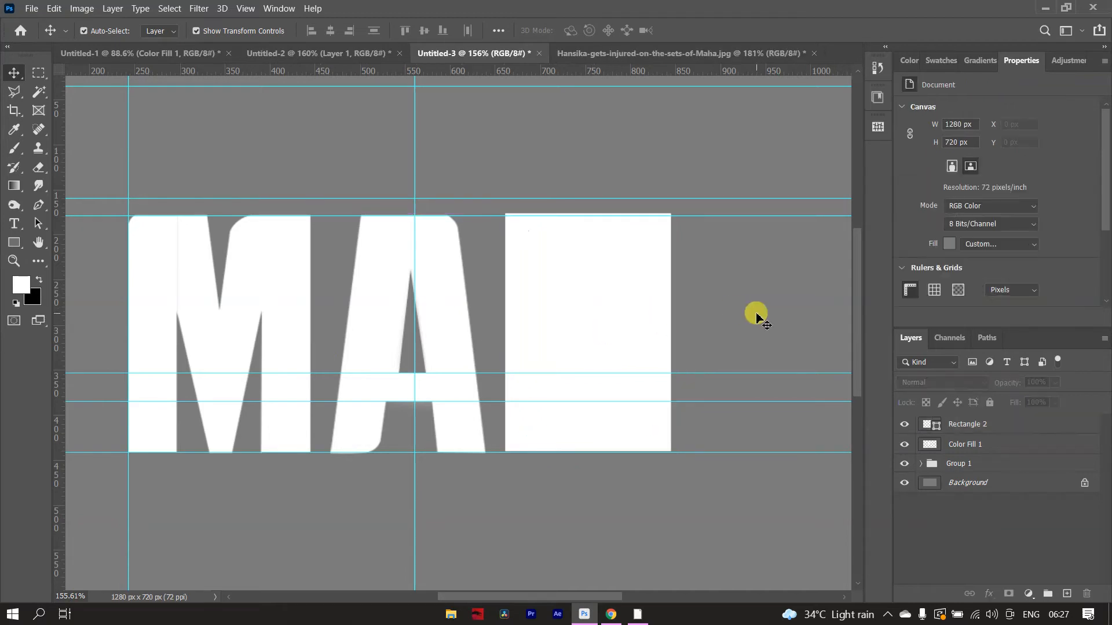
{"action": "right_click", "coordinate": [1039, 430]}
{"action": "left_click", "coordinate": [913, 216]}
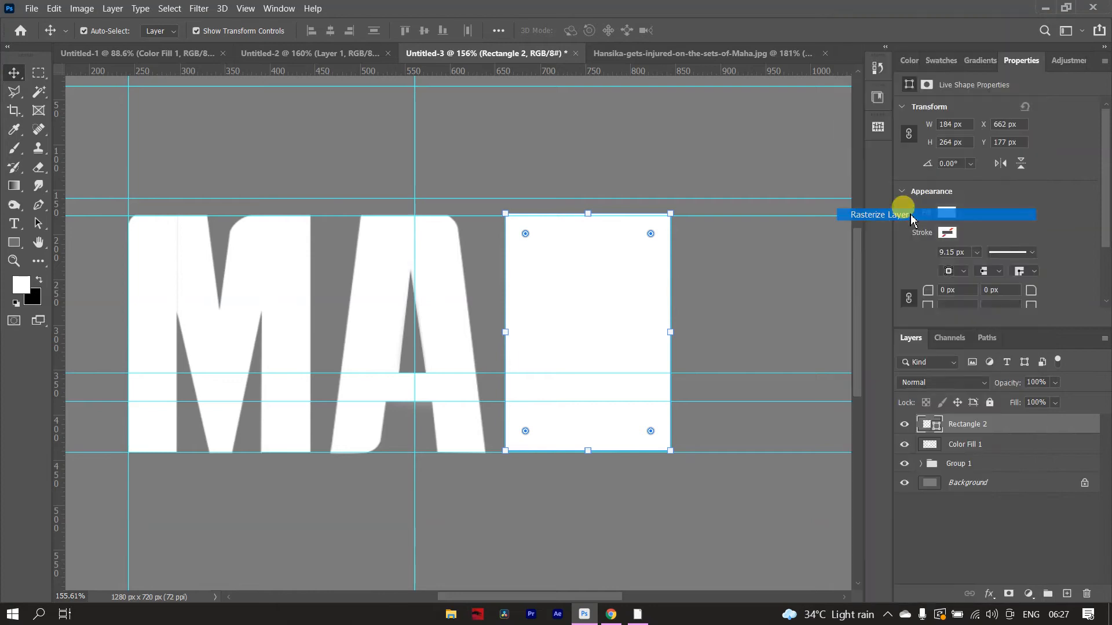
- Place three vertical guides on the white rectangle, one through its centre and one a short distance to each side
{"action": "key", "text": "p"}
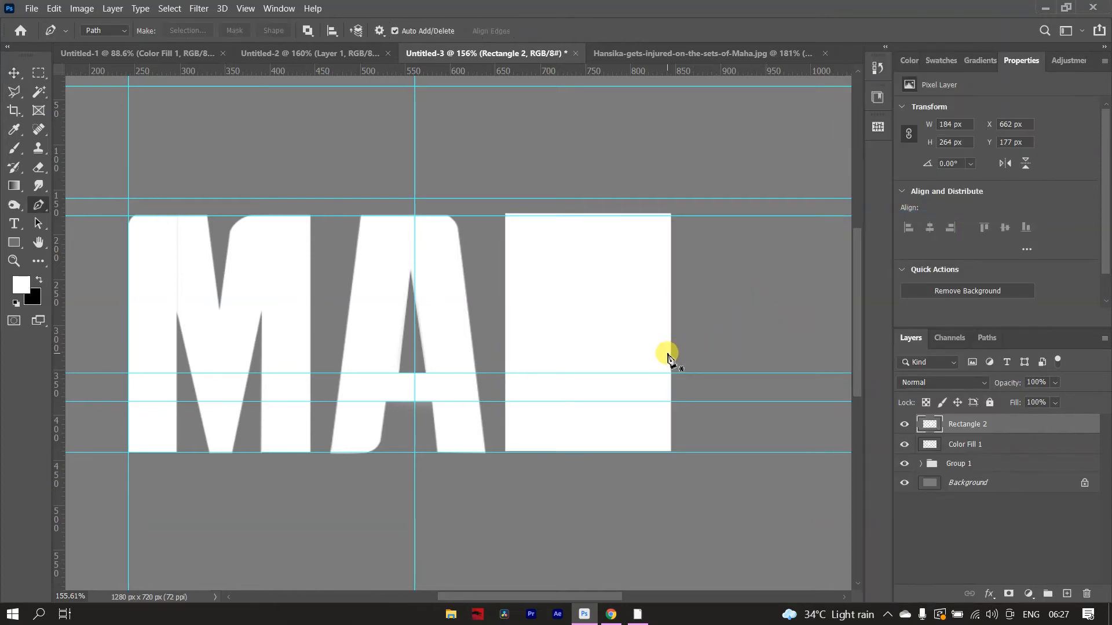
{"action": "left_click_drag", "start_coordinate": [57, 313], "coordinate": [591, 313]}
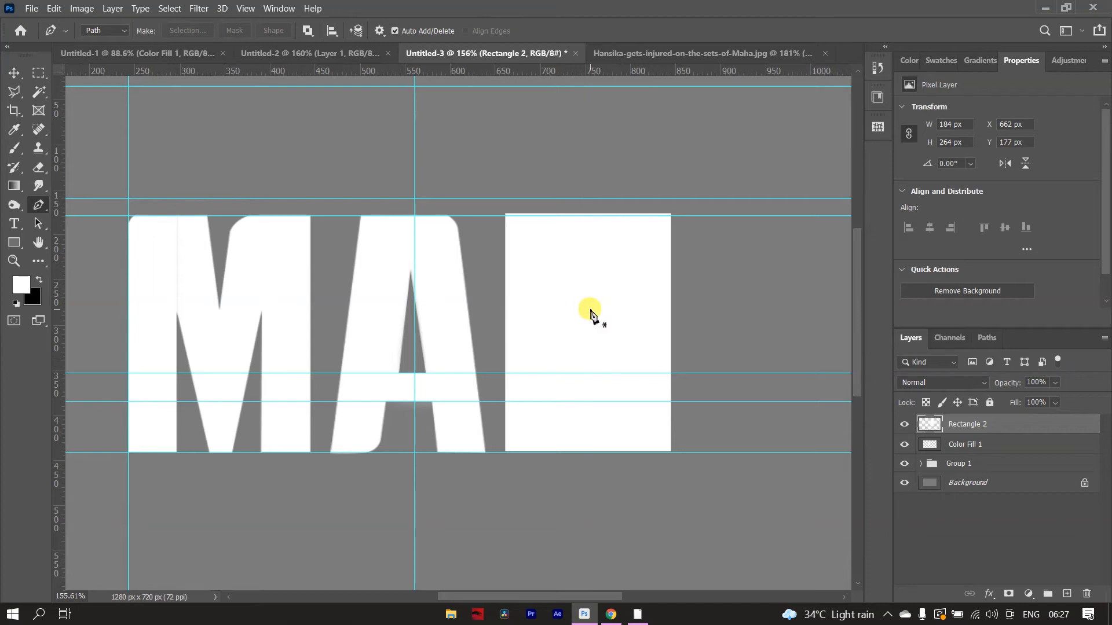
{"action": "left_click_drag", "start_coordinate": [57, 396], "coordinate": [609, 387]}
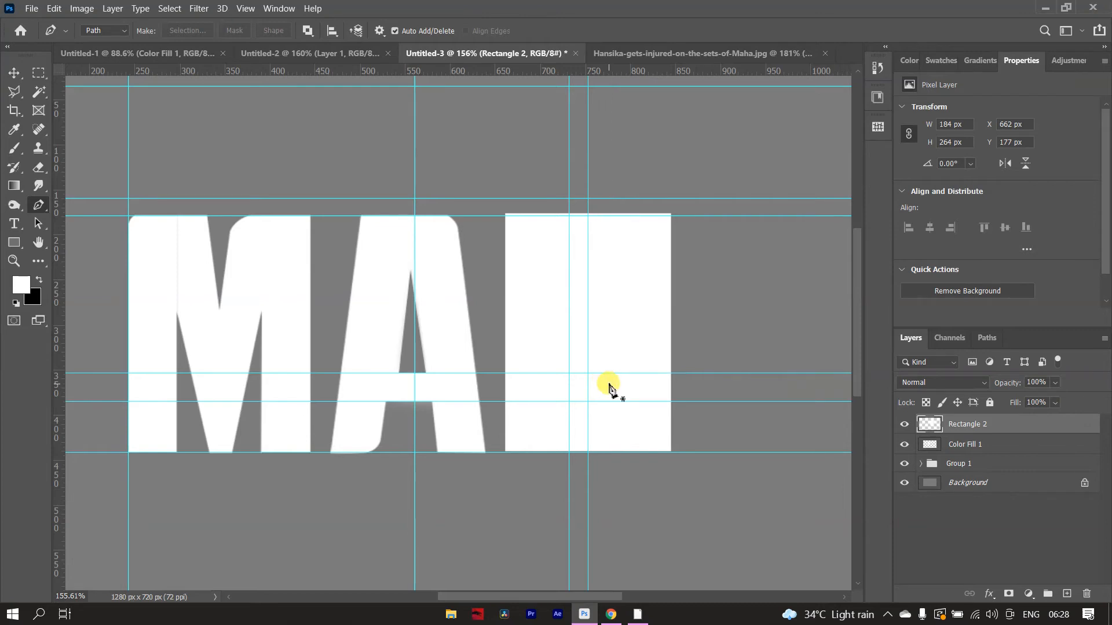
{"action": "key", "text": "v"}
{"action": "left_click_drag", "start_coordinate": [569, 260], "coordinate": [615, 259]}
{"action": "key", "text": "p"}
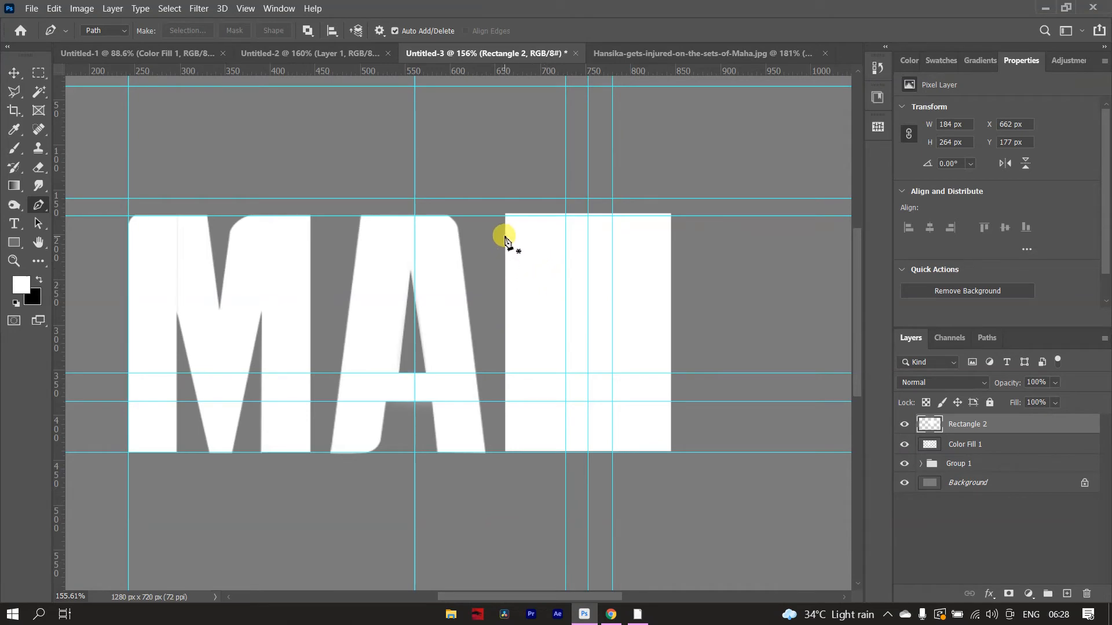
{"action": "key", "text": "v"}
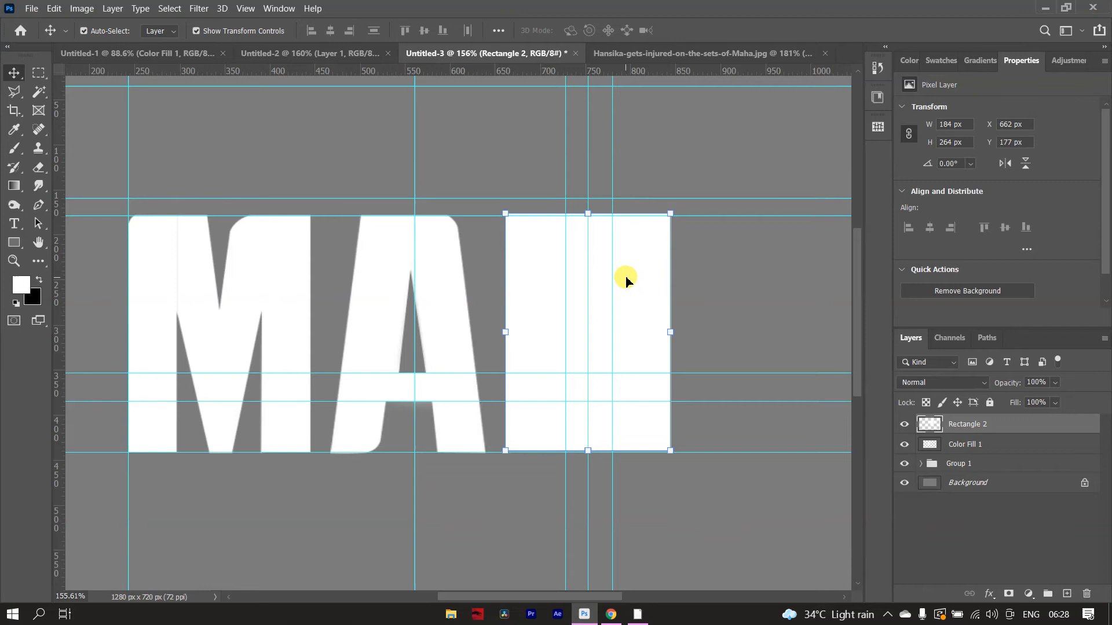
- Fit the white rectangle between the letters' top and bottom guides, at Y 180 px with a height of 262 px
{"action": "left_click_drag", "start_coordinate": [627, 280], "coordinate": [626, 283]}
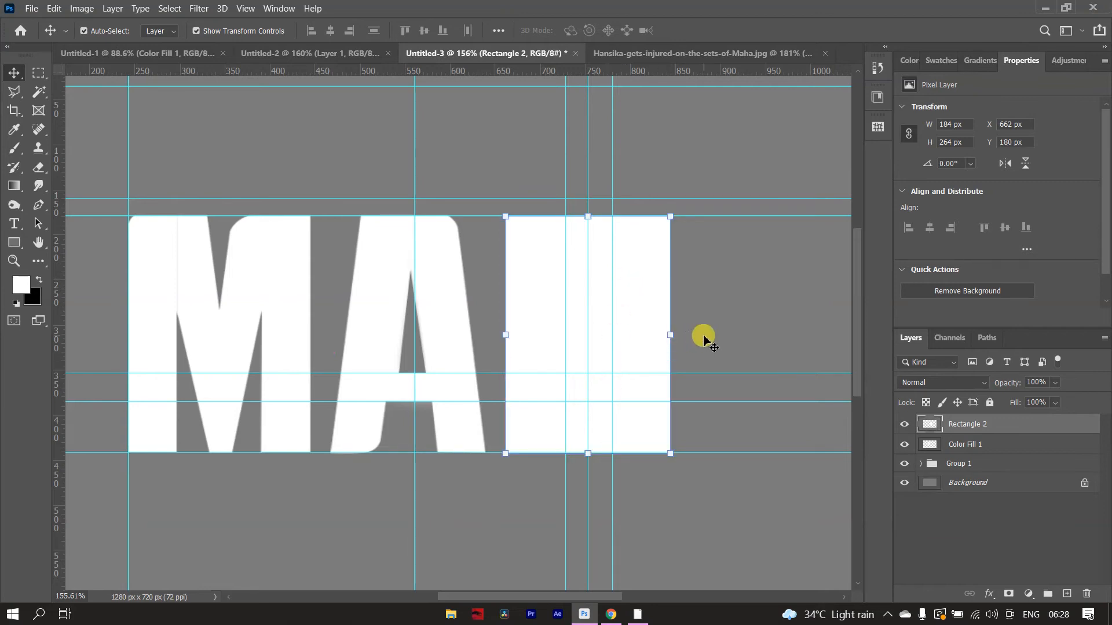
{"action": "left_click", "coordinate": [676, 337]}
{"action": "left_click", "coordinate": [646, 354]}
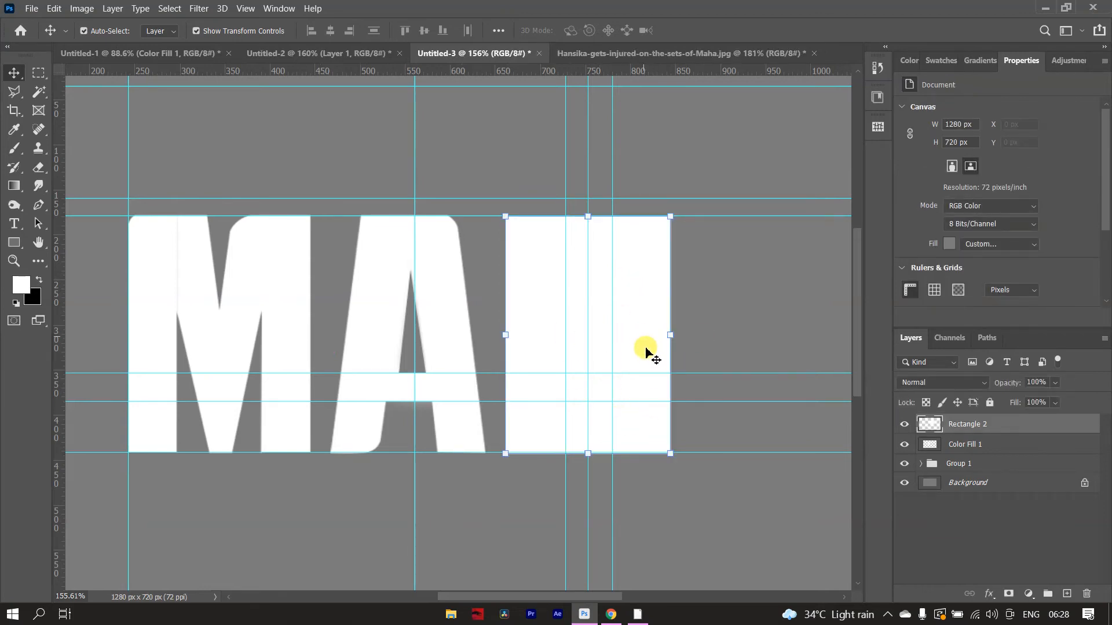
{"action": "left_click_drag", "start_coordinate": [588, 452], "coordinate": [588, 452]}
{"action": "left_click", "coordinate": [717, 30]}
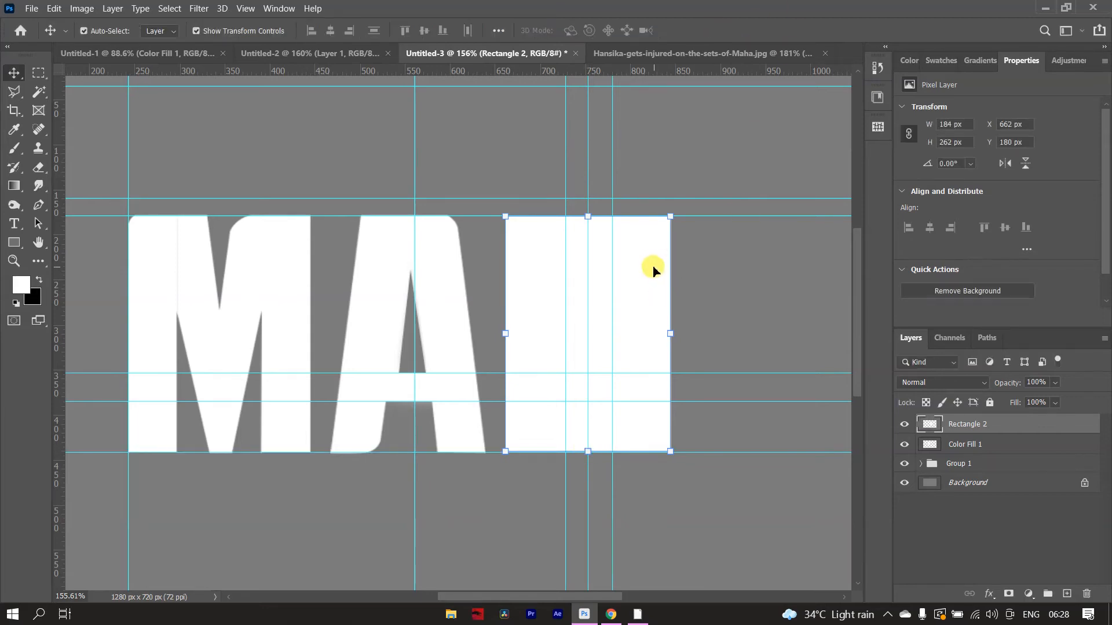
- Outline the third letter on the rectangle with the Pen tool, with rounded upper-left and lower-right corners and a top-centre notch, and convert it to a selection
{"action": "key", "text": "p"}
{"action": "left_click", "coordinate": [505, 232]}
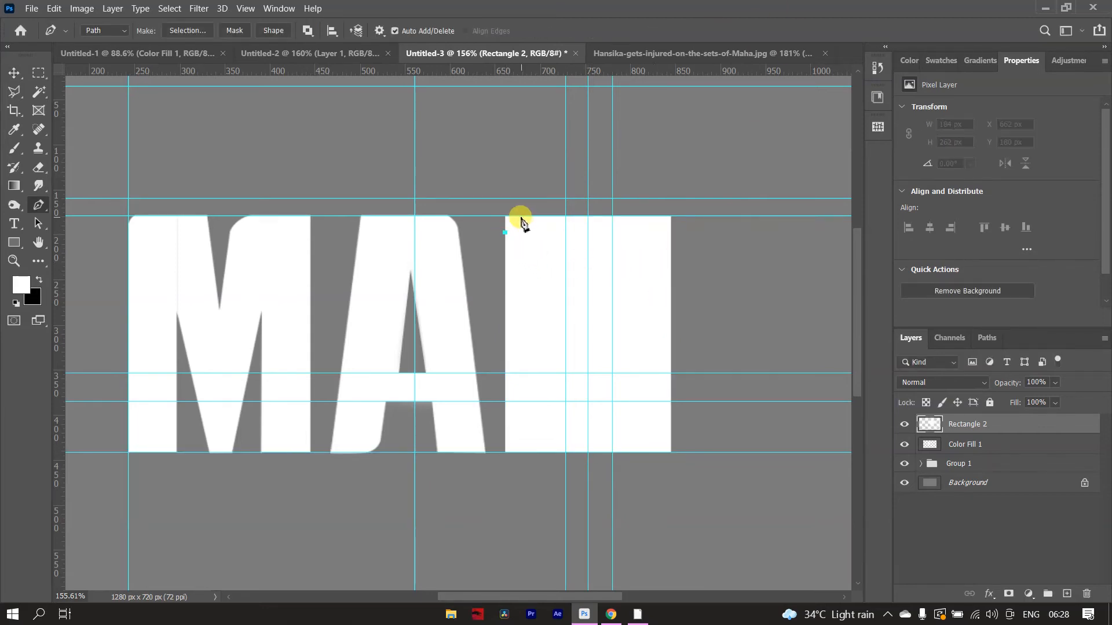
{"action": "left_click_drag", "start_coordinate": [527, 219], "coordinate": [527, 218]}
{"action": "left_click", "coordinate": [565, 216]}
{"action": "left_click", "coordinate": [565, 270]}
{"action": "left_click", "coordinate": [612, 270]}
{"action": "left_click", "coordinate": [672, 216]}
{"action": "left_click", "coordinate": [670, 438]}
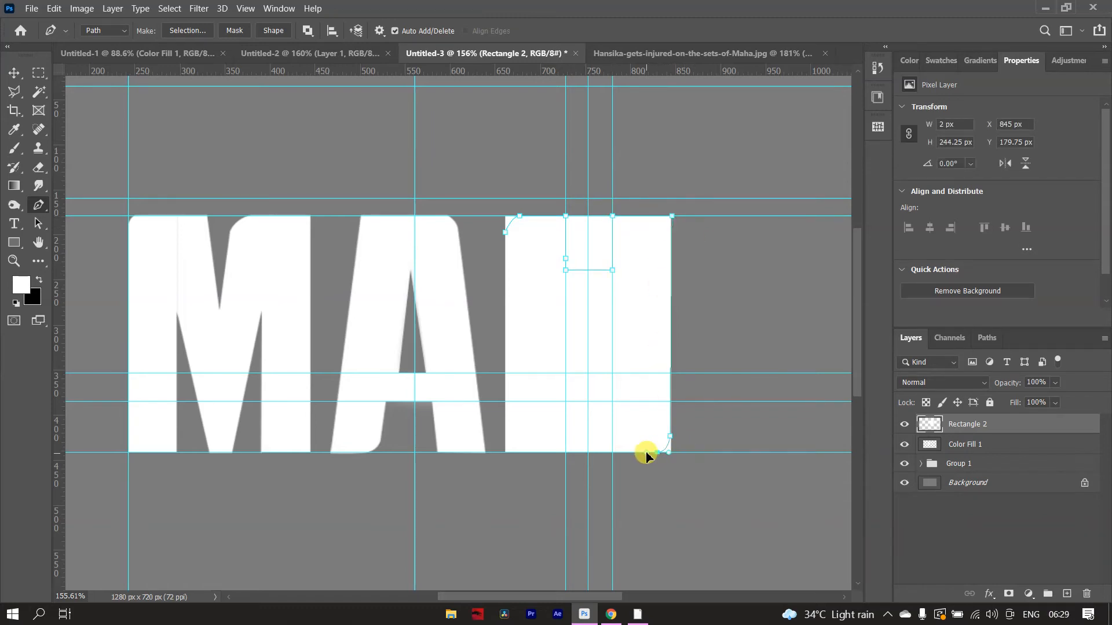
{"action": "left_click", "coordinate": [505, 452]}
{"action": "left_click", "coordinate": [505, 232]}
{"action": "key", "text": "ctrl+Return"}
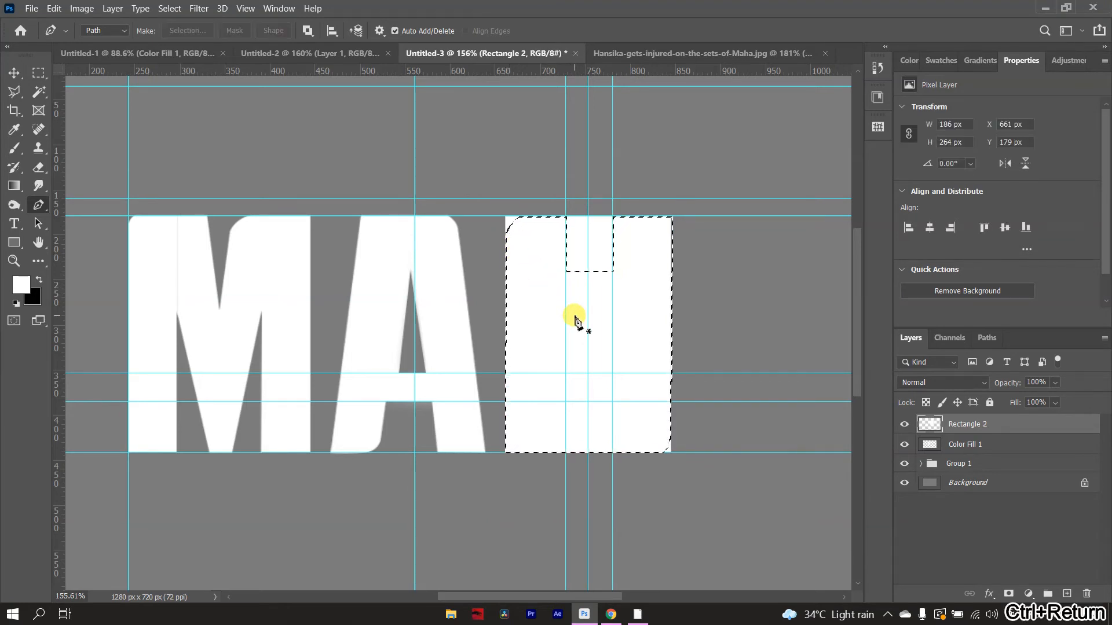
- Invert the letter selection, delete the notch and the corner areas outside the outline from Rectangle 2, and deselect
{"action": "key", "text": "Delete"}
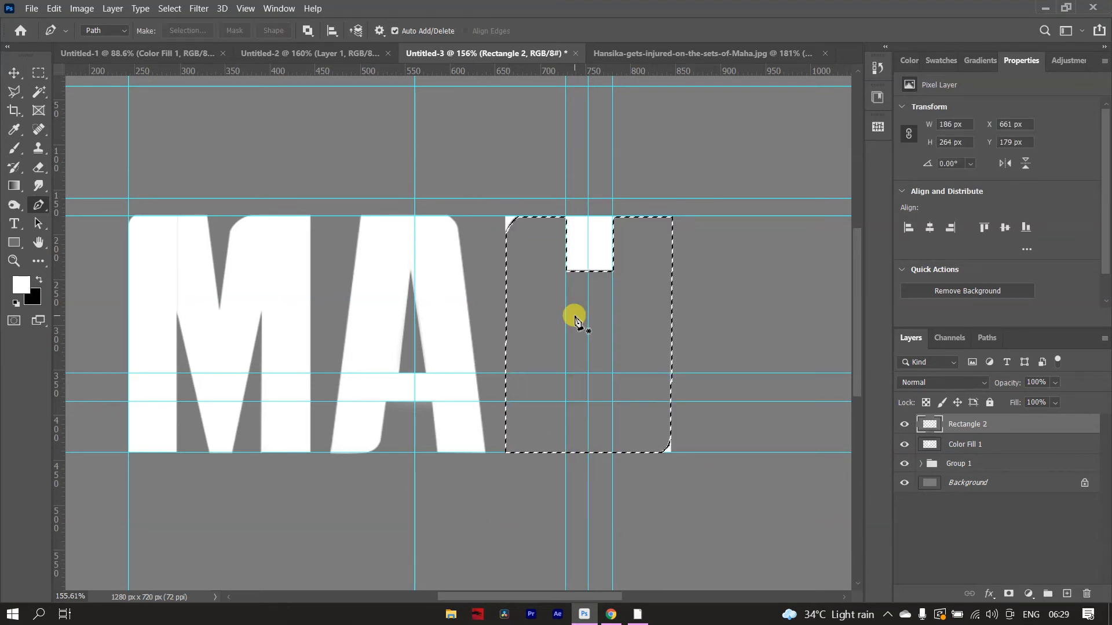
{"action": "key", "text": "ctrl+z"}
{"action": "key", "text": "ctrl+shift+i"}
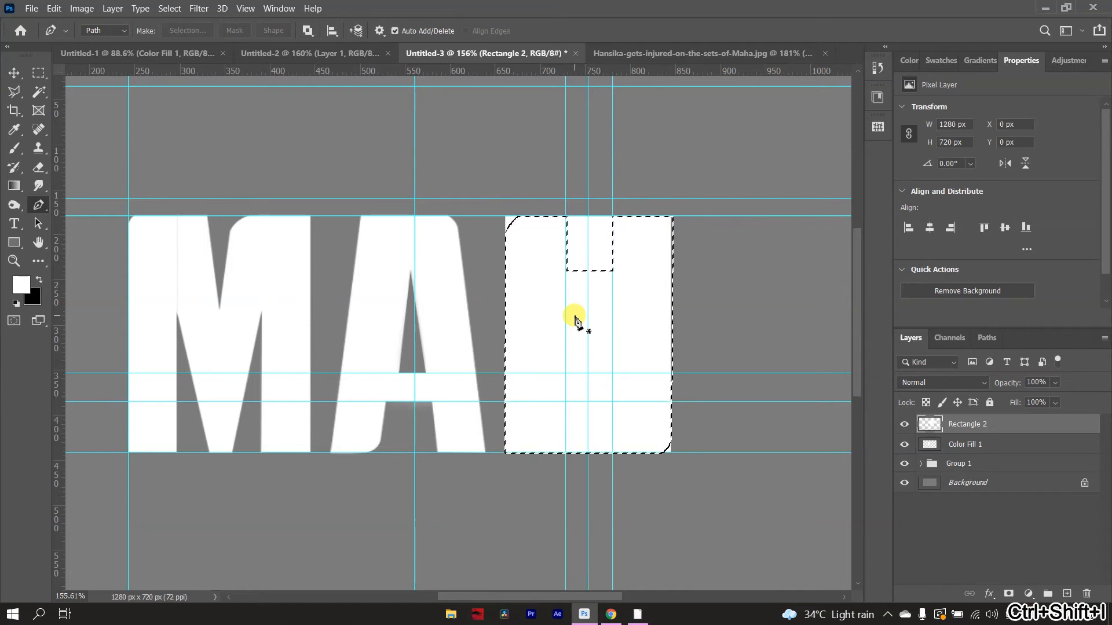
{"action": "key", "text": "Delete"}
{"action": "key", "text": "ctrl+d"}
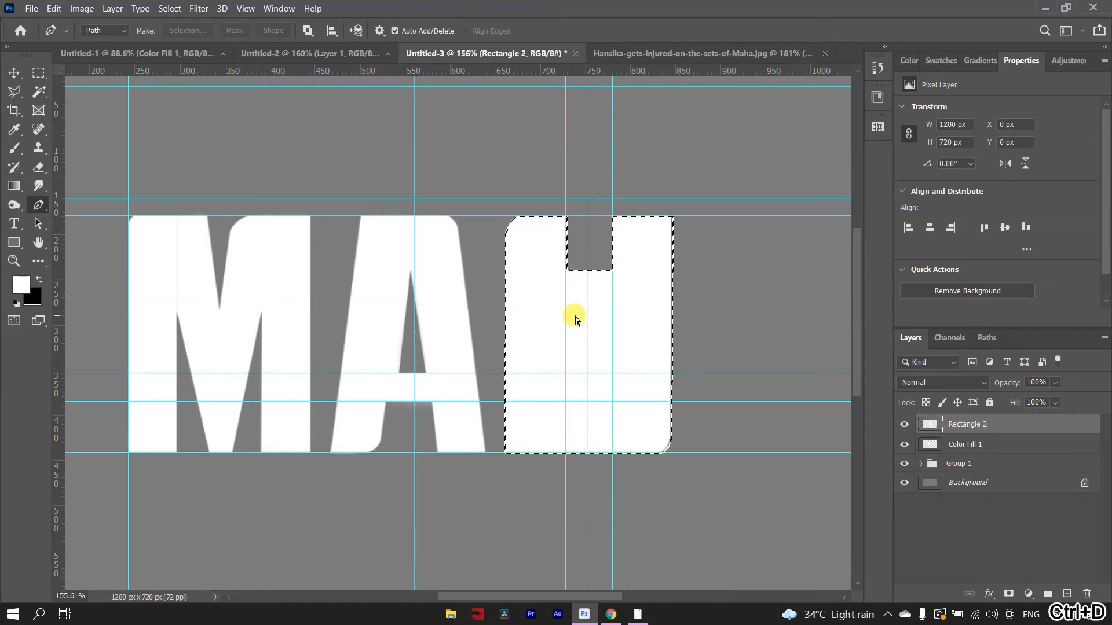
- Widen the third letter slightly around its centre guide to about 185 px, at X 660 px
{"action": "key", "text": "v"}
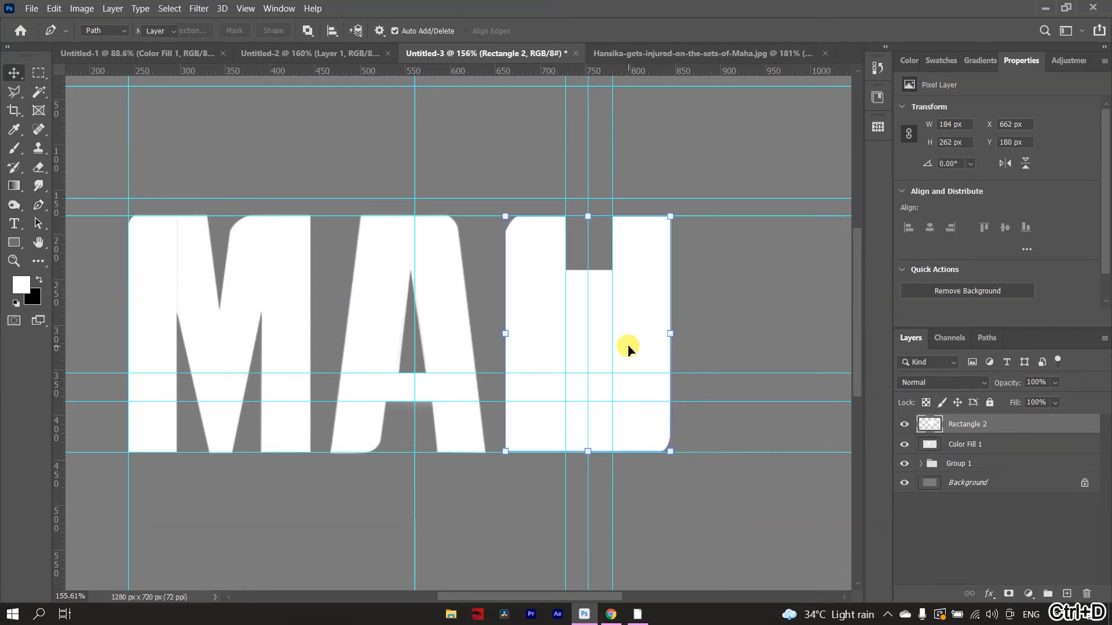
{"action": "left_click_drag", "start_coordinate": [670, 334], "coordinate": [678, 335]}
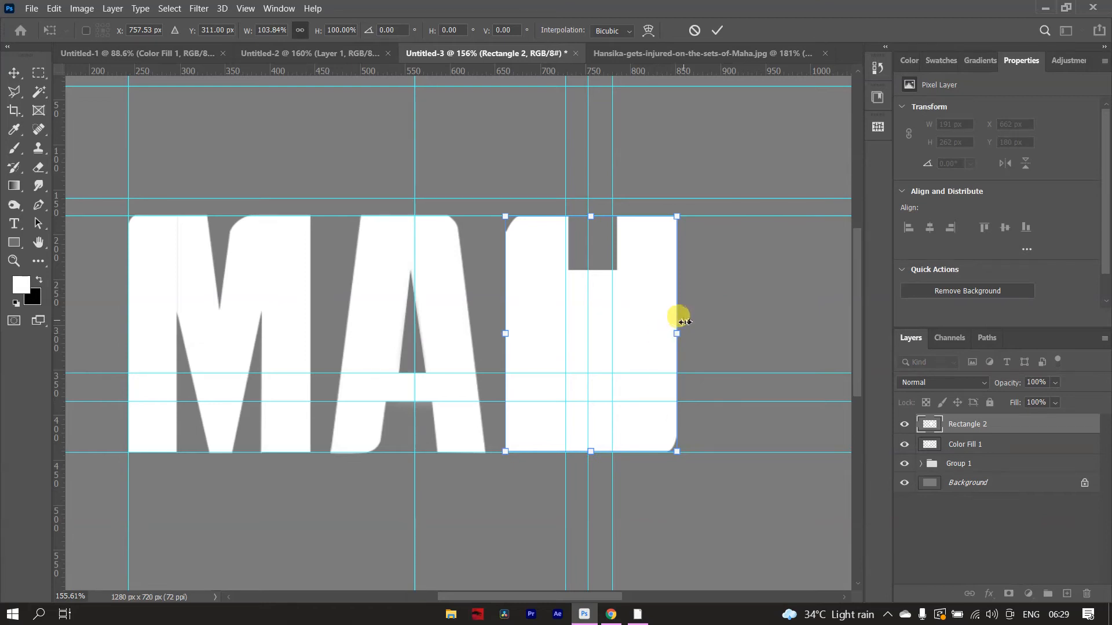
{"action": "left_click_drag", "start_coordinate": [680, 334], "coordinate": [652, 336]}
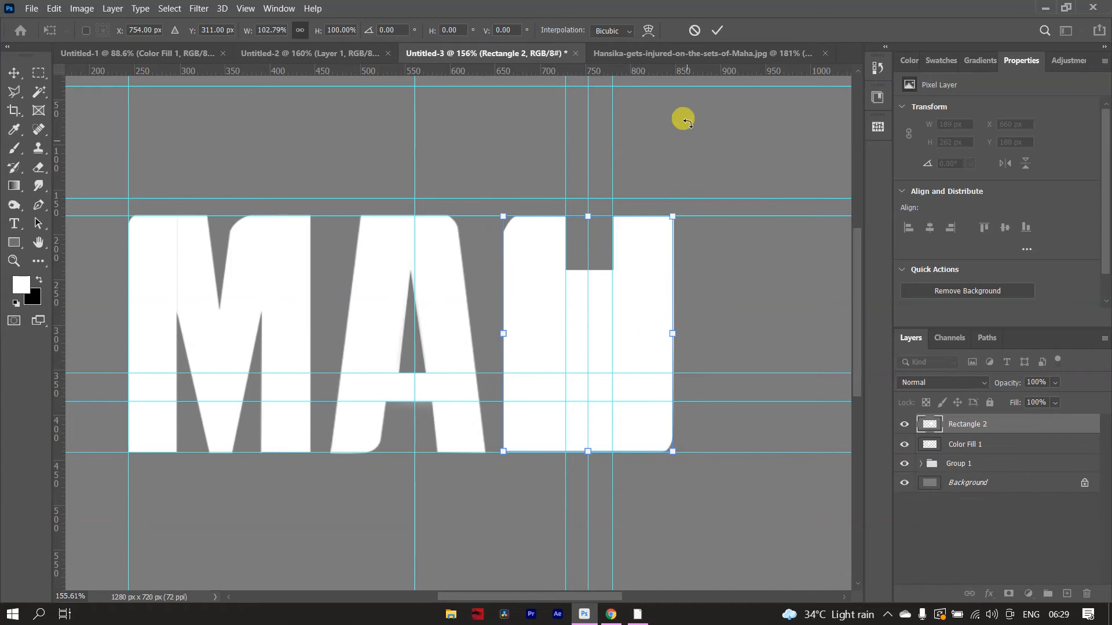
{"action": "left_click", "coordinate": [717, 30]}
{"action": "scroll", "coordinate": [608, 180], "scroll_direction": "up", "scroll_amount": 3}
{"action": "scroll", "coordinate": [597, 194], "scroll_direction": "down", "scroll_amount": 2}
{"action": "scroll", "coordinate": [685, 193], "scroll_direction": "down", "scroll_amount": 3}
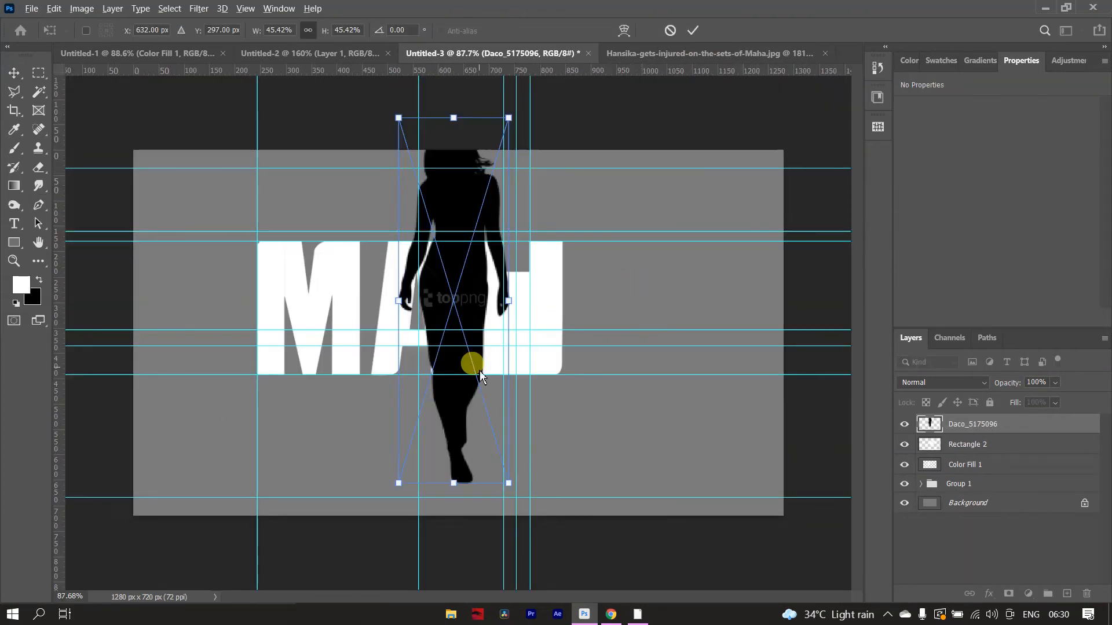
- Place the Daco_5175096 woman silhouette and scale it down to about 10.91% over the third letter
{"action": "scroll", "coordinate": [533, 377], "scroll_direction": "up", "scroll_amount": 1}
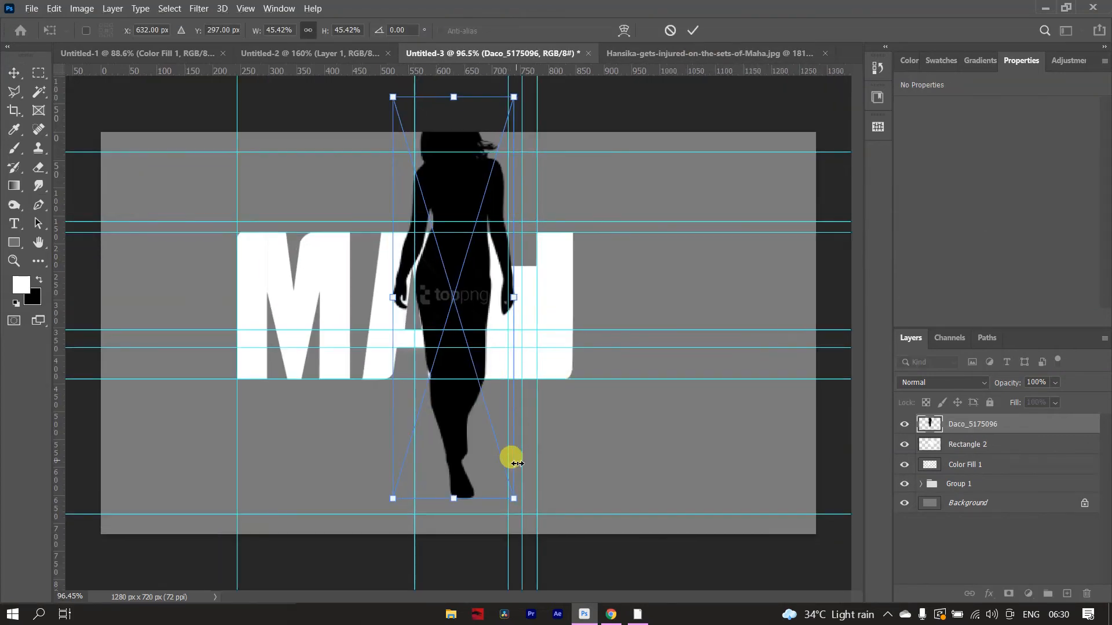
{"action": "left_click_drag", "start_coordinate": [516, 499], "coordinate": [461, 325]}
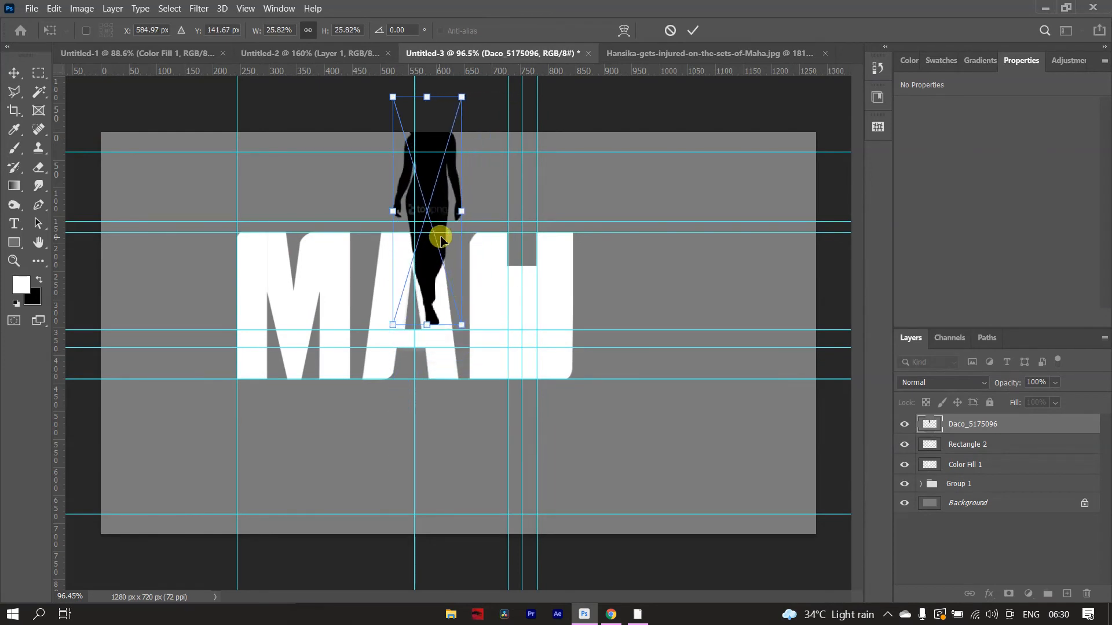
{"action": "left_click_drag", "start_coordinate": [440, 200], "coordinate": [532, 343]}
{"action": "left_click_drag", "start_coordinate": [555, 468], "coordinate": [525, 363]}
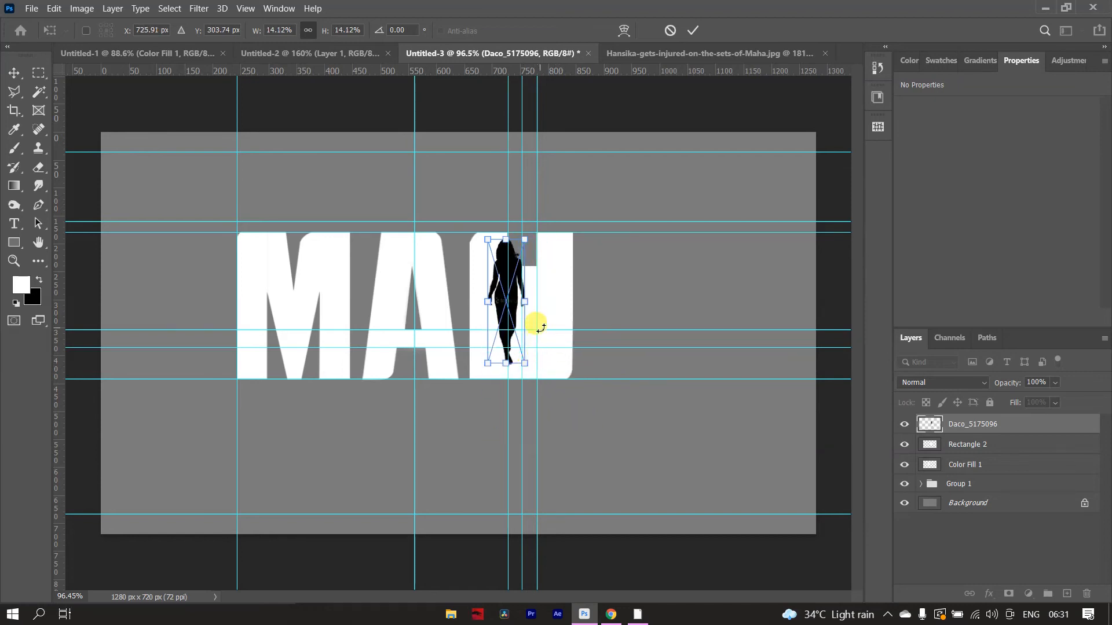
{"action": "left_click_drag", "start_coordinate": [505, 317], "coordinate": [520, 346]}
{"action": "left_click_drag", "start_coordinate": [542, 392], "coordinate": [526, 348]}
{"action": "scroll", "coordinate": [527, 348], "scroll_direction": "up", "scroll_amount": 3}
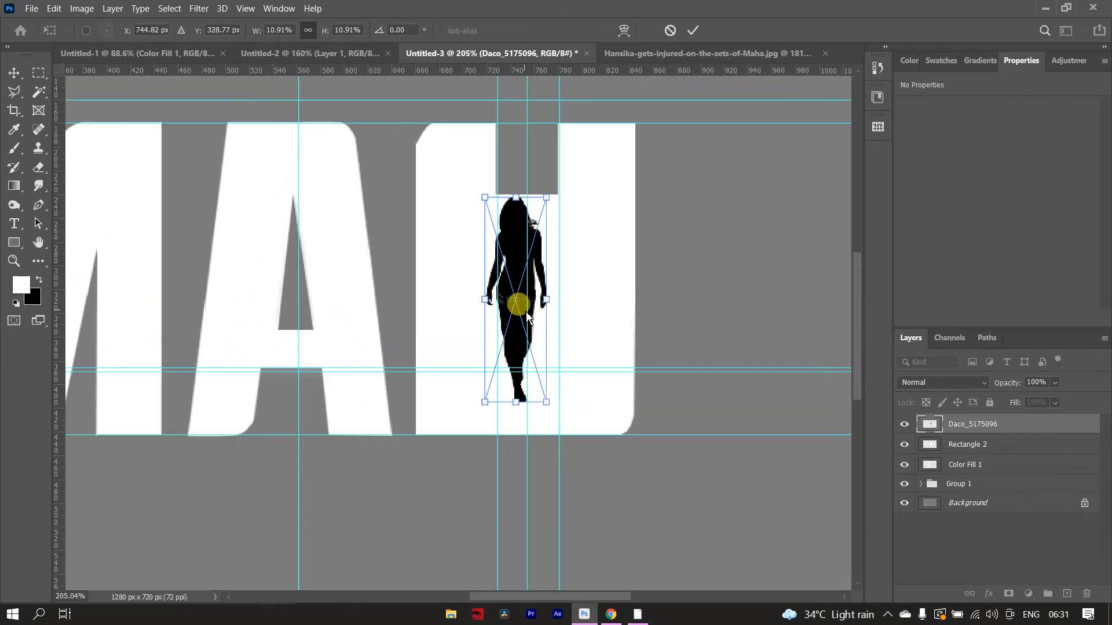
- Centre the silhouette at the third letter's lower edge and widen it to about 61 × 173 px, at X 722, Y 281 px
{"action": "left_click_drag", "start_coordinate": [521, 300], "coordinate": [525, 345]}
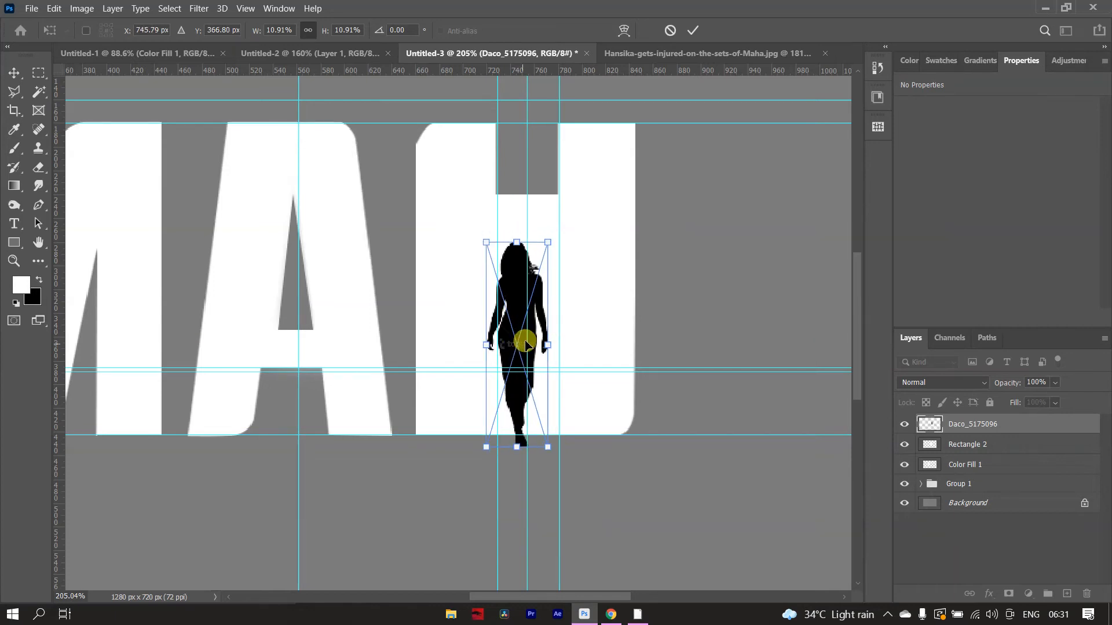
{"action": "left_click_drag", "start_coordinate": [547, 346], "coordinate": [557, 345]}
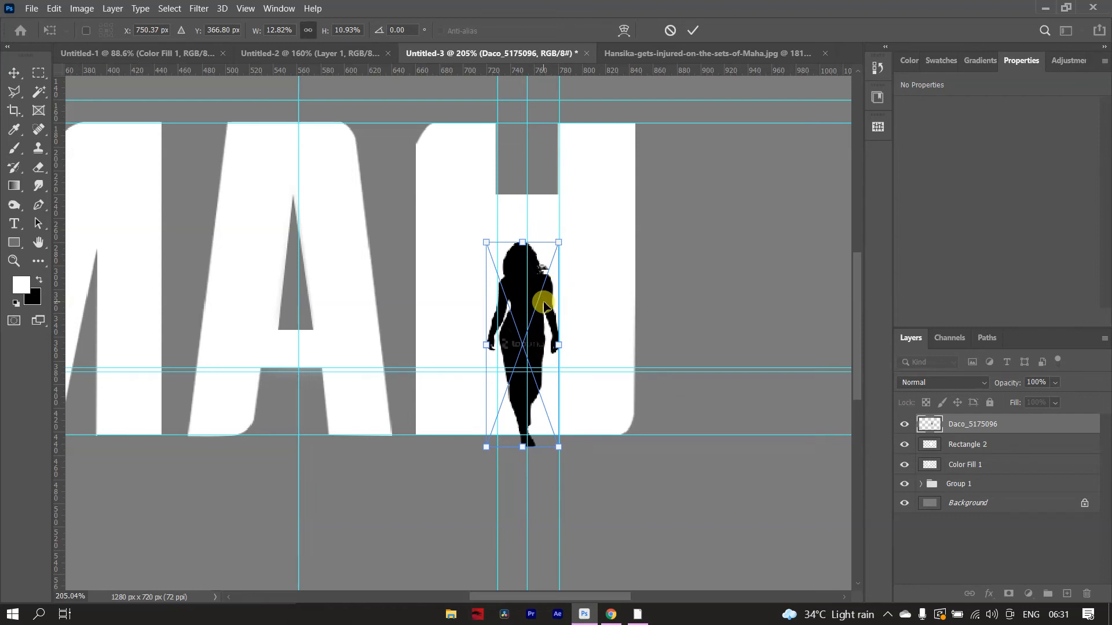
{"action": "left_click_drag", "start_coordinate": [545, 309], "coordinate": [548, 312]}
{"action": "left_click", "coordinate": [695, 36]}
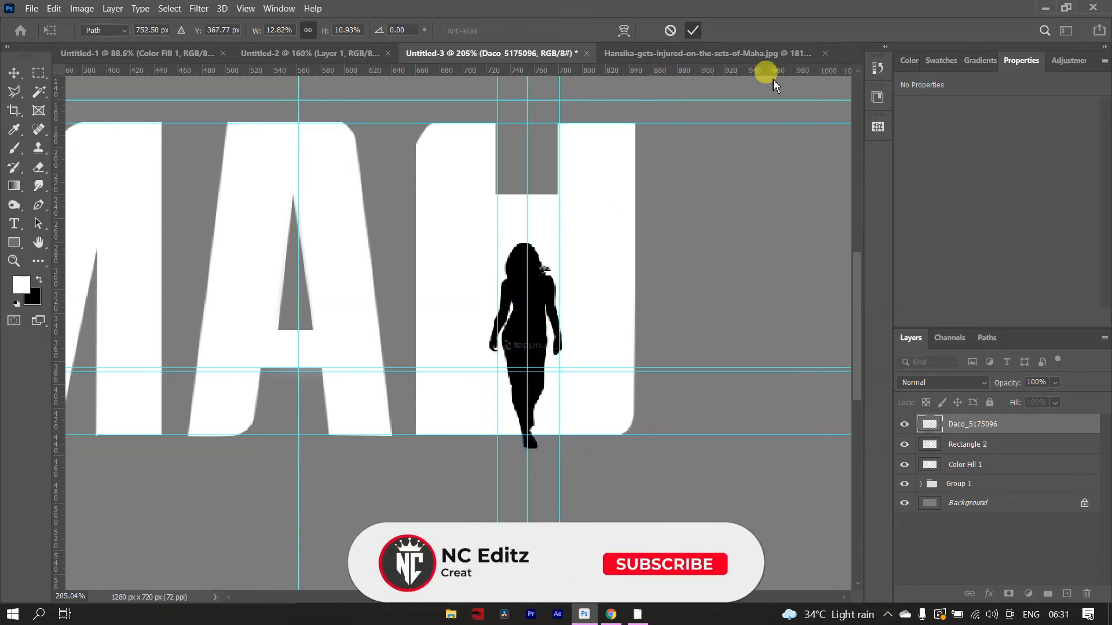
{"action": "double_click", "coordinate": [930, 426]}
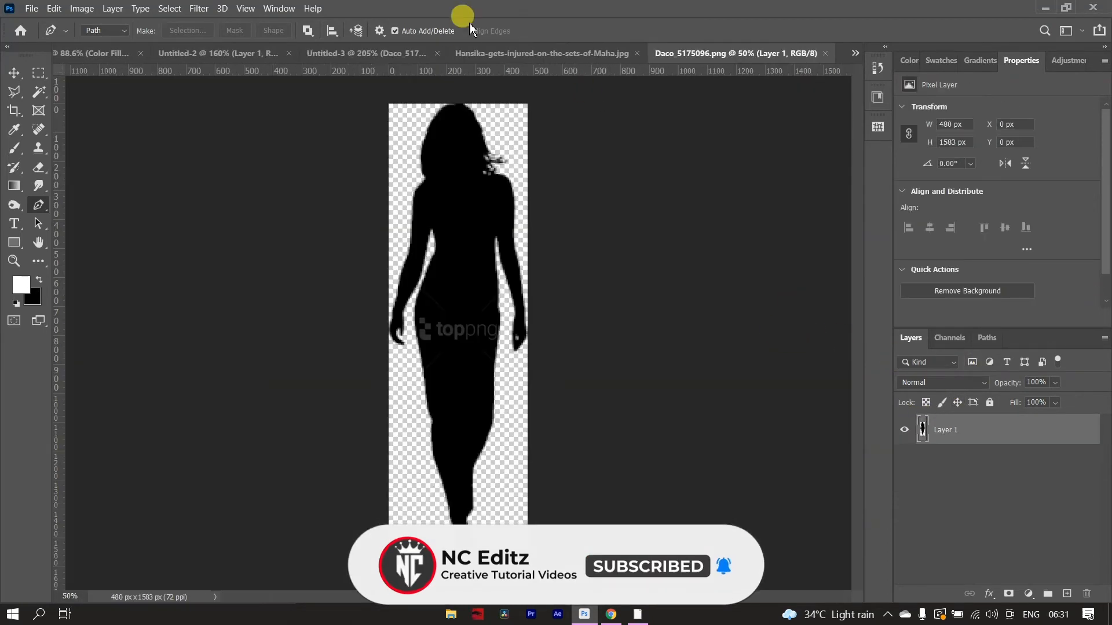
{"action": "left_click", "coordinate": [530, 57]}
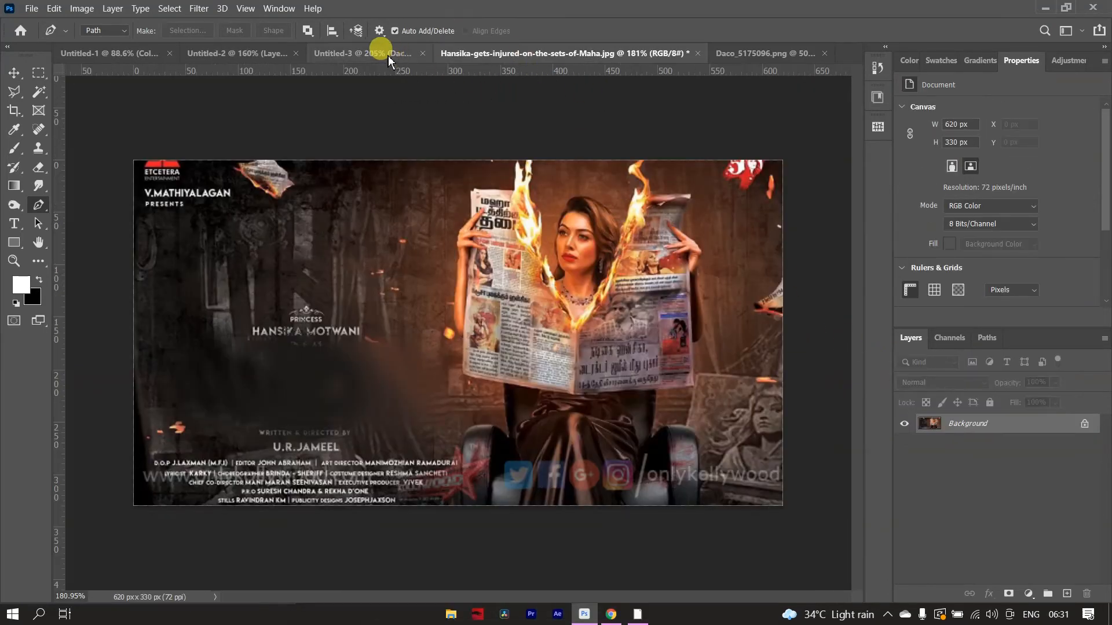
{"action": "left_click", "coordinate": [388, 56]}
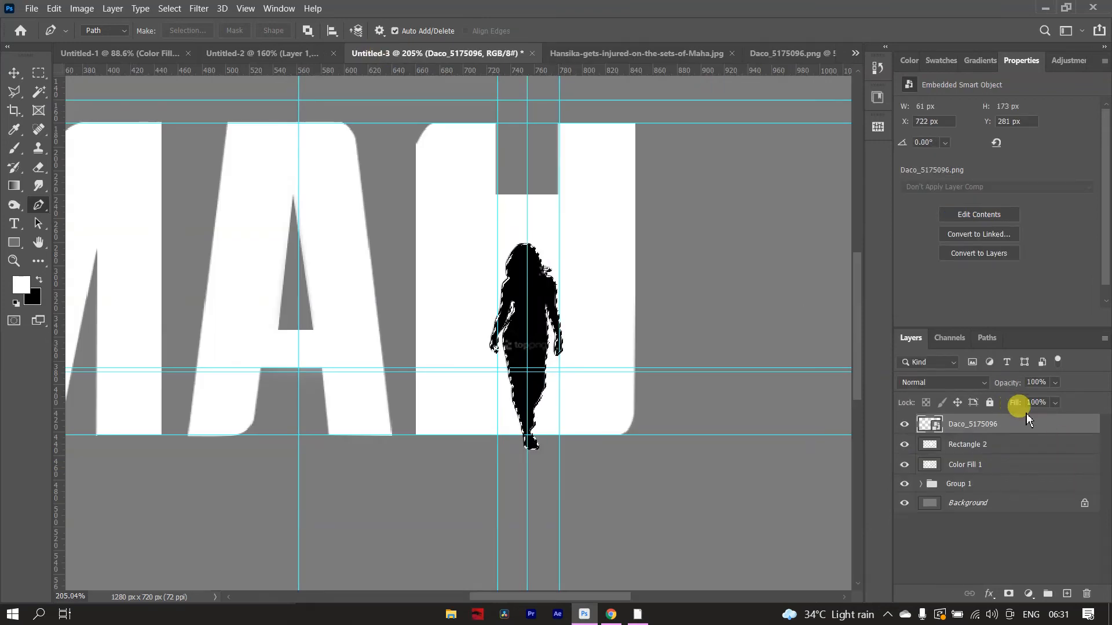
- Cut the silhouette's shape out of the Rectangle 2 layer, hide the Daco_5175096 layer, and deselect
{"action": "left_click", "coordinate": [1017, 444]}
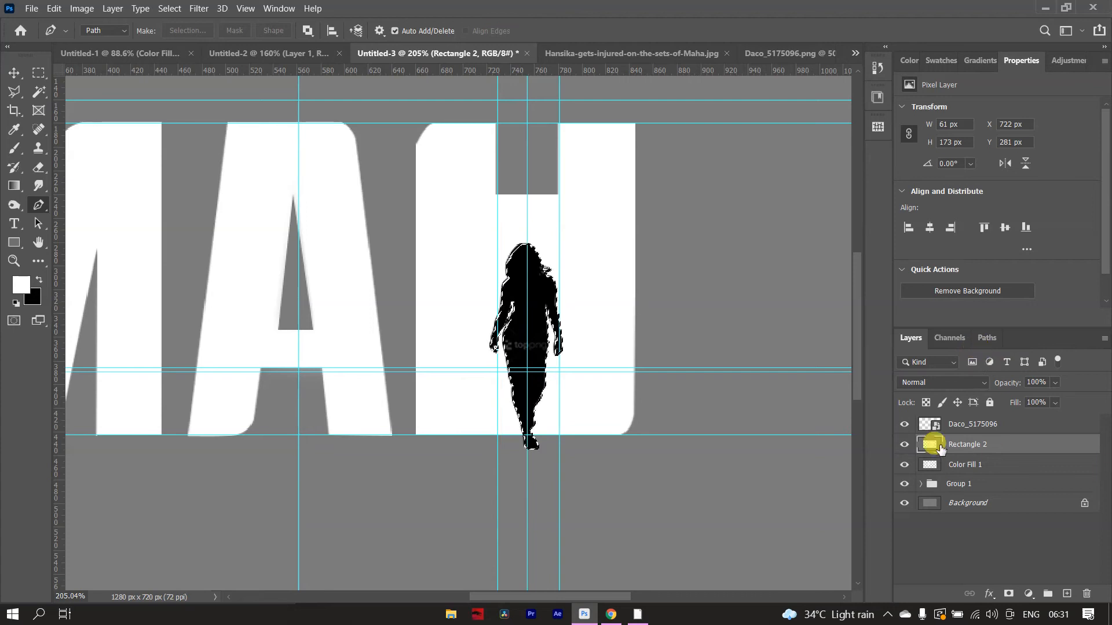
{"action": "left_click", "coordinate": [904, 425]}
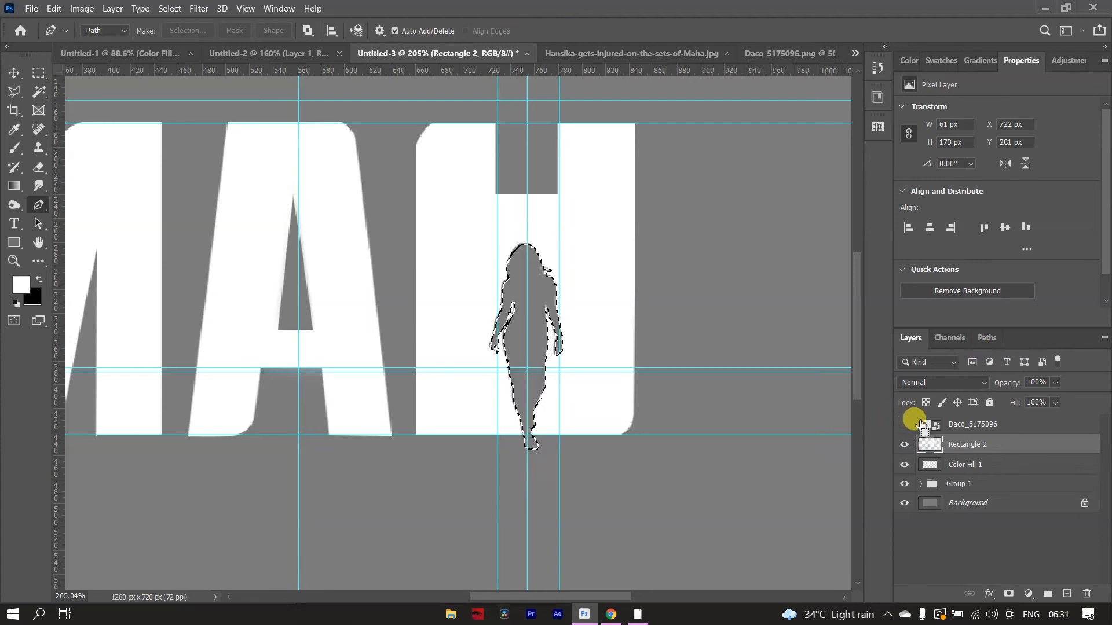
{"action": "key", "text": "ctrl+d"}
{"action": "scroll", "coordinate": [421, 302], "scroll_direction": "down", "scroll_amount": 4}
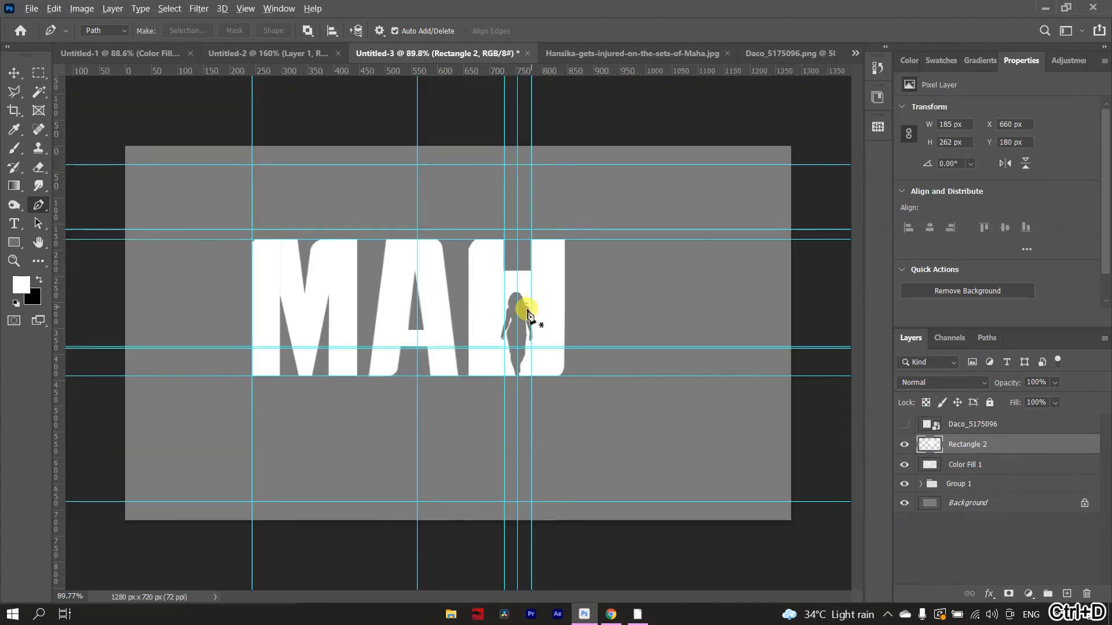
{"action": "scroll", "coordinate": [531, 297], "scroll_direction": "up", "scroll_amount": 6}
{"action": "scroll", "coordinate": [539, 299], "scroll_direction": "down", "scroll_amount": 5}
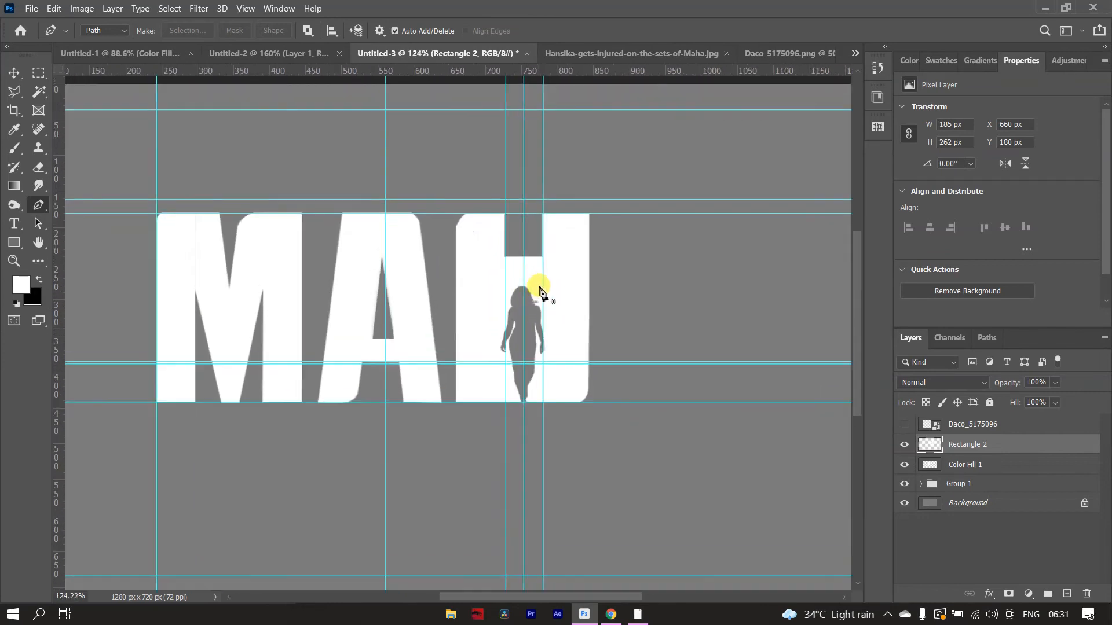
- Duplicate the A layer Color Fill 1 and move the copy beside the H as the fourth letter, at about X 864 px
{"action": "left_click", "coordinate": [967, 466]}
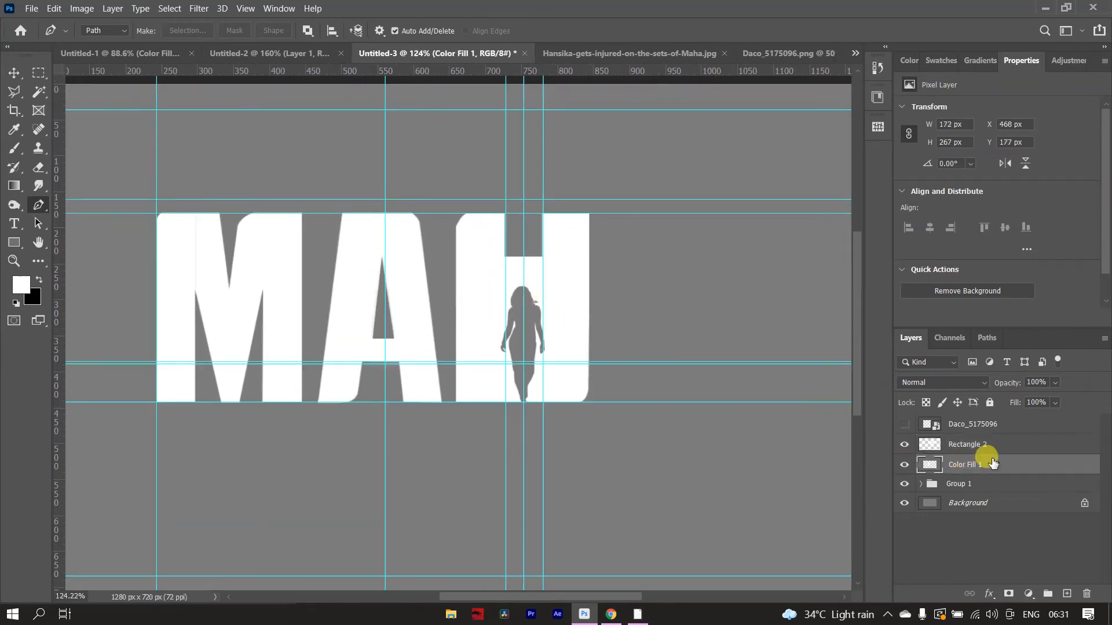
{"action": "key", "text": "ctrl+j"}
{"action": "key", "text": "ctrl+t"}
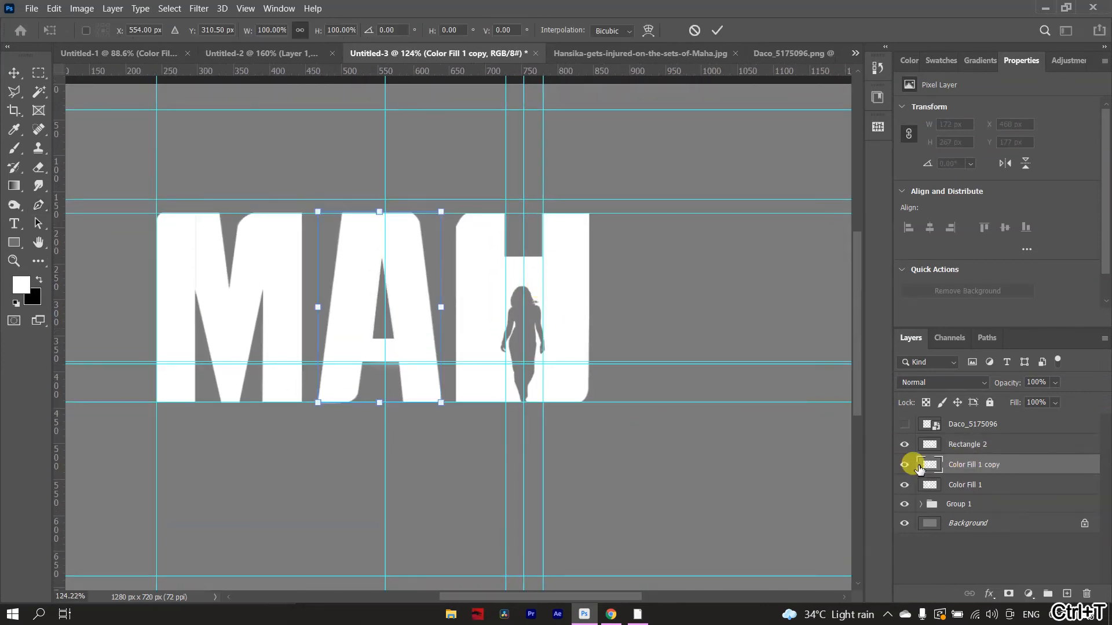
{"action": "left_click_drag", "start_coordinate": [411, 342], "coordinate": [698, 342]}
{"action": "left_click", "coordinate": [717, 32]}
{"action": "key", "text": "p"}
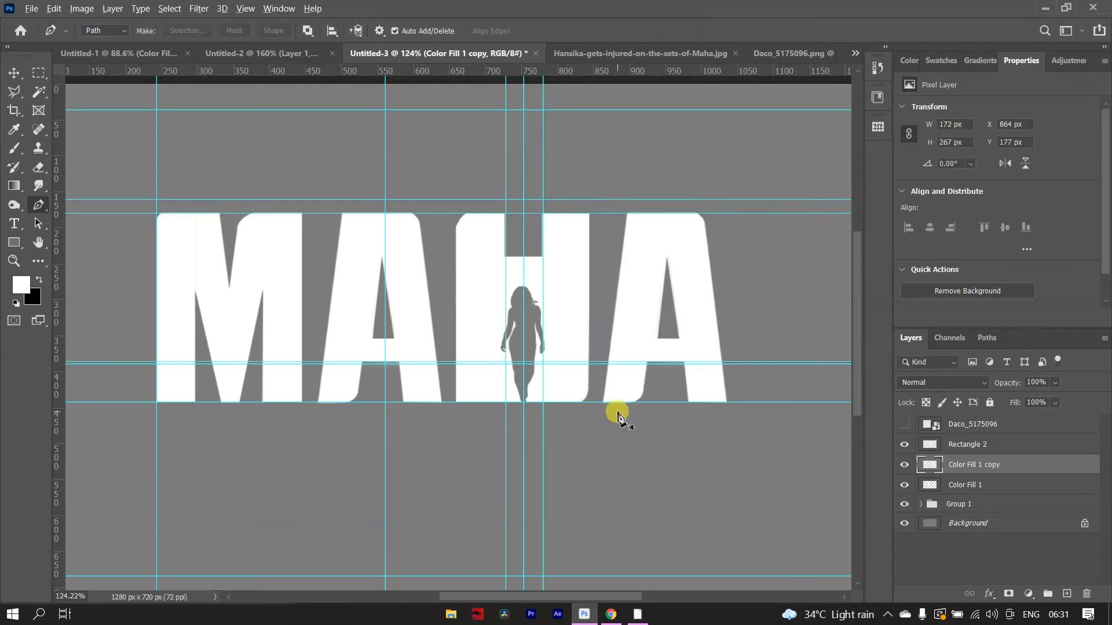
{"action": "key", "text": "ctrl+0"}
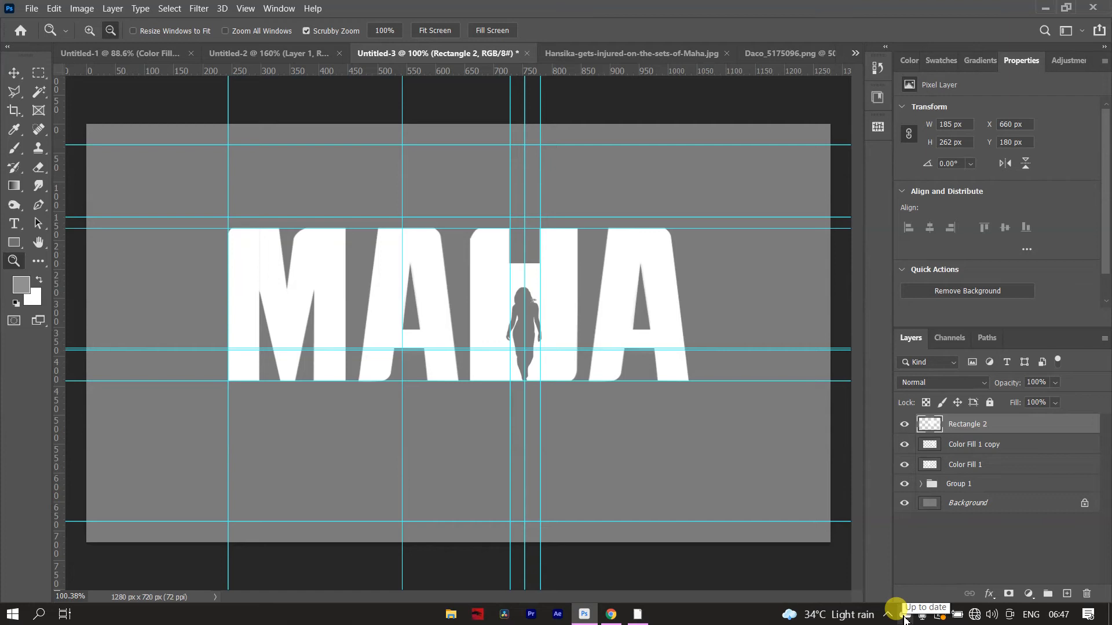
- Merge all visible layers into a new layer, hide the individual letter layers and Group 1 beneath it, and hide the guides
{"action": "key", "text": "ctrl+alt+shift+e"}
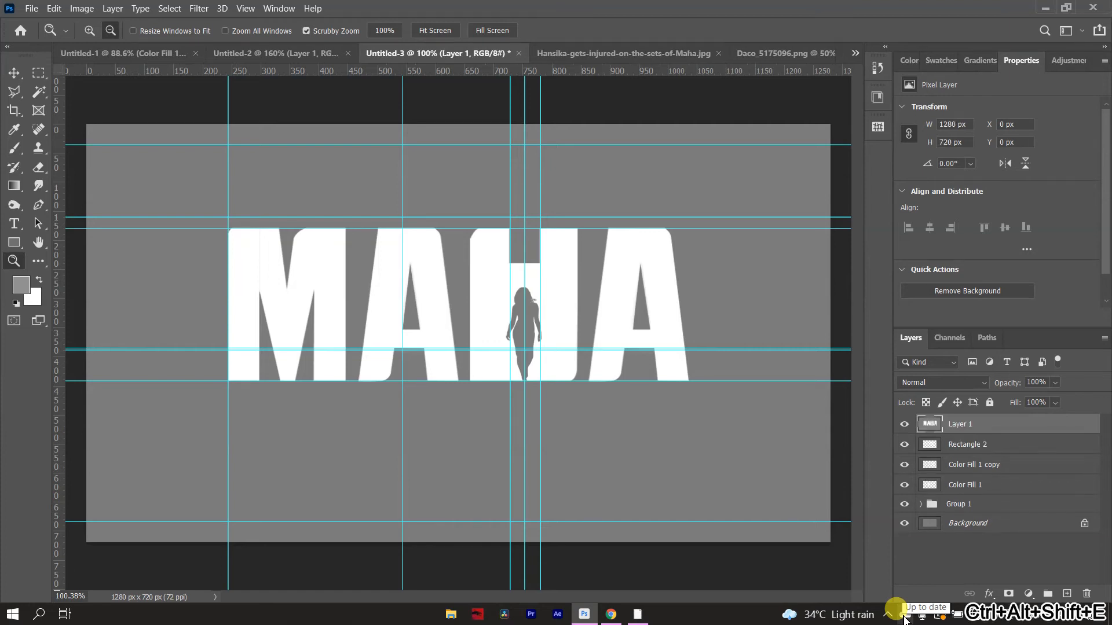
{"action": "left_click", "coordinate": [905, 445]}
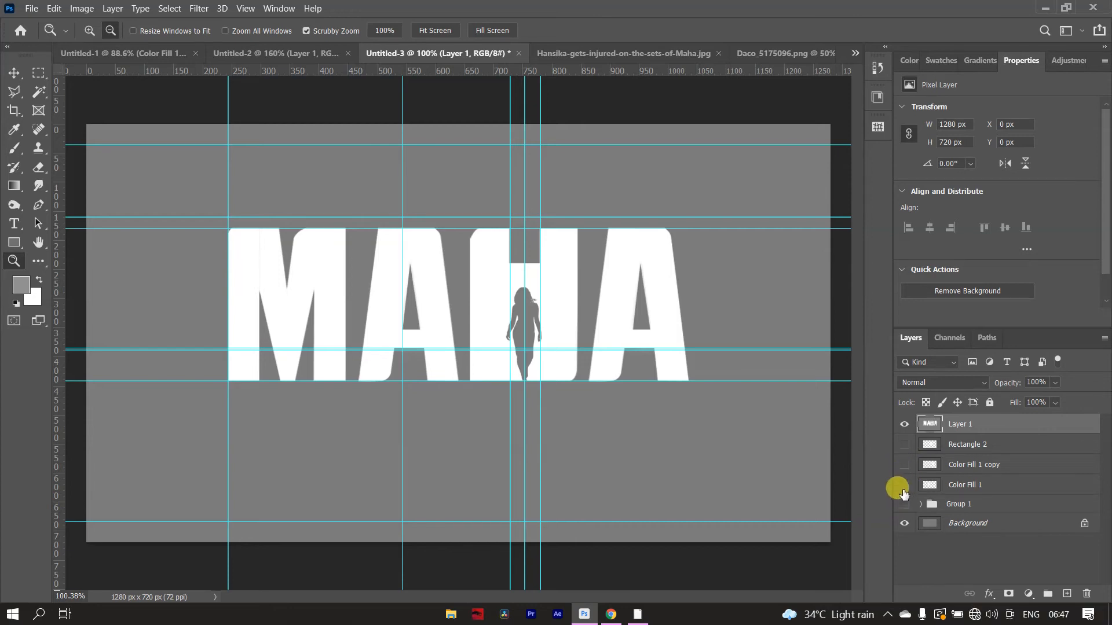
{"action": "key", "text": "h"}
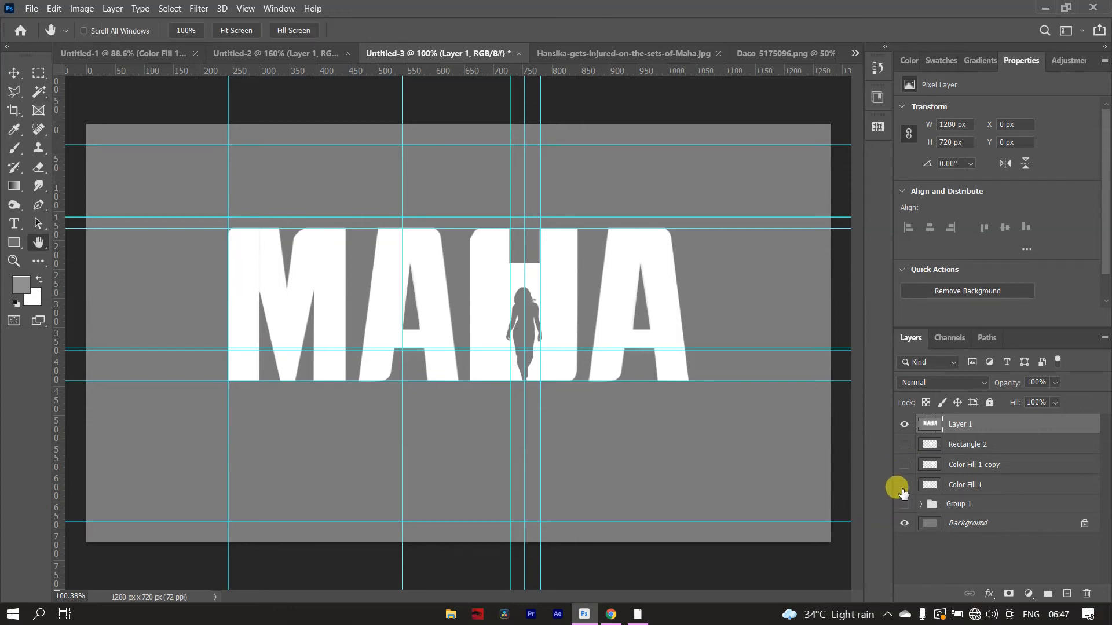
{"action": "key", "text": "ctrl+h"}
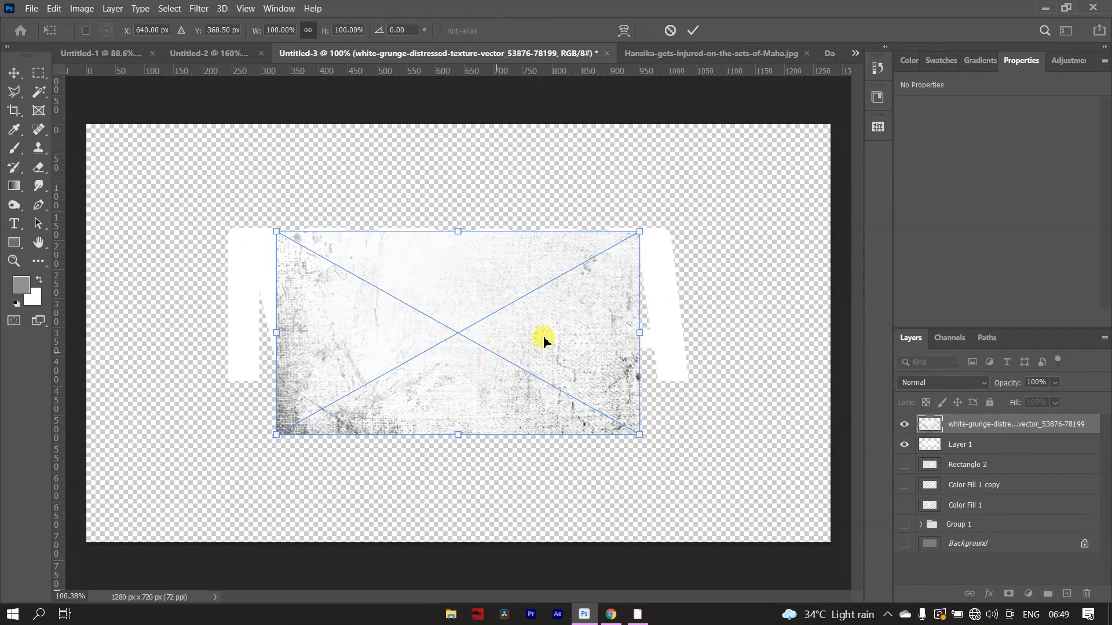
- Place the white-grunge-distressed texture over the four letters, resized to about 792 × 267 px, and clip it to Layer 1
{"action": "left_click_drag", "start_coordinate": [541, 343], "coordinate": [504, 292]}
{"action": "left_click_drag", "start_coordinate": [591, 178], "coordinate": [688, 226]}
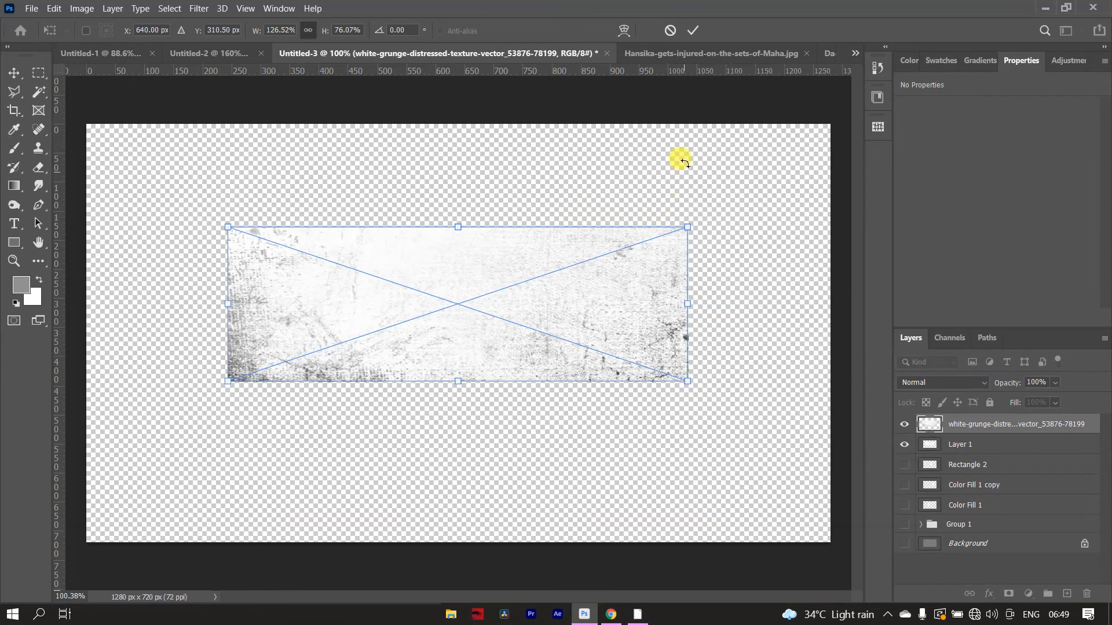
{"action": "left_click", "coordinate": [691, 30]}
{"action": "right_click", "coordinate": [993, 423]}
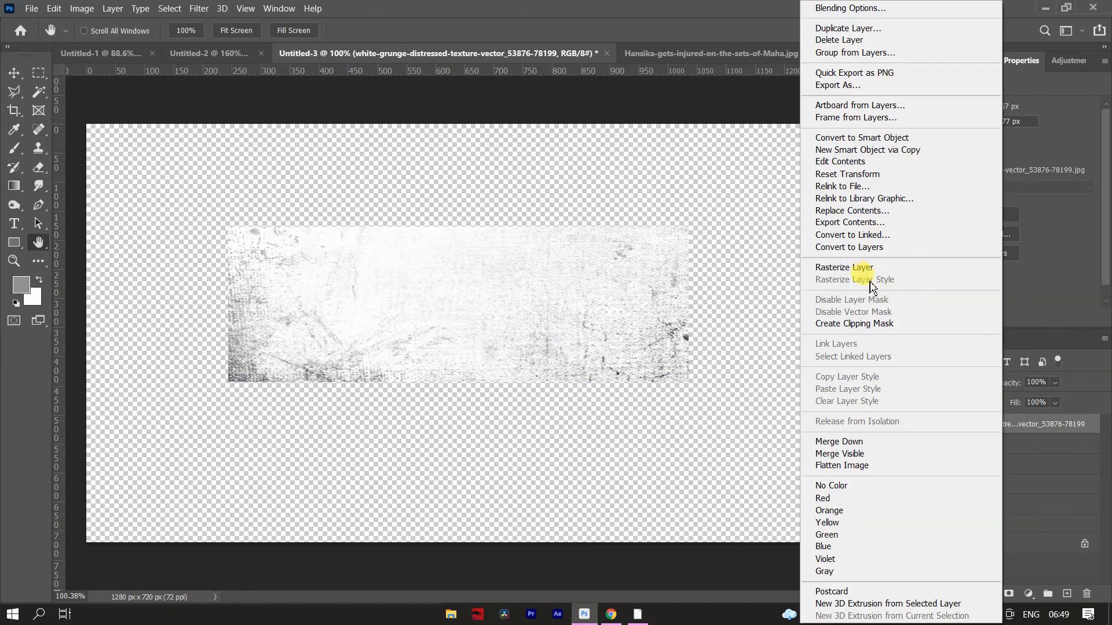
{"action": "left_click", "coordinate": [873, 322]}
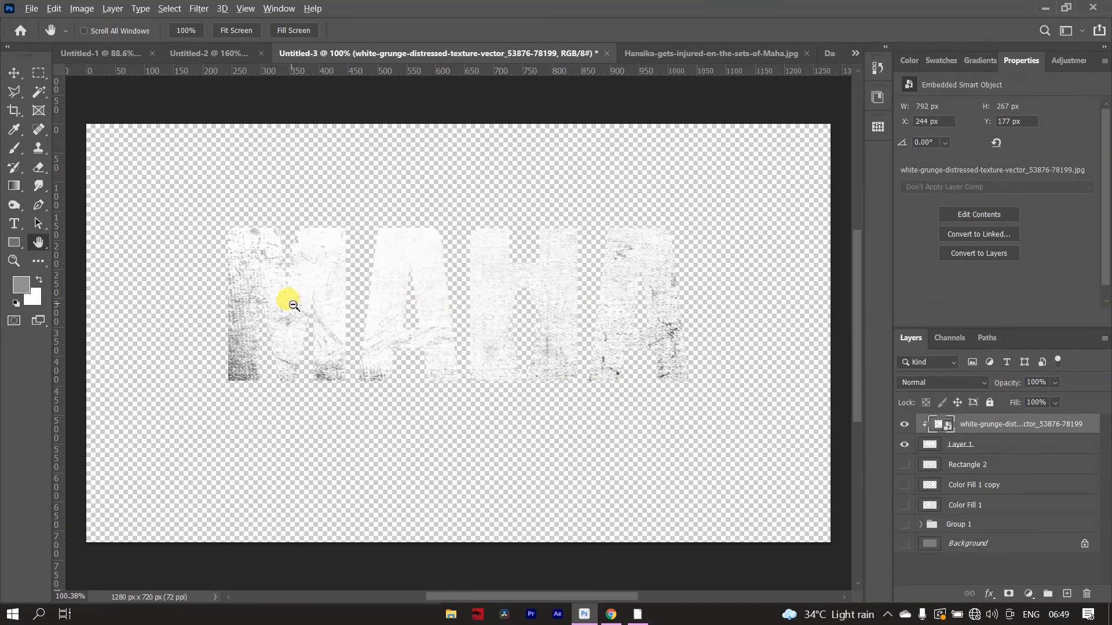
- Show the gray Background layer behind the textured letters and inspect the title up close
{"action": "scroll", "coordinate": [293, 305], "scroll_direction": "up", "scroll_amount": 5}
{"action": "scroll", "coordinate": [571, 317], "scroll_direction": "up", "scroll_amount": 3}
{"action": "scroll", "coordinate": [565, 313], "scroll_direction": "down", "scroll_amount": 7}
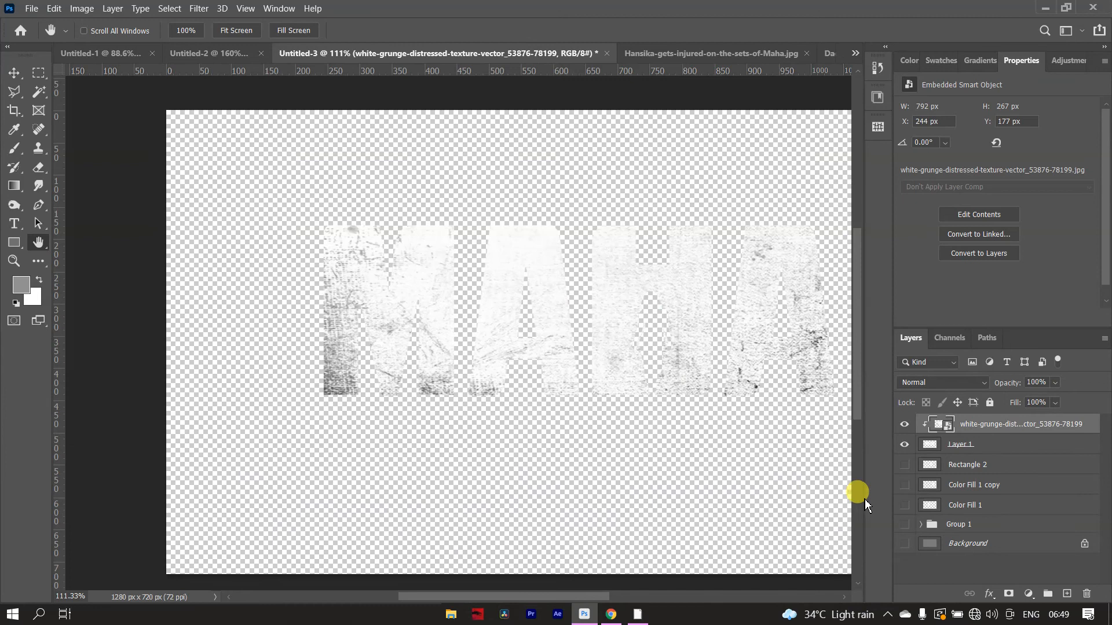
{"action": "left_click", "coordinate": [904, 545]}
{"action": "scroll", "coordinate": [347, 312], "scroll_direction": "up", "scroll_amount": 3}
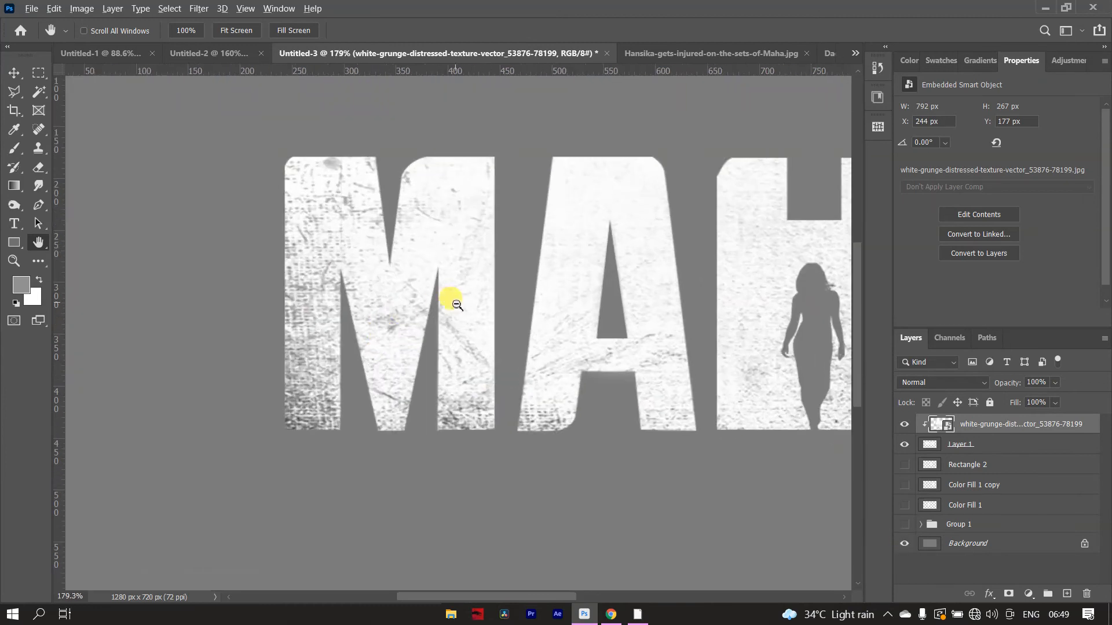
{"action": "scroll", "coordinate": [458, 304], "scroll_direction": "down", "scroll_amount": 4}
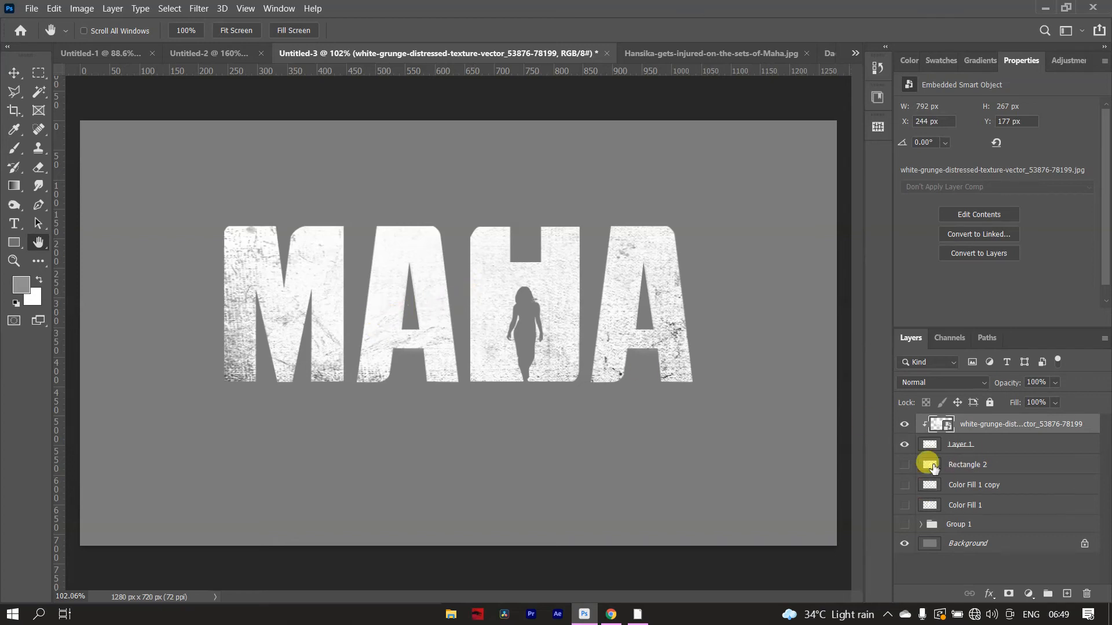
- Add a mask to the texture layer and hide texture on the M's right stem and first A's foot using a black Dissolve brush, about 40 px
{"action": "left_click", "coordinate": [1009, 594]}
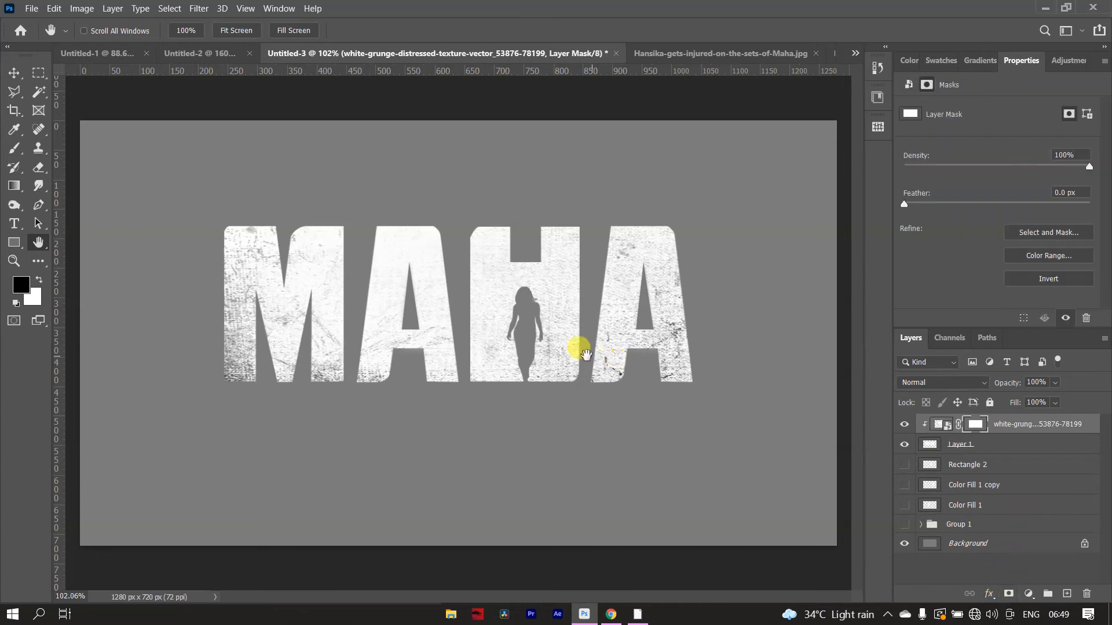
{"action": "key", "text": "b"}
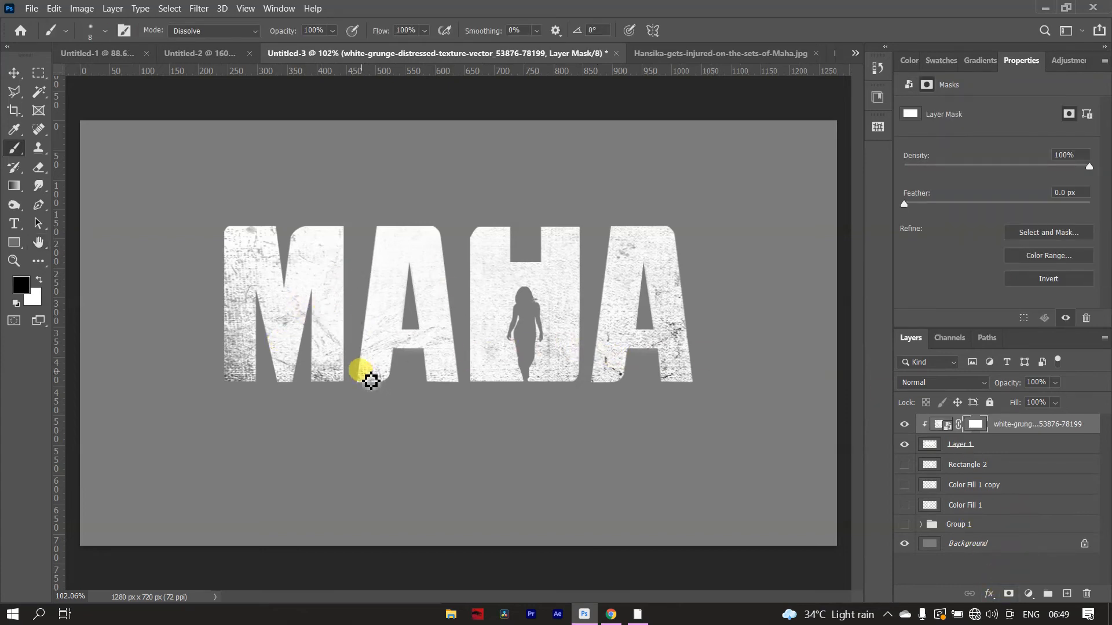
{"action": "key", "text": "bracketright"}
{"action": "key", "text": "bracketright"}
{"action": "key", "text": "bracketright"}
{"action": "key", "text": "bracketright"}
{"action": "key", "text": "bracketright"}
{"action": "key", "text": "bracketright"}
{"action": "key", "text": "bracketright"}
{"action": "key", "text": "bracketright"}
{"action": "key", "text": "bracketright"}
{"action": "mouse_move", "coordinate": [334, 369]}
{"action": "left_mouse_down"}
{"action": "mouse_move", "coordinate": [323, 386]}
{"action": "mouse_move", "coordinate": [320, 368]}
{"action": "left_mouse_up"}
{"action": "key", "text": "bracketleft"}
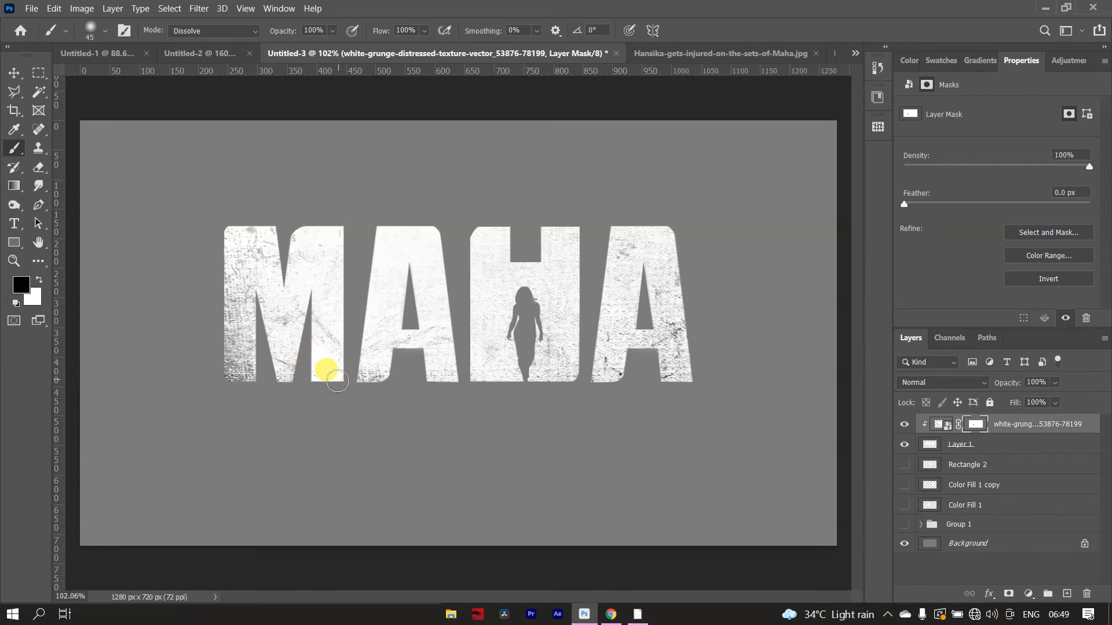
{"action": "mouse_move", "coordinate": [359, 250]}
{"action": "left_mouse_down"}
{"action": "mouse_move", "coordinate": [330, 301]}
{"action": "mouse_move", "coordinate": [325, 356]}
{"action": "mouse_move", "coordinate": [331, 239]}
{"action": "left_mouse_up"}
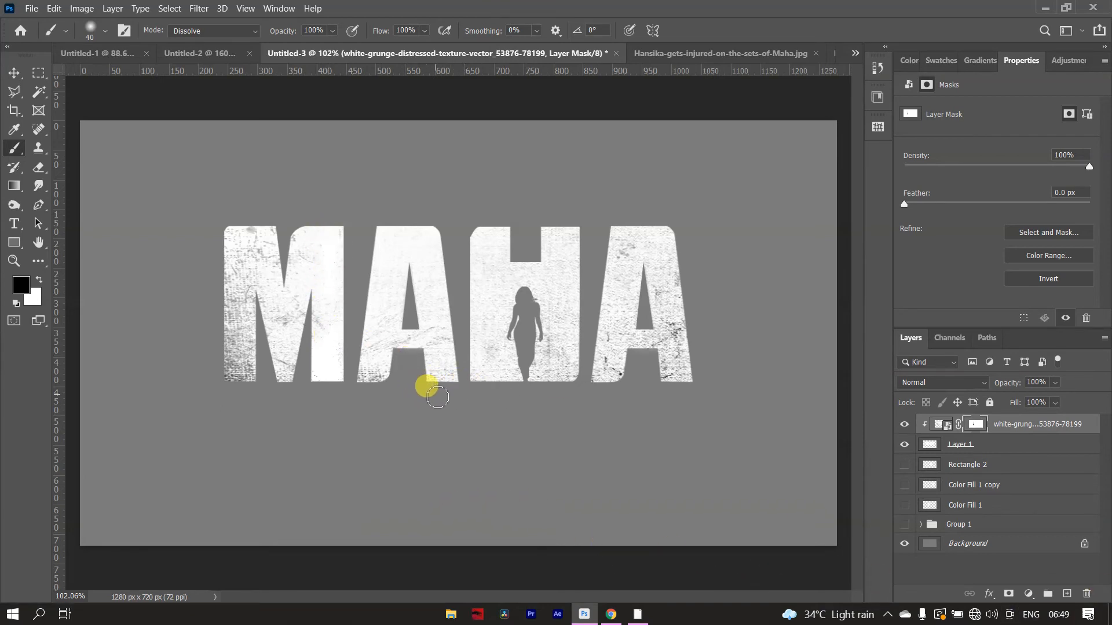
{"action": "mouse_move", "coordinate": [385, 392]}
{"action": "left_mouse_down"}
{"action": "mouse_move", "coordinate": [363, 397]}
{"action": "mouse_move", "coordinate": [364, 381]}
{"action": "left_mouse_up"}
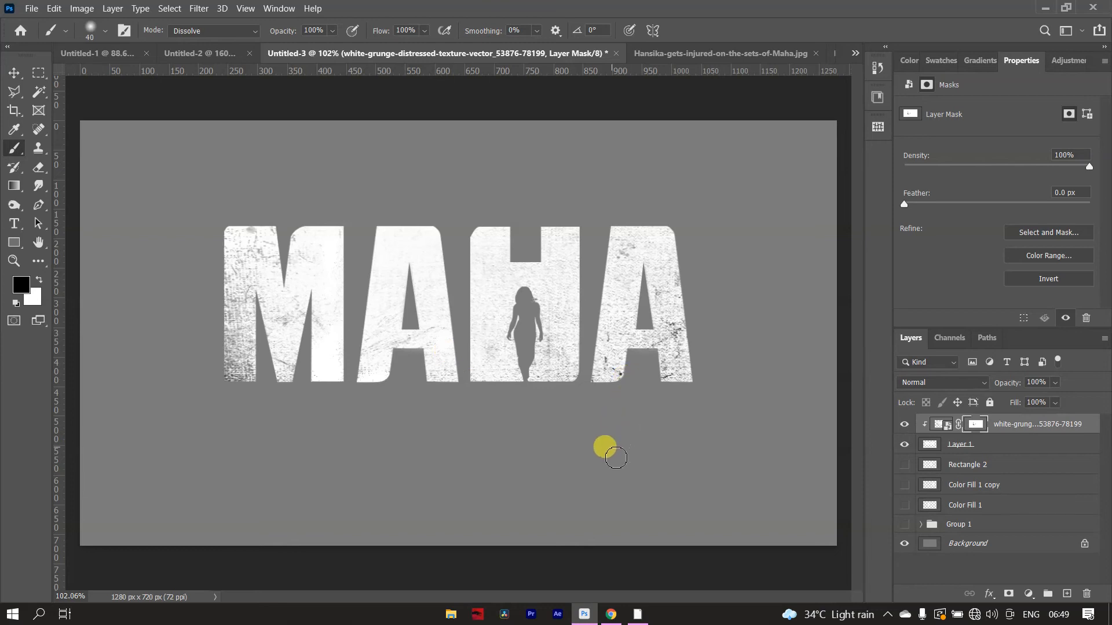
- Mask out patches of texture on the H's upper right arm and across the middle of the last A
{"action": "mouse_move", "coordinate": [552, 248]}
{"action": "left_mouse_down"}
{"action": "mouse_move", "coordinate": [571, 238]}
{"action": "mouse_move", "coordinate": [546, 245]}
{"action": "mouse_move", "coordinate": [556, 255]}
{"action": "left_mouse_up"}
{"action": "left_click_drag", "start_coordinate": [664, 346], "coordinate": [693, 321]}
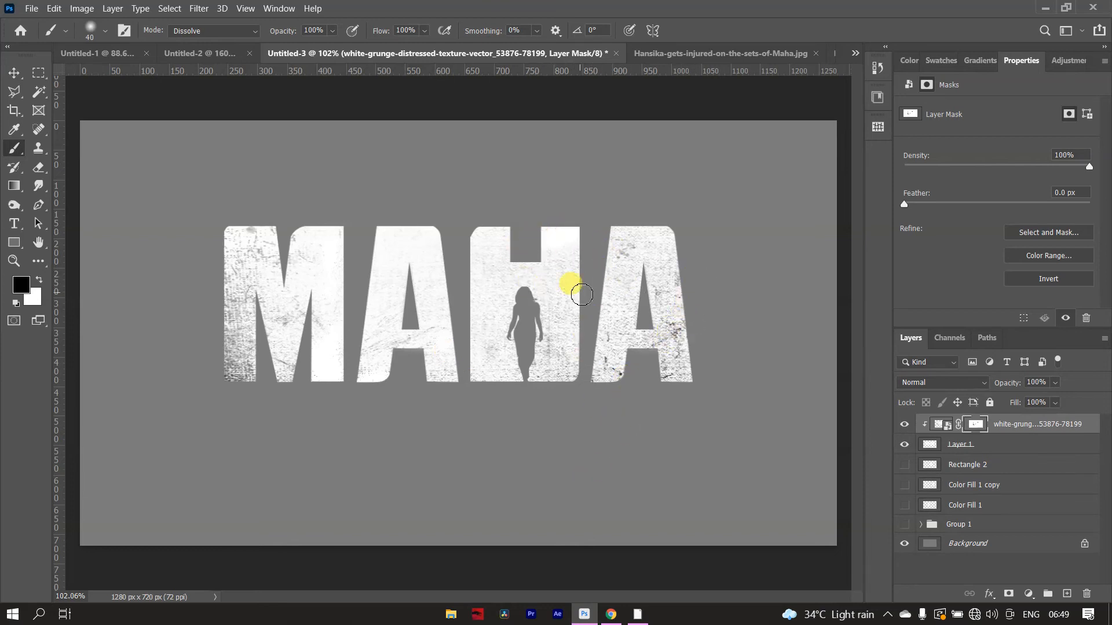
{"action": "mouse_move", "coordinate": [581, 295]}
{"action": "left_mouse_down"}
{"action": "mouse_move", "coordinate": [619, 299]}
{"action": "mouse_move", "coordinate": [630, 286]}
{"action": "mouse_move", "coordinate": [619, 328]}
{"action": "mouse_move", "coordinate": [603, 297]}
{"action": "mouse_move", "coordinate": [641, 269]}
{"action": "mouse_move", "coordinate": [655, 274]}
{"action": "mouse_move", "coordinate": [679, 309]}
{"action": "mouse_move", "coordinate": [647, 295]}
{"action": "mouse_move", "coordinate": [668, 279]}
{"action": "mouse_move", "coordinate": [681, 340]}
{"action": "left_mouse_up"}
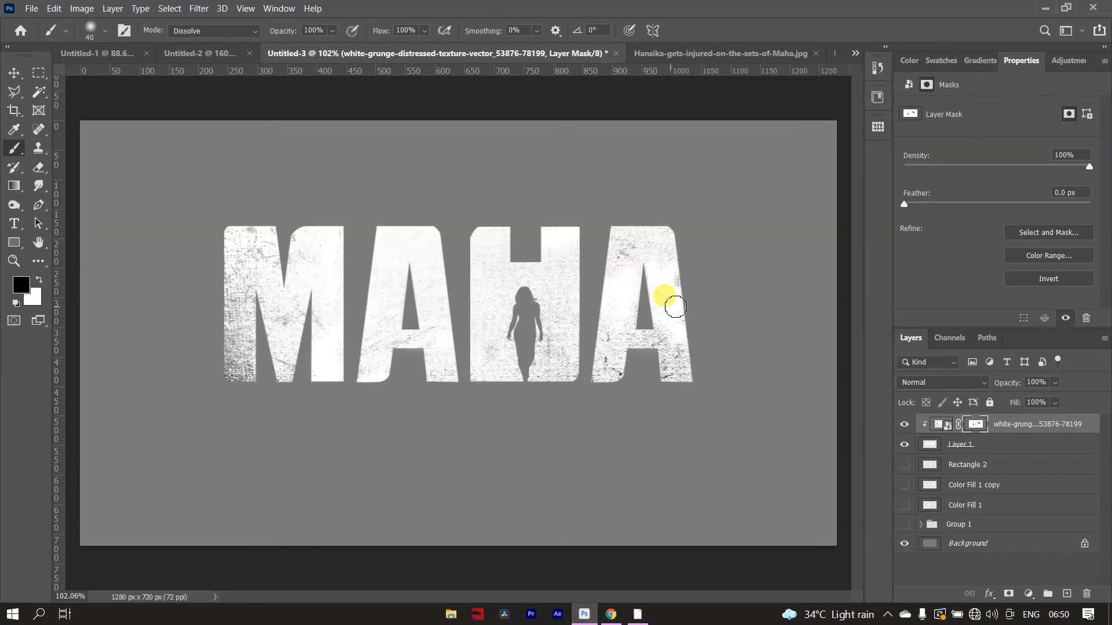
- On a new layer, paint a gray vertical Dissolve stroke about 15 × 115 px with a 9 px brush along the M's left stem joint
{"action": "scroll", "coordinate": [373, 258], "scroll_direction": "down", "scroll_amount": 1}
{"action": "scroll", "coordinate": [269, 253], "scroll_direction": "up", "scroll_amount": 2}
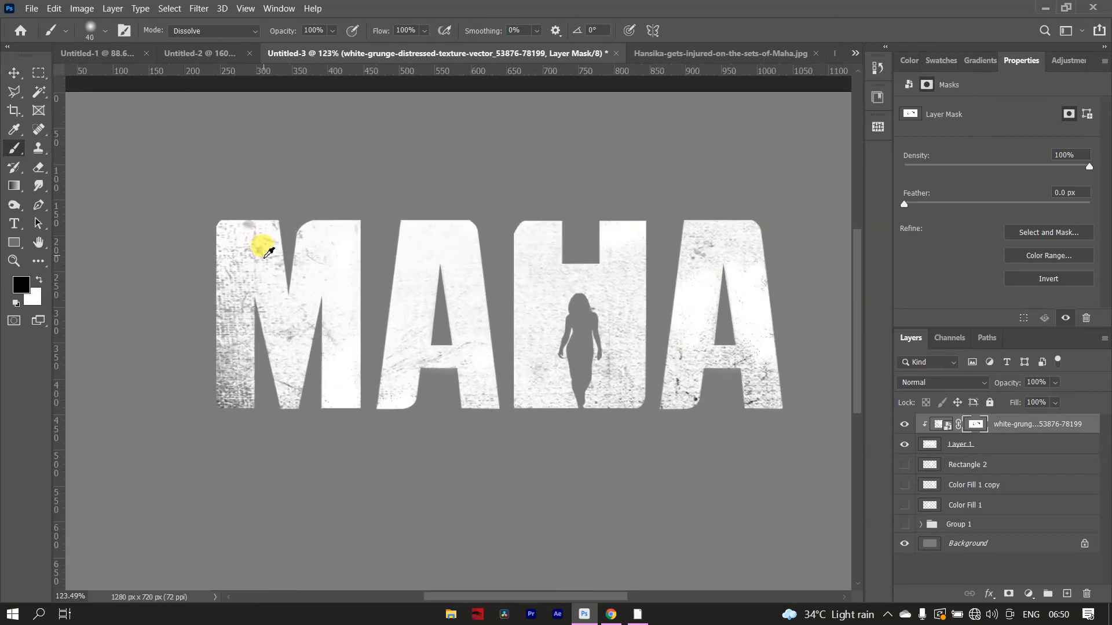
{"action": "scroll", "coordinate": [253, 248], "scroll_direction": "up", "scroll_amount": 1}
{"action": "scroll", "coordinate": [228, 228], "scroll_direction": "up", "scroll_amount": 1}
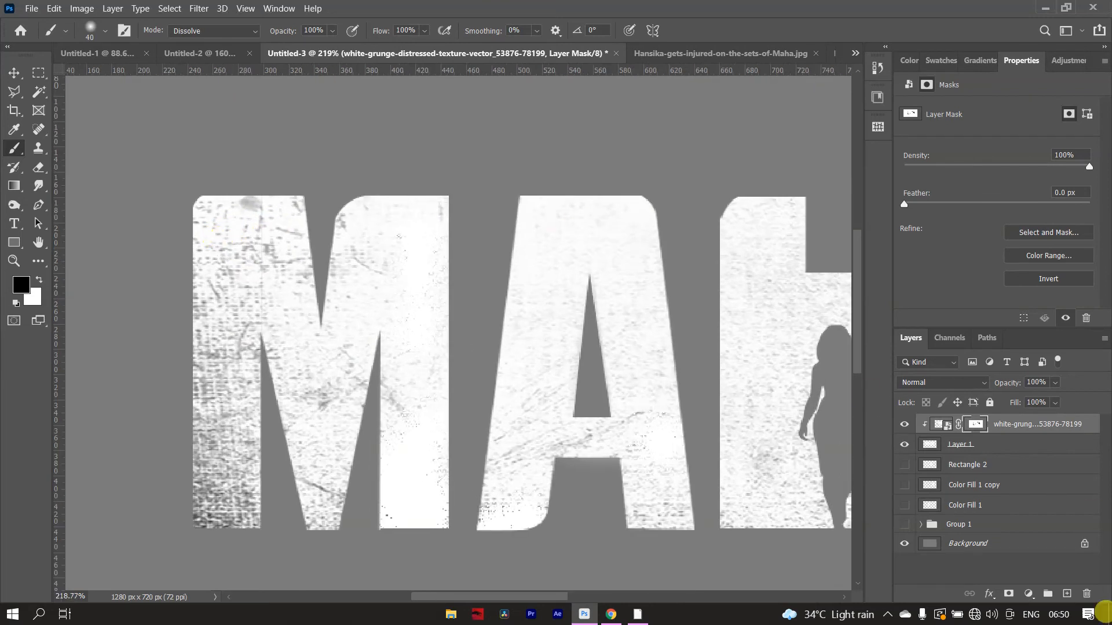
{"action": "left_click", "coordinate": [1067, 594]}
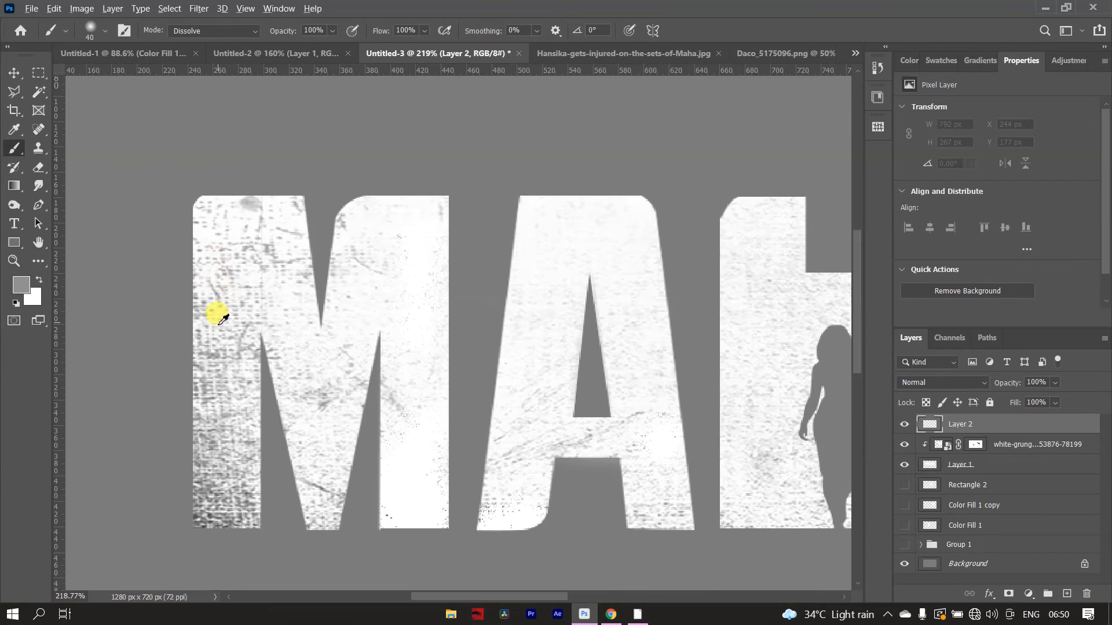
{"action": "left_click_drag", "start_coordinate": [246, 335], "coordinate": [192, 330]}
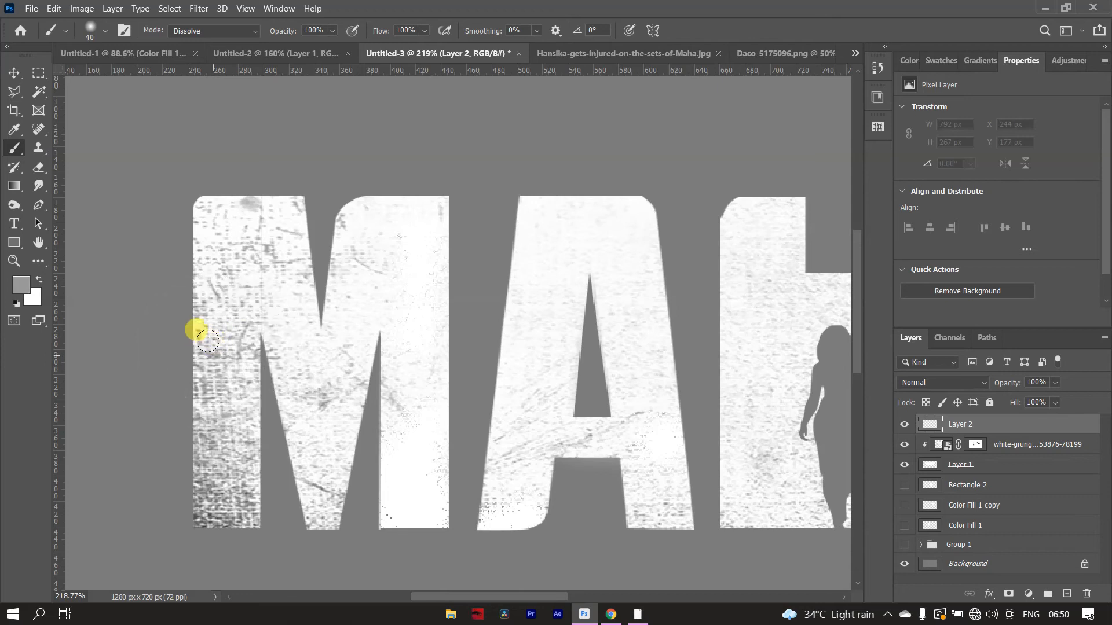
{"action": "key", "text": "bracketleft"}
{"action": "key", "text": "bracketleft"}
{"action": "key", "text": "bracketleft"}
{"action": "key", "text": "bracketleft"}
{"action": "key", "text": "bracketleft"}
{"action": "key", "text": "bracketleft"}
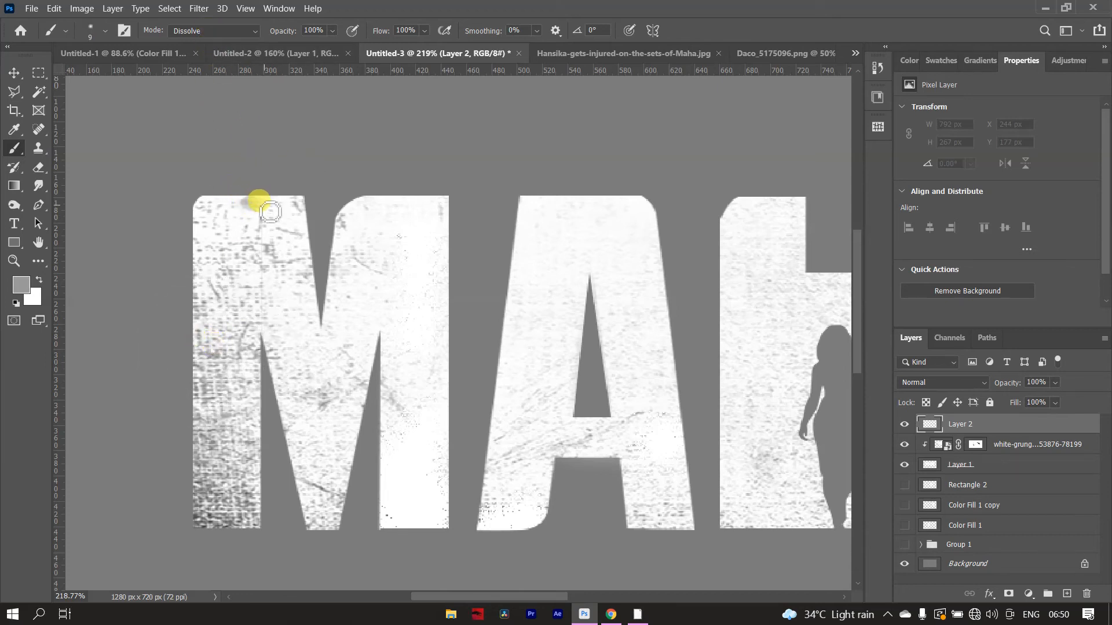
{"action": "left_click_drag", "start_coordinate": [266, 212], "coordinate": [268, 211]}
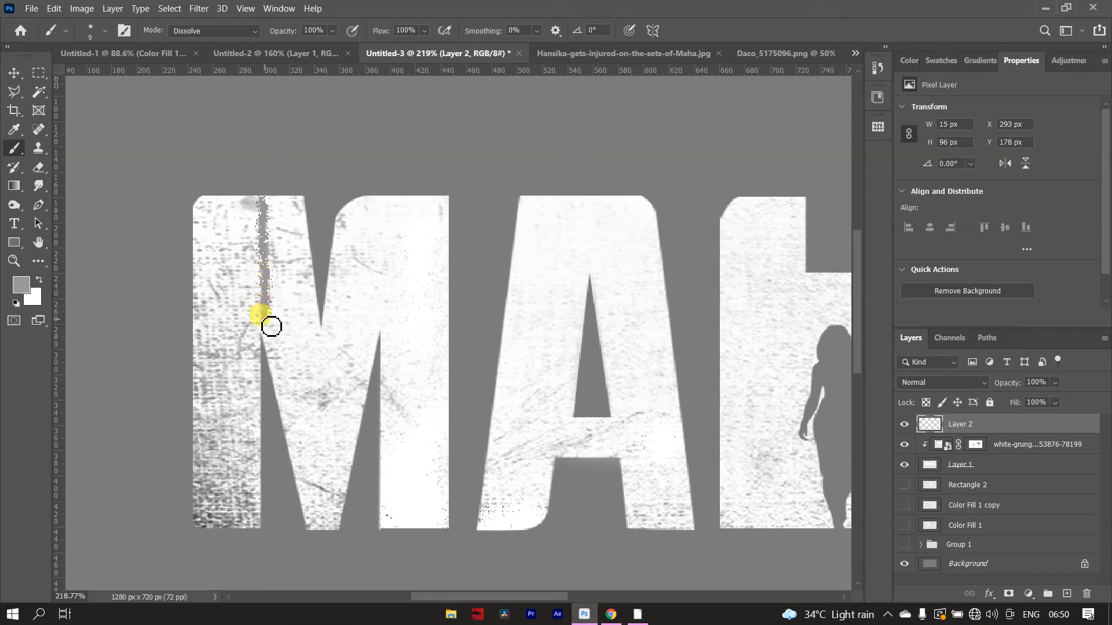
- Apply a Motion Blur to the gray stroke with an angle of 0° and a distance of 6 pixels
{"action": "scroll", "coordinate": [263, 273], "scroll_direction": "up", "scroll_amount": 5}
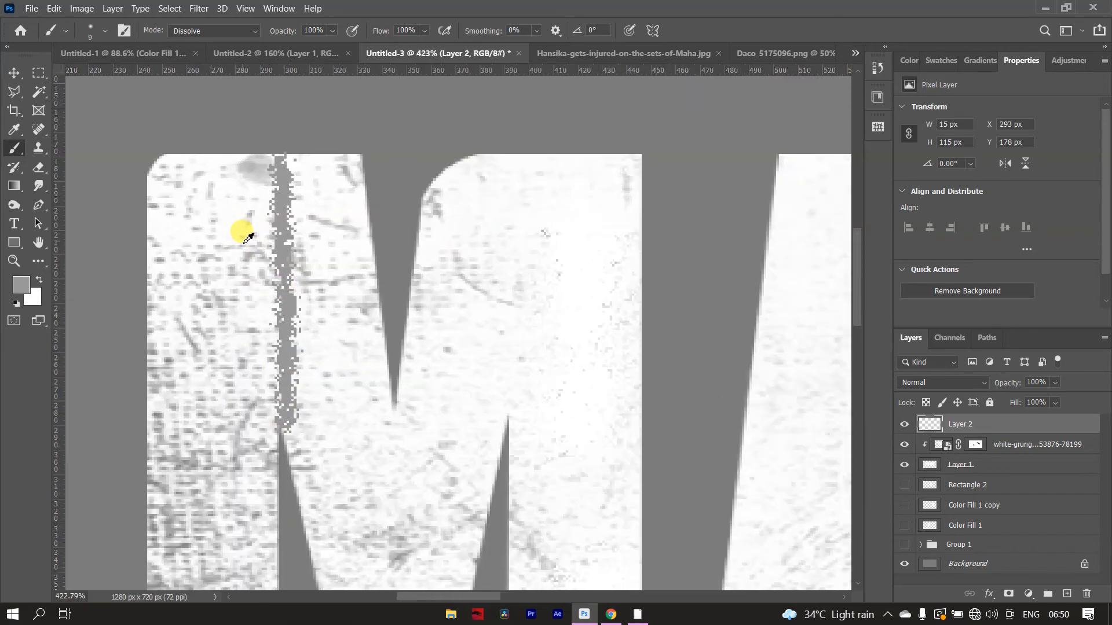
{"action": "scroll", "coordinate": [268, 223], "scroll_direction": "down", "scroll_amount": 5}
{"action": "scroll", "coordinate": [263, 145], "scroll_direction": "up", "scroll_amount": 2}
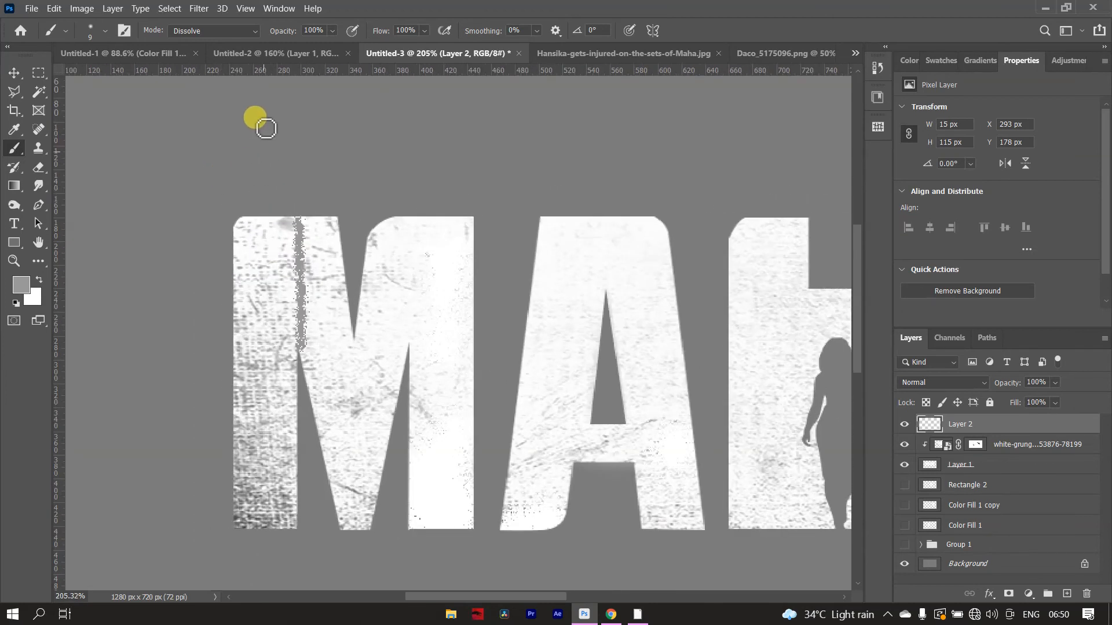
{"action": "left_click", "coordinate": [202, 10]}
{"action": "mouse_move", "coordinate": [316, 174]}
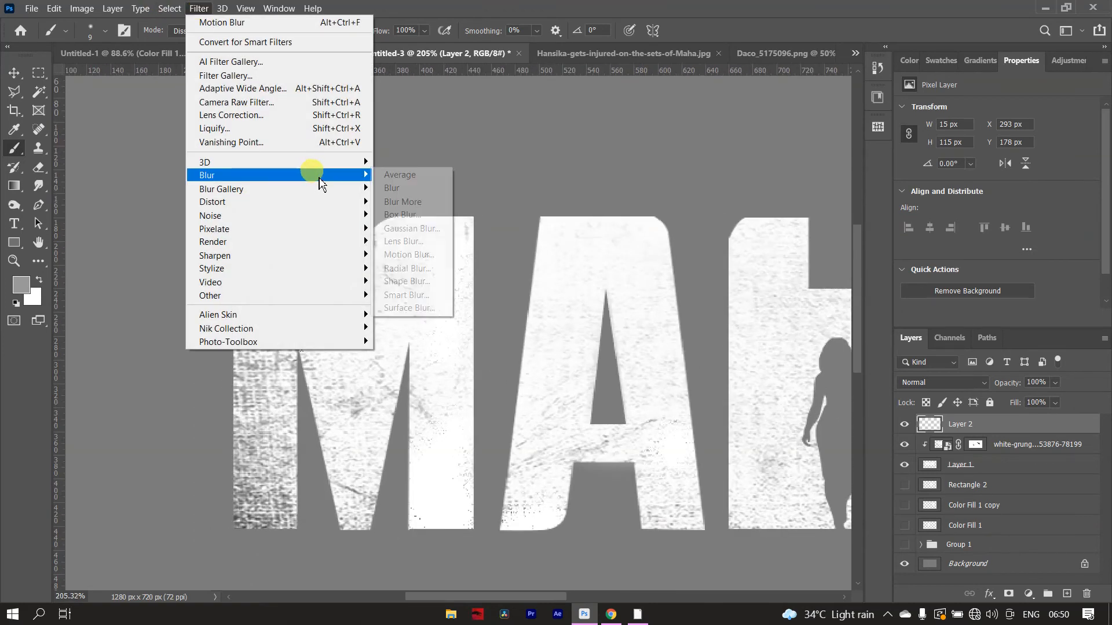
{"action": "left_click", "coordinate": [411, 255]}
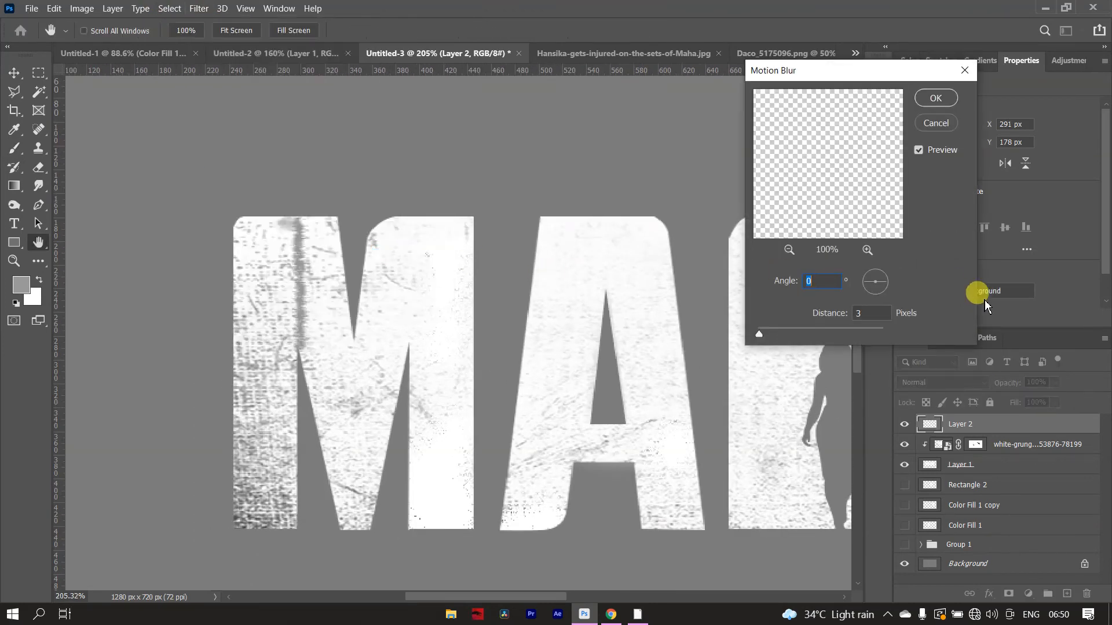
{"action": "left_click_drag", "start_coordinate": [764, 340], "coordinate": [763, 338]}
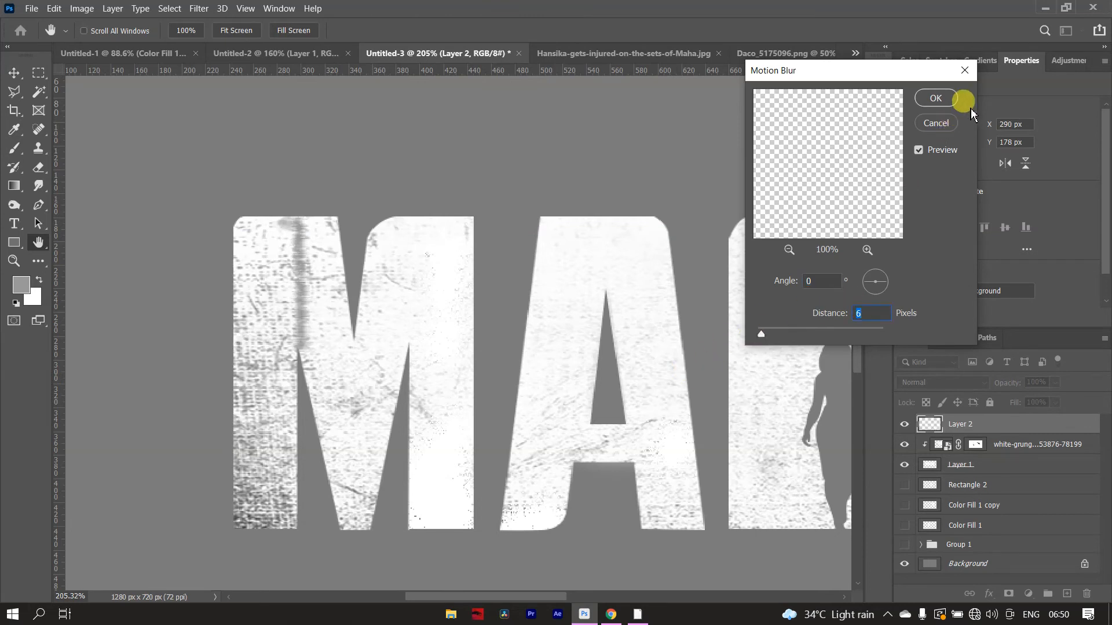
{"action": "left_click", "coordinate": [937, 97]}
- Duplicate the blurred stroke and move the copy to the M's right stem joint, at about X 381 px
{"action": "key", "text": "ctrl+j"}
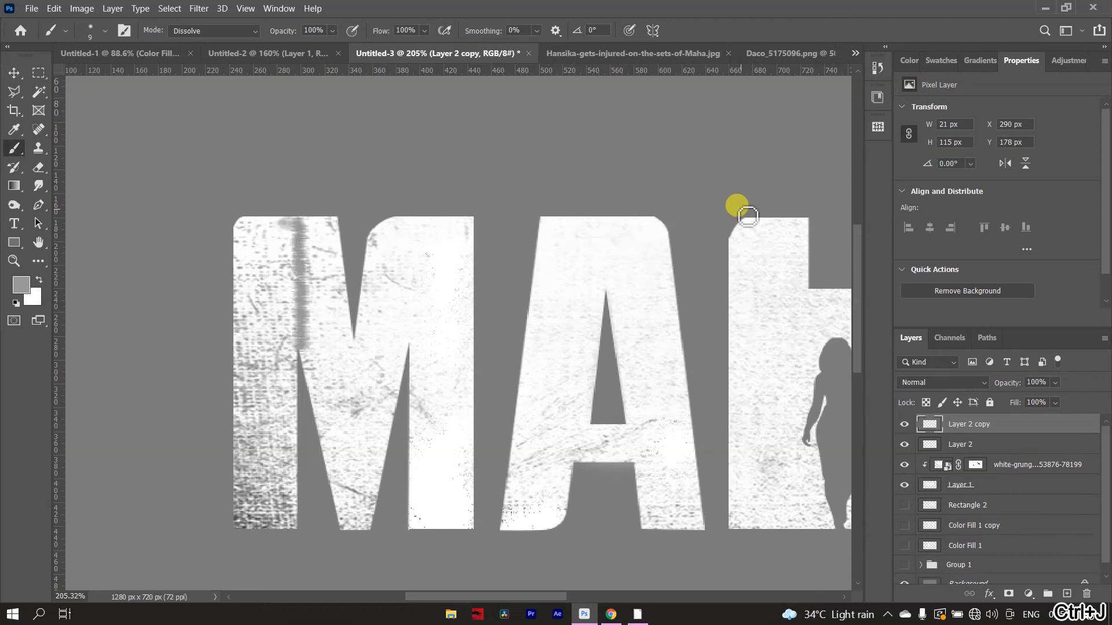
{"action": "key", "text": "ctrl+t"}
{"action": "left_click_drag", "start_coordinate": [320, 313], "coordinate": [429, 313]}
{"action": "left_click", "coordinate": [717, 30]}
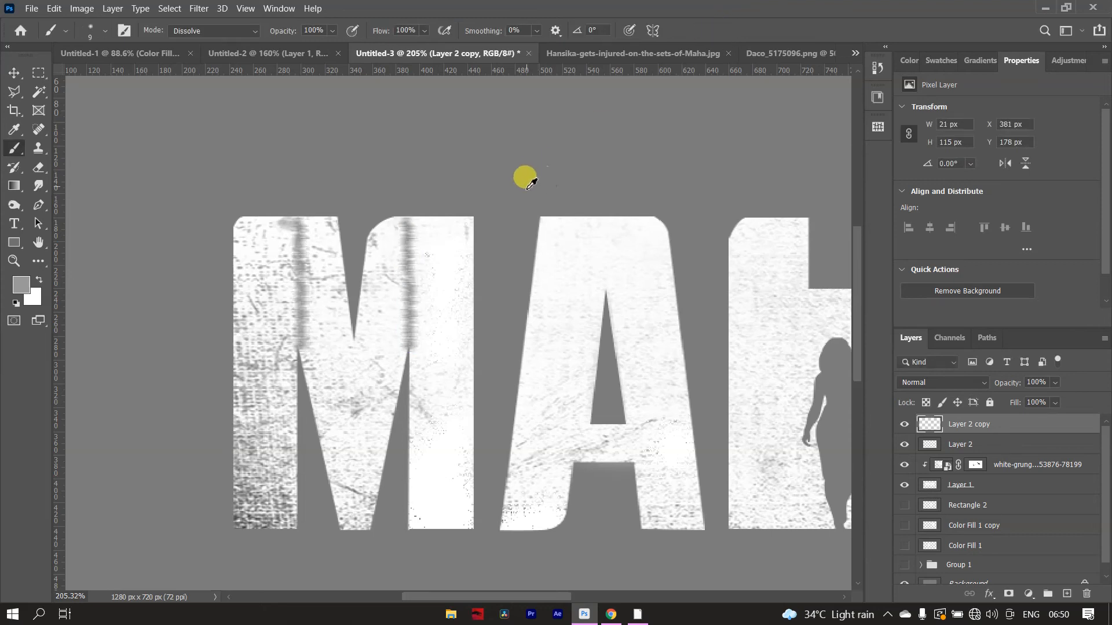
- Delete the right half of the Layer 2 copy stroke within a selection of about 30 × 118 px starting at X 392 px, and deselect
{"action": "scroll", "coordinate": [512, 179], "scroll_direction": "down", "scroll_amount": 5}
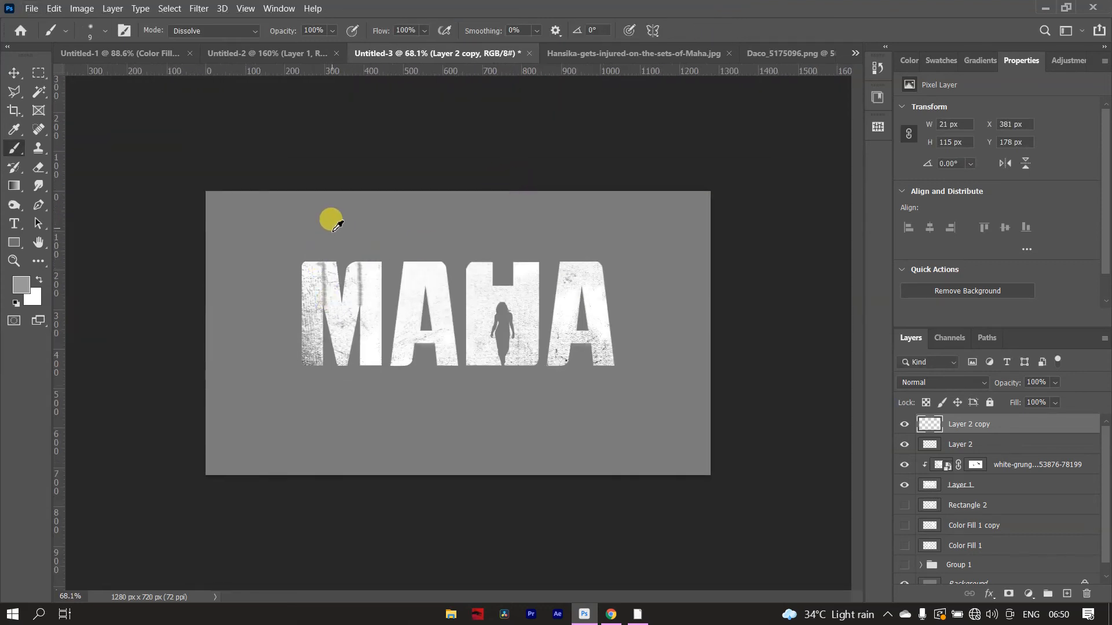
{"action": "scroll", "coordinate": [331, 227], "scroll_direction": "up", "scroll_amount": 5}
{"action": "scroll", "coordinate": [140, 287], "scroll_direction": "up", "scroll_amount": 3}
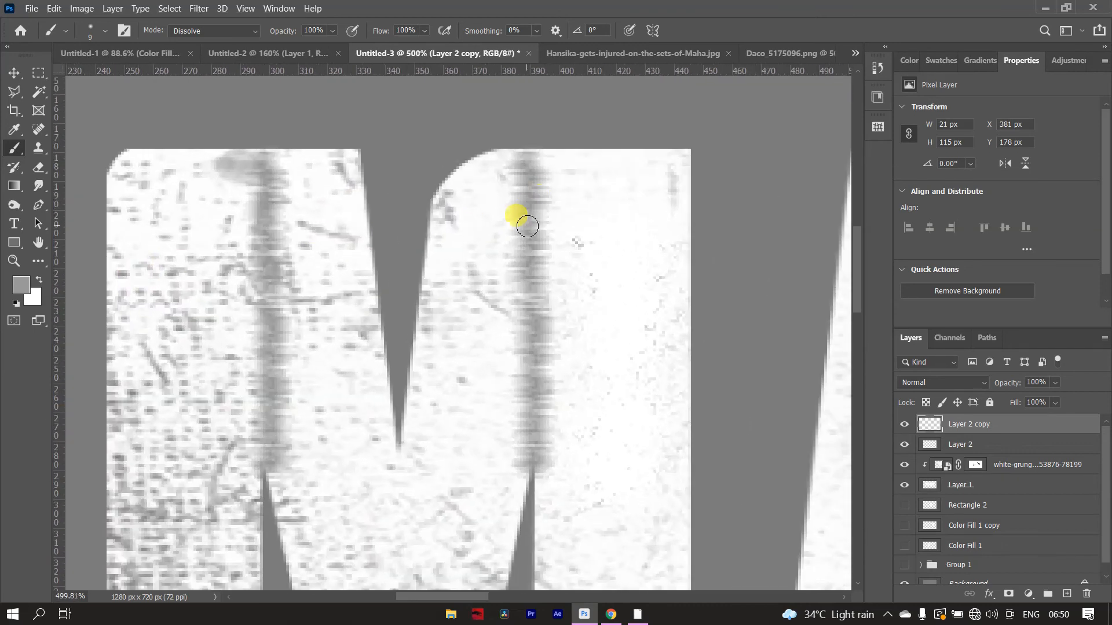
{"action": "left_click", "coordinate": [1021, 444]}
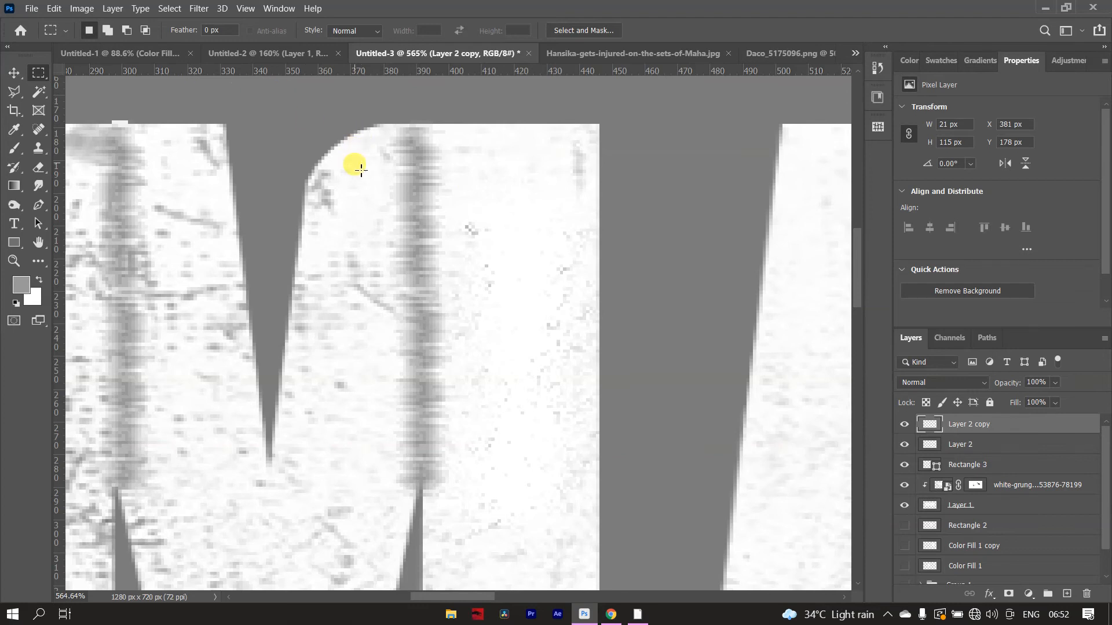
{"action": "left_click_drag", "start_coordinate": [432, 128], "coordinate": [463, 494]}
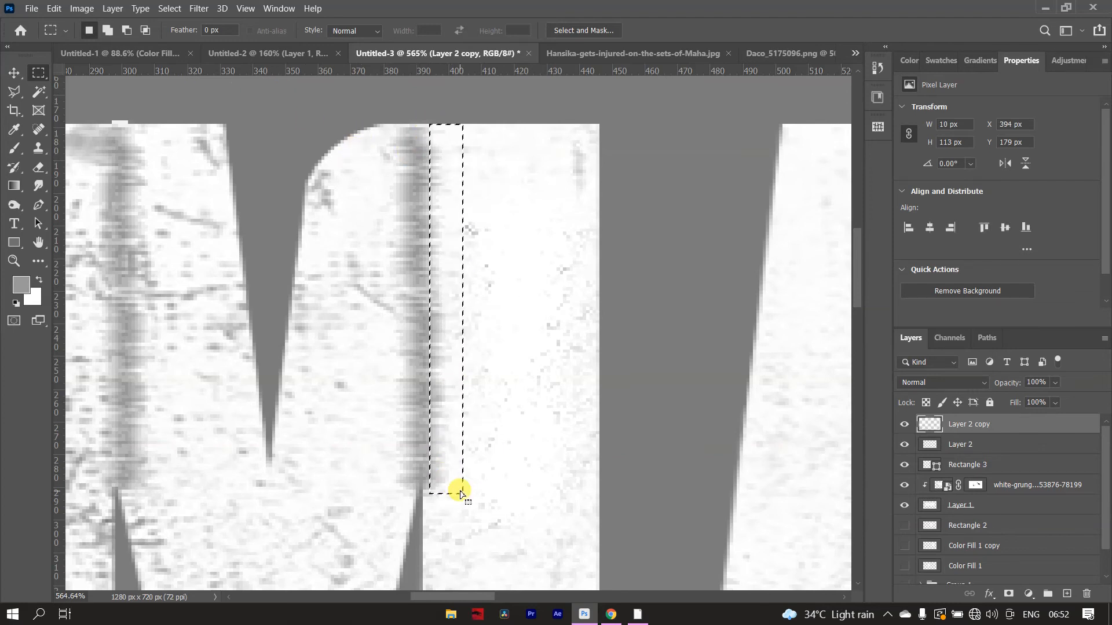
{"action": "key", "text": "ctrl+d"}
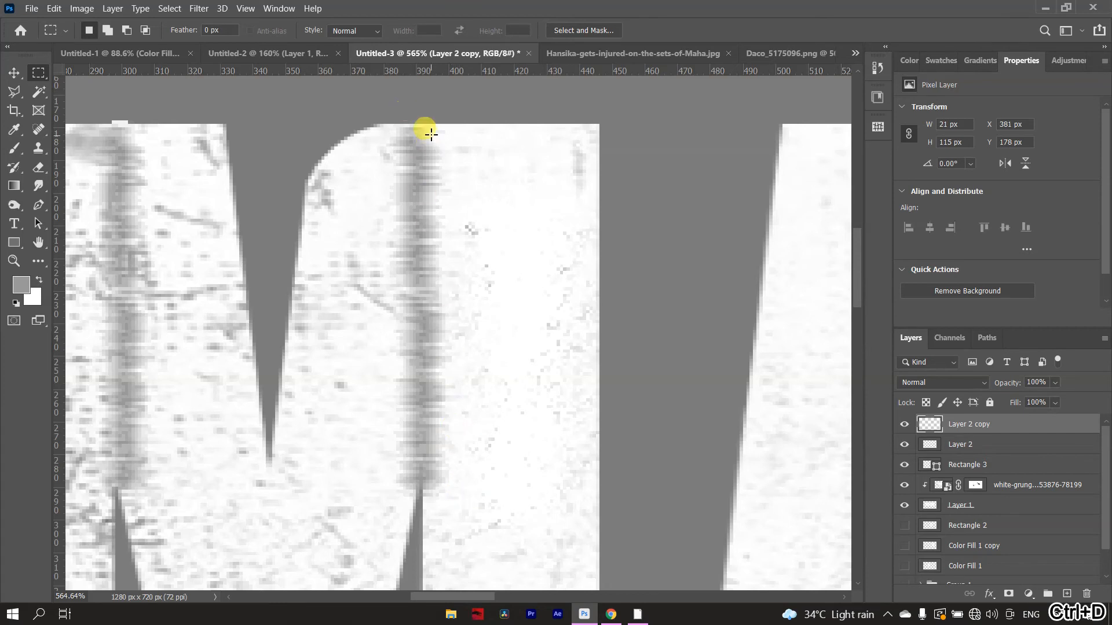
{"action": "left_click_drag", "start_coordinate": [423, 122], "coordinate": [521, 507]}
{"action": "key", "text": "Delete"}
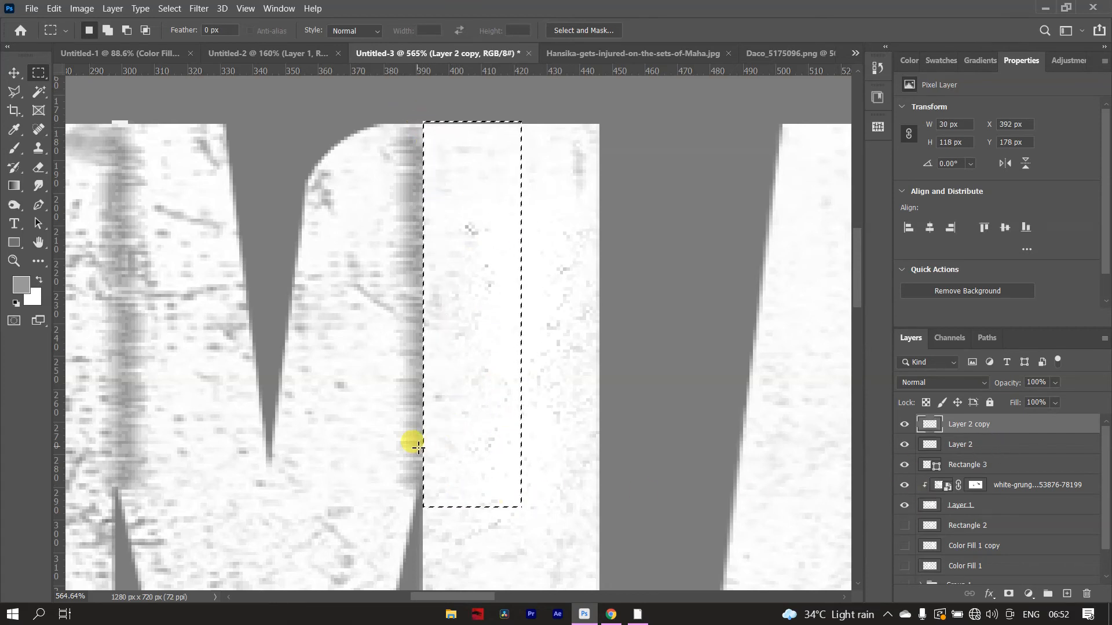
{"action": "key", "text": "ctrl+d"}
- Delete the left half of the Layer 2 stroke within a selection of about 21 × 119 px starting at X 277 px, and deselect
{"action": "scroll", "coordinate": [330, 390], "scroll_direction": "down", "scroll_amount": 4}
{"action": "scroll", "coordinate": [226, 307], "scroll_direction": "up", "scroll_amount": 3}
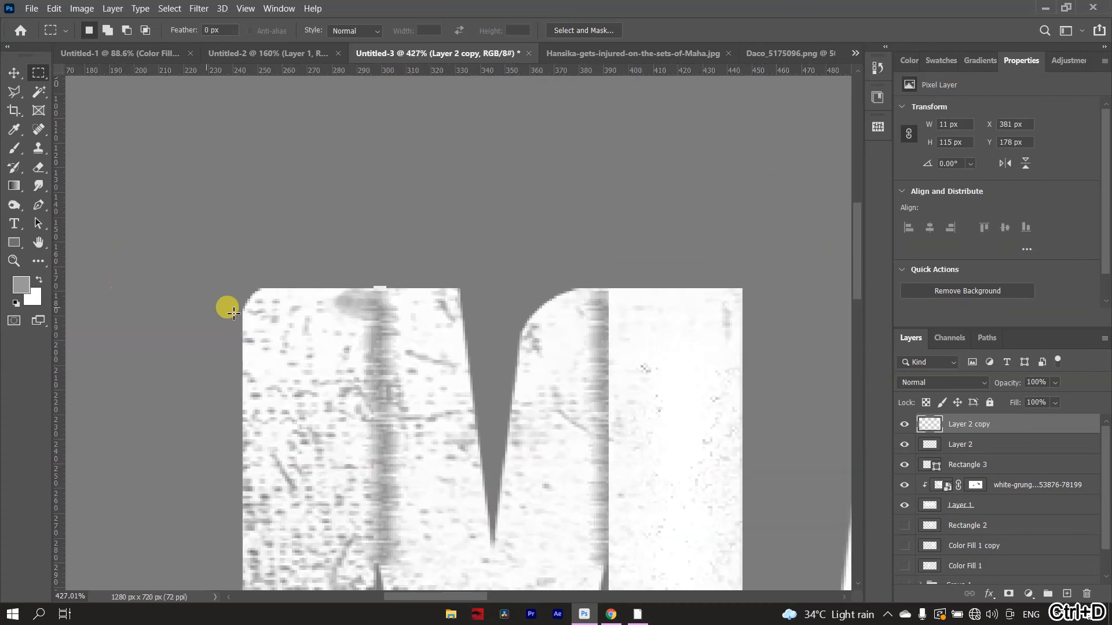
{"action": "left_click_drag", "start_coordinate": [325, 197], "coordinate": [378, 489]}
{"action": "left_click", "coordinate": [1047, 453]}
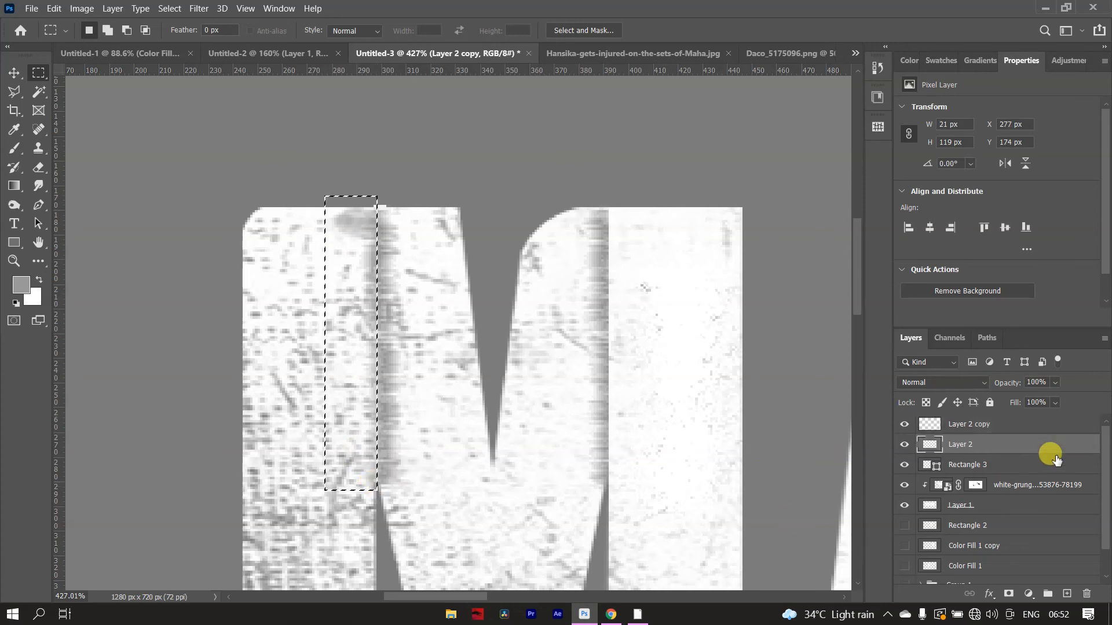
{"action": "key", "text": "ctrl+d"}
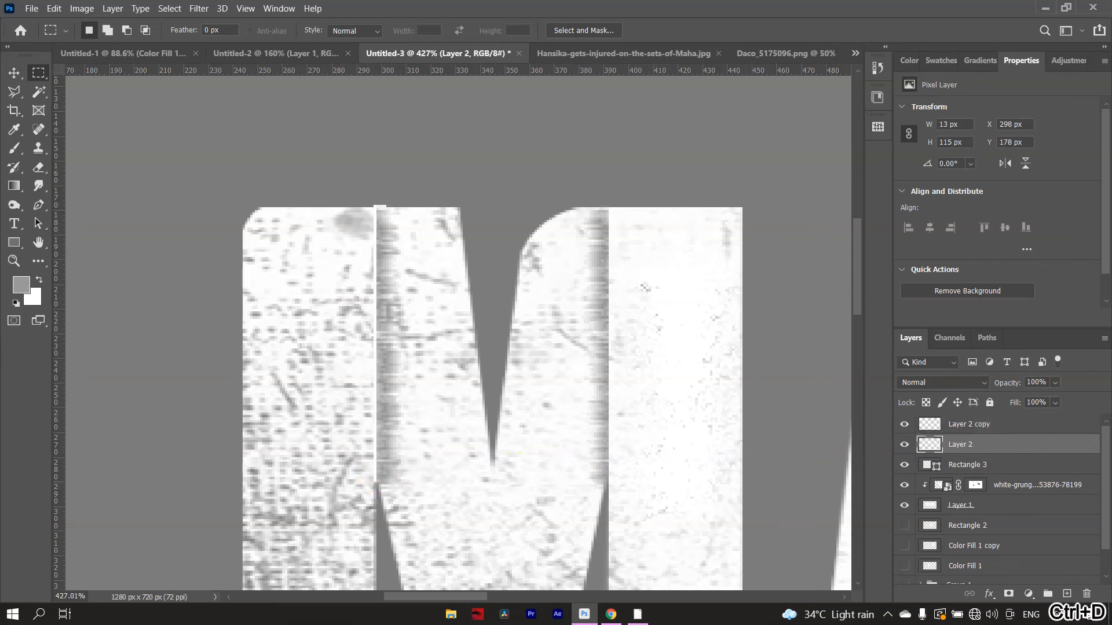
- Add a new layer directly above the white grunge texture layer
{"action": "scroll", "coordinate": [166, 348], "scroll_direction": "down", "scroll_amount": 6}
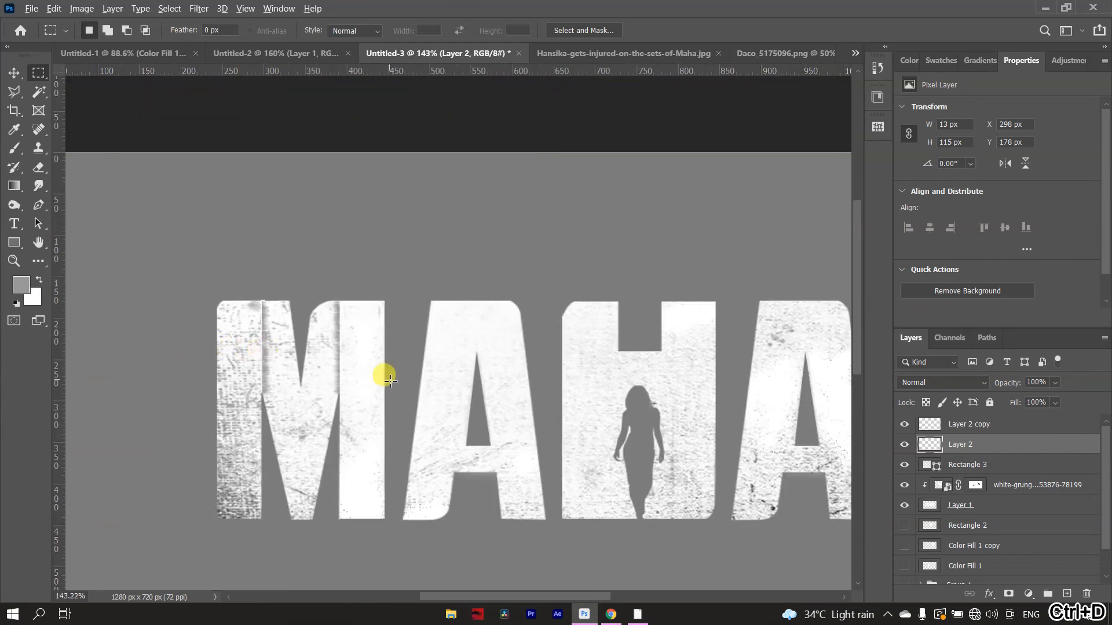
{"action": "scroll", "coordinate": [390, 381], "scroll_direction": "down", "scroll_amount": 2}
{"action": "scroll", "coordinate": [528, 280], "scroll_direction": "up", "scroll_amount": 2}
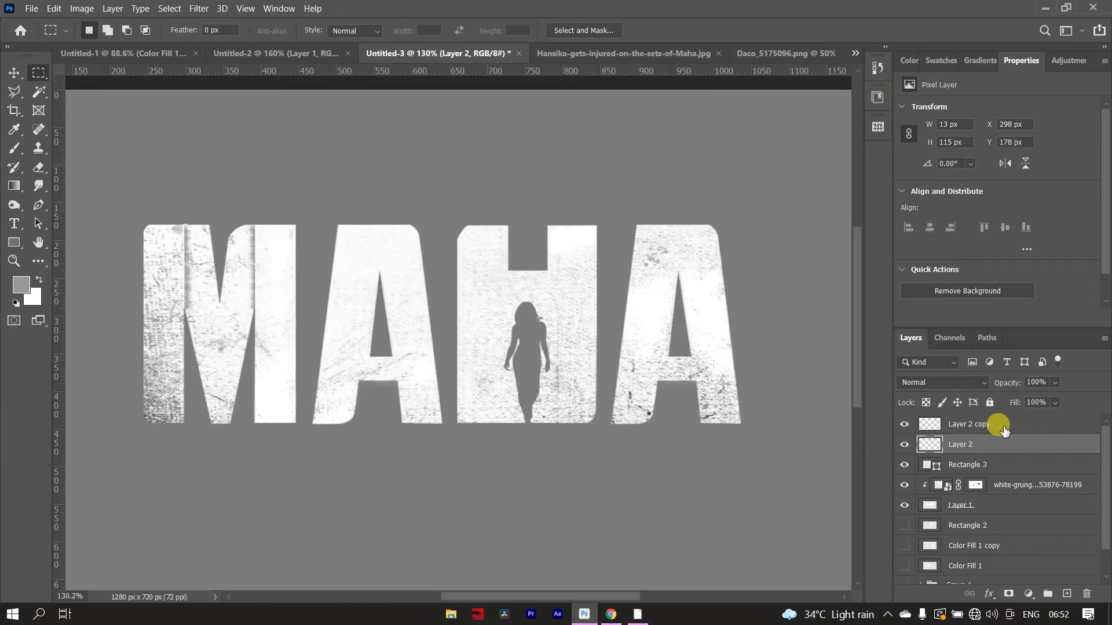
{"action": "left_click", "coordinate": [950, 426]}
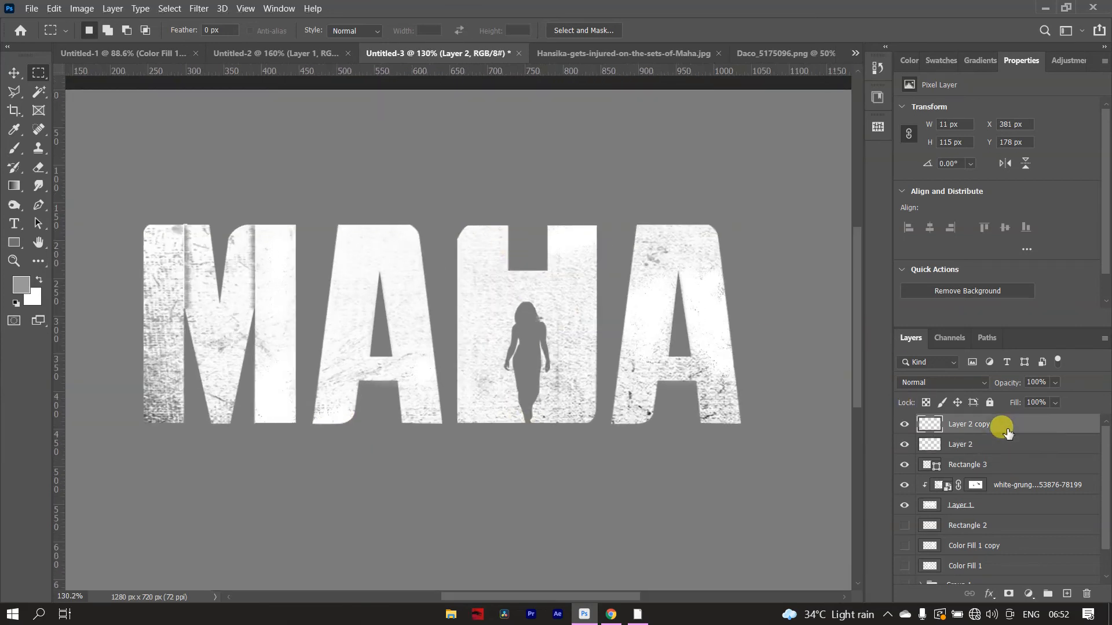
{"action": "left_click", "coordinate": [1026, 486]}
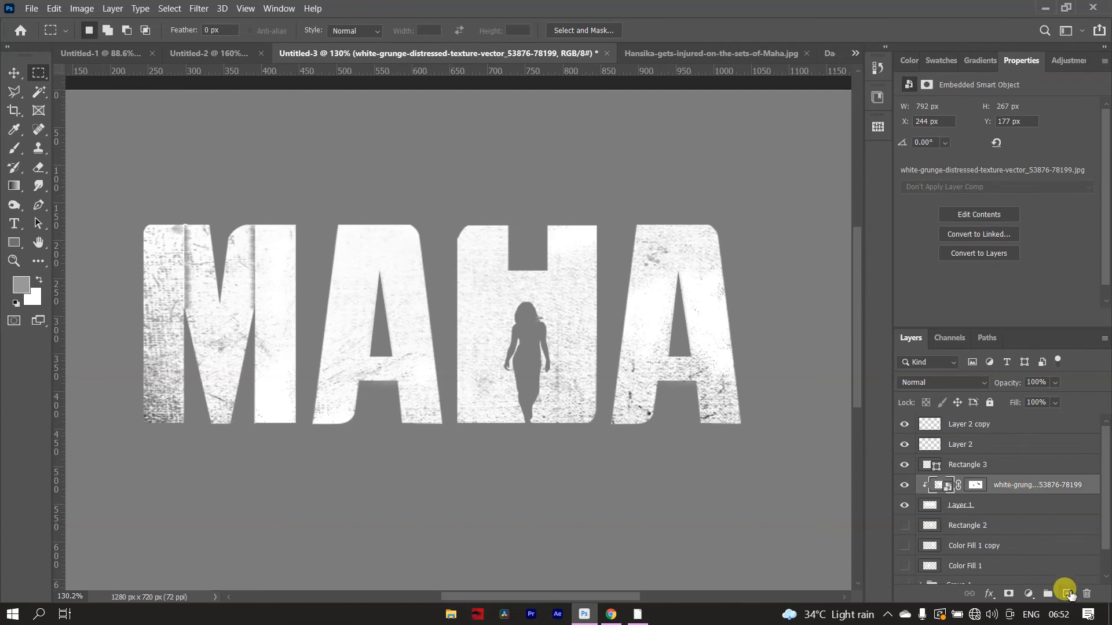
{"action": "left_click", "coordinate": [1067, 594]}
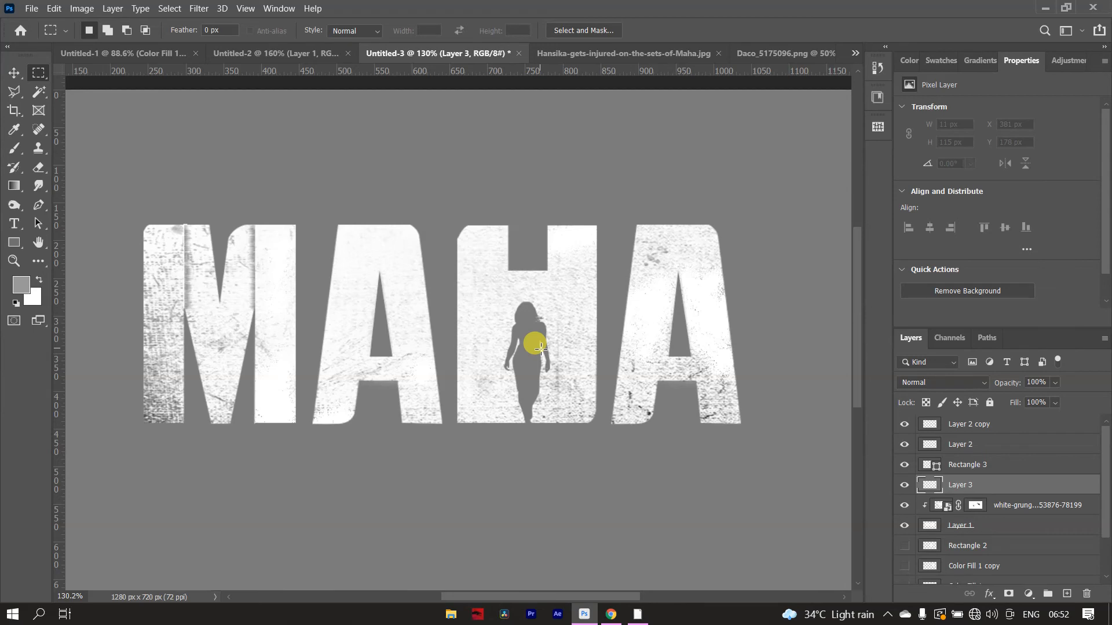
- Choose the rough paint-stroke brush and set the foreground color to pure red, ff0000
{"action": "left_click", "coordinate": [15, 149]}
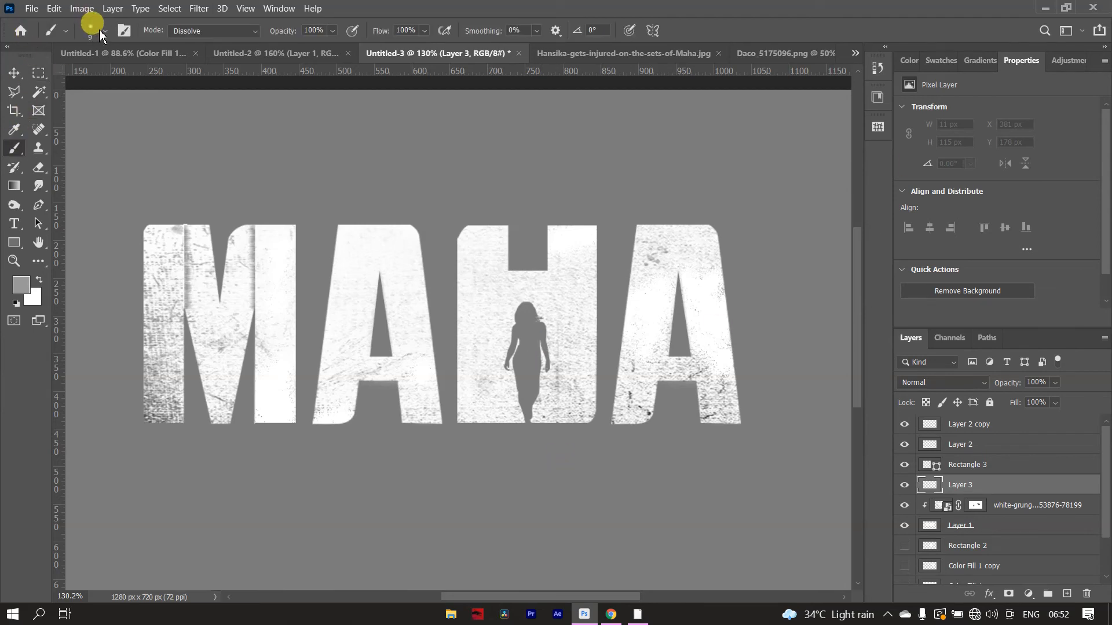
{"action": "left_click", "coordinate": [103, 31]}
{"action": "left_click", "coordinate": [82, 146]}
{"action": "left_click", "coordinate": [104, 31]}
{"action": "left_click", "coordinate": [21, 285]}
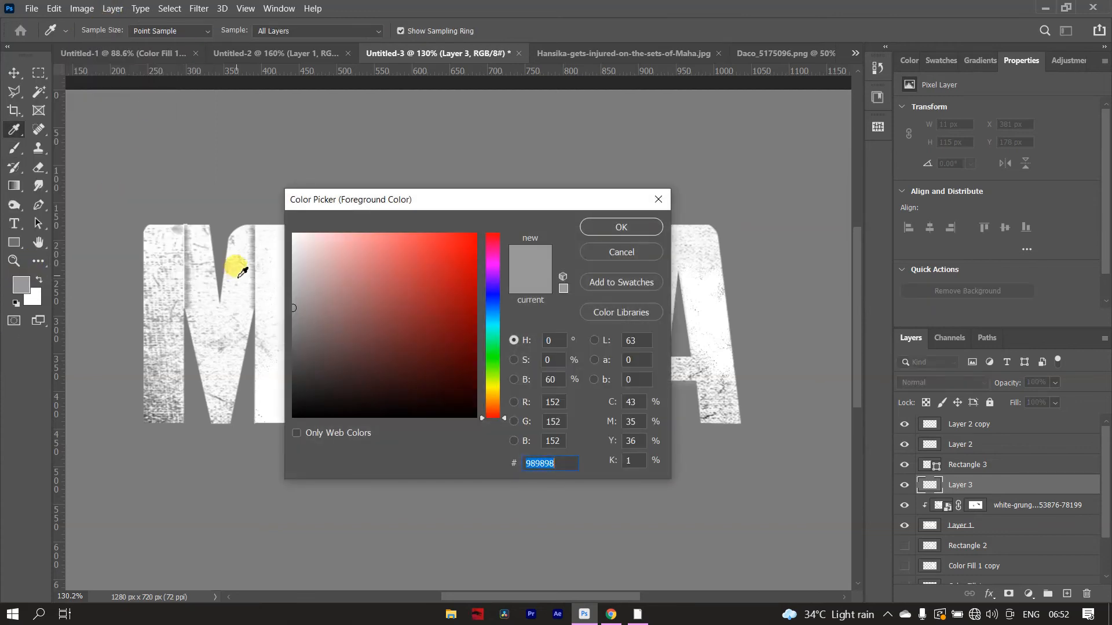
{"action": "left_click", "coordinate": [475, 234]}
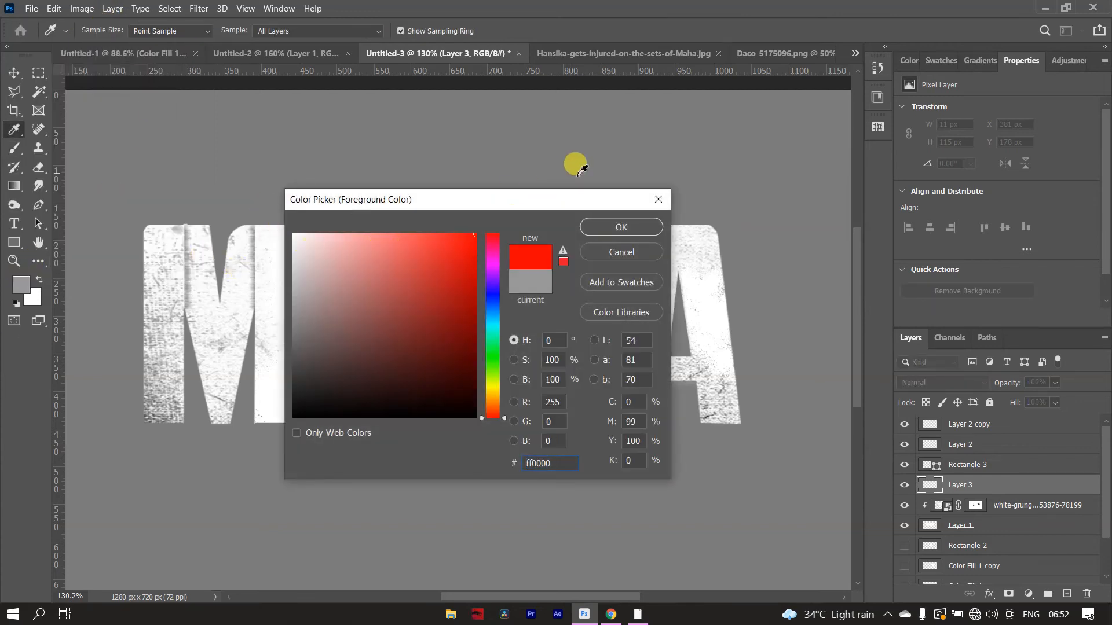
{"action": "left_click", "coordinate": [617, 226]}
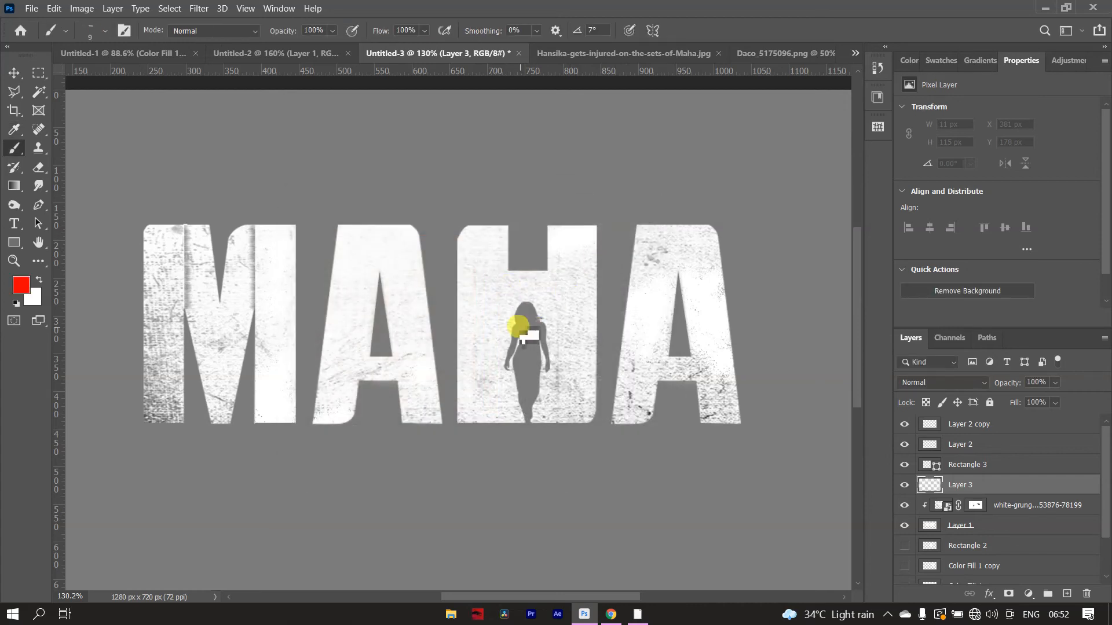
- Enlarge the brush to 1600 px and paint one rough red stroke, about 1064 × 402 px, across the title on Layer 3
{"action": "key", "text": "bracketright"}
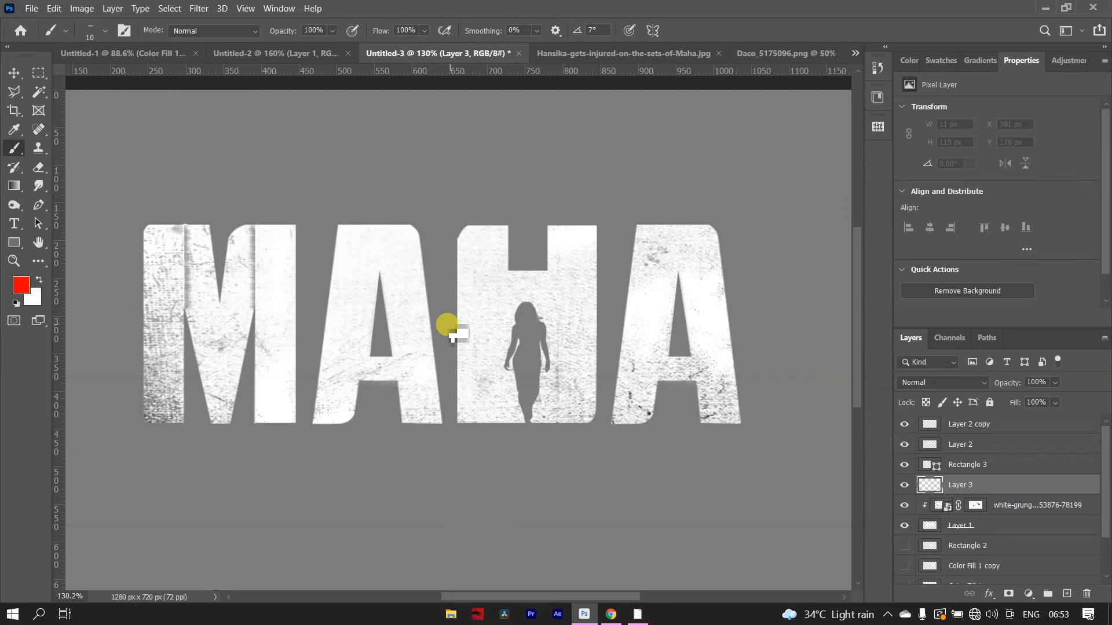
{"action": "key", "text": "bracketright"}
{"action": "key", "text": "bracketright"}
{"action": "key", "text": "bracketright"}
{"action": "key", "text": "bracketright"}
{"action": "key", "text": "bracketright"}
{"action": "key", "text": "bracketright"}
{"action": "key", "text": "bracketright"}
{"action": "key", "text": "bracketright"}
{"action": "key", "text": "bracketright"}
{"action": "key", "text": "bracketright"}
{"action": "key", "text": "bracketright"}
{"action": "key", "text": "bracketright"}
{"action": "key", "text": "bracketright"}
{"action": "key", "text": "bracketright"}
{"action": "key", "text": "bracketright"}
{"action": "key", "text": "bracketright"}
{"action": "key", "text": "bracketright"}
{"action": "key", "text": "bracketright"}
{"action": "key", "text": "bracketright"}
{"action": "key", "text": "bracketright"}
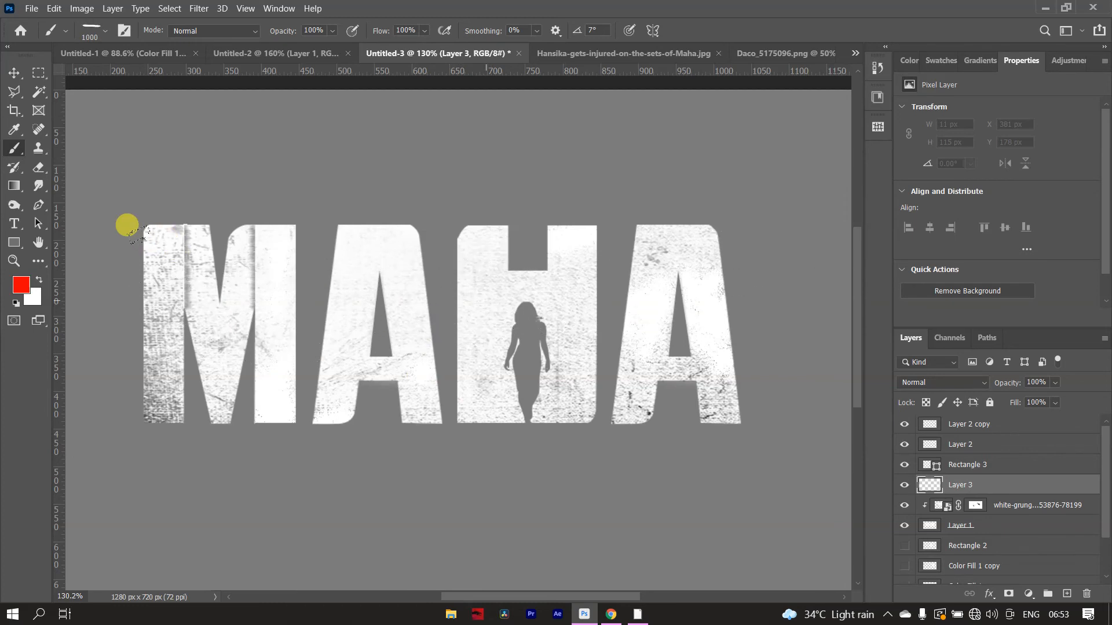
{"action": "key", "text": "bracketright"}
{"action": "key", "text": "bracketright"}
{"action": "key", "text": "bracketright"}
{"action": "key", "text": "bracketright"}
{"action": "key", "text": "bracketright"}
{"action": "key", "text": "bracketright"}
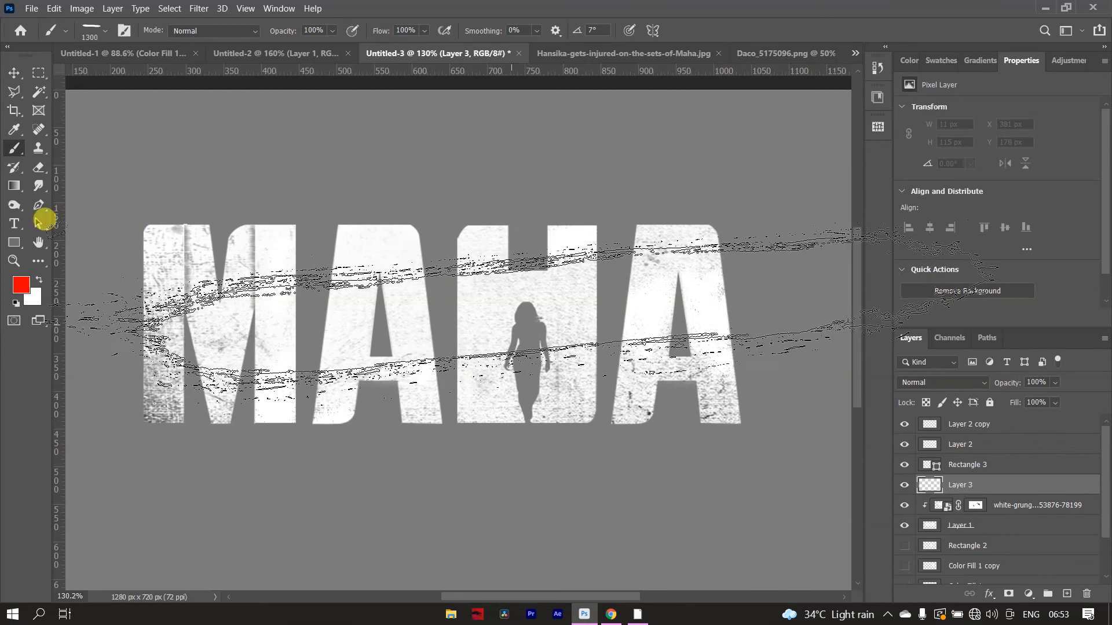
{"action": "scroll", "coordinate": [575, 308], "scroll_direction": "down", "scroll_amount": 3}
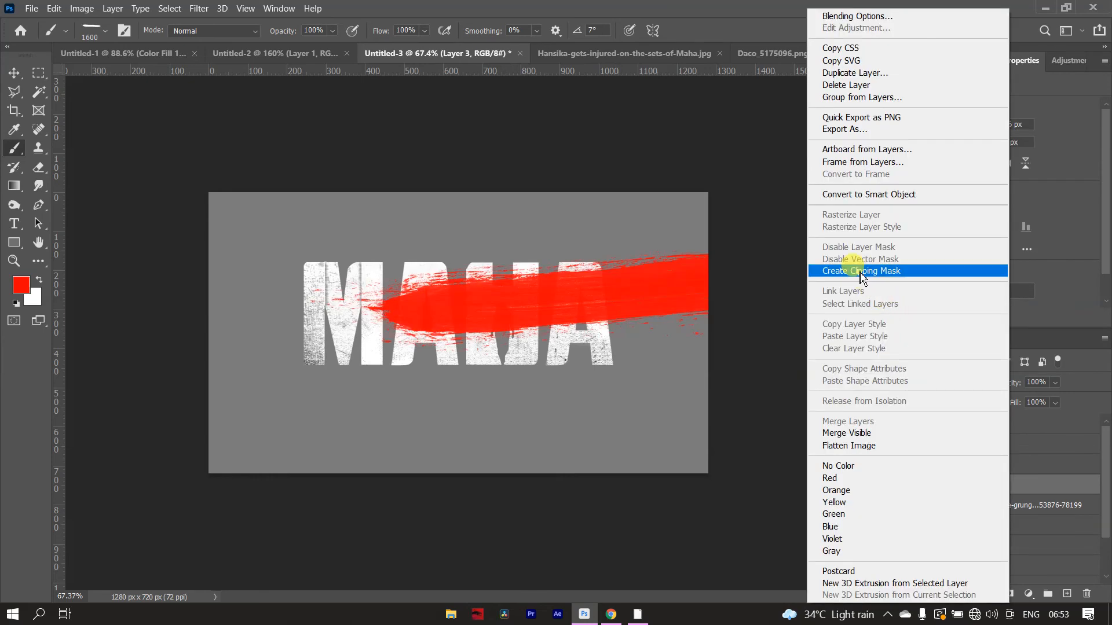
- Clip the red stroke of Layer 3 to the lettering and add a layer mask to it
{"action": "left_click", "coordinate": [861, 271]}
{"action": "scroll", "coordinate": [525, 304], "scroll_direction": "up", "scroll_amount": 3}
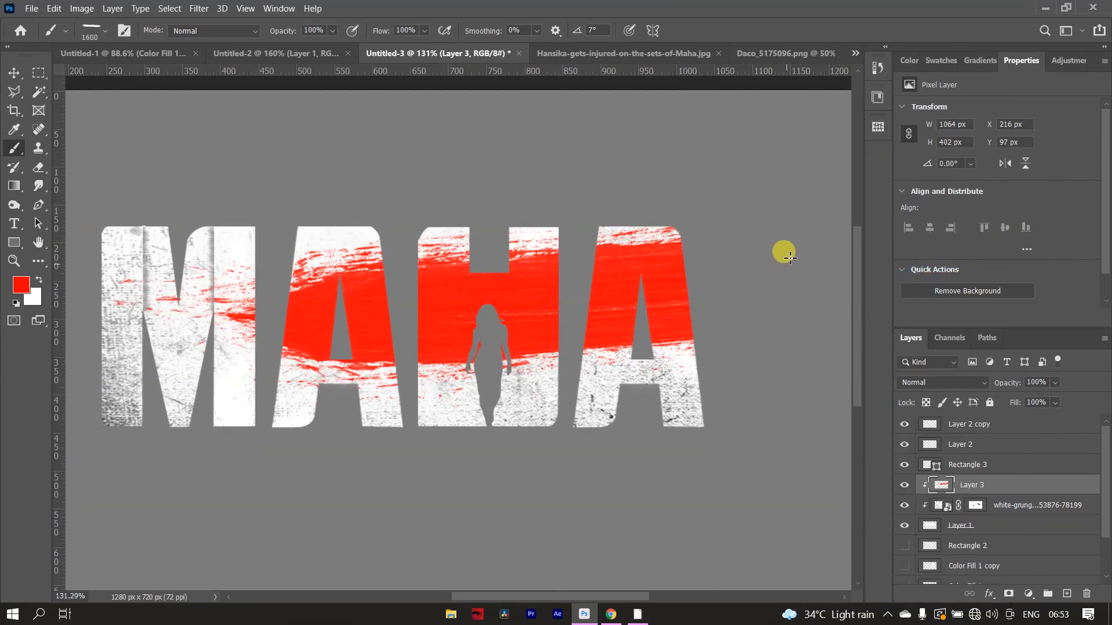
{"action": "left_click", "coordinate": [1010, 594]}
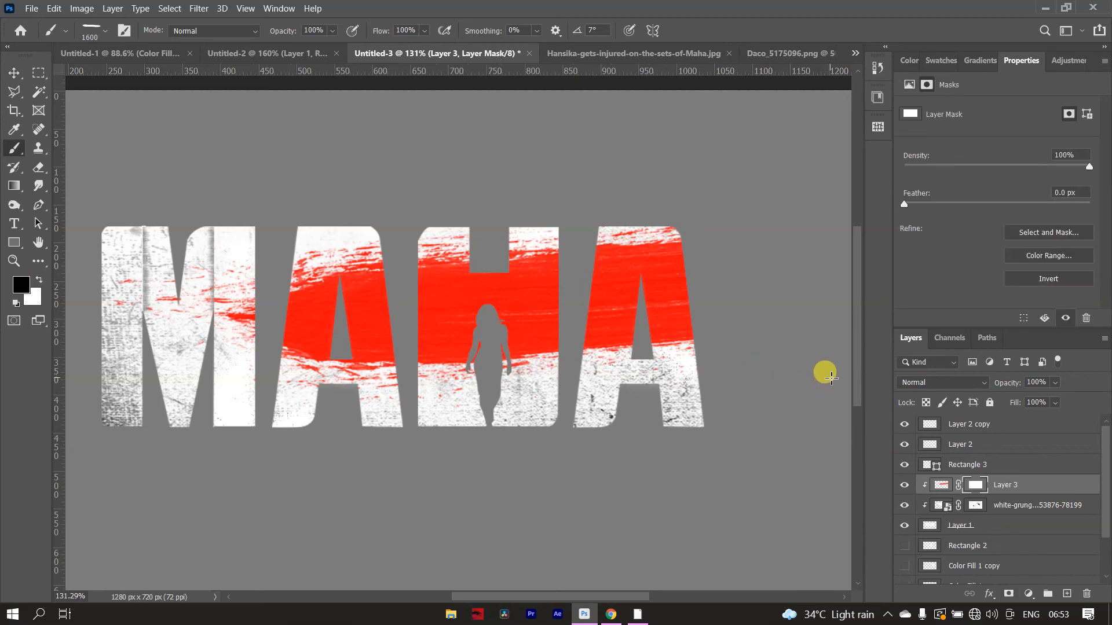
- Rotate the red stroke to about -5°, scale its height to about 92%, and center it near X 774, Y 277 px
{"action": "left_click", "coordinate": [934, 486]}
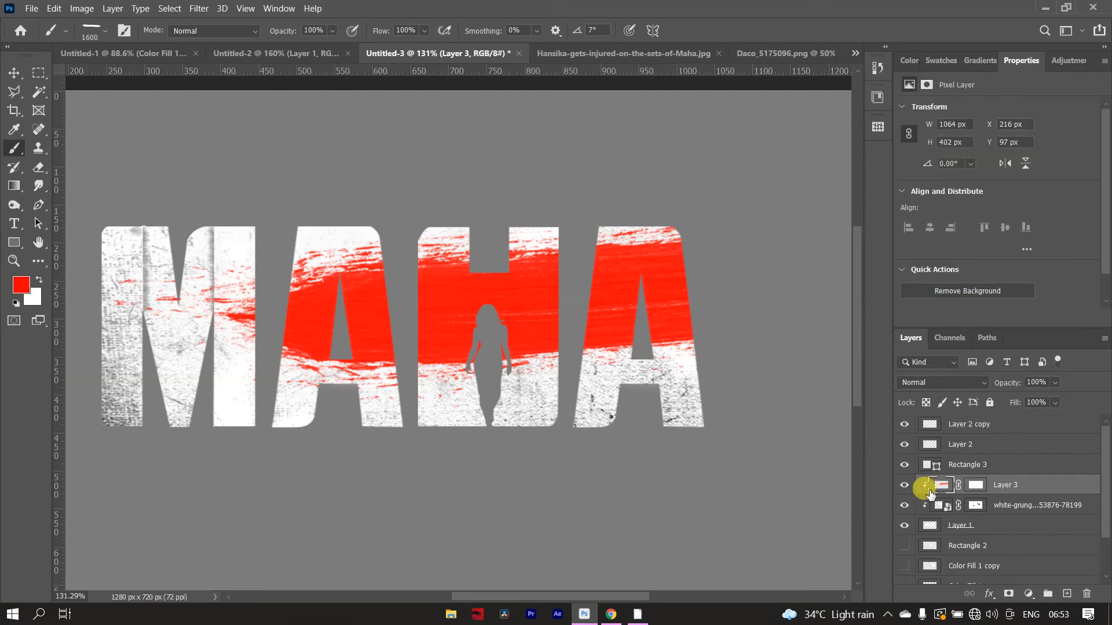
{"action": "key", "text": "ctrl+t"}
{"action": "mouse_move", "coordinate": [293, 315]}
{"action": "left_mouse_down"}
{"action": "mouse_move", "coordinate": [367, 323]}
{"action": "mouse_move", "coordinate": [359, 330]}
{"action": "left_mouse_up"}
{"action": "left_click_drag", "start_coordinate": [359, 329], "coordinate": [335, 324]}
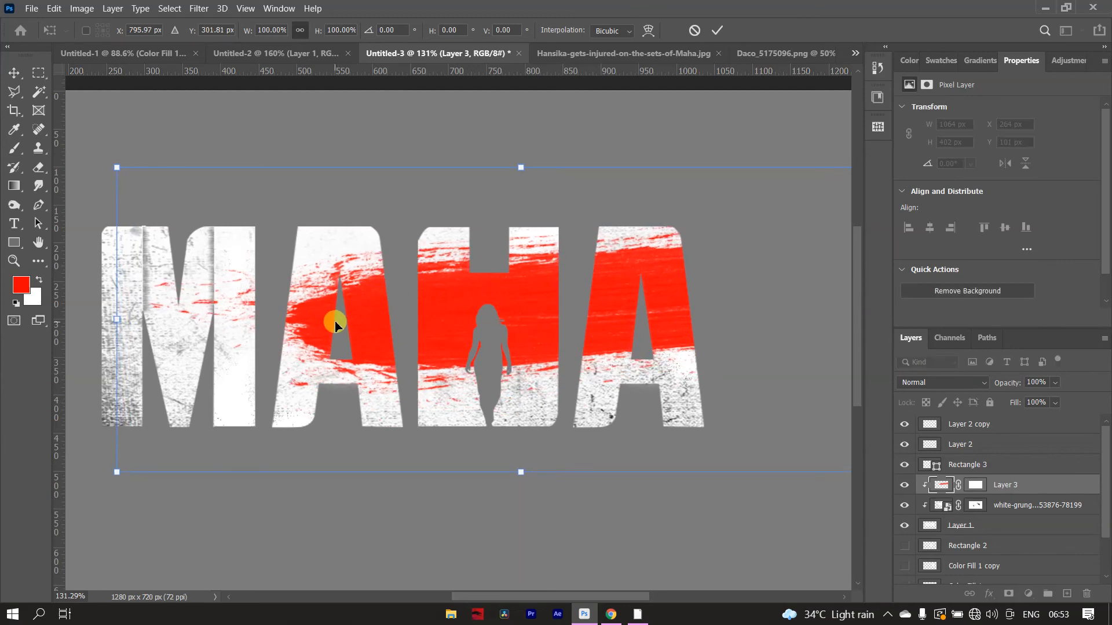
{"action": "left_click_drag", "start_coordinate": [532, 125], "coordinate": [516, 119]}
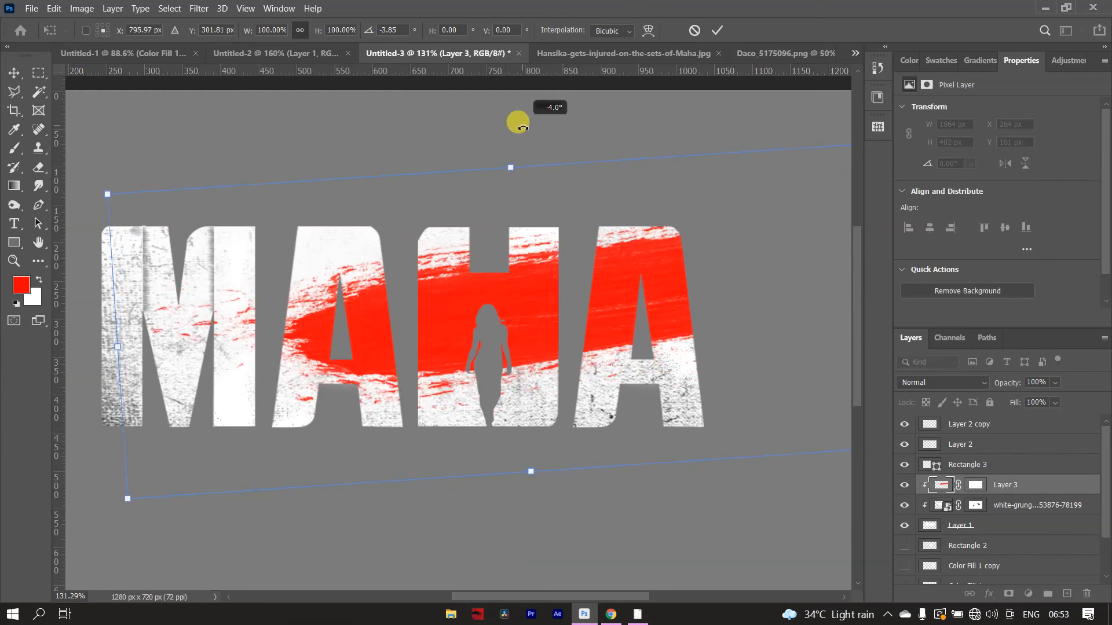
{"action": "left_click_drag", "start_coordinate": [529, 288], "coordinate": [524, 281]}
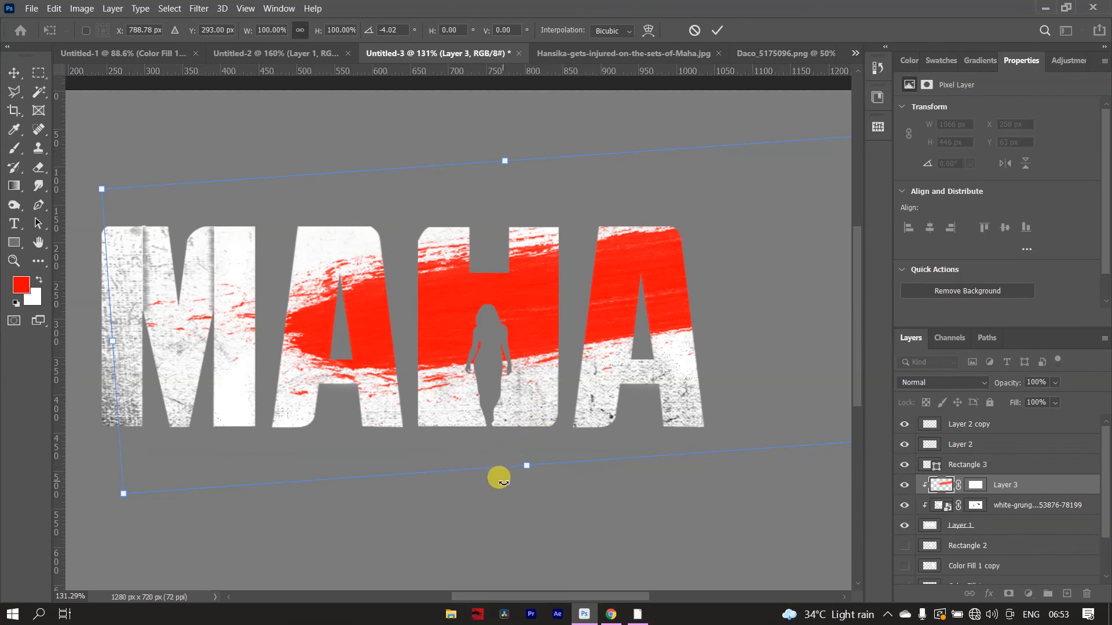
{"action": "left_click_drag", "start_coordinate": [516, 146], "coordinate": [504, 137]}
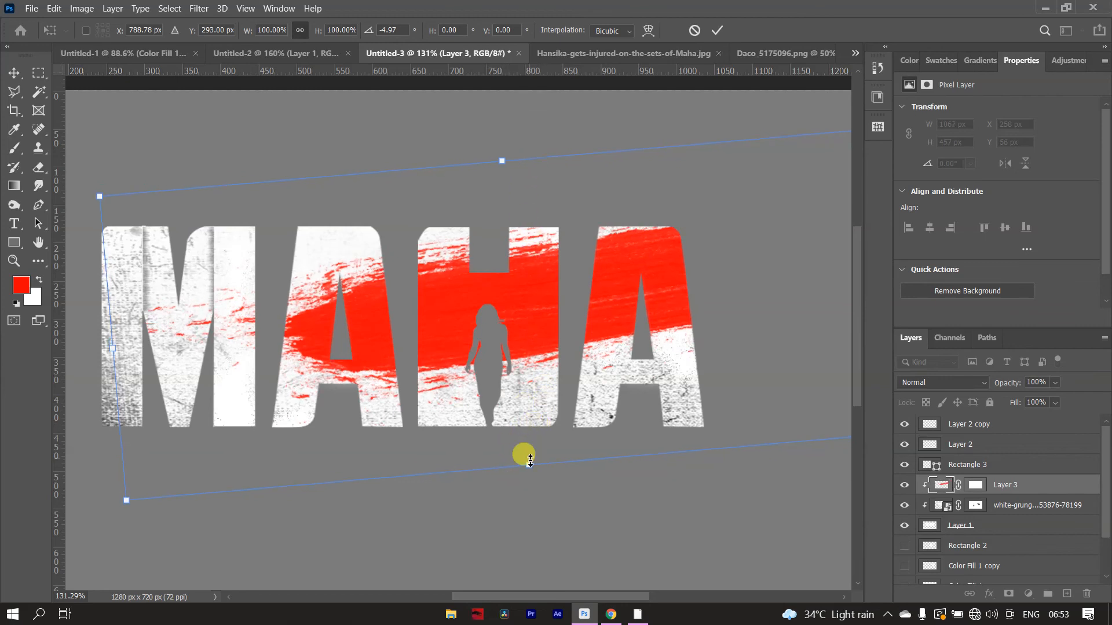
{"action": "left_click_drag", "start_coordinate": [525, 463], "coordinate": [524, 440]}
{"action": "left_click_drag", "start_coordinate": [537, 304], "coordinate": [527, 304]}
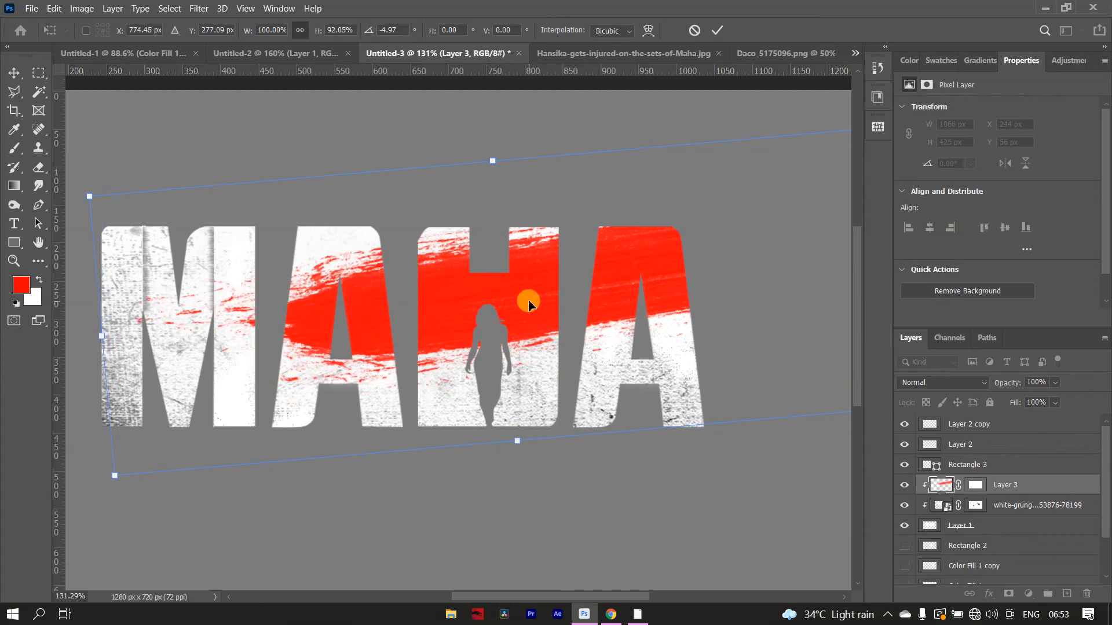
{"action": "left_click", "coordinate": [716, 30]}
- Mask Layer 3's red stroke off the last A with black, using a soft round brush of 125 px
{"action": "key", "text": "b"}
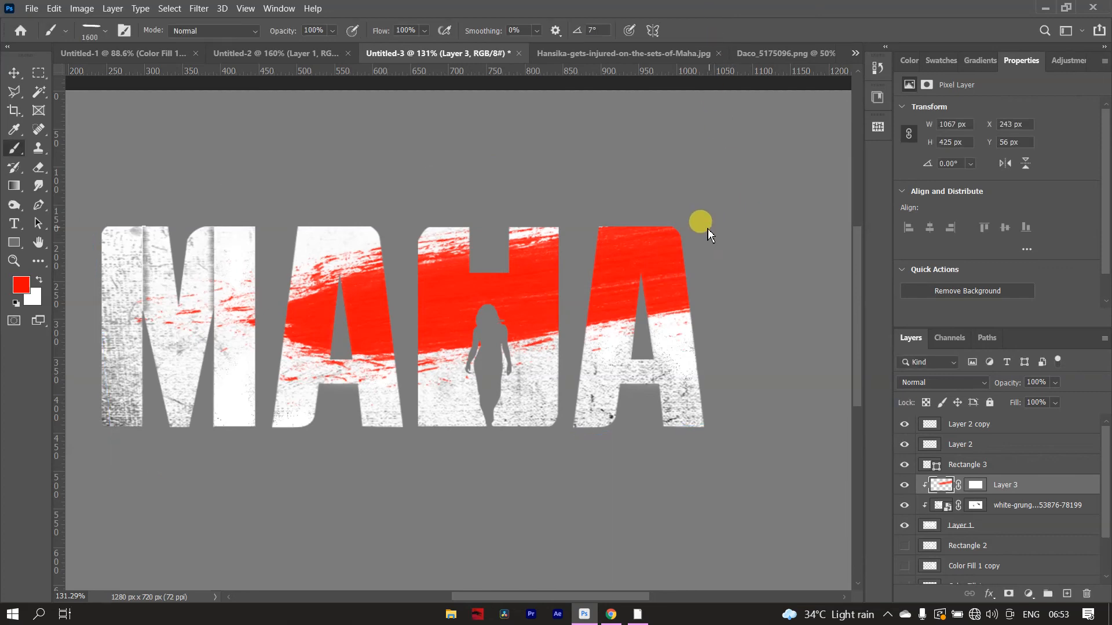
{"action": "left_click", "coordinate": [973, 490]}
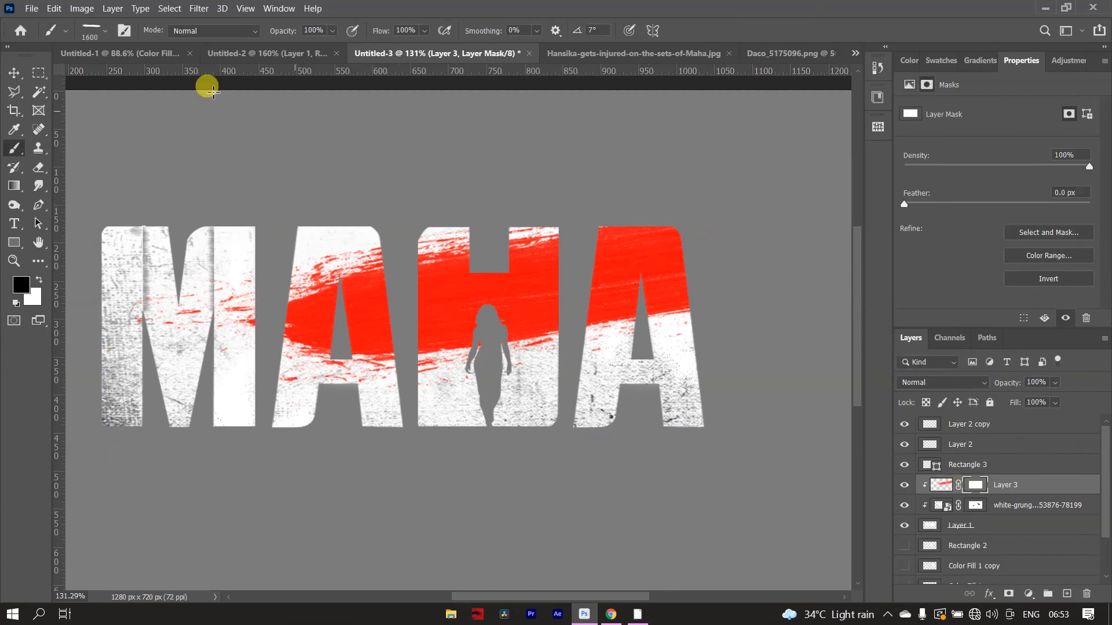
{"action": "left_click", "coordinate": [87, 29]}
{"action": "left_click", "coordinate": [60, 153]}
{"action": "left_click", "coordinate": [103, 30]}
{"action": "left_click", "coordinate": [102, 30]}
{"action": "left_click", "coordinate": [105, 33]}
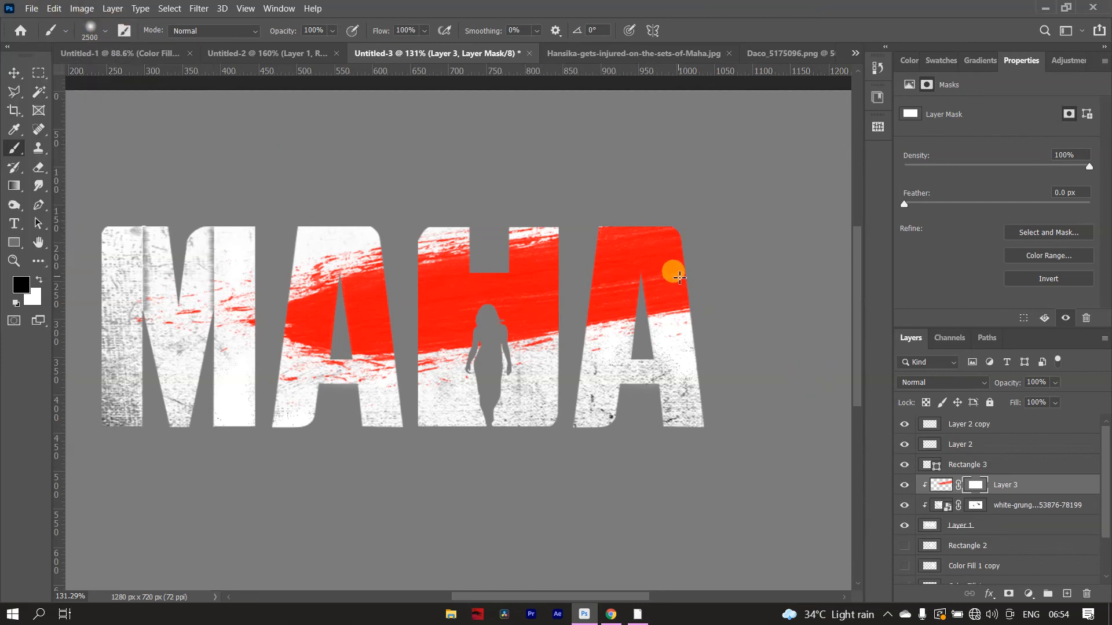
{"action": "key", "text": "["}
{"action": "key", "text": "["}
{"action": "key", "text": "["}
{"action": "key", "text": "["}
{"action": "key", "text": "["}
{"action": "key", "text": "["}
{"action": "key", "text": "["}
{"action": "key", "text": "["}
{"action": "key", "text": "["}
{"action": "key", "text": "["}
{"action": "key", "text": "["}
{"action": "key", "text": "["}
{"action": "key", "text": "["}
{"action": "key", "text": "["}
{"action": "key", "text": "["}
{"action": "key", "text": "["}
{"action": "key", "text": "["}
{"action": "key", "text": "["}
{"action": "key", "text": "["}
{"action": "key", "text": "["}
{"action": "mouse_move", "coordinate": [650, 280]}
{"action": "left_mouse_down"}
{"action": "mouse_move", "coordinate": [625, 268]}
{"action": "mouse_move", "coordinate": [621, 232]}
{"action": "mouse_move", "coordinate": [608, 240]}
{"action": "mouse_move", "coordinate": [604, 277]}
{"action": "mouse_move", "coordinate": [590, 249]}
{"action": "mouse_move", "coordinate": [596, 200]}
{"action": "mouse_move", "coordinate": [581, 284]}
{"action": "mouse_move", "coordinate": [629, 271]}
{"action": "mouse_move", "coordinate": [647, 258]}
{"action": "left_mouse_up"}
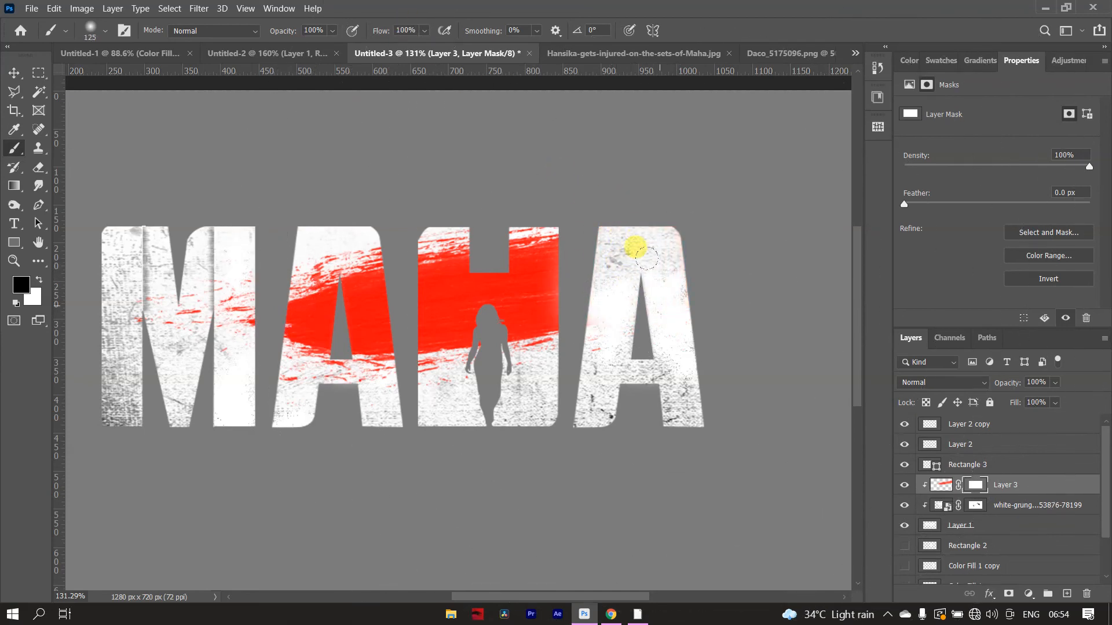
- Add a new layer above Layer 3 and clip it to the lettering
{"action": "left_click", "coordinate": [1069, 597]}
{"action": "right_click", "coordinate": [1020, 489]}
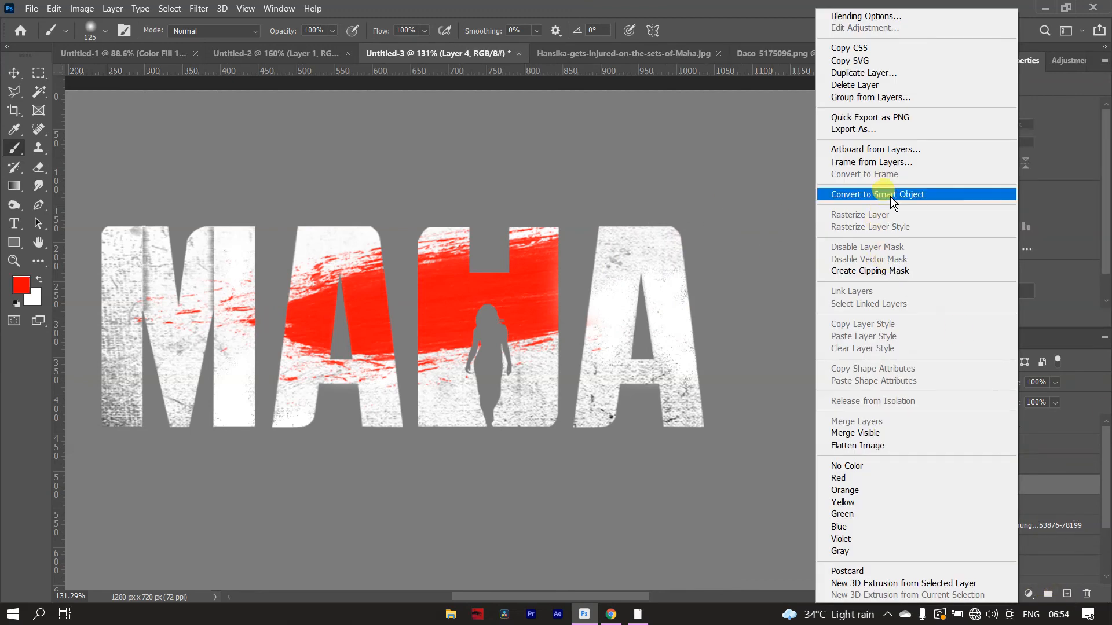
{"action": "left_click", "coordinate": [886, 270]}
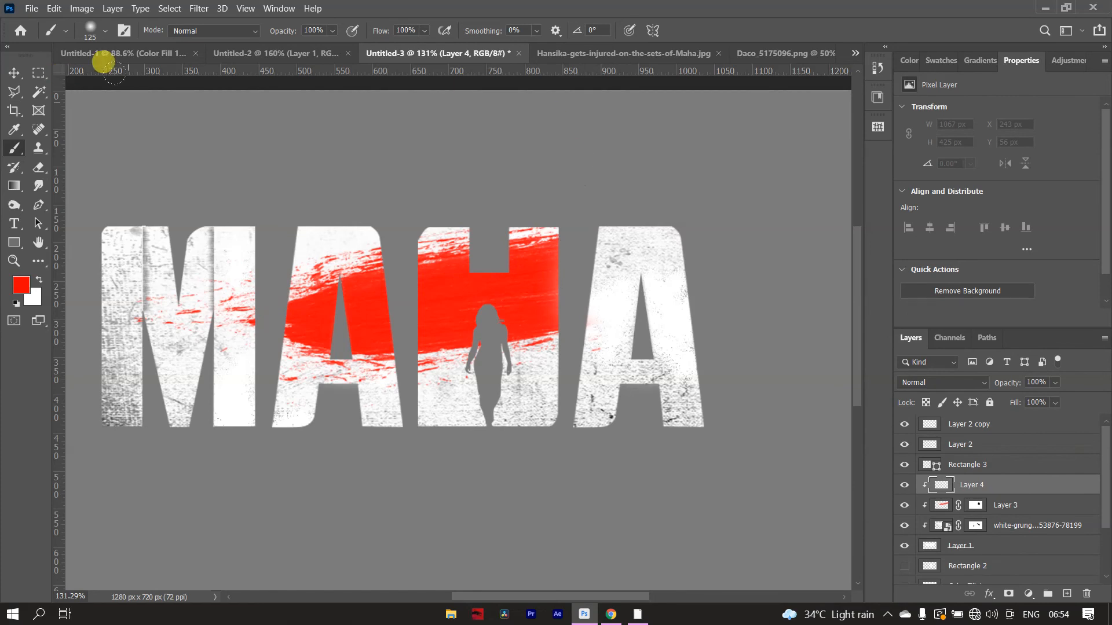
- Stamp a second red stroke across the whole title on Layer 4 with the rough paint-stroke brush at 1000 px
{"action": "left_click", "coordinate": [105, 33]}
{"action": "left_click", "coordinate": [61, 141]}
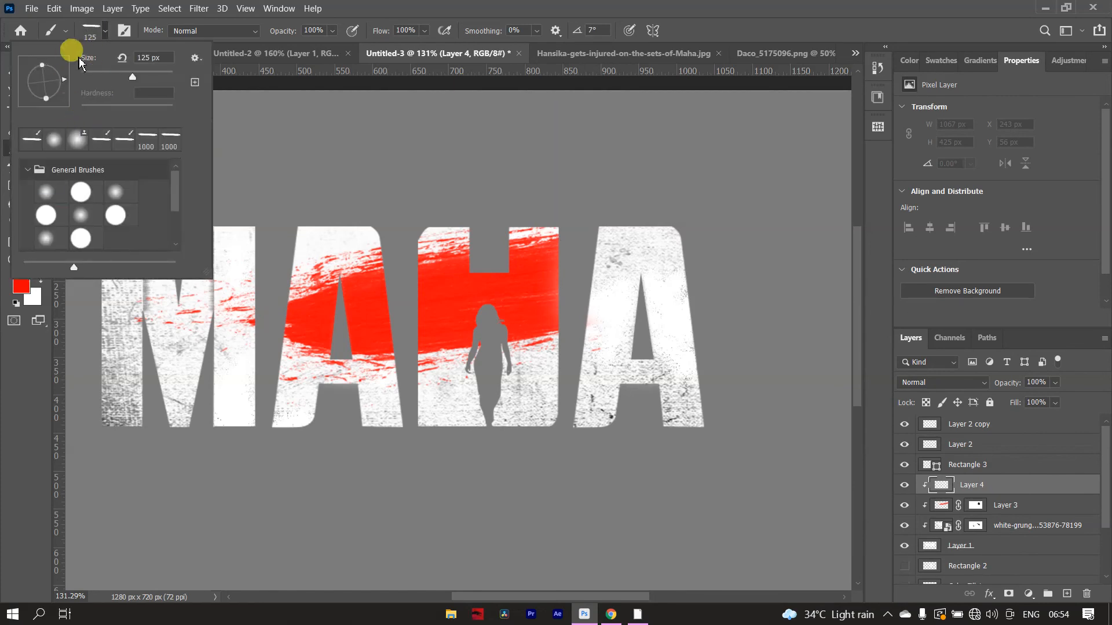
{"action": "left_click", "coordinate": [98, 28]}
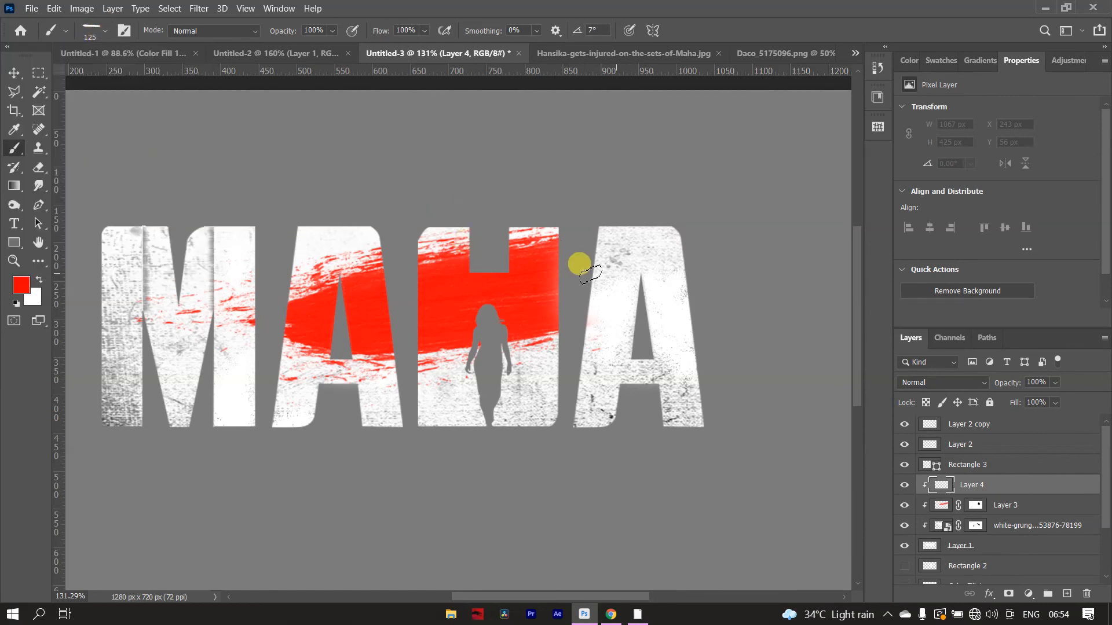
{"action": "key", "text": "]"}
{"action": "key", "text": "]"}
{"action": "key", "text": "]"}
{"action": "key", "text": "]"}
{"action": "key", "text": "]"}
{"action": "key", "text": "]"}
{"action": "key", "text": "]"}
{"action": "key", "text": "]"}
{"action": "key", "text": "]"}
{"action": "key", "text": "]"}
{"action": "key", "text": "]"}
{"action": "key", "text": "]"}
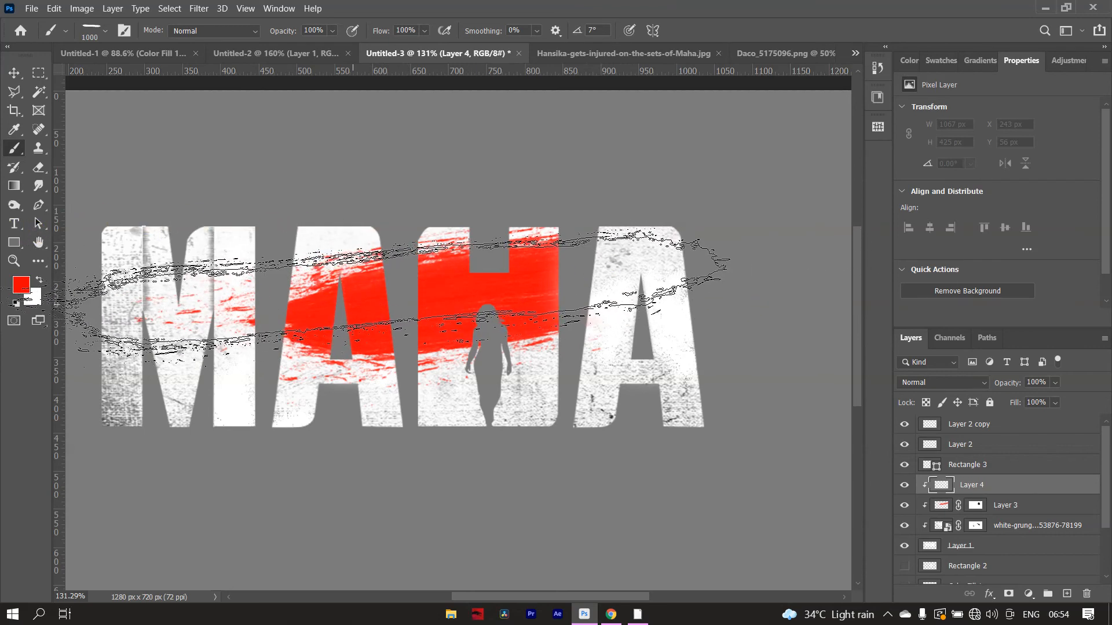
{"action": "left_click", "coordinate": [343, 300]}
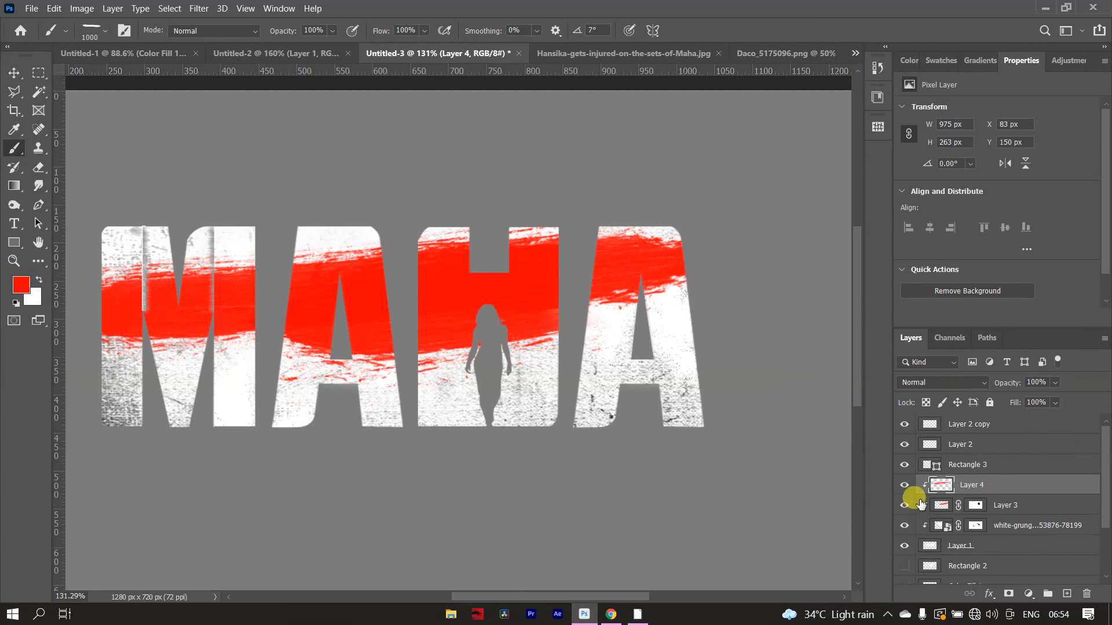
- Add a layer mask to Layer 4 and hide its red stroke over the M with a smaller soft round brush
{"action": "left_click", "coordinate": [1009, 593]}
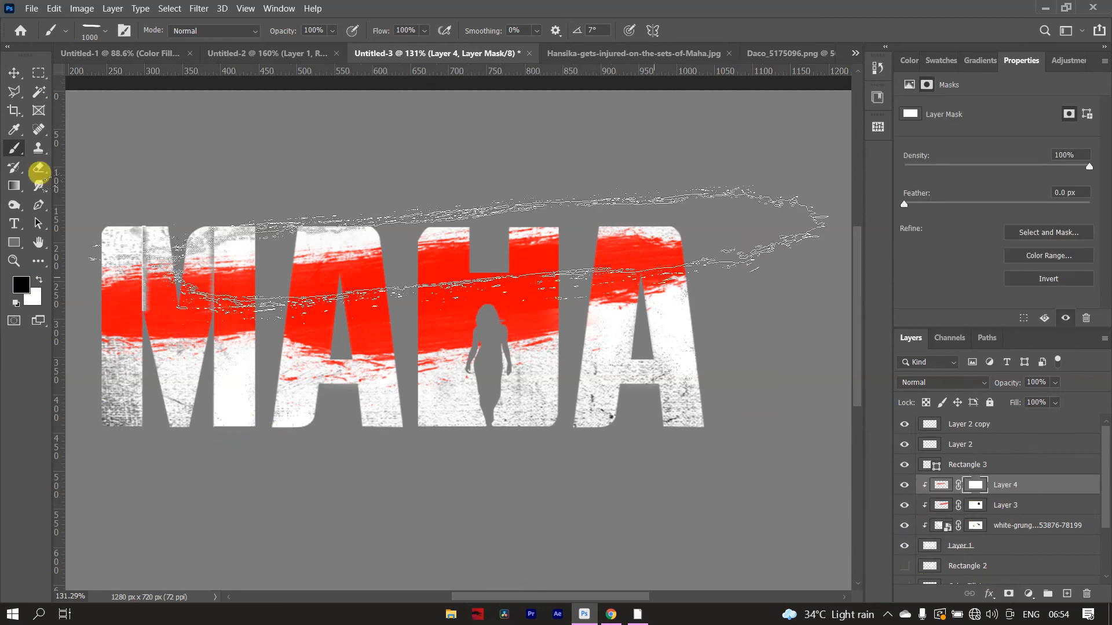
{"action": "left_click", "coordinate": [100, 38]}
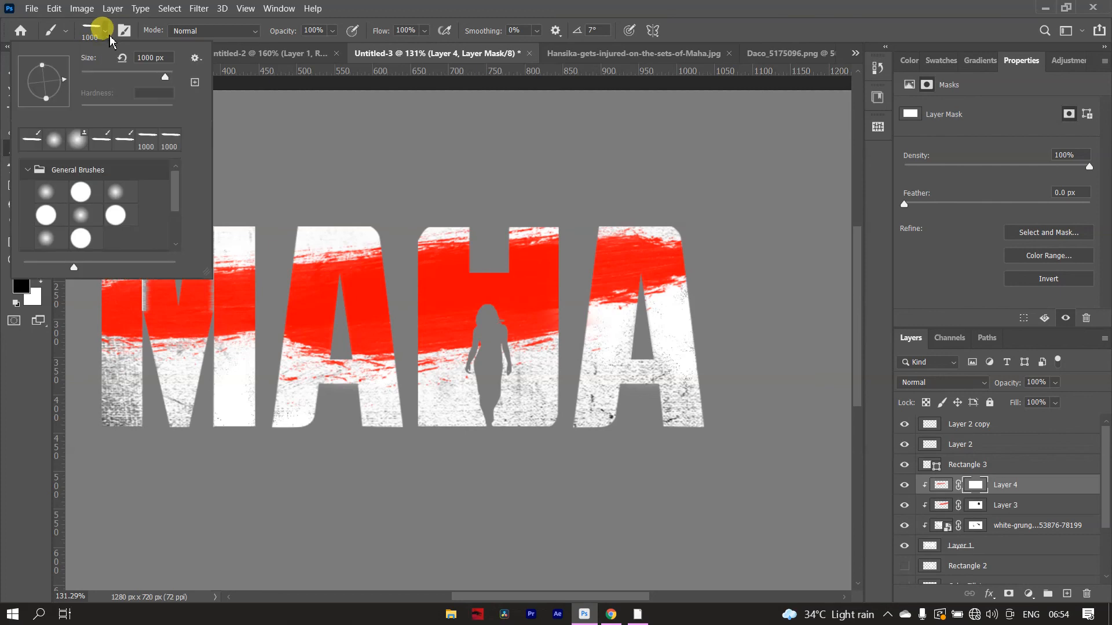
{"action": "left_click", "coordinate": [32, 139]}
{"action": "left_click", "coordinate": [105, 36]}
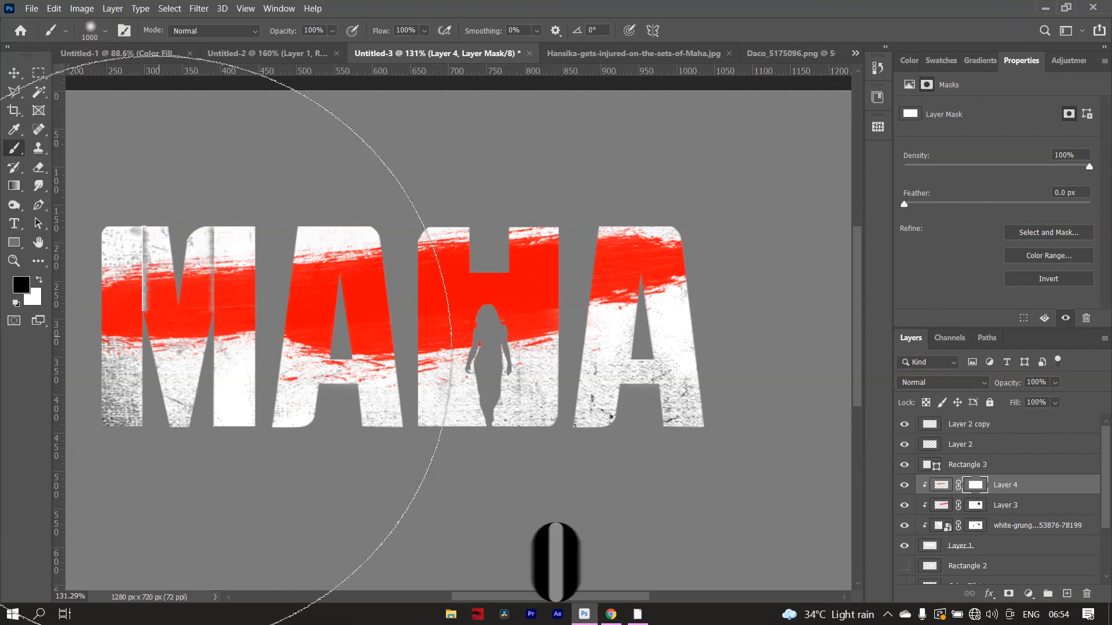
{"action": "key", "text": "bracketleft"}
{"action": "key", "text": "bracketleft"}
{"action": "key", "text": "bracketleft"}
- Mask Layer 3's remaining red streaks off the M with black, reducing the soft brush to 125 px
{"action": "key", "text": "bracketleft"}
{"action": "key", "text": "bracketleft"}
{"action": "mouse_move", "coordinate": [140, 336]}
{"action": "left_mouse_down"}
{"action": "mouse_move", "coordinate": [256, 321]}
{"action": "mouse_move", "coordinate": [236, 303]}
{"action": "mouse_move", "coordinate": [140, 346]}
{"action": "left_mouse_up"}
{"action": "key", "text": "bracketleft"}
{"action": "key", "text": "bracketleft"}
{"action": "key", "text": "bracketleft"}
{"action": "key", "text": "bracketleft"}
{"action": "left_click", "coordinate": [977, 505]}
{"action": "left_click_drag", "start_coordinate": [126, 290], "coordinate": [240, 304]}
{"action": "key", "text": "ctrl+z"}
{"action": "left_click_drag", "start_coordinate": [147, 307], "coordinate": [164, 264]}
{"action": "key", "text": "bracketleft"}
{"action": "key", "text": "bracketleft"}
{"action": "key", "text": "bracketleft"}
{"action": "key", "text": "bracketleft"}
{"action": "left_click_drag", "start_coordinate": [191, 300], "coordinate": [198, 262]}
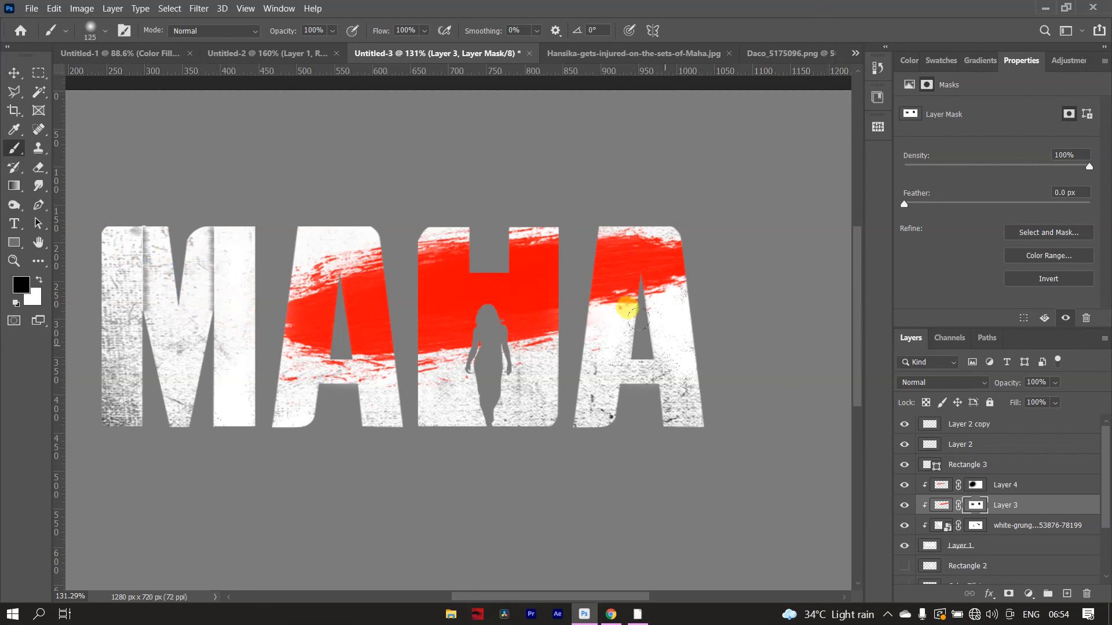
{"action": "scroll", "coordinate": [637, 318], "scroll_direction": "down", "scroll_amount": 3}
{"action": "scroll", "coordinate": [624, 290], "scroll_direction": "down", "scroll_amount": 4}
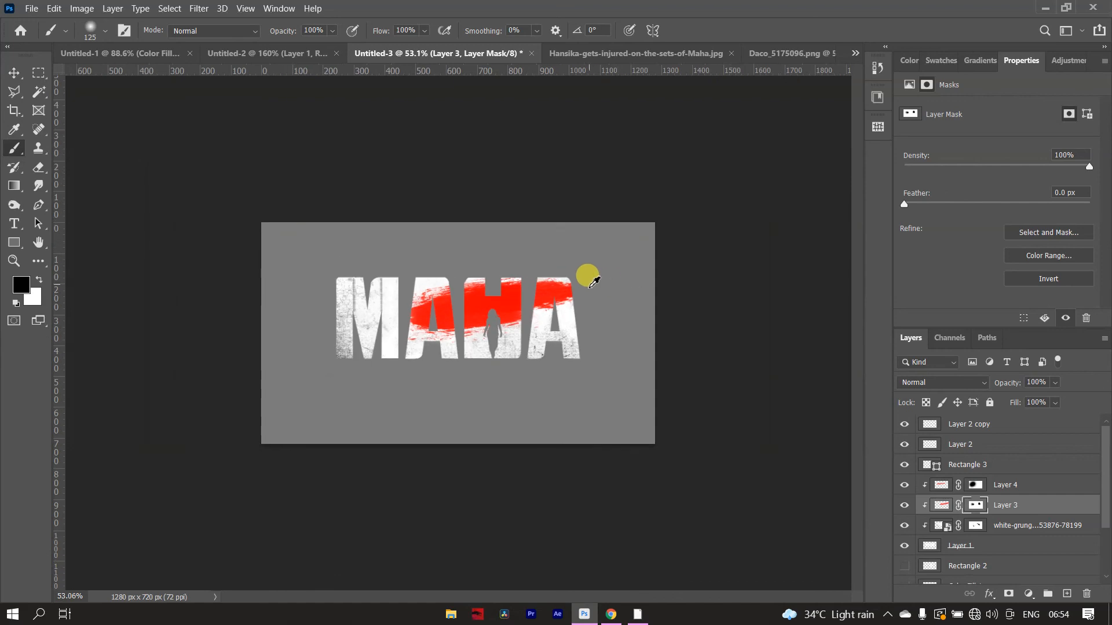
{"action": "scroll", "coordinate": [481, 310], "scroll_direction": "down", "scroll_amount": 1}
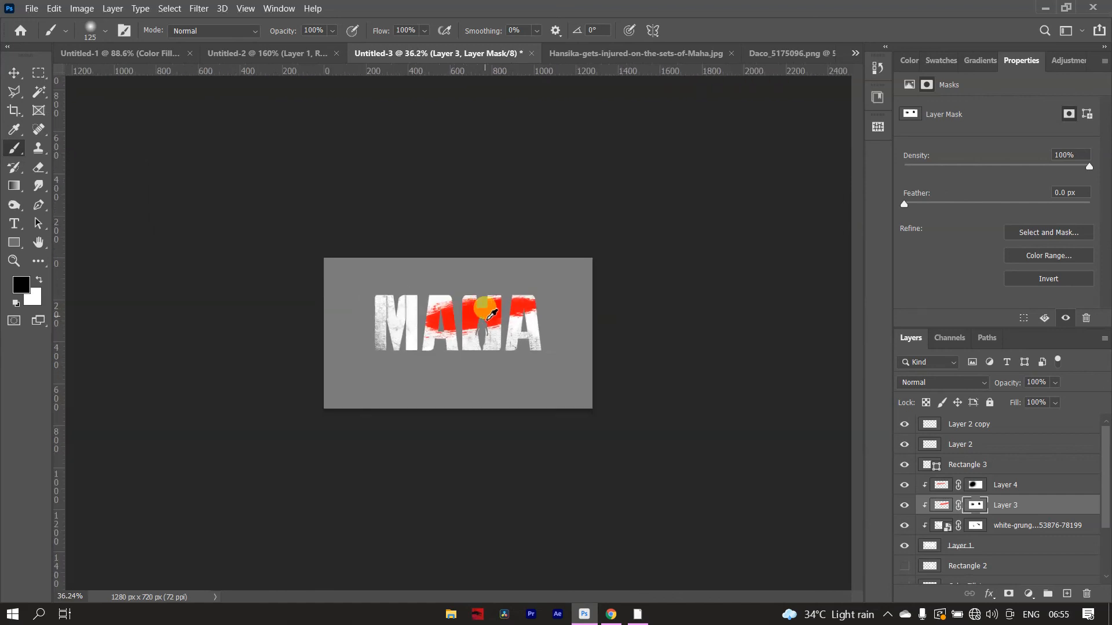
{"action": "scroll", "coordinate": [501, 304], "scroll_direction": "up", "scroll_amount": 5}
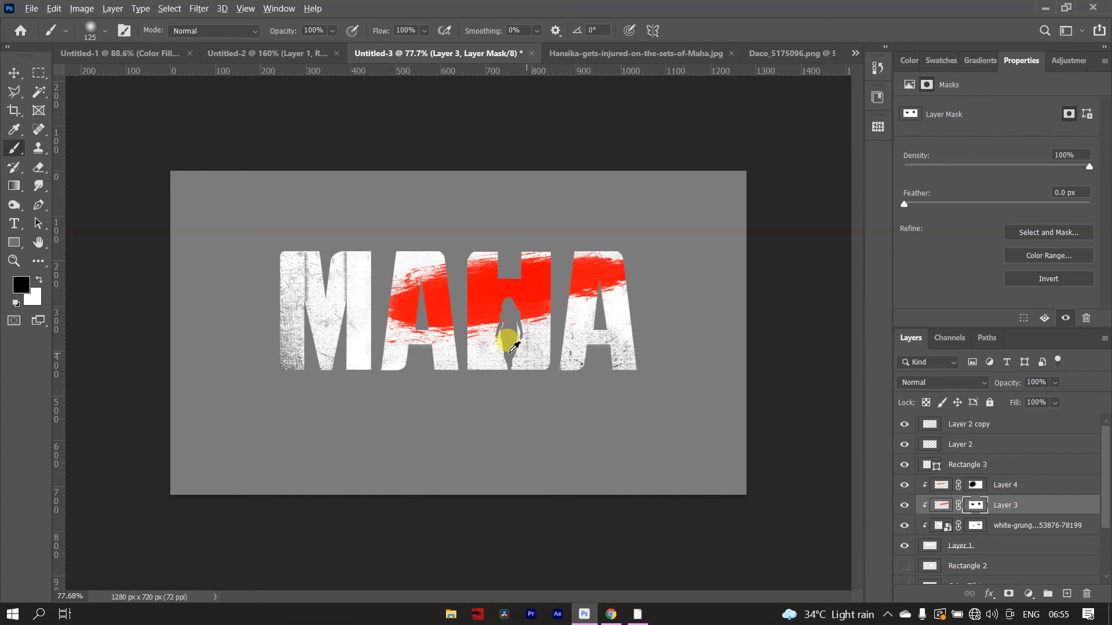
{"action": "scroll", "coordinate": [510, 336], "scroll_direction": "up", "scroll_amount": 1}
{"action": "scroll", "coordinate": [497, 337], "scroll_direction": "up", "scroll_amount": 1}
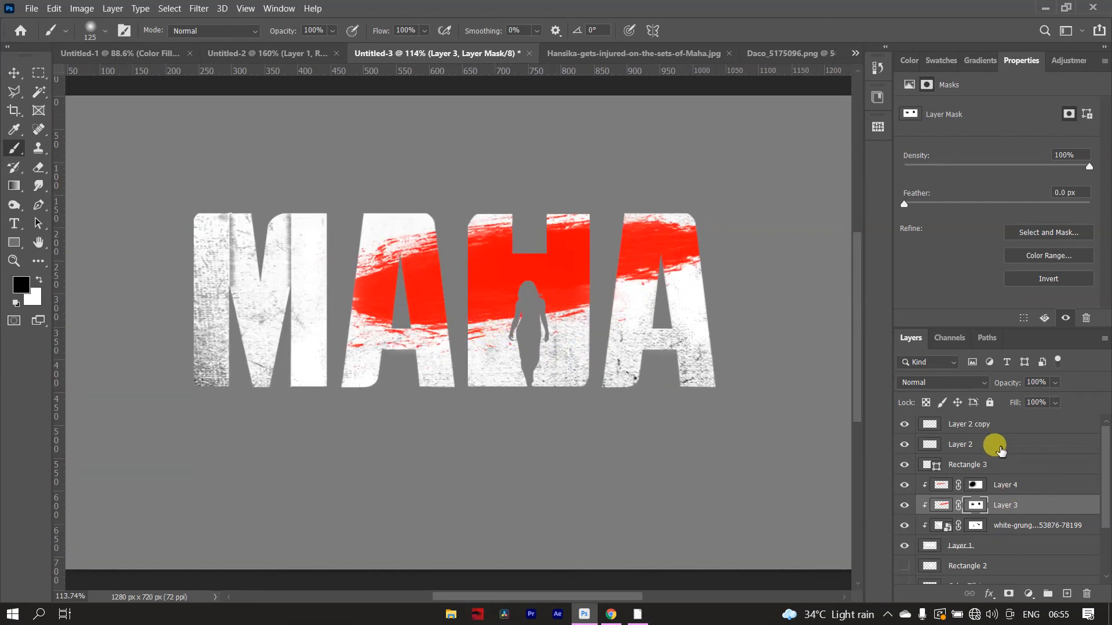
- Add a Drop Shadow effect to Layer 1, the base layer of the title lettering
{"action": "scroll", "coordinate": [993, 565], "scroll_direction": "down", "scroll_amount": 3}
{"action": "left_click", "coordinate": [906, 576]}
{"action": "left_click", "coordinate": [905, 576]}
{"action": "left_click", "coordinate": [1006, 479]}
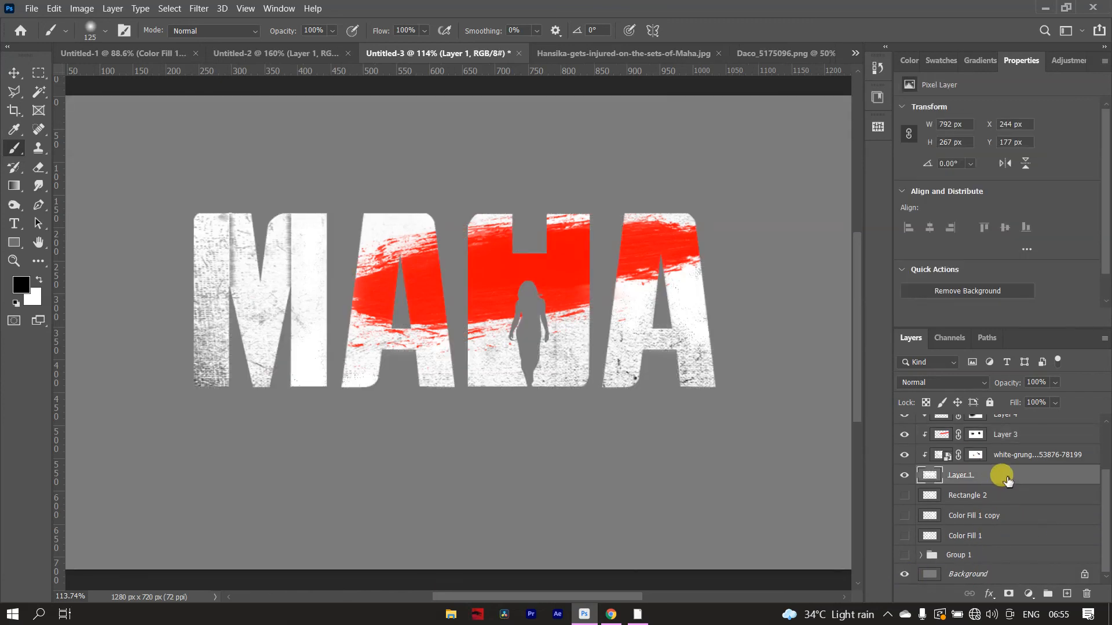
{"action": "double_click", "coordinate": [1006, 480]}
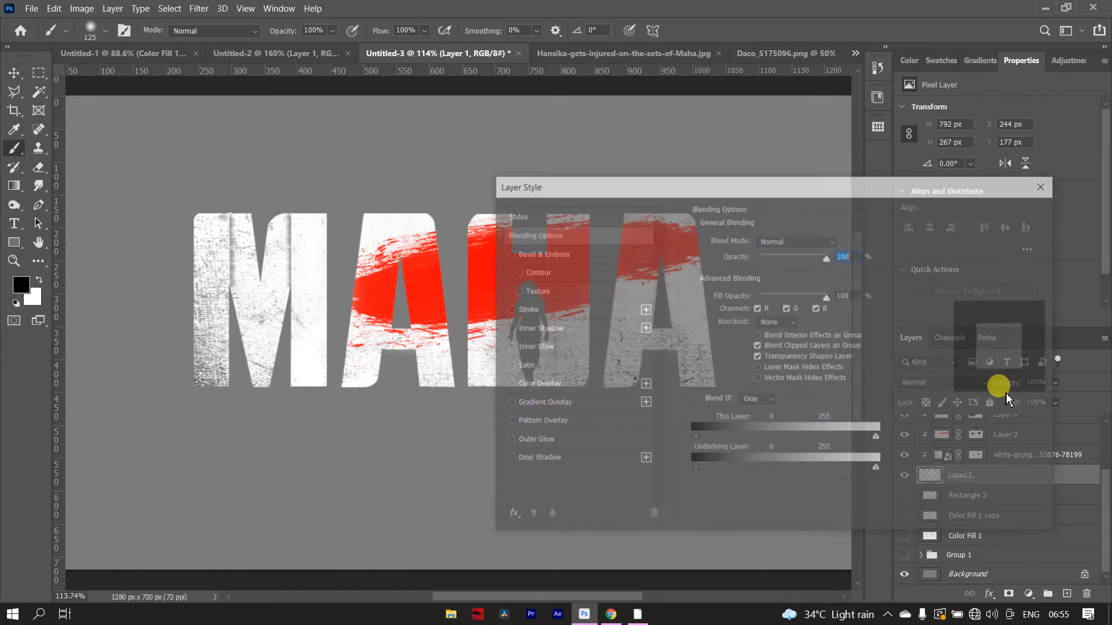
{"action": "left_click_drag", "start_coordinate": [762, 193], "coordinate": [842, 160]}
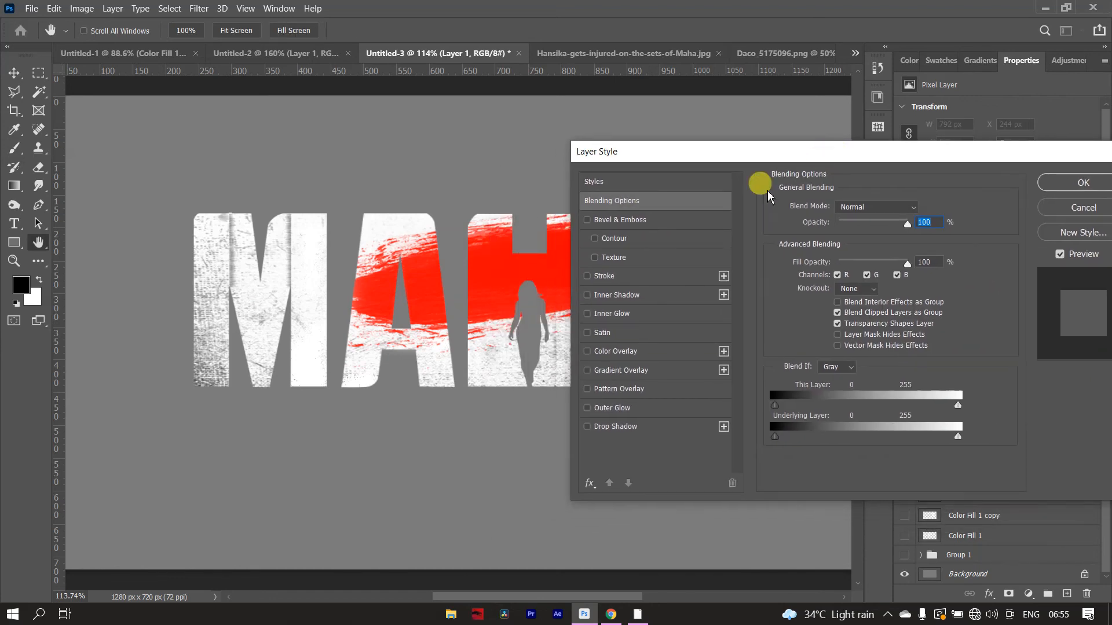
{"action": "left_click", "coordinate": [639, 428]}
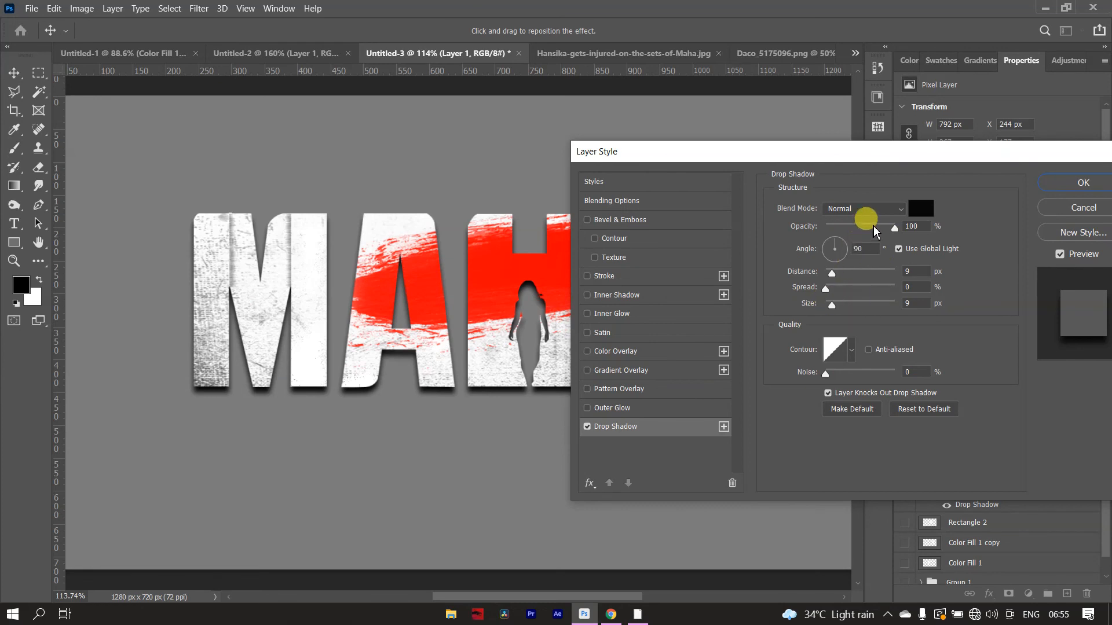
- Compare the drop shadow with and without Use Global Light, leave it enabled at 90°, and apply the layer style
{"action": "left_click", "coordinate": [900, 248]}
{"action": "left_click", "coordinate": [899, 249]}
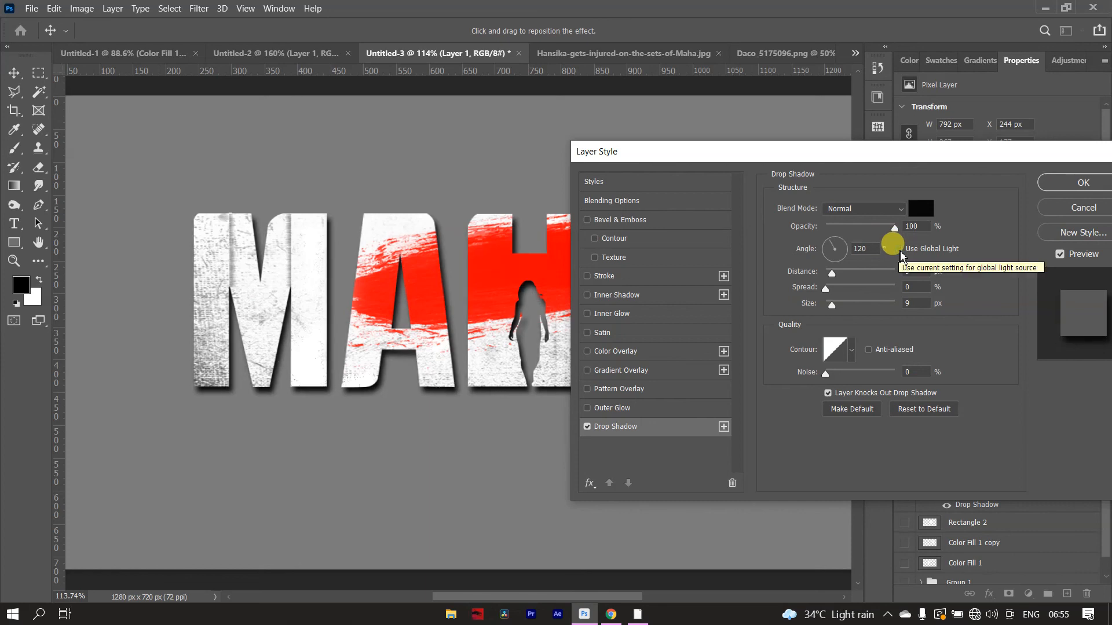
{"action": "left_click", "coordinate": [899, 248]}
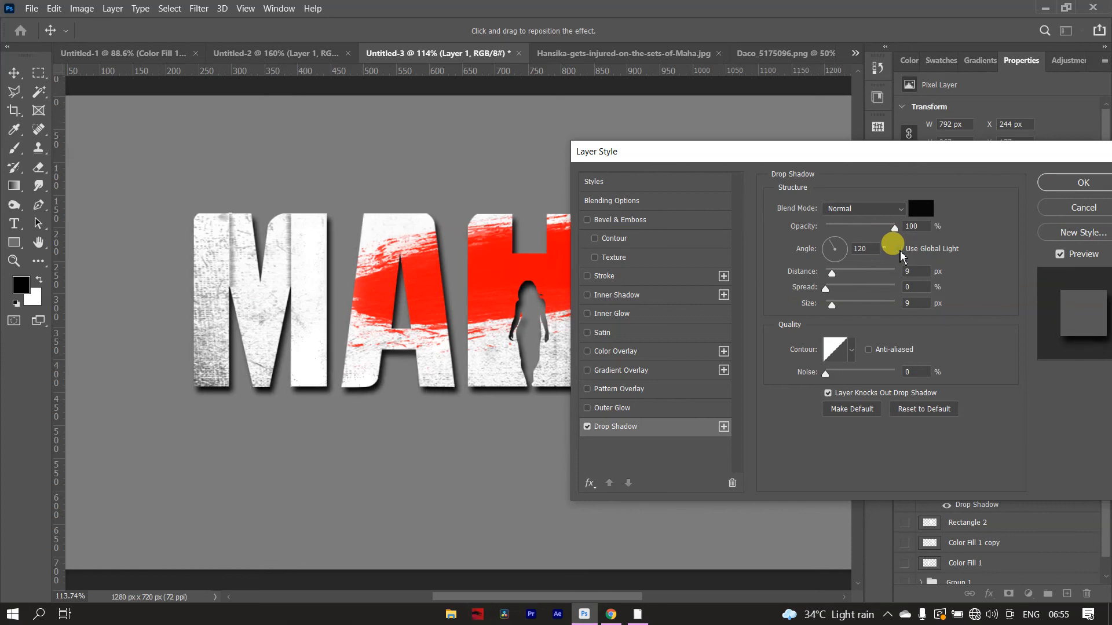
{"action": "left_click", "coordinate": [900, 248]}
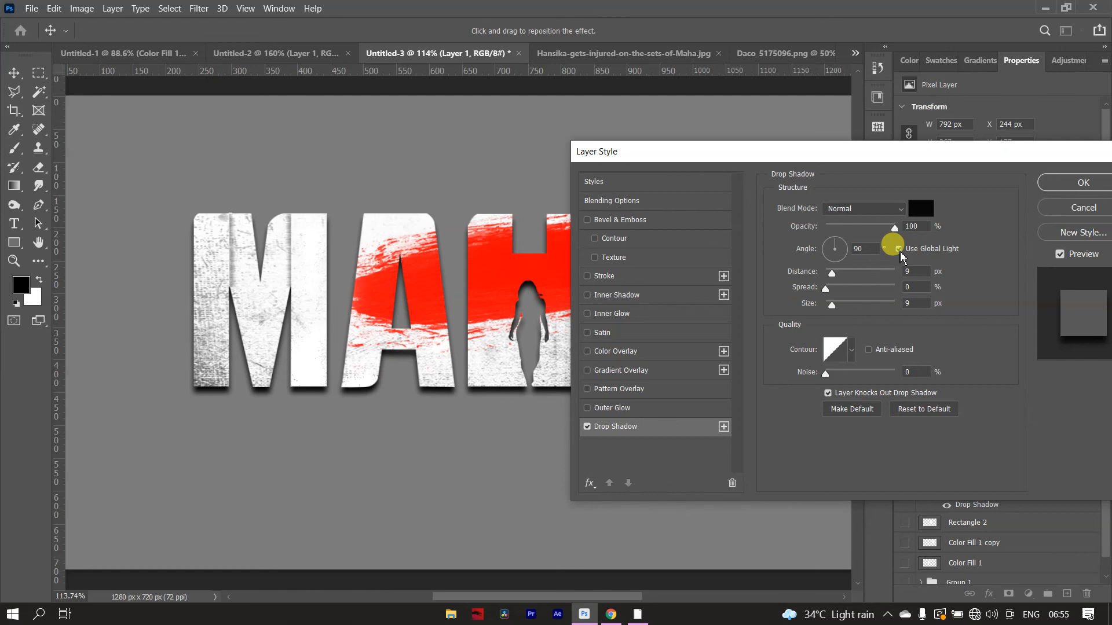
{"action": "left_click", "coordinate": [900, 249]}
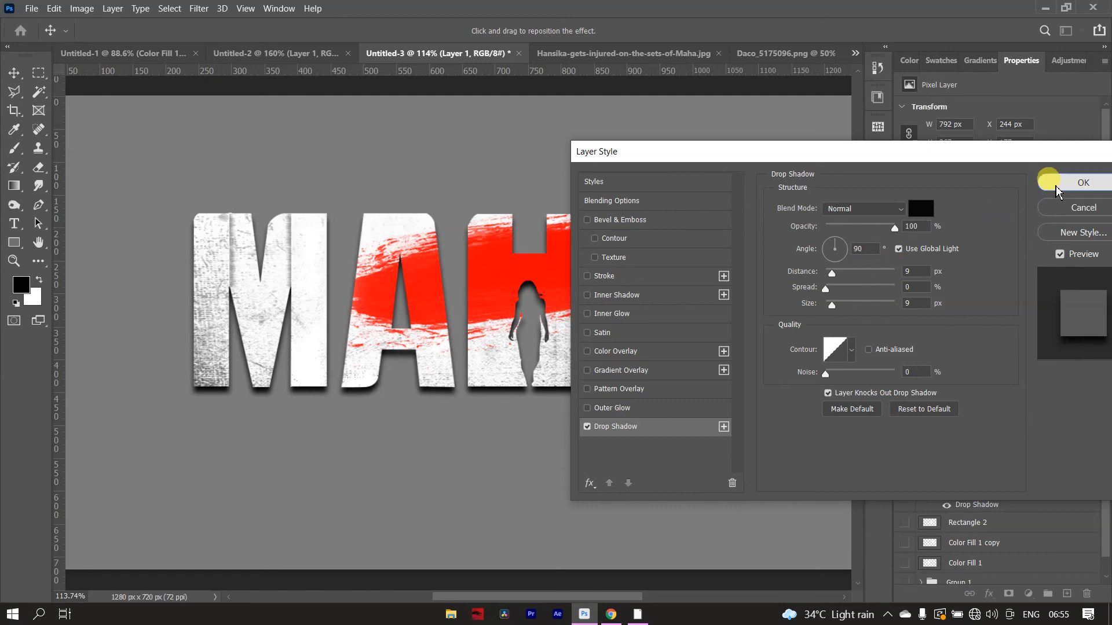
{"action": "left_click", "coordinate": [1082, 182]}
- Hide the Background, stamp all visible layers into a new layer above Layer 2 copy, and show the Background again
{"action": "scroll", "coordinate": [964, 510], "scroll_direction": "up", "scroll_amount": 3}
{"action": "scroll", "coordinate": [955, 504], "scroll_direction": "down", "scroll_amount": 3}
{"action": "left_click", "coordinate": [904, 575]}
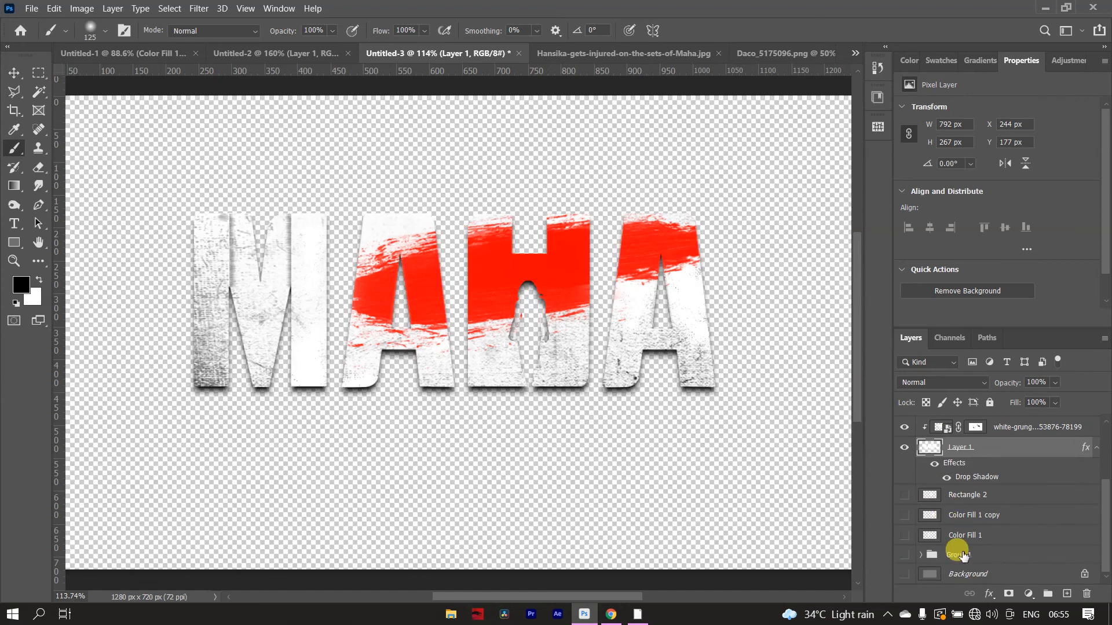
{"action": "scroll", "coordinate": [967, 521], "scroll_direction": "up", "scroll_amount": 3}
{"action": "left_click", "coordinate": [1012, 435]}
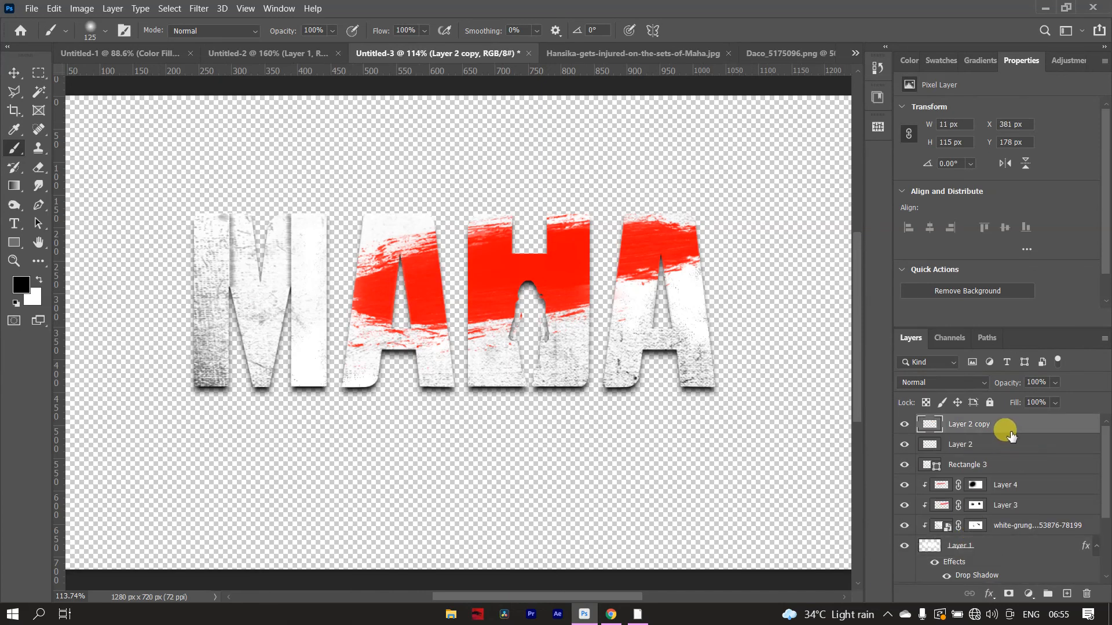
{"action": "key", "text": "ctrl+alt+shift+e"}
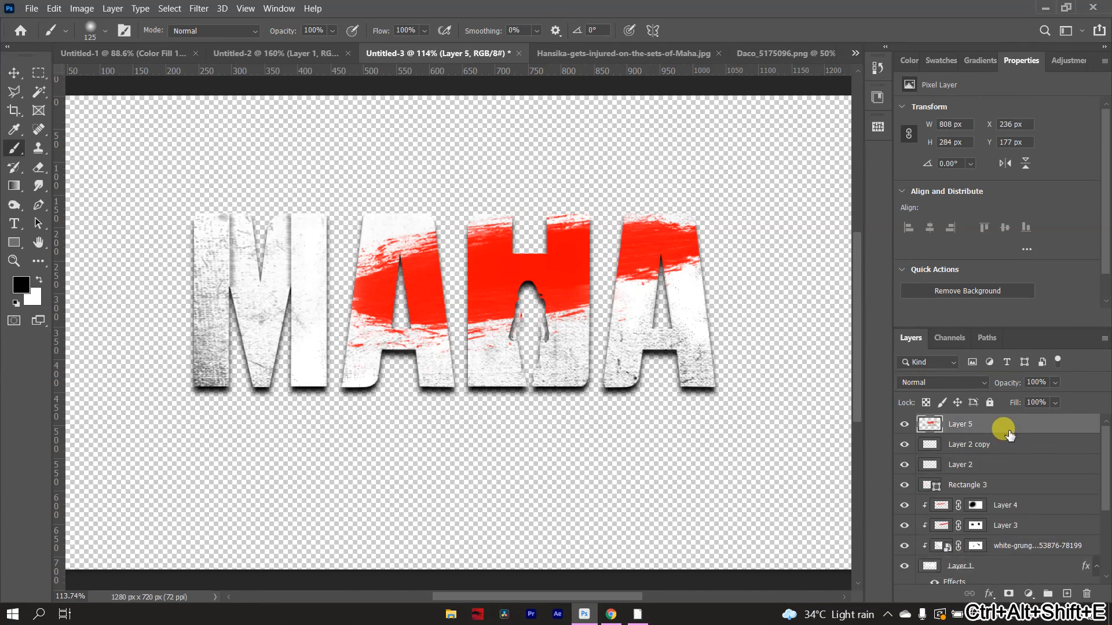
{"action": "scroll", "coordinate": [943, 537], "scroll_direction": "down", "scroll_amount": 3}
{"action": "left_click", "coordinate": [905, 574]}
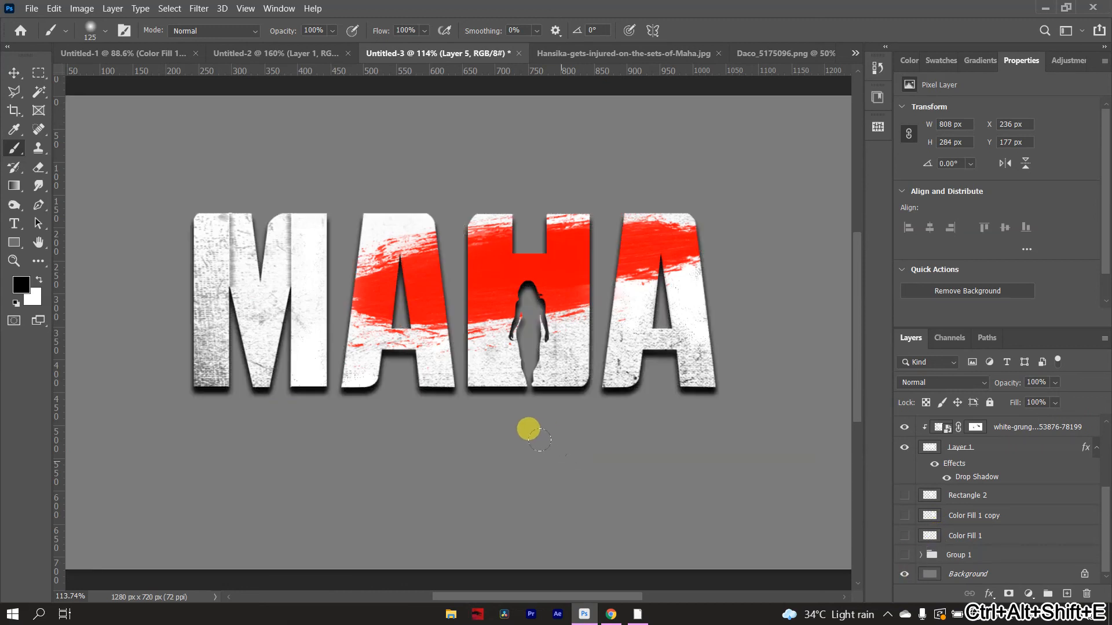
- Copy the merged title layer into the Hansika-gets-injured-on-the-sets-of-Maha.jpg poster document
{"action": "key", "text": "v"}
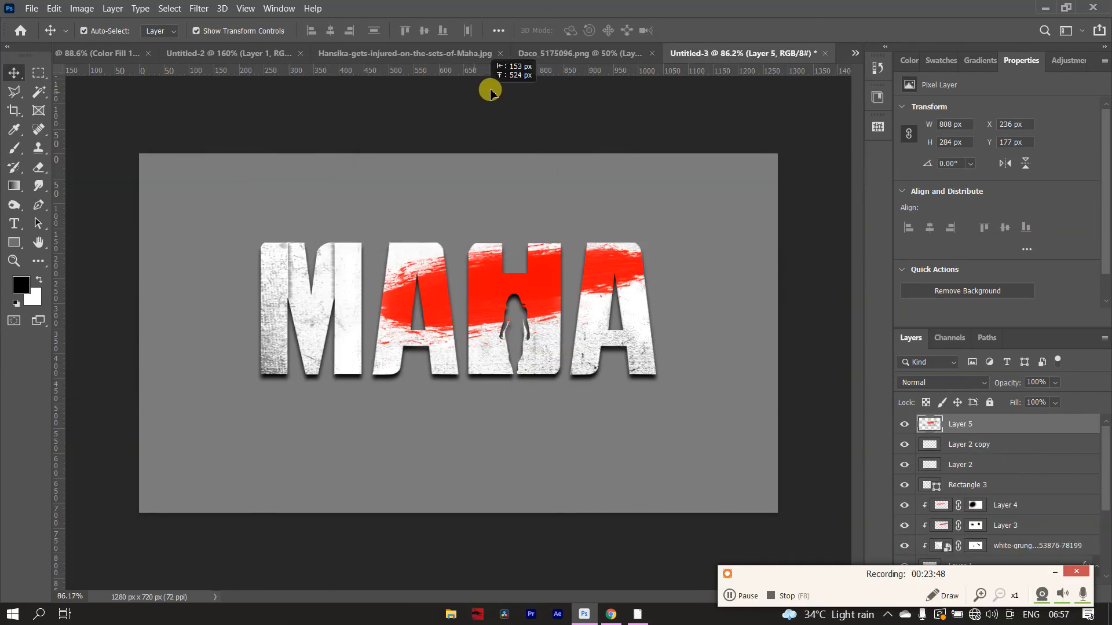
{"action": "left_click", "coordinate": [434, 52]}
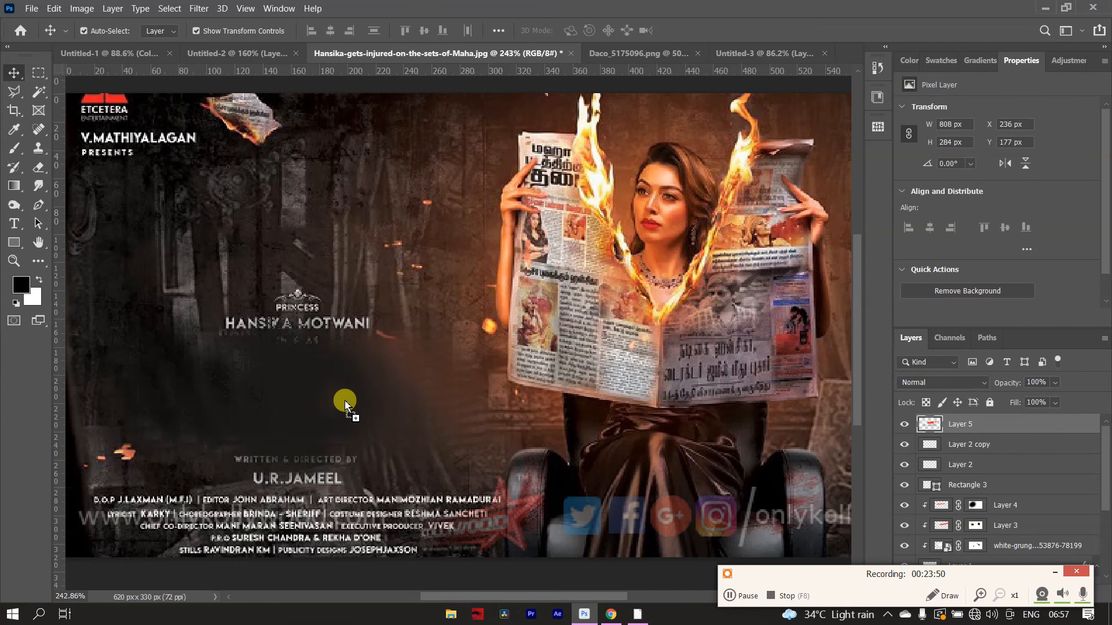
{"action": "left_click_drag", "start_coordinate": [340, 405], "coordinate": [340, 405]}
{"action": "scroll", "coordinate": [486, 391], "scroll_direction": "down", "scroll_amount": 5}
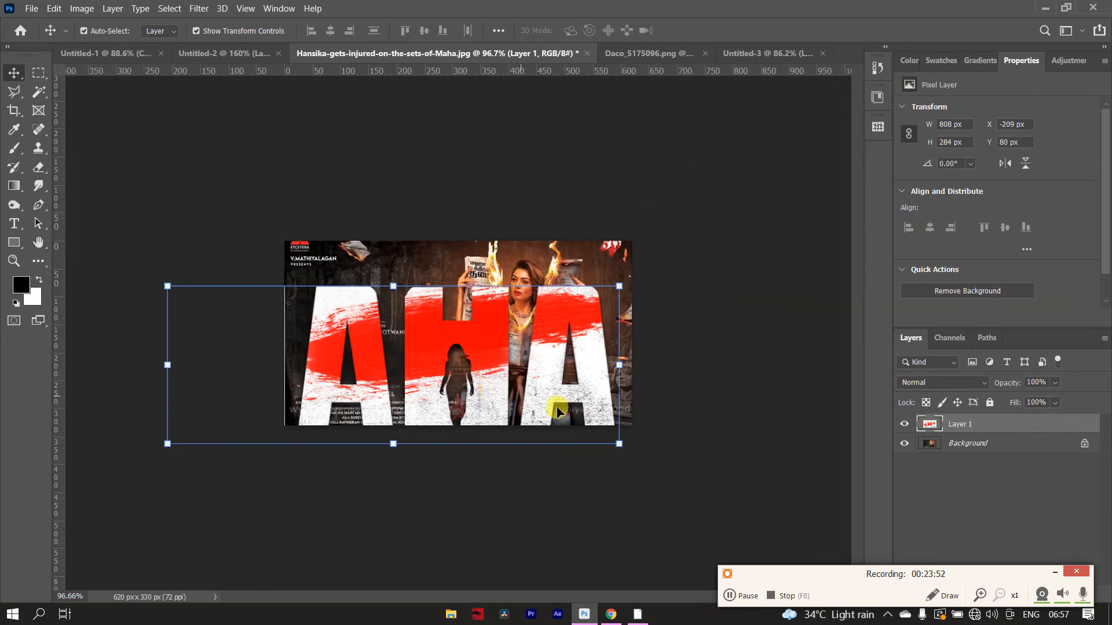
- Scale the MAHA title proportionally to about 210 × 74 px and place it in the blank area above the writer-director credit
{"action": "left_click_drag", "start_coordinate": [606, 442], "coordinate": [429, 381]}
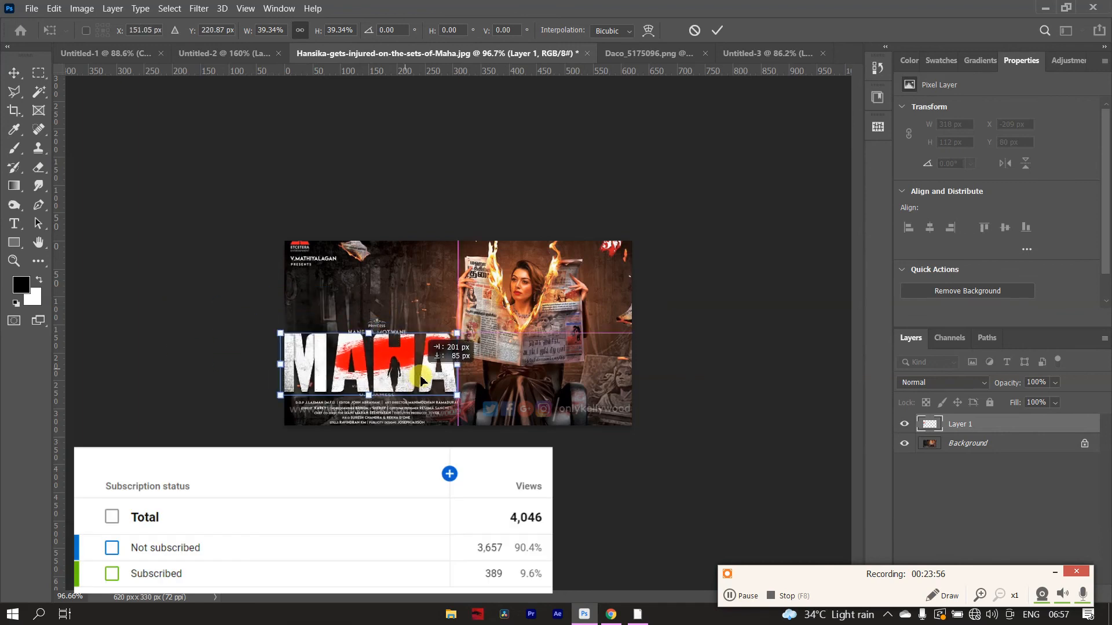
{"action": "scroll", "coordinate": [440, 347], "scroll_direction": "up", "scroll_amount": 5}
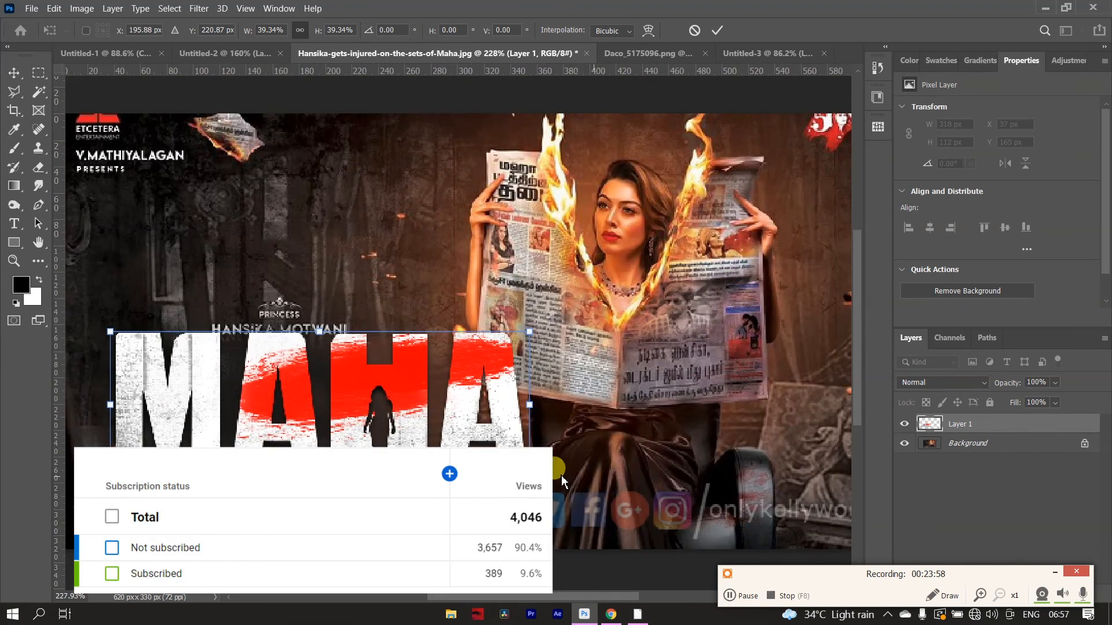
{"action": "left_click_drag", "start_coordinate": [530, 478], "coordinate": [387, 428]}
{"action": "left_click_drag", "start_coordinate": [307, 409], "coordinate": [325, 435]}
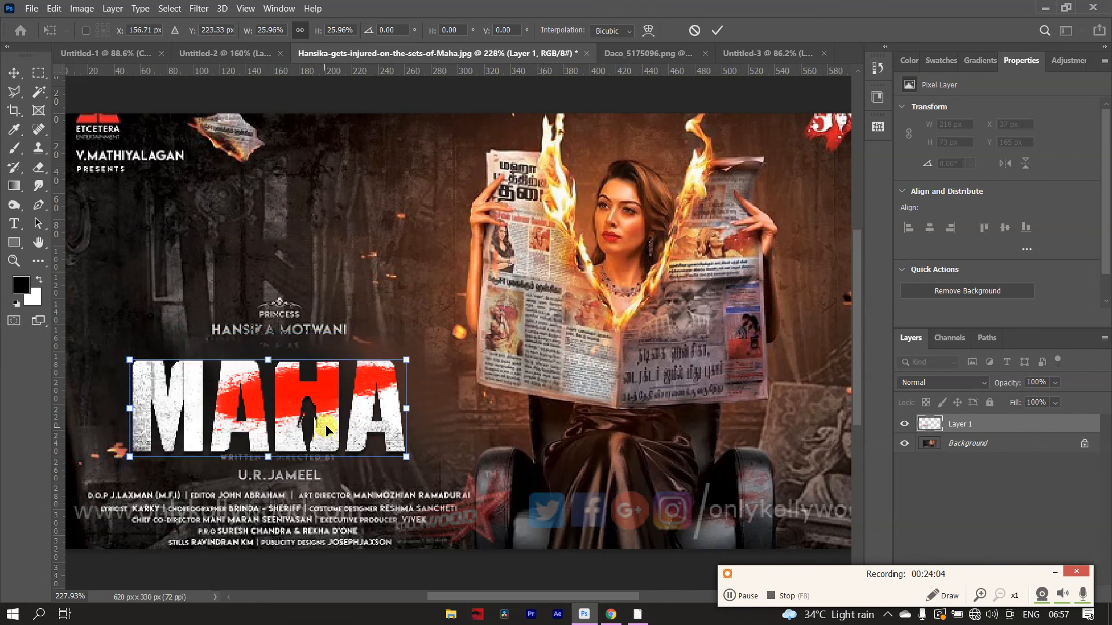
{"action": "left_click", "coordinate": [717, 31]}
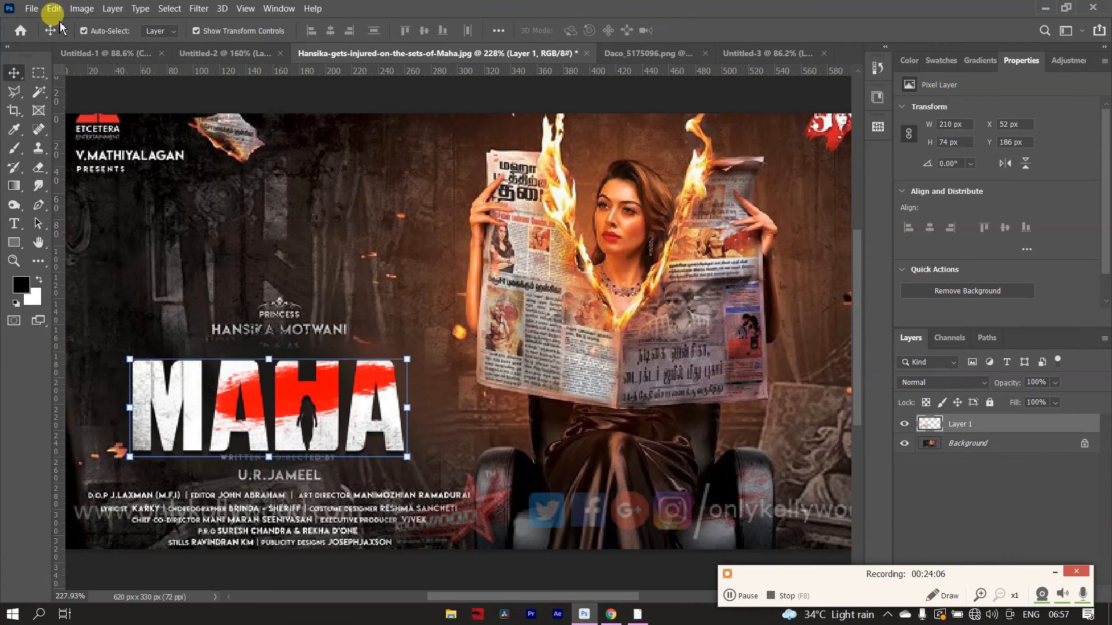
{"action": "left_click", "coordinate": [82, 8]}
{"action": "left_click", "coordinate": [133, 110]}
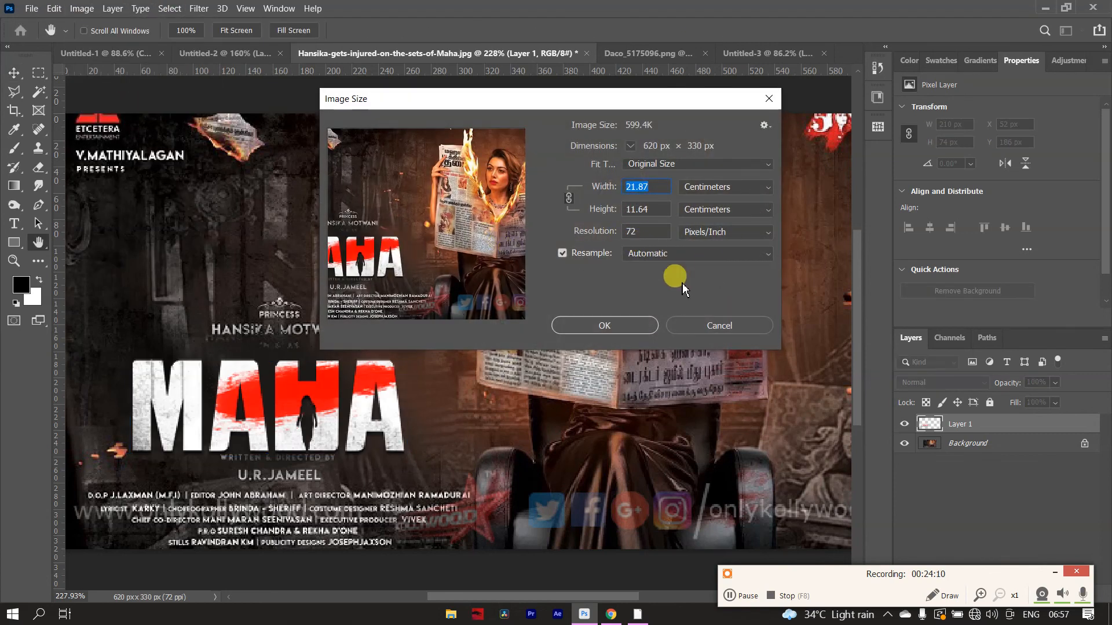
{"action": "left_click", "coordinate": [698, 327]}
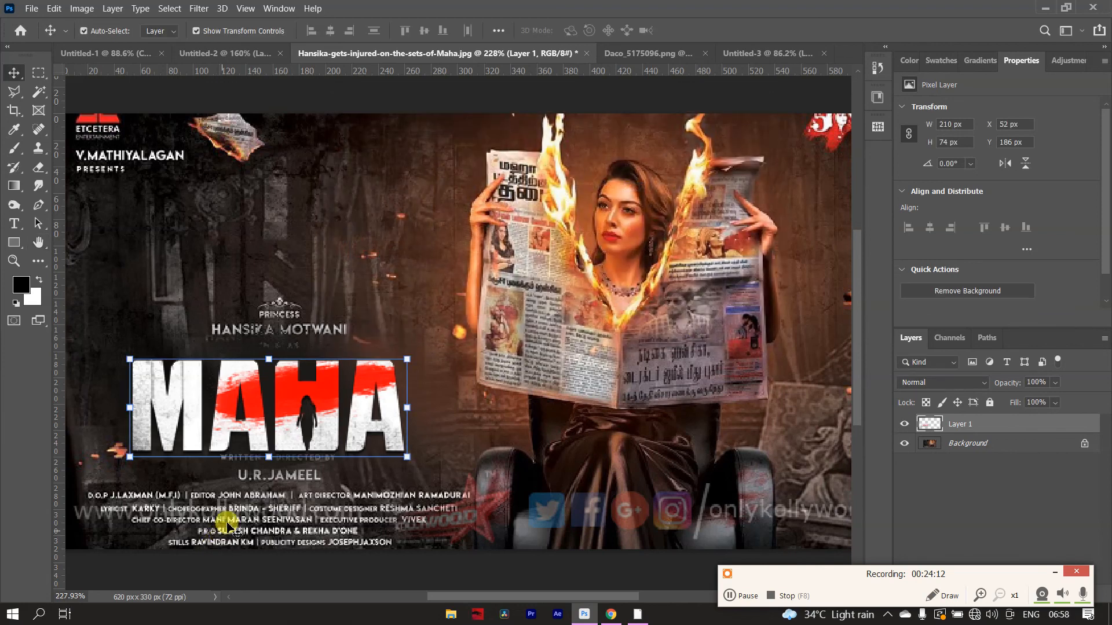
- Resample the poster image to a resolution of 300 pixels/inch
{"action": "key", "text": "v"}
{"action": "scroll", "coordinate": [154, 428], "scroll_direction": "up", "scroll_amount": 6}
{"action": "scroll", "coordinate": [190, 394], "scroll_direction": "down", "scroll_amount": 1}
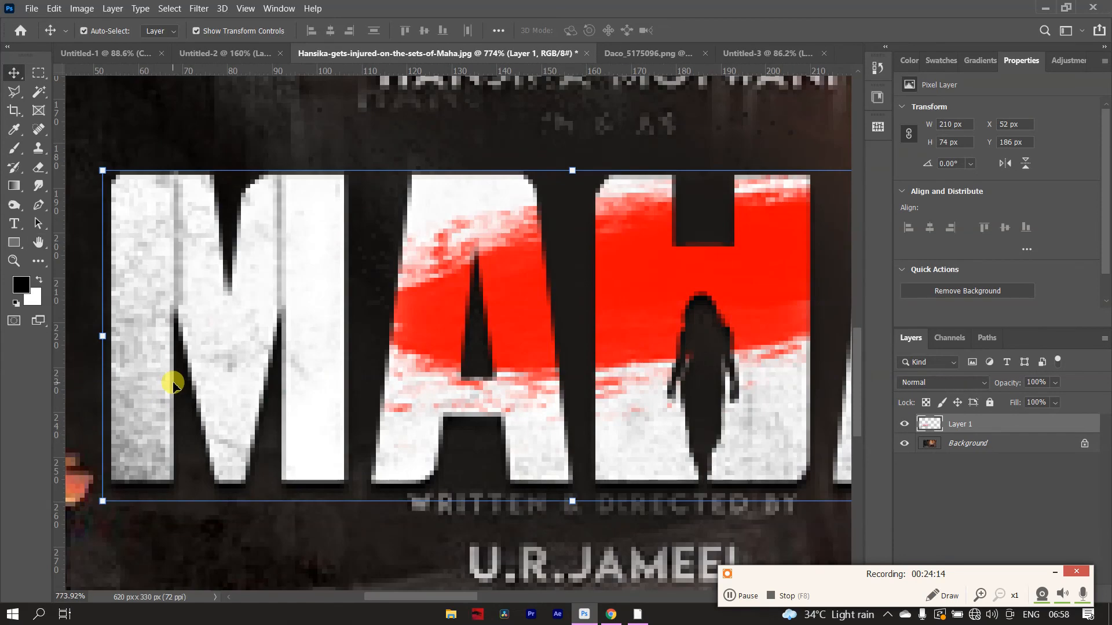
{"action": "scroll", "coordinate": [172, 383], "scroll_direction": "down", "scroll_amount": 3}
{"action": "left_click", "coordinate": [82, 9]}
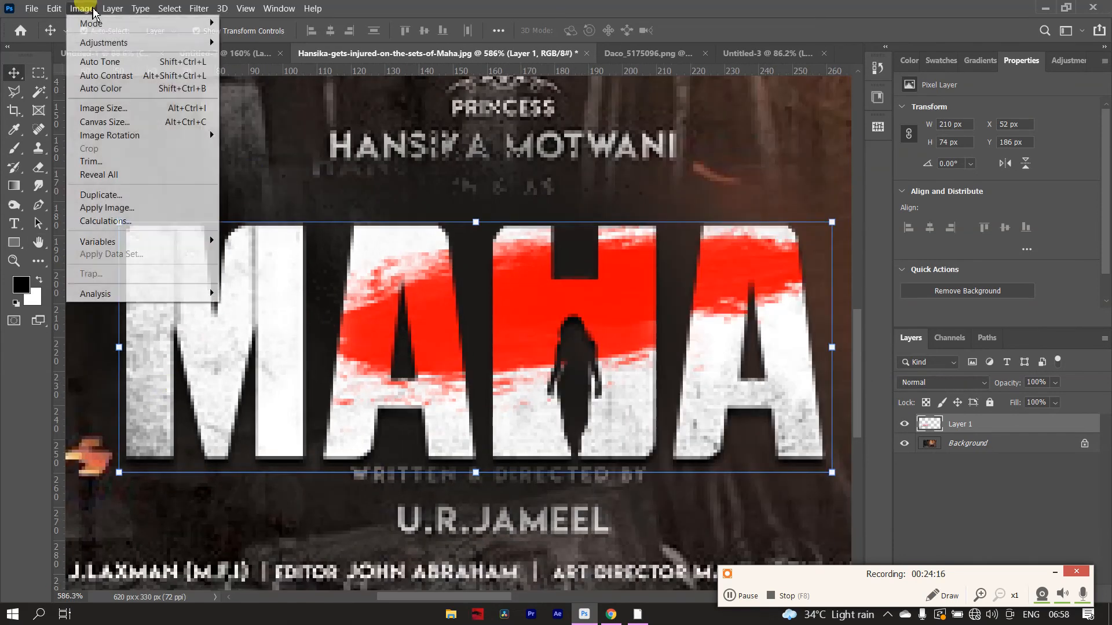
{"action": "left_click", "coordinate": [184, 110]}
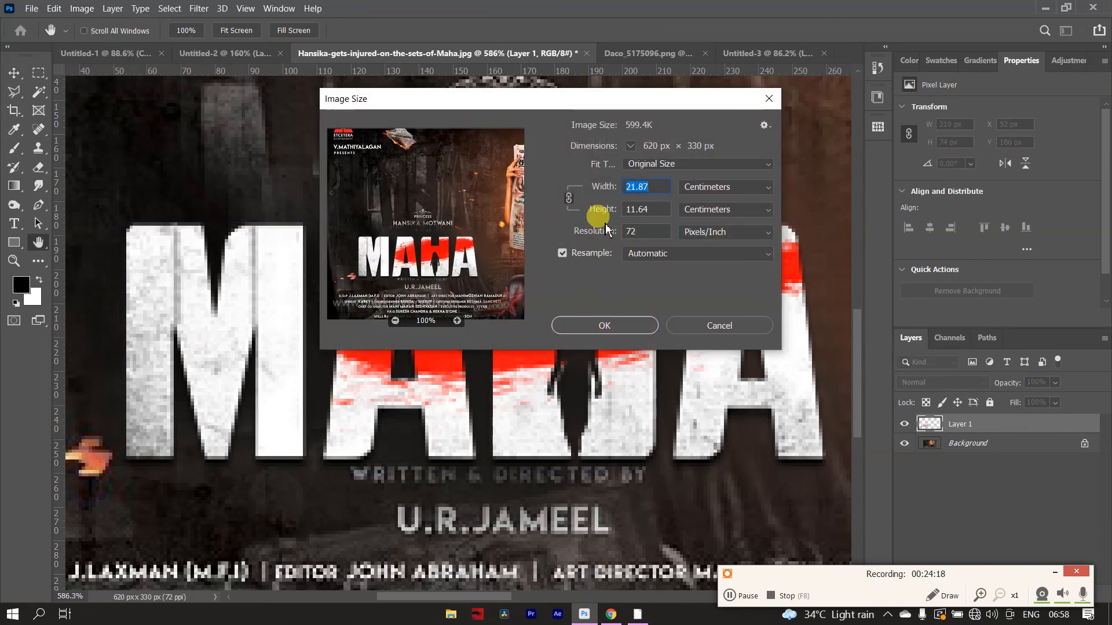
{"action": "left_click", "coordinate": [618, 231]}
{"action": "type", "text": "300"}
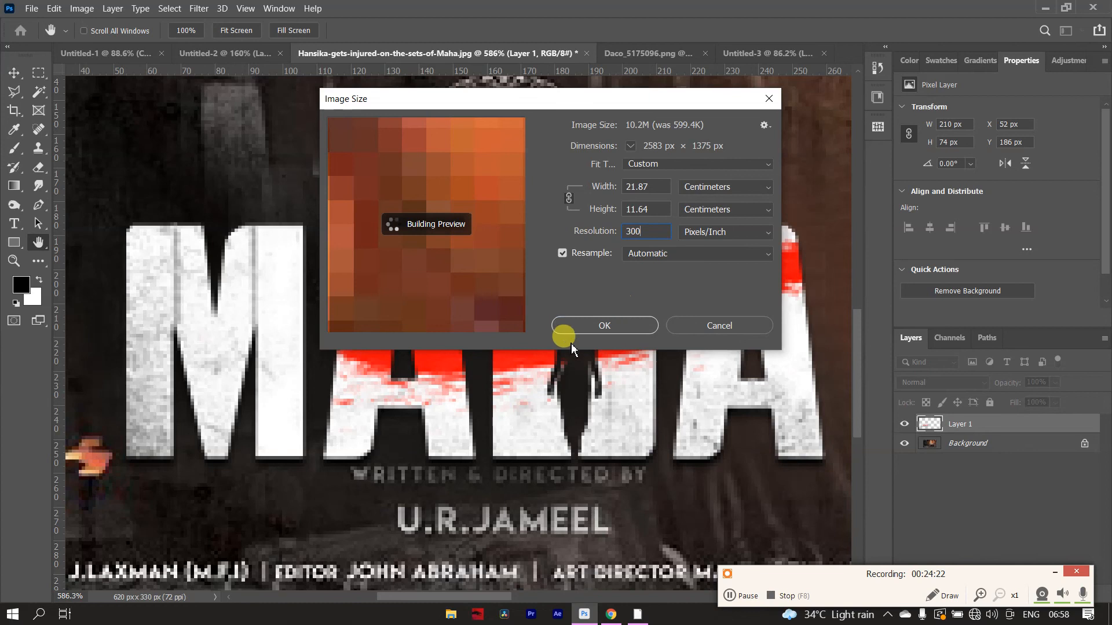
{"action": "left_click", "coordinate": [590, 324]}
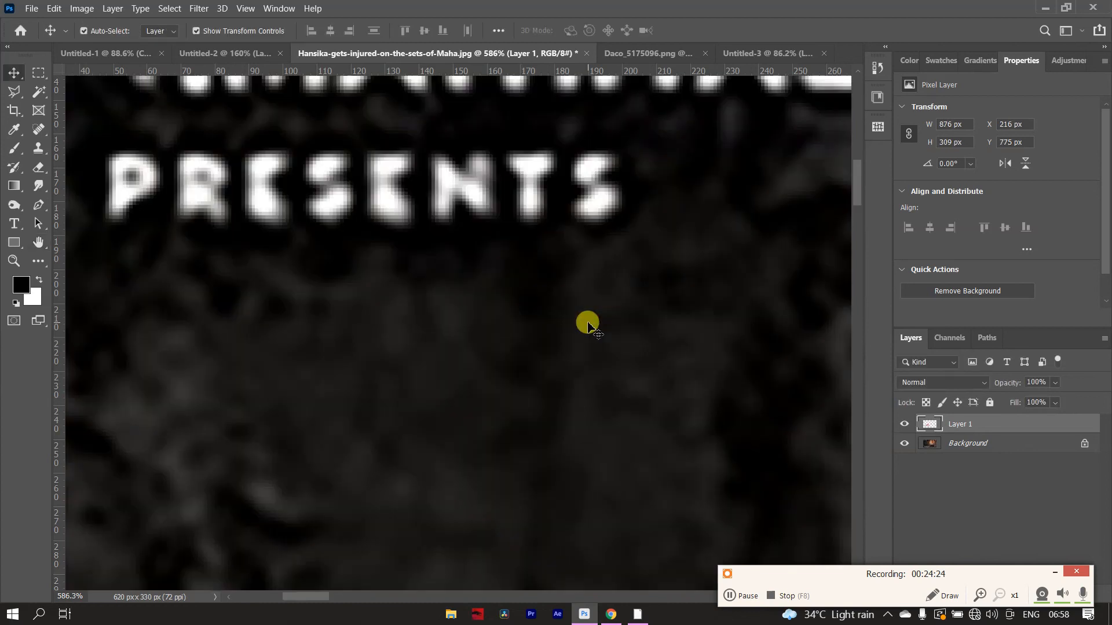
- Move the MAHA title slightly upward, clear of the writer-director credit, and deselect it
{"action": "scroll", "coordinate": [568, 311], "scroll_direction": "down", "scroll_amount": 13}
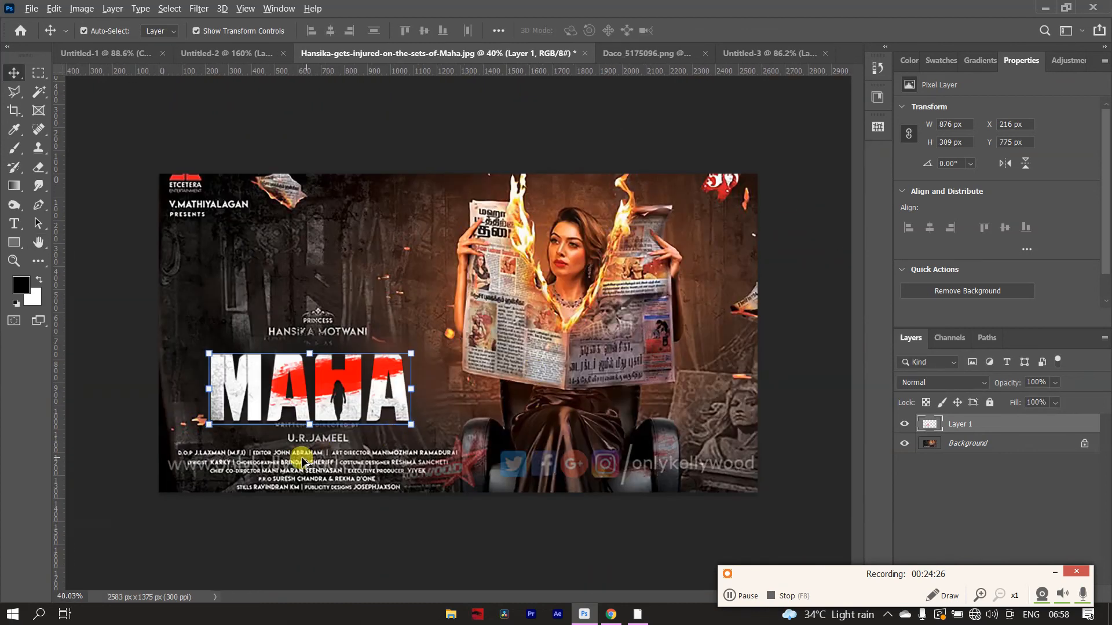
{"action": "scroll", "coordinate": [289, 450], "scroll_direction": "up", "scroll_amount": 6}
{"action": "scroll", "coordinate": [156, 367], "scroll_direction": "down", "scroll_amount": 2}
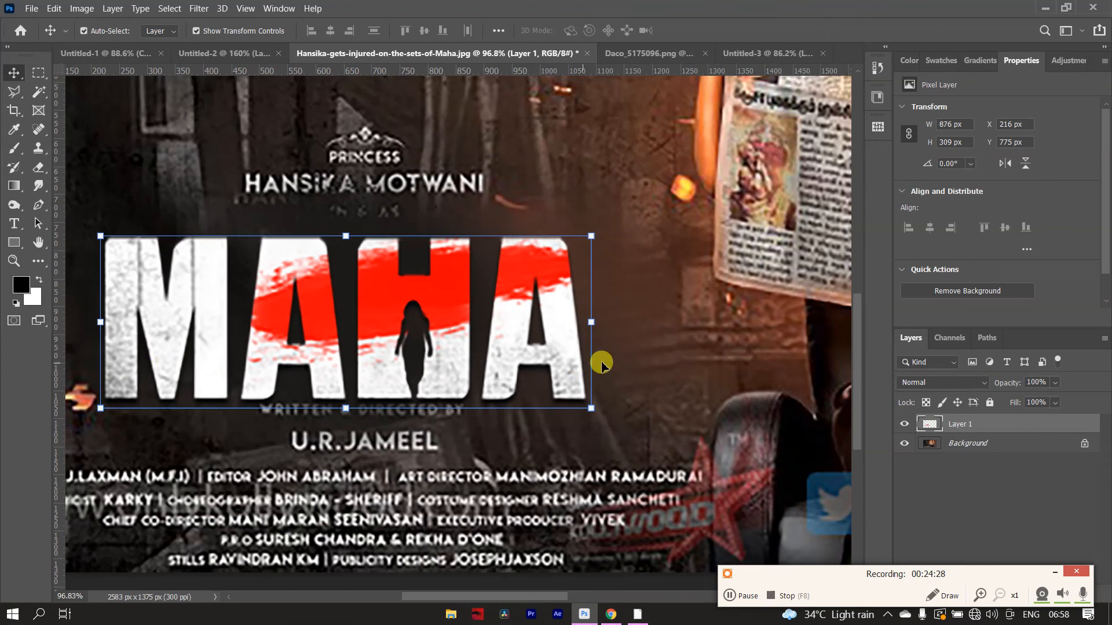
{"action": "left_click", "coordinate": [680, 360]}
{"action": "scroll", "coordinate": [316, 401], "scroll_direction": "down", "scroll_amount": 5}
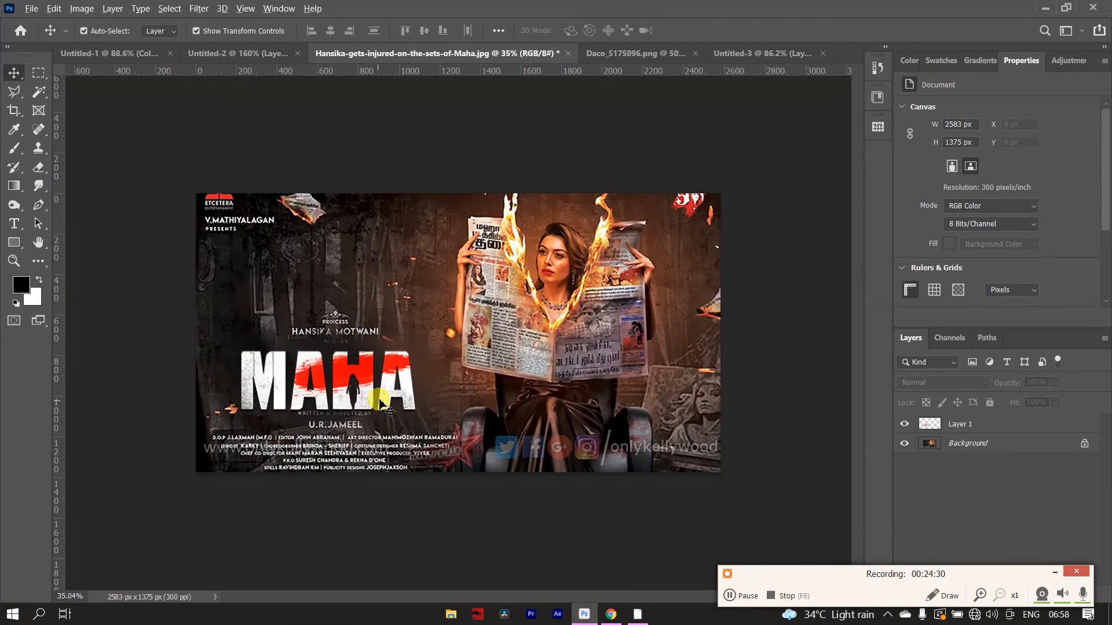
{"action": "left_click_drag", "start_coordinate": [354, 386], "coordinate": [354, 380]}
{"action": "left_click", "coordinate": [406, 413]}
{"action": "scroll", "coordinate": [342, 397], "scroll_direction": "down", "scroll_amount": 1}
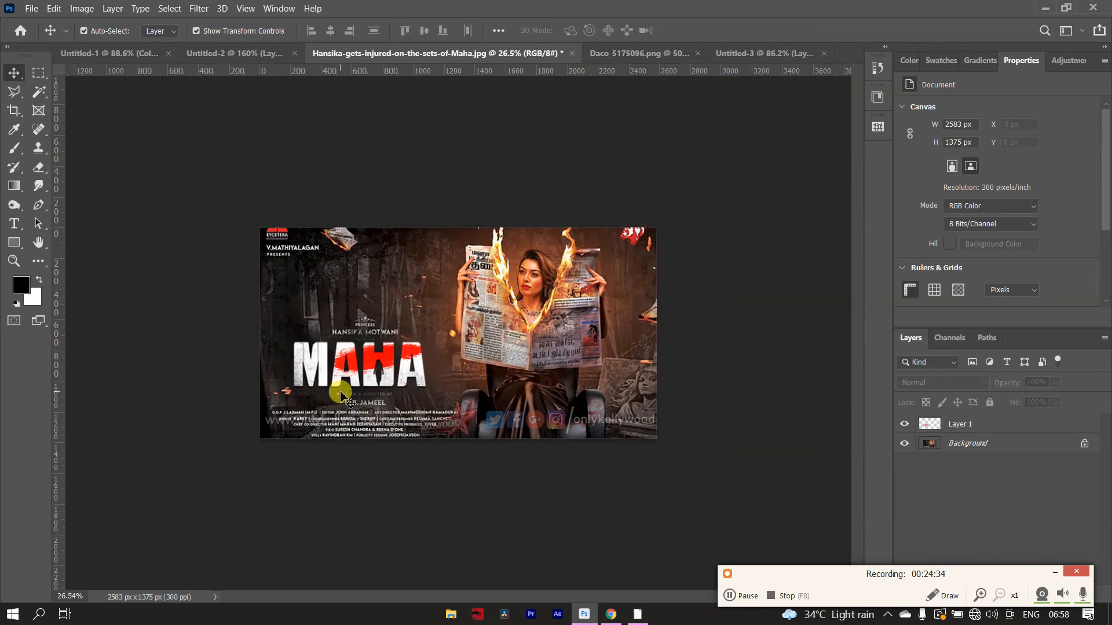